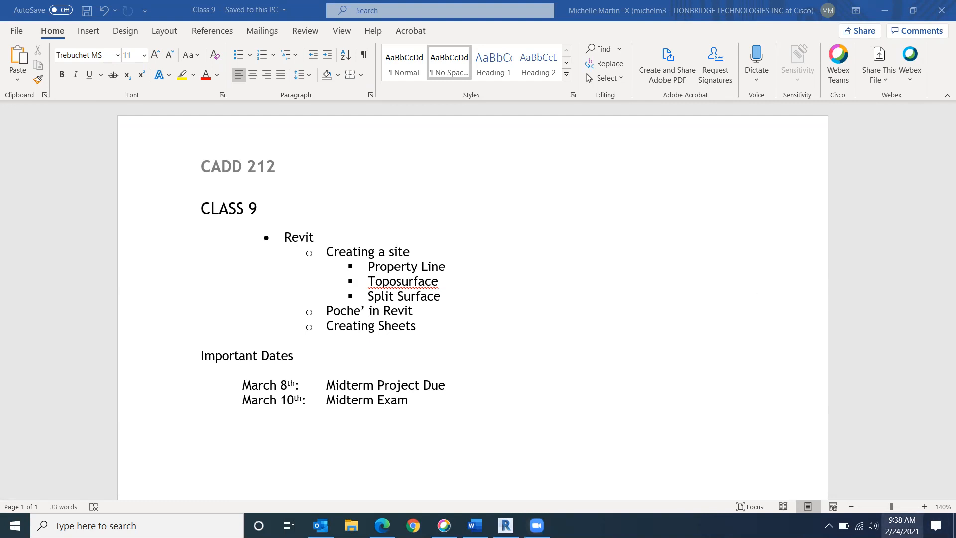
Step: Check the February 2021 system calendar and return to the class agenda document
left_click(901, 525)
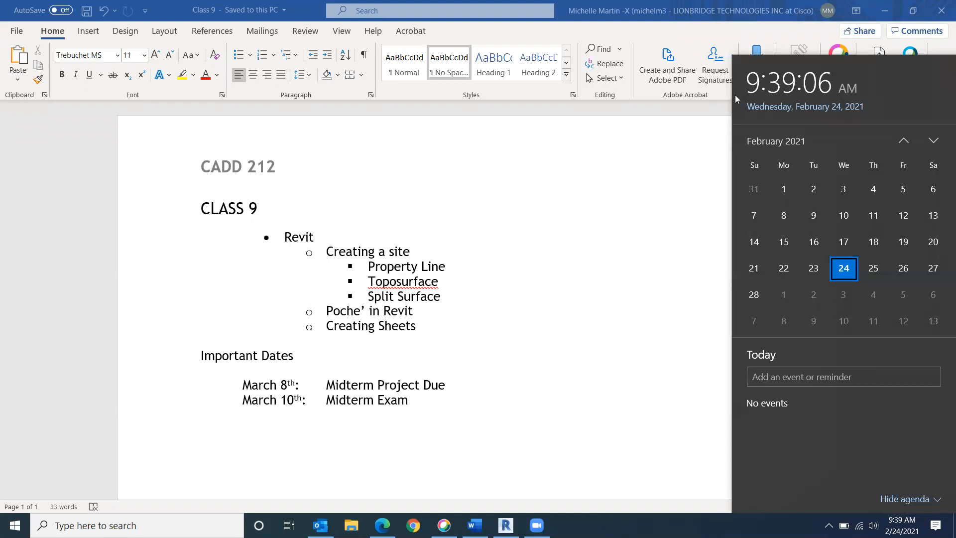
left_click(901, 525)
left_click(901, 525)
left_click(528, 373)
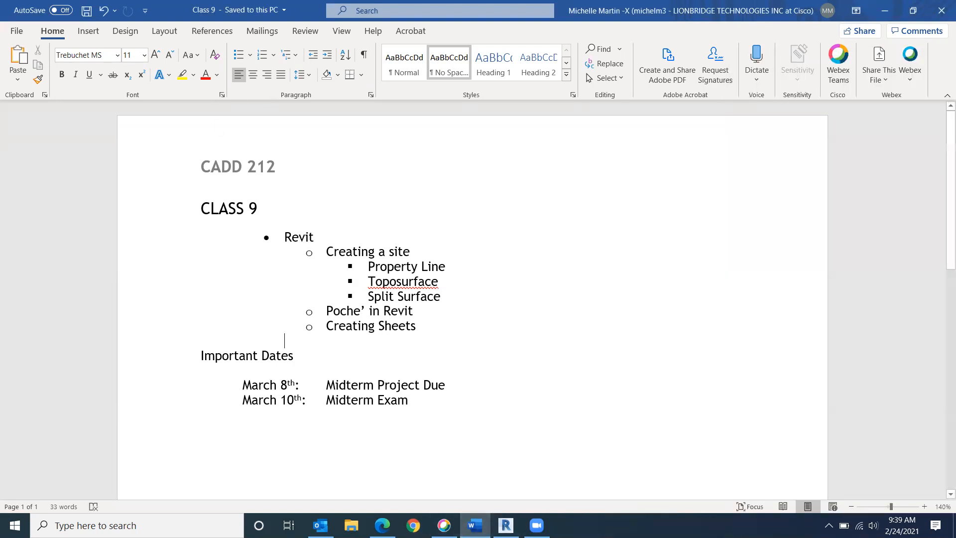
Step: Switch to Revit and create a new project from the Architectural Template
left_click(506, 525)
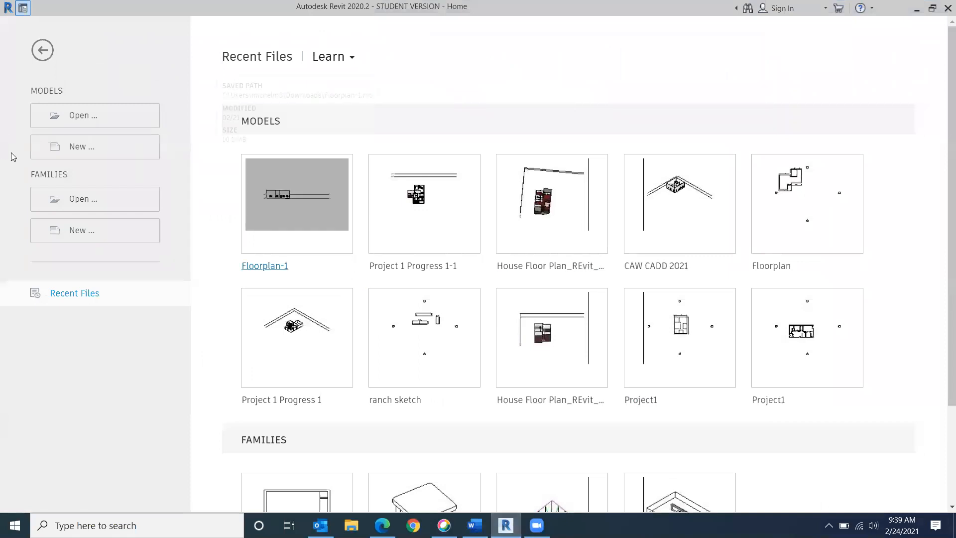
left_click(88, 146)
left_click(517, 236)
left_click(473, 267)
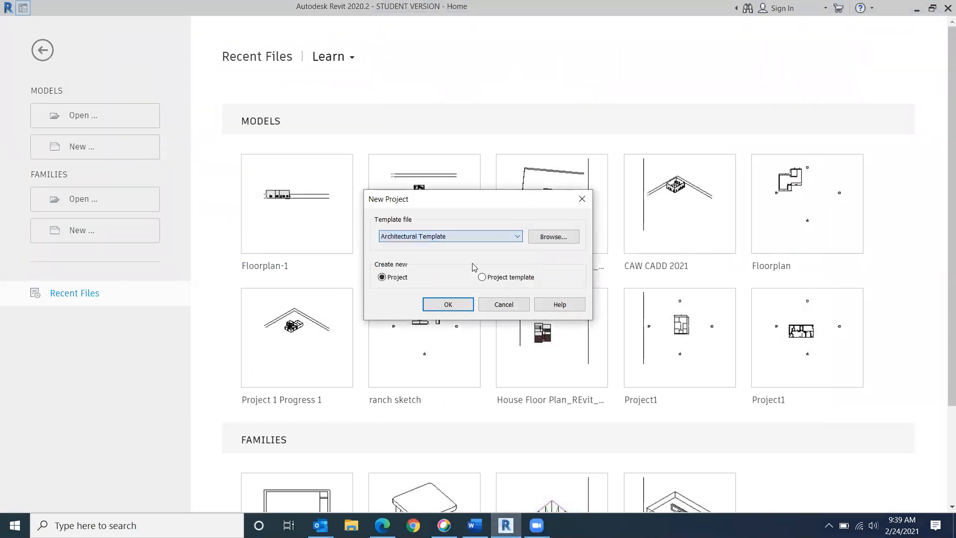
left_click(448, 304)
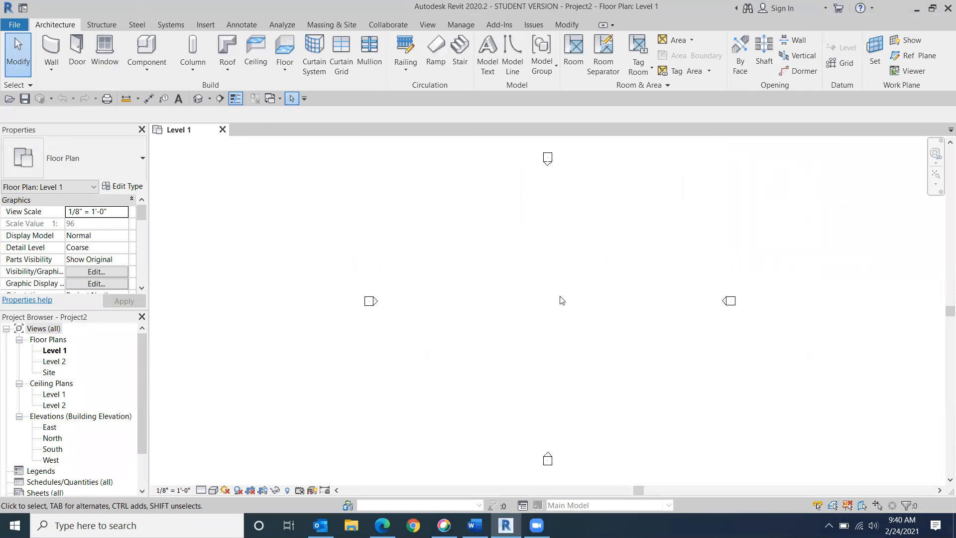
Step: Draw a rectangle of Generic - 8" walls about 32' by 16' between the elevation markers on Level 1
left_click(55, 73)
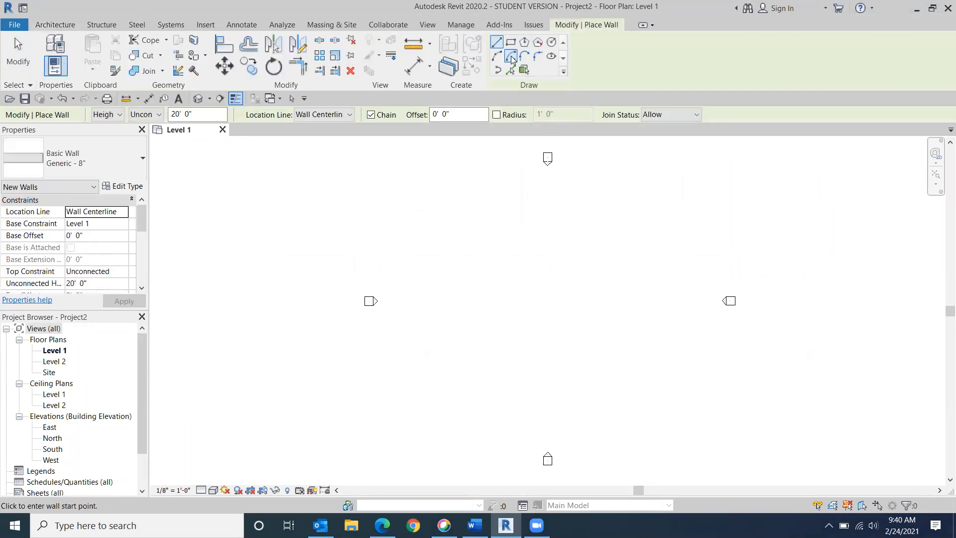
left_click(510, 41)
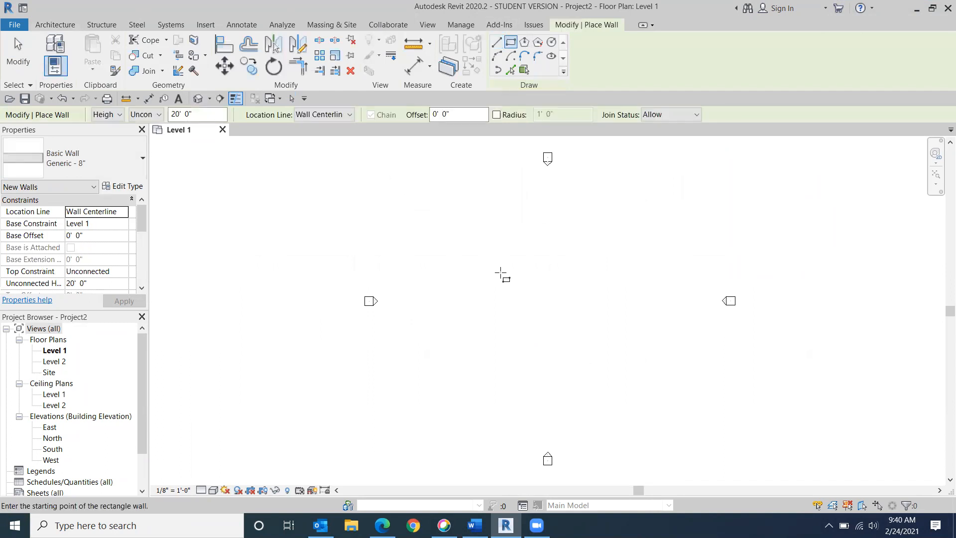
left_click(472, 288)
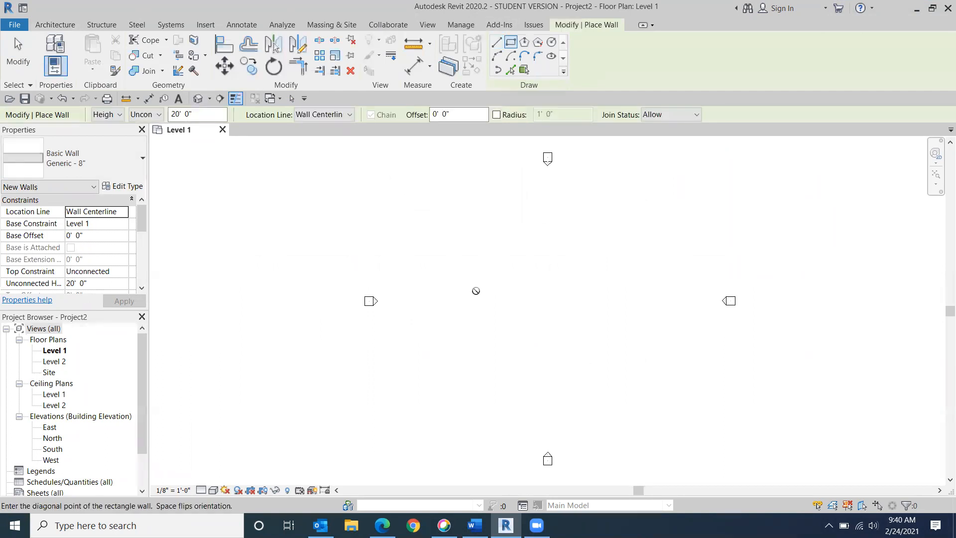
left_click(539, 327)
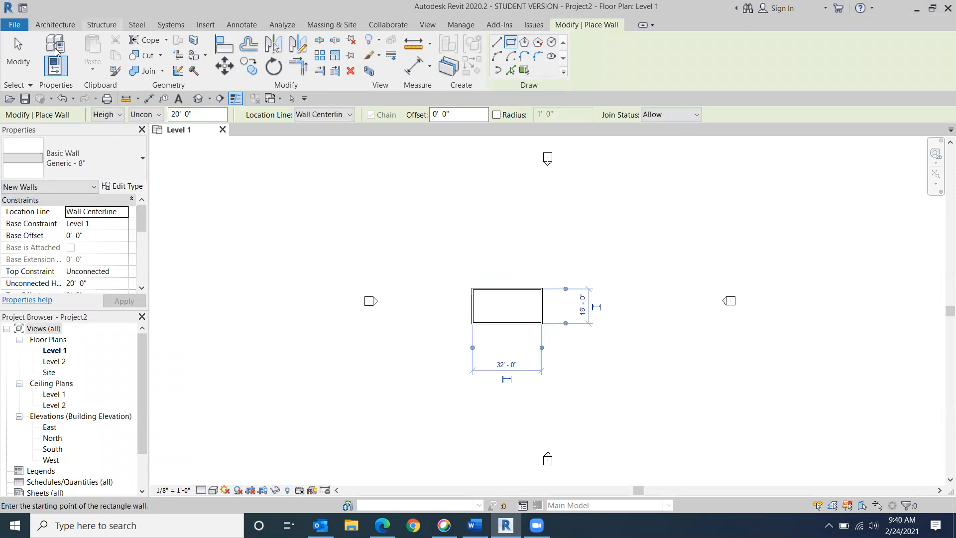
left_click(15, 60)
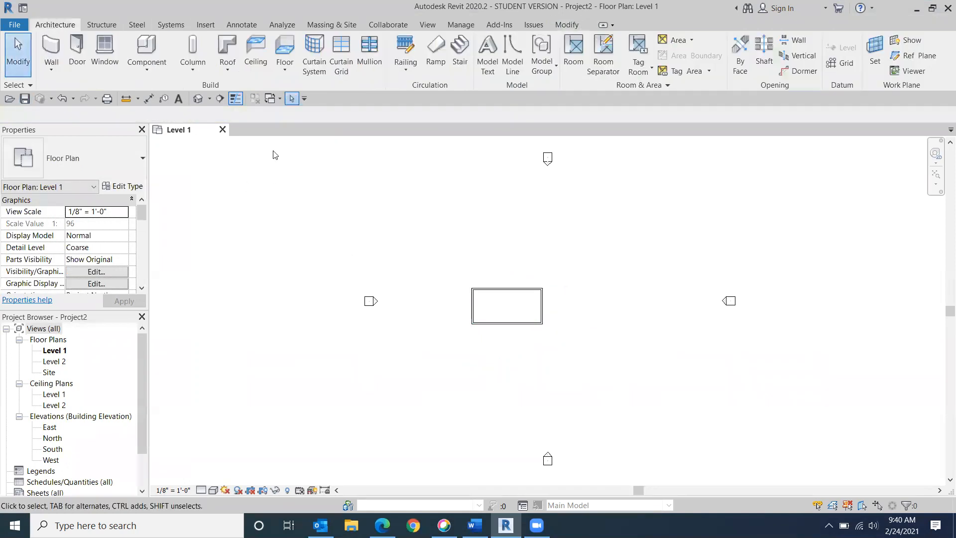
Step: Start a footprint roof on Level 2 using the Generic - 9" type with a 2' 0" overhang
left_click(231, 51)
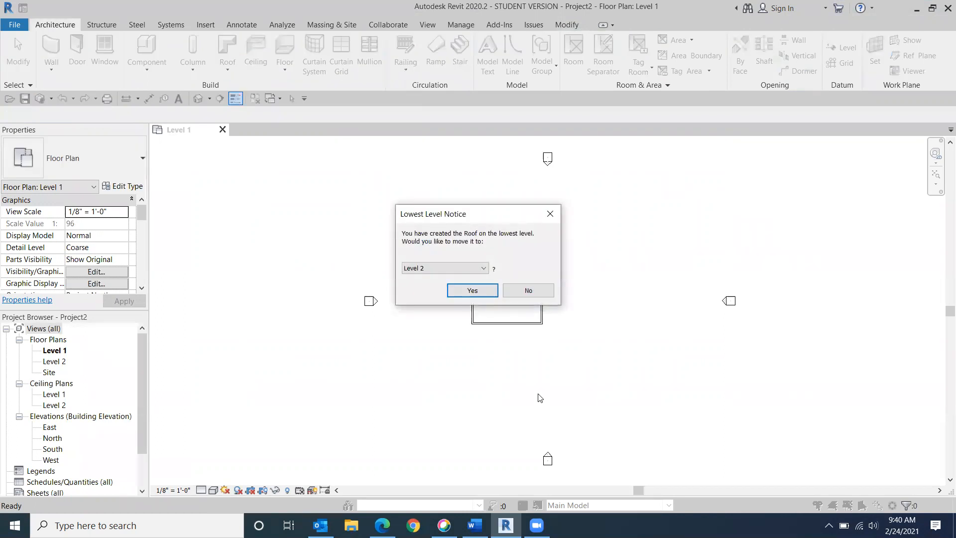
left_click(471, 290)
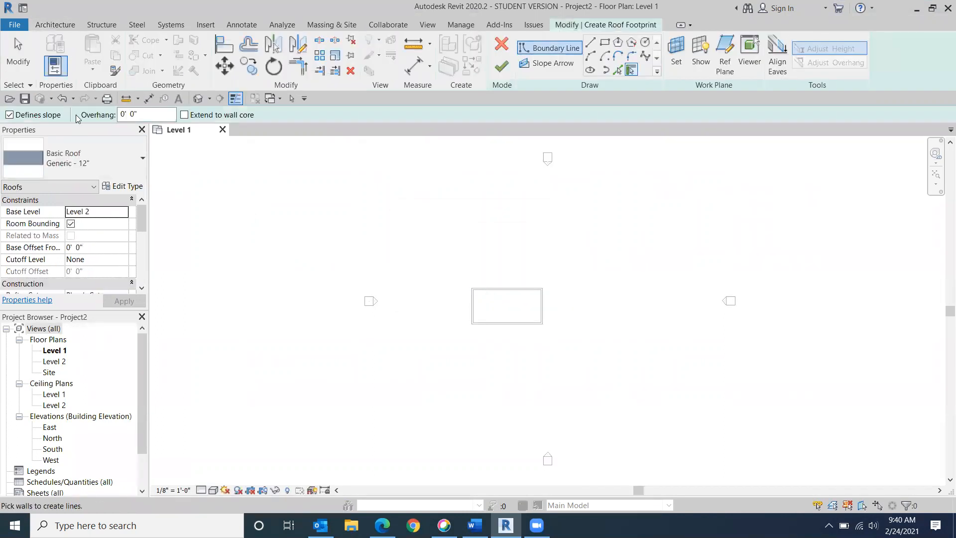
left_click(132, 159)
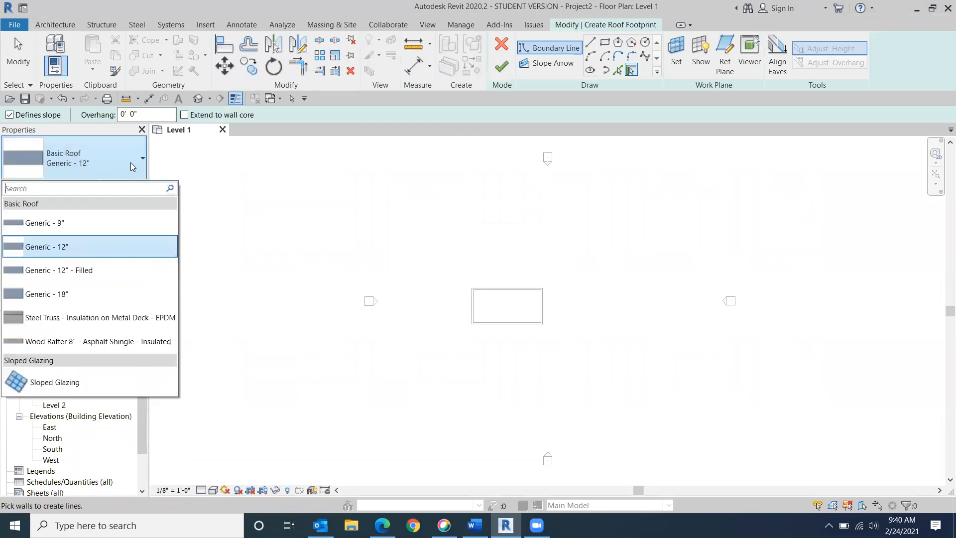
left_click(106, 224)
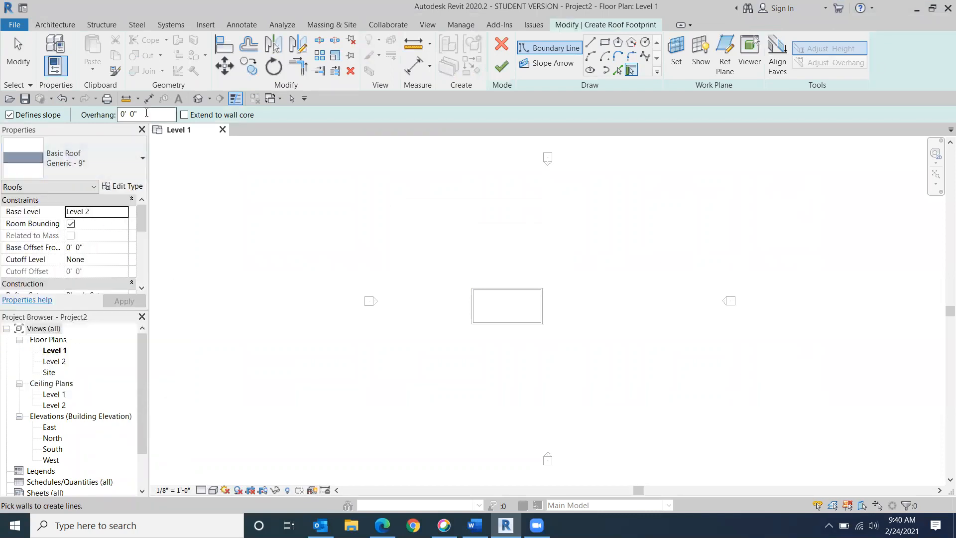
left_click_drag(142, 115, 84, 103)
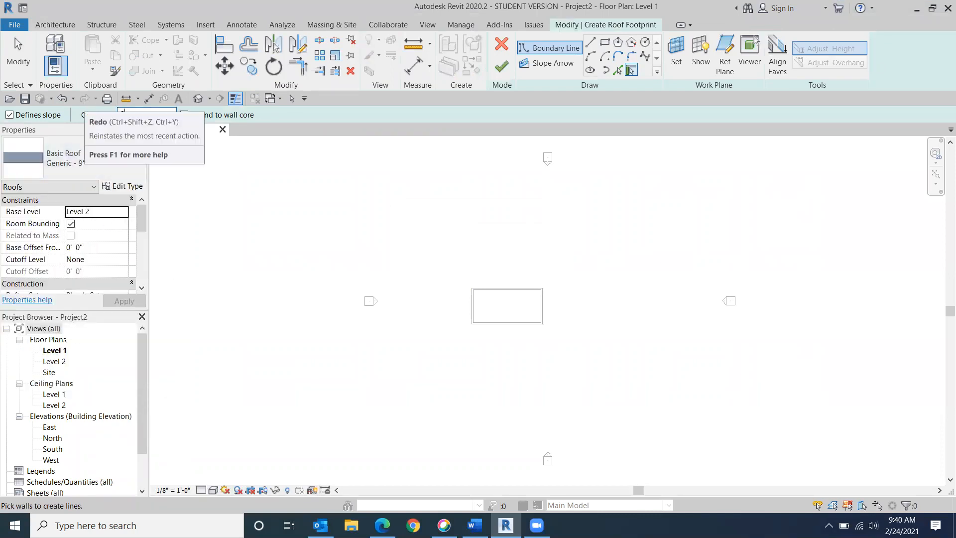
type("2'  0\"")
Step: Pick the four walls as the sloped roof boundary, finish the roof and attach the walls to it
left_click(495, 288)
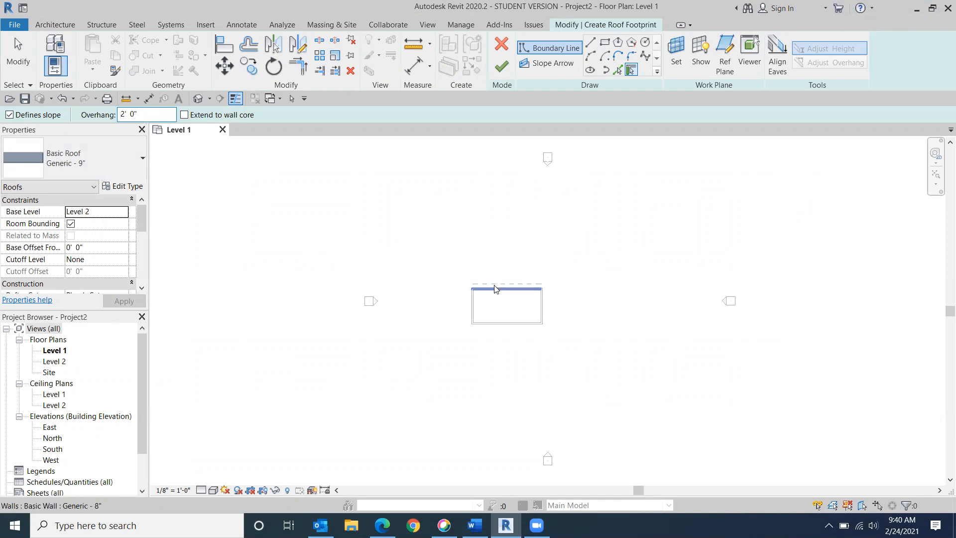
left_click(477, 301)
left_click(506, 323)
left_click(546, 313)
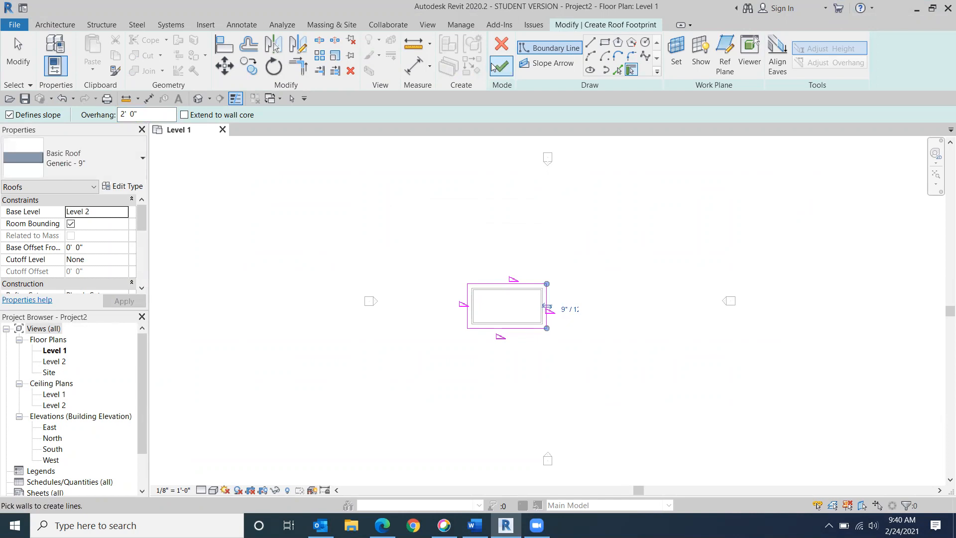
left_click(502, 67)
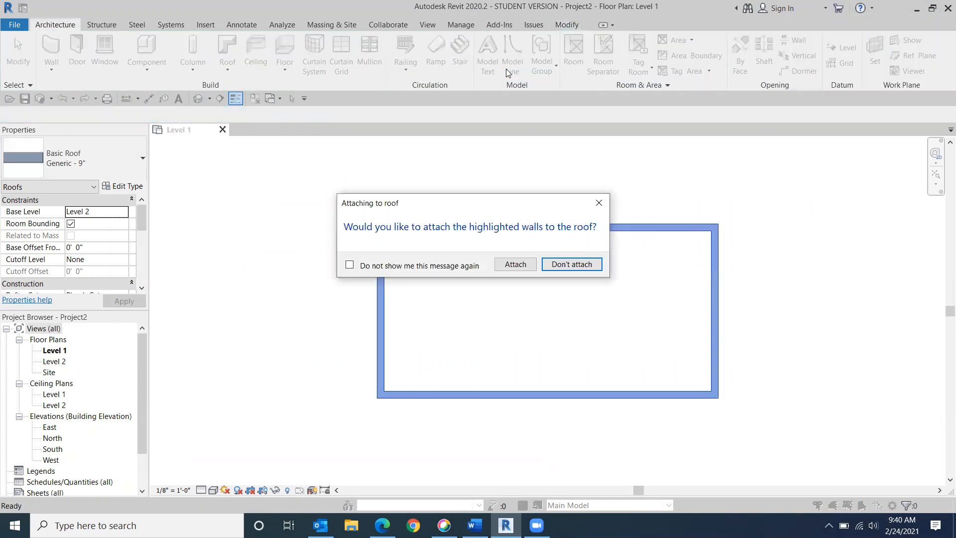
left_click(515, 264)
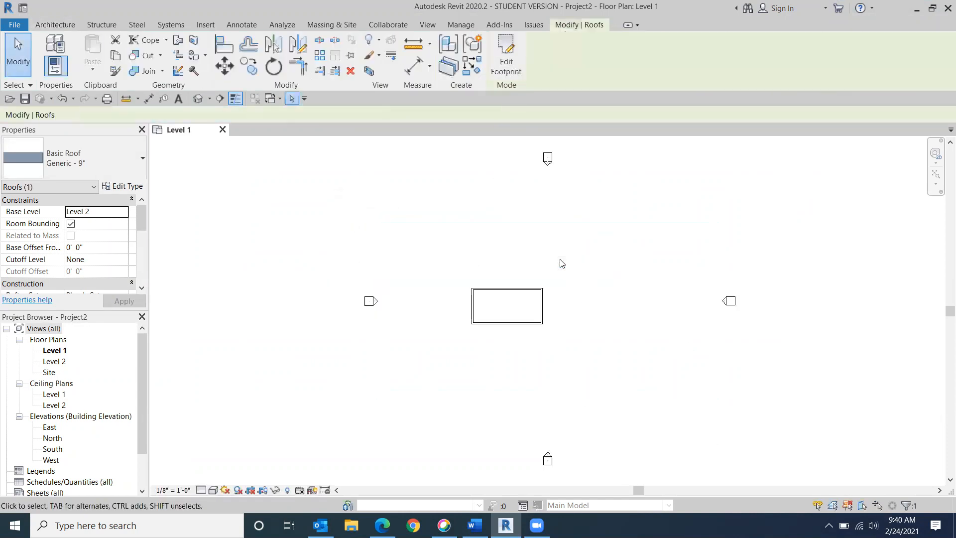
Step: View the building in the default 3D view and open the Site floor plan
left_click(198, 99)
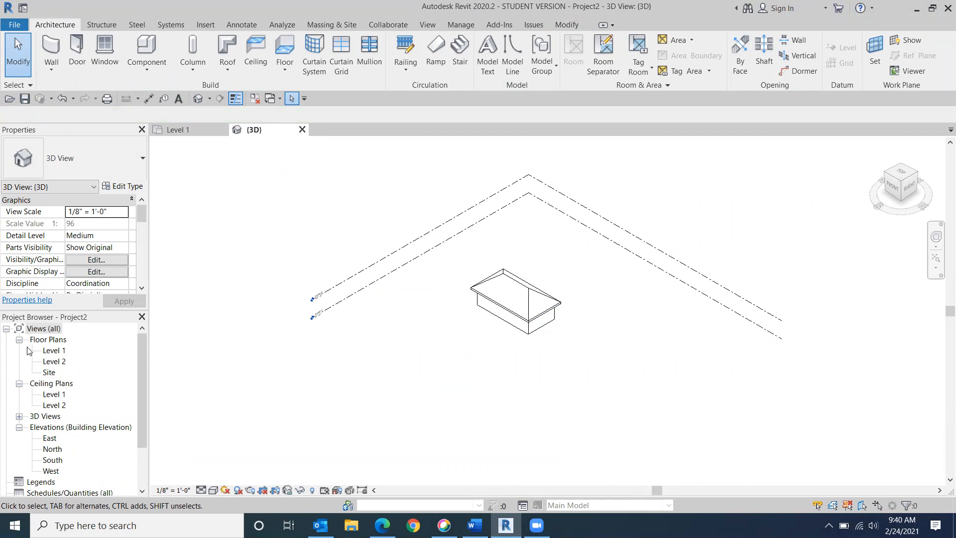
double_click(49, 373)
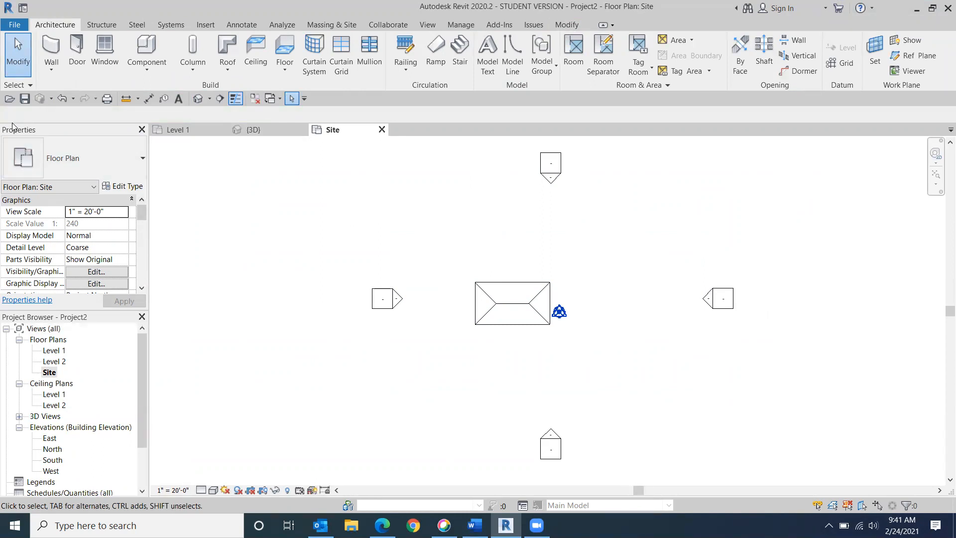
Step: Set the Site plan's view scale to 3/32" = 1'-0"
left_click(122, 217)
left_click(123, 211)
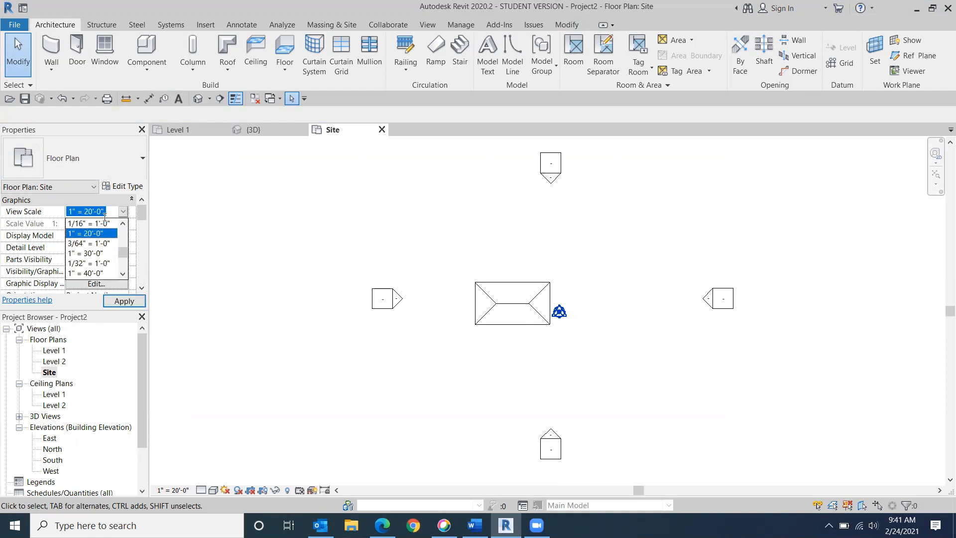
left_click(123, 224)
left_click(87, 224)
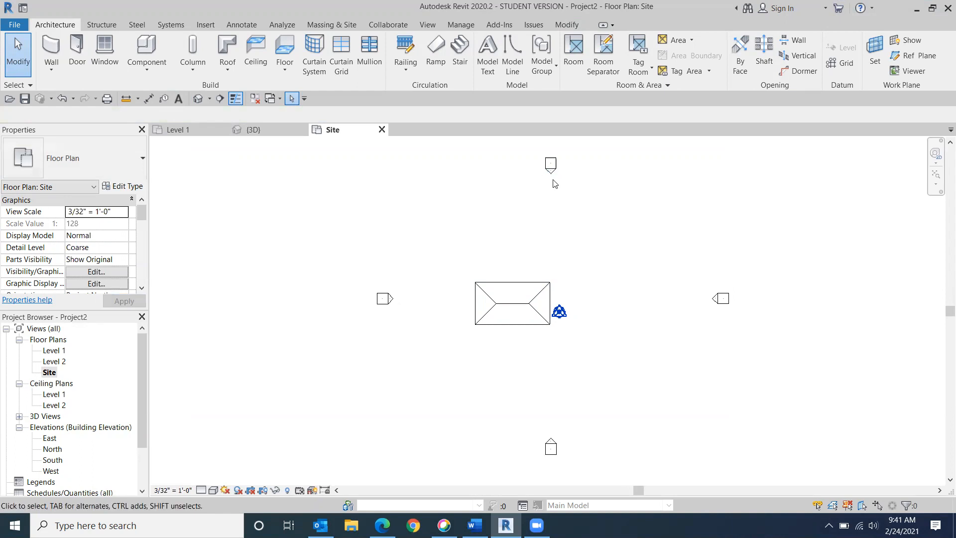
Step: Set the Site plan's view scale to 1" = 30'-0" and apply it
left_click(125, 212)
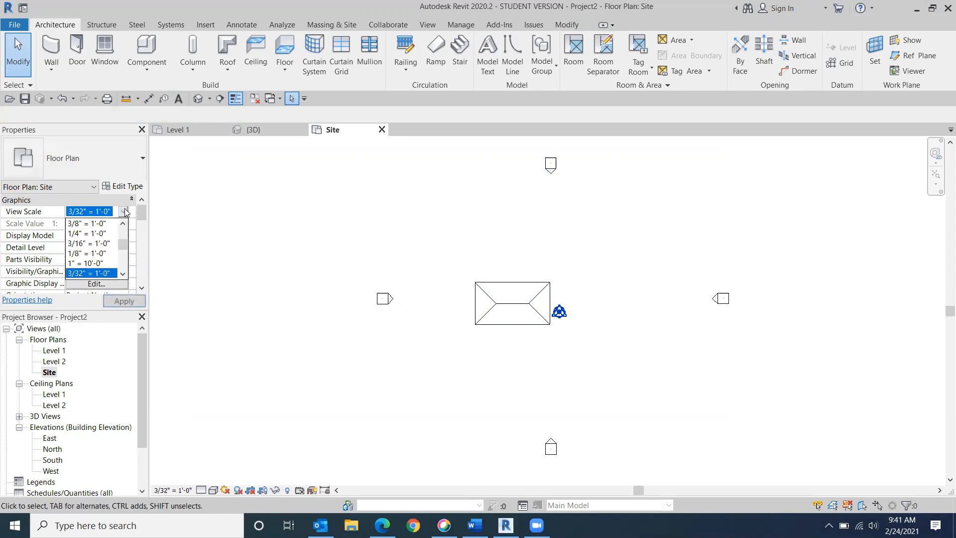
left_click(123, 274)
left_click(123, 274)
left_click(123, 274)
left_click(88, 275)
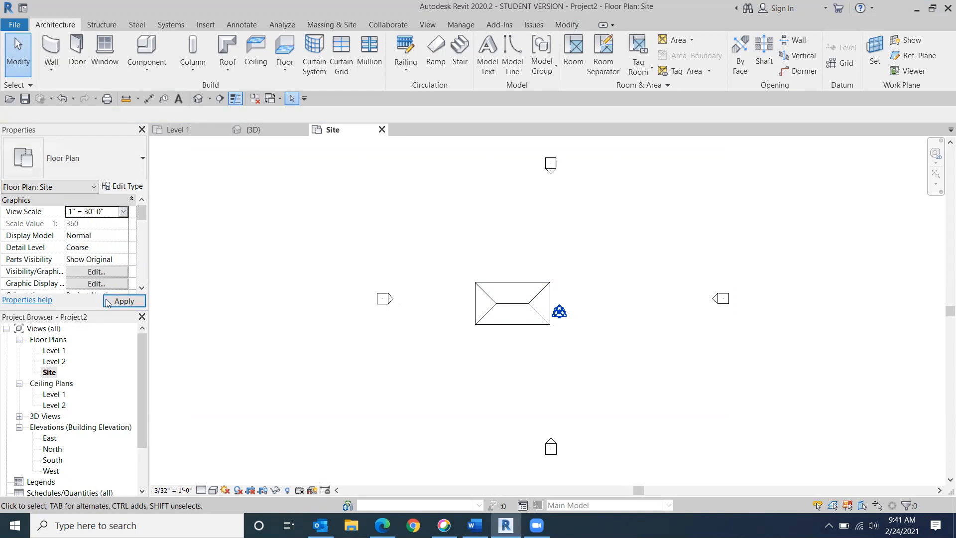
left_click(124, 301)
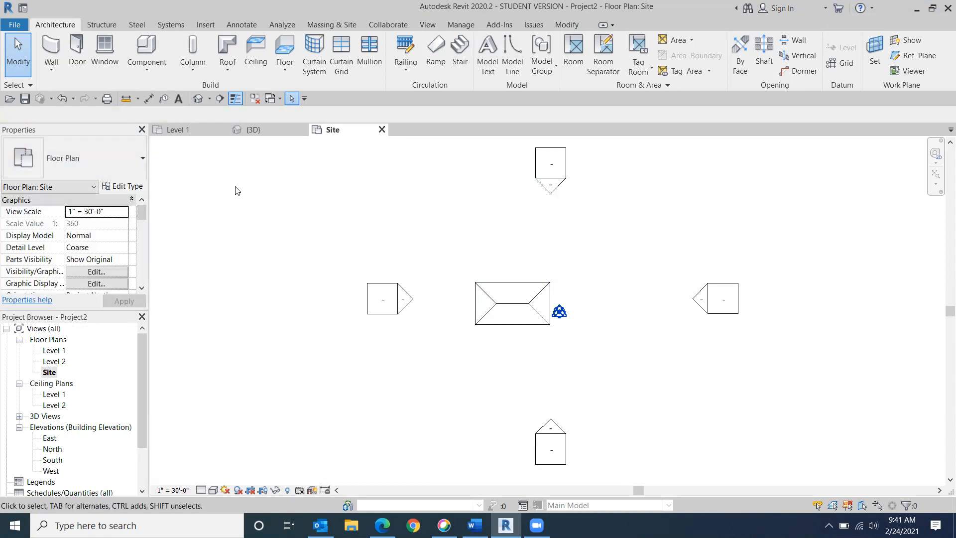
Step: Set the Site plan's view scale to 3/8" = 1'-0" and apply it
left_click(123, 213)
left_click(123, 213)
scroll(119, 229, "up", 5)
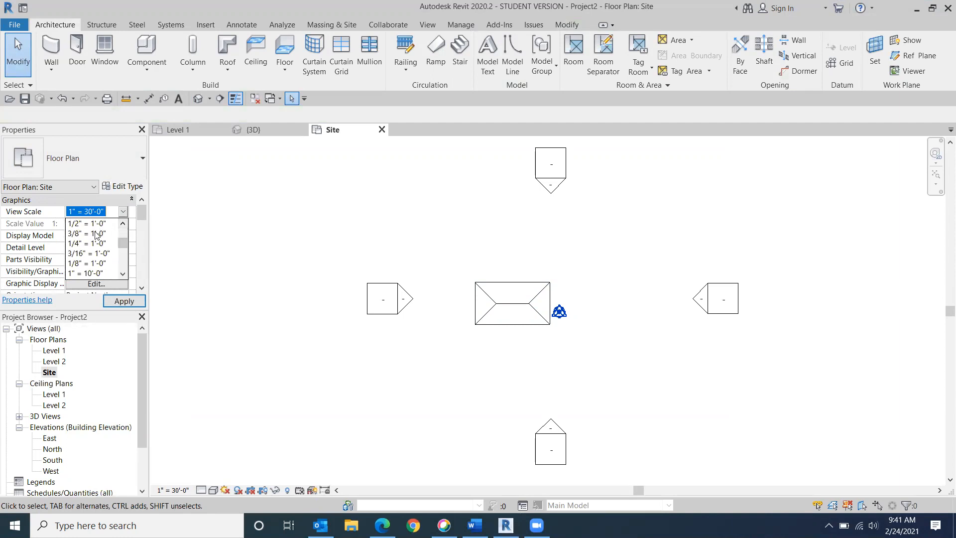
left_click(98, 233)
left_click(122, 301)
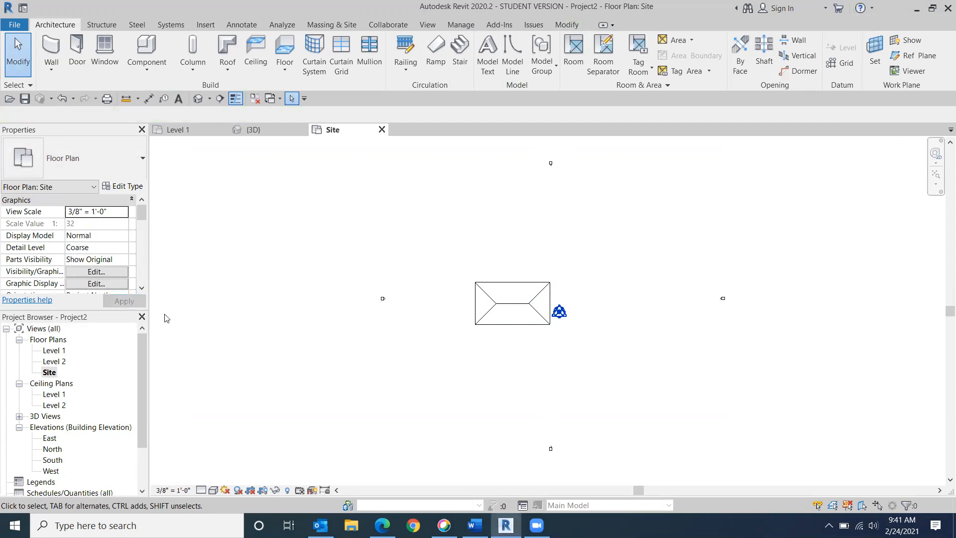
Step: Start a property line by sketching and draw its first edge horizontally above the building, about 68' long
scroll(596, 282, "up", 1)
middle_click_drag(597, 281, 533, 209)
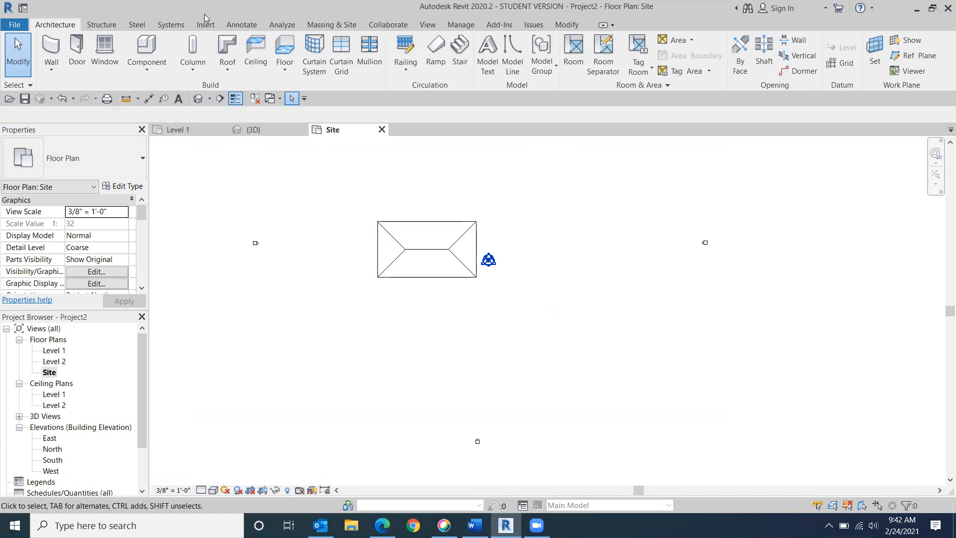
left_click(328, 25)
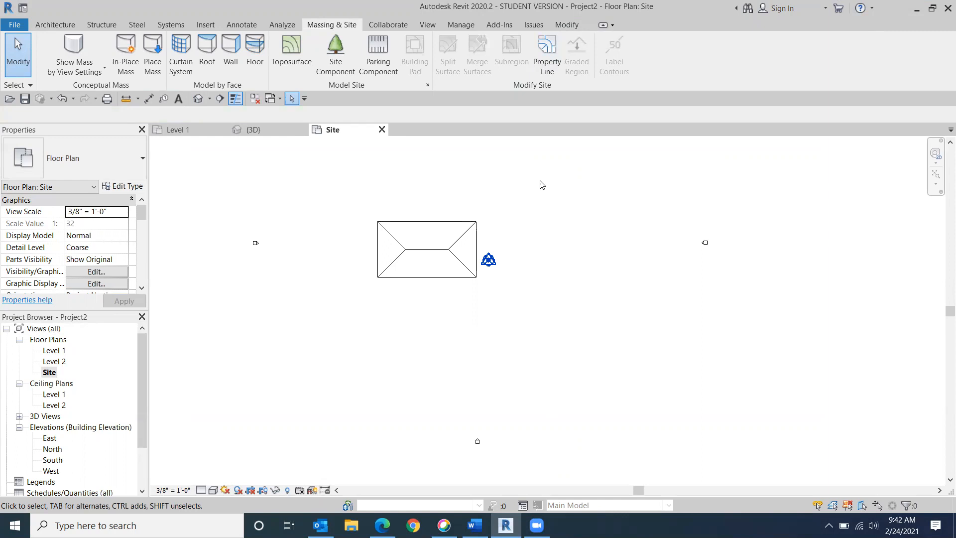
left_click(549, 64)
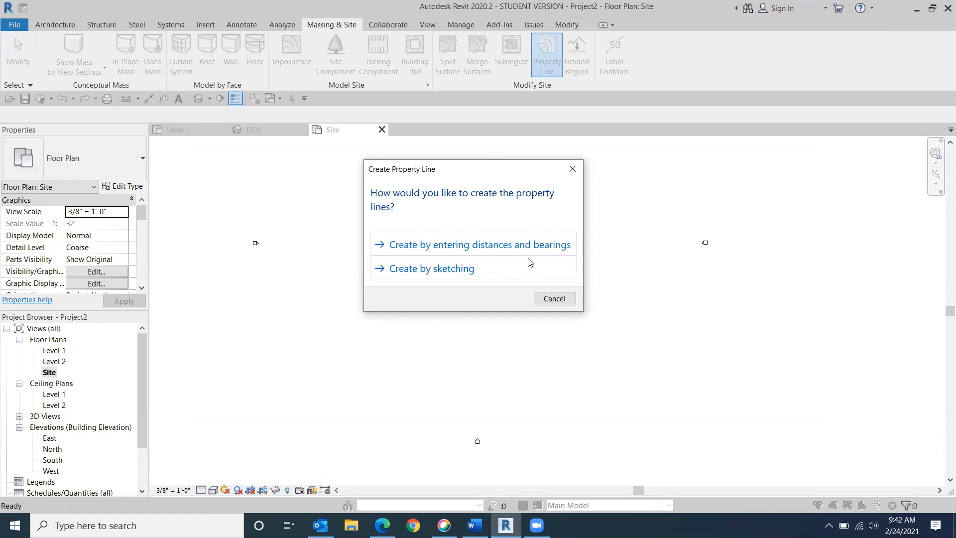
left_click(419, 269)
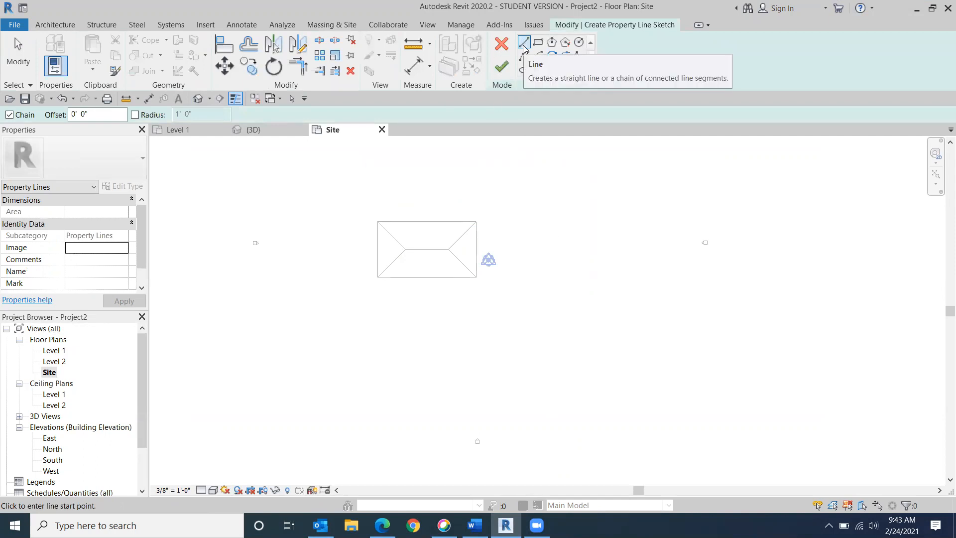
left_click(355, 184)
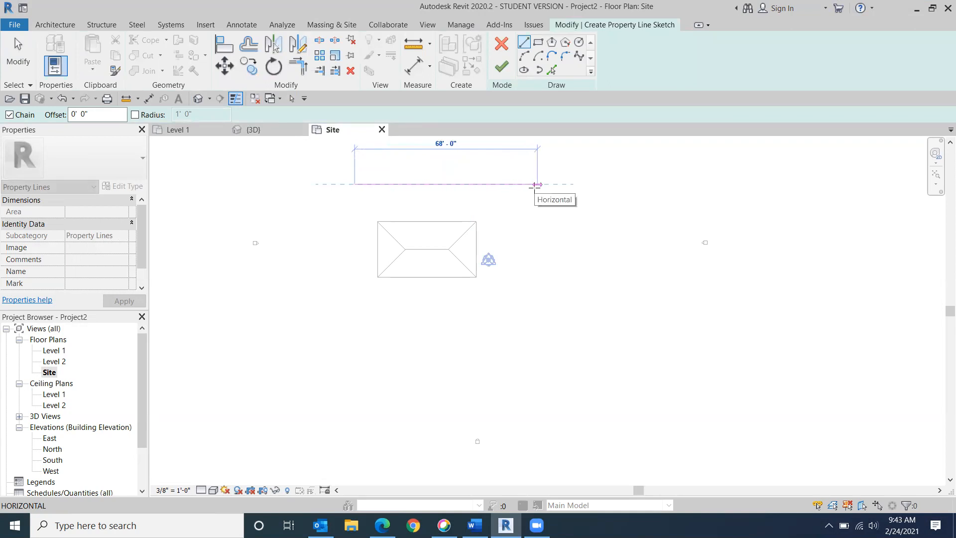
left_click(536, 184)
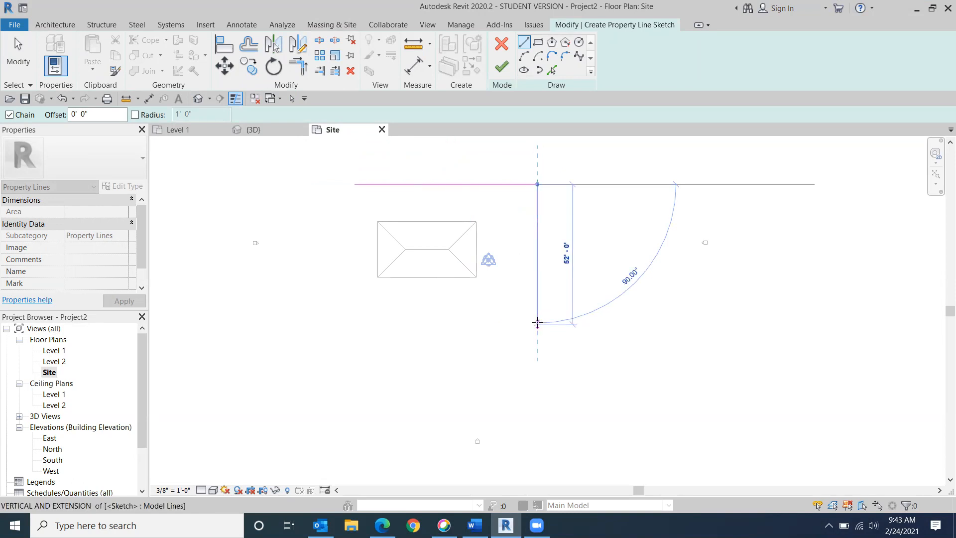
Step: Continue the property line about 50' straight down, back under the building and up to the start point, closing a rectangle around the building
scroll(536, 312, "up", 4)
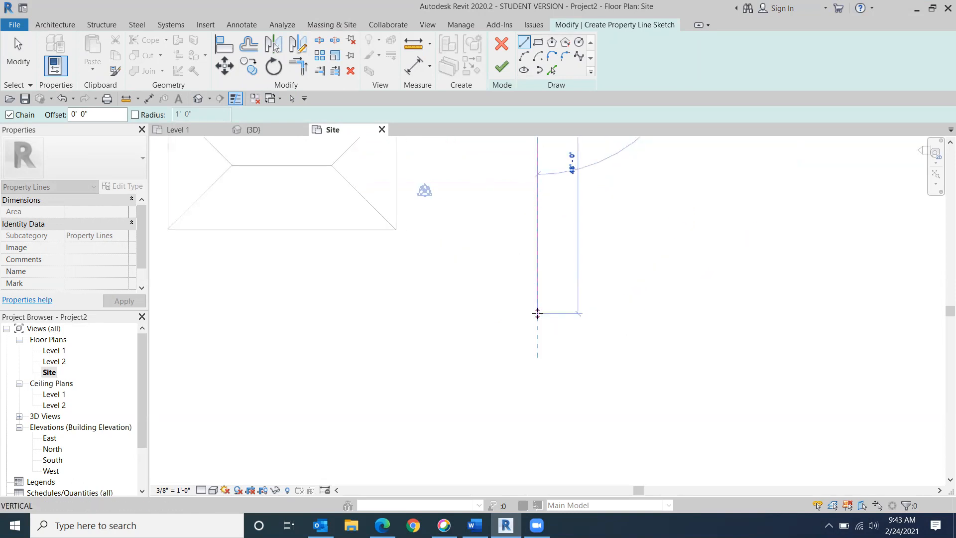
left_click(536, 326)
middle_click_drag(528, 376, 869, 391)
scroll(769, 366, "down", 1)
scroll(623, 375, "down", 1)
scroll(623, 375, "down", 2)
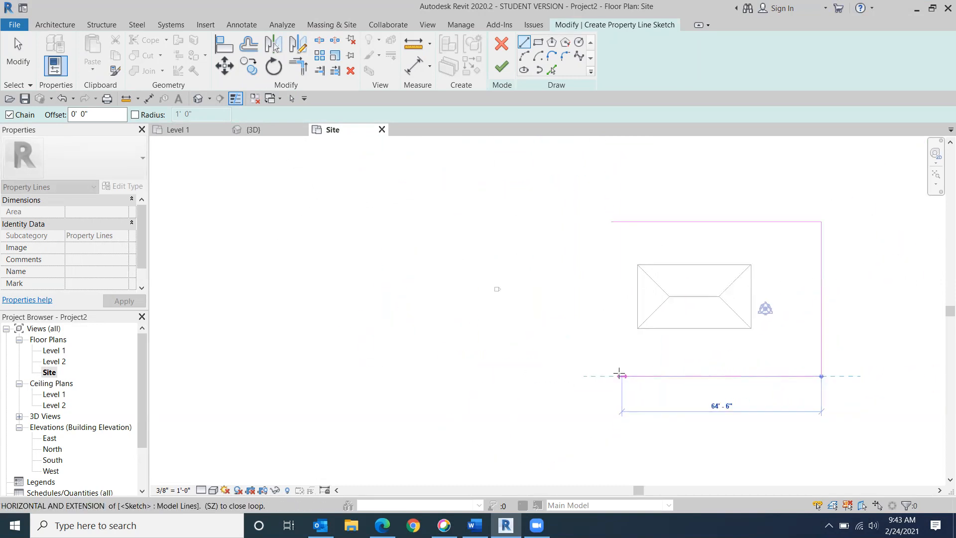
left_click(611, 375)
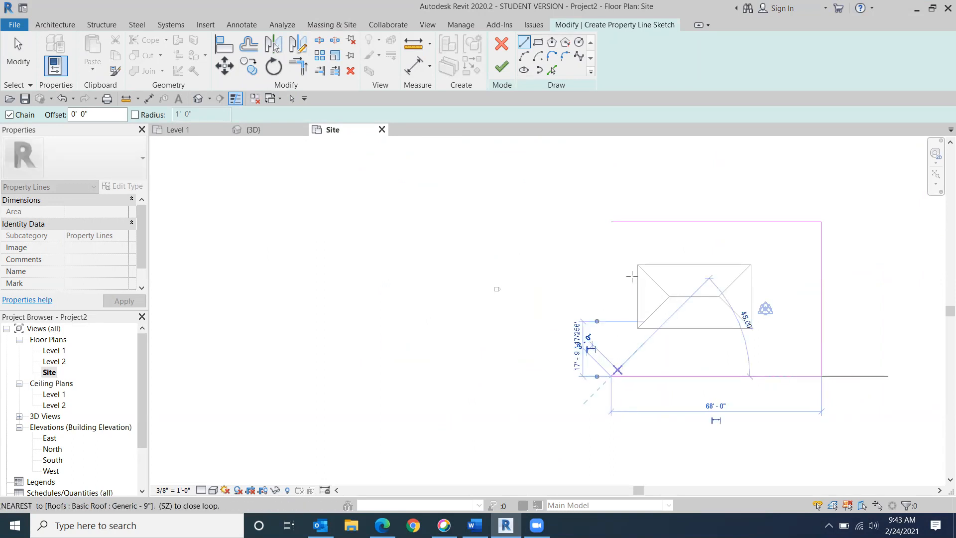
left_click(610, 222)
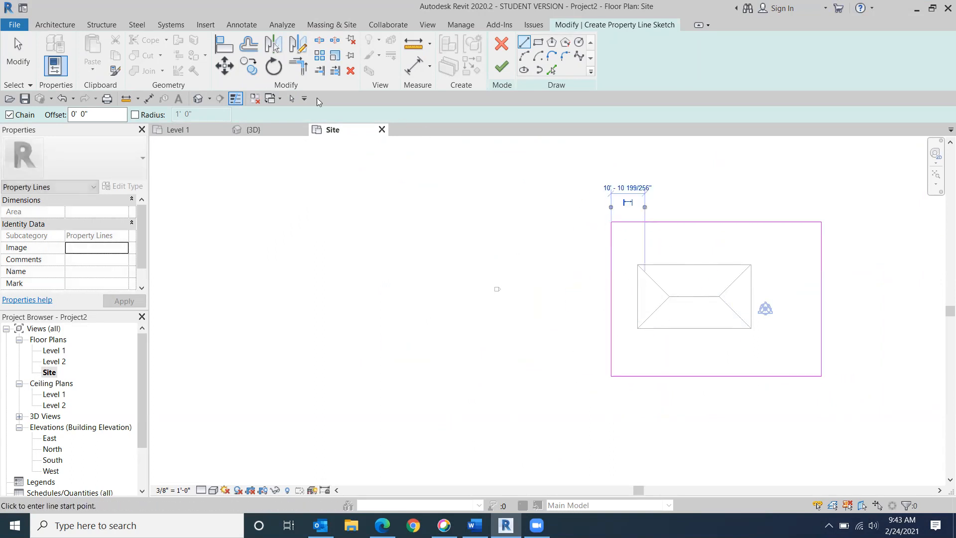
key("Escape")
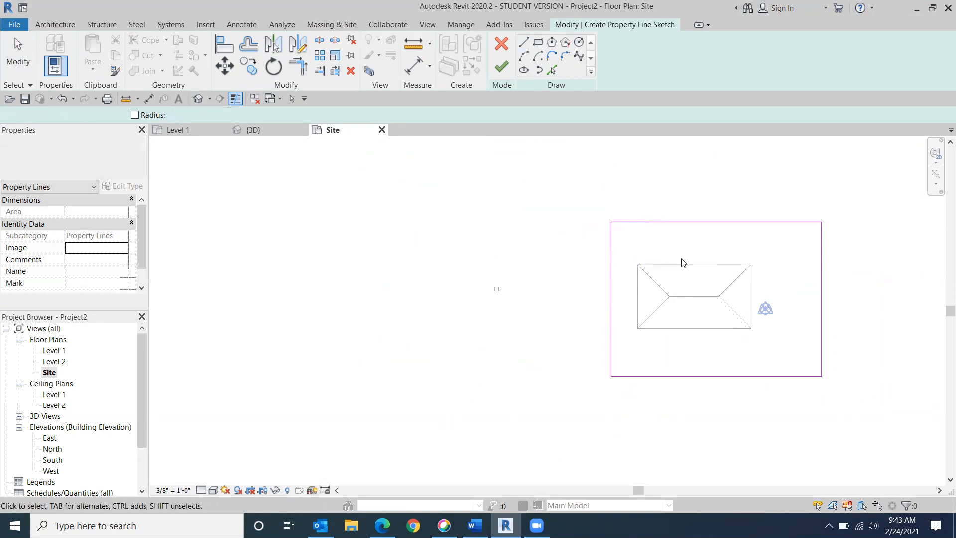
Step: Set the distance between the upper property line edge and the building to 16'
left_click(711, 223)
mouse_move(798, 388)
middle_mouse_down()
mouse_move(497, 344)
mouse_move(468, 377)
middle_mouse_up()
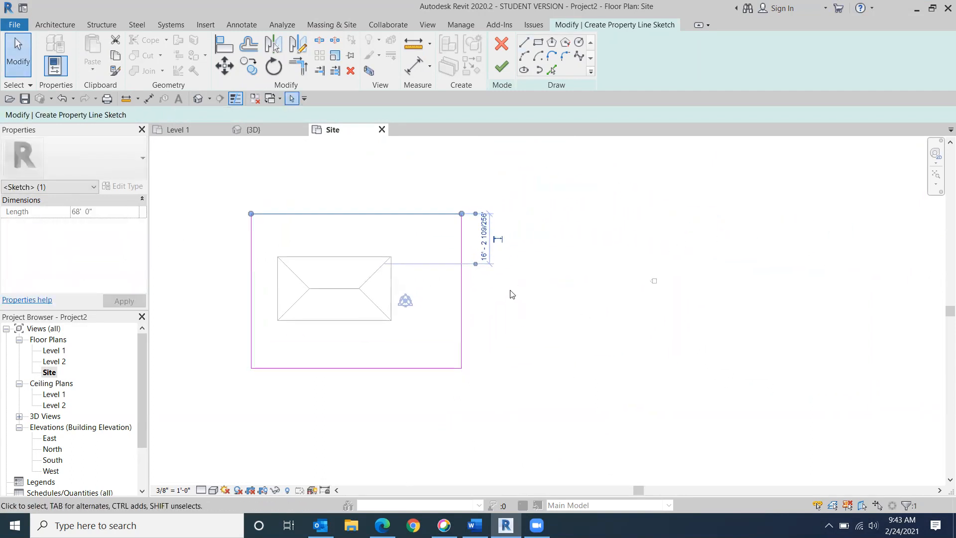
left_click(484, 263)
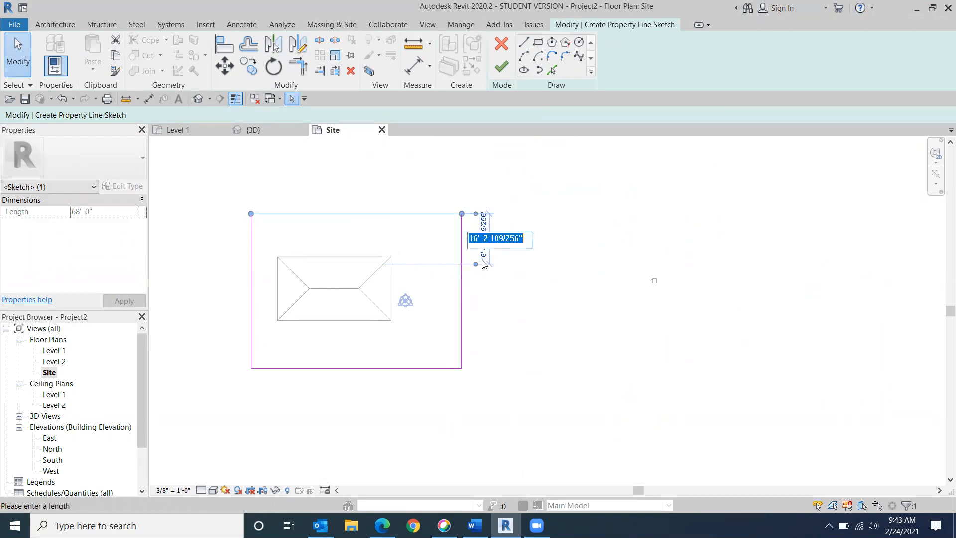
type("16")
key("Return")
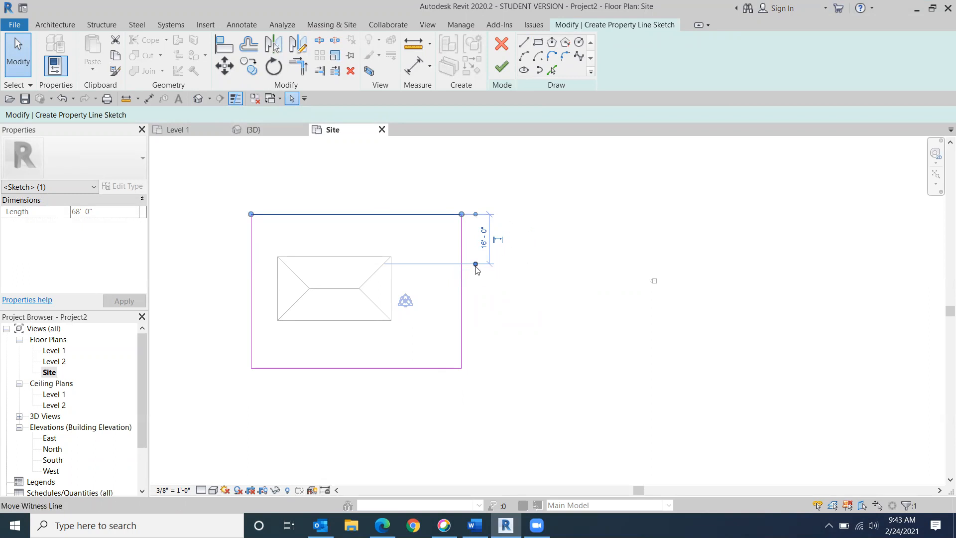
Step: Re-reference the upper edge's temporary dimension to the lower property line edge and set the distance between them to 50'
left_click_drag(475, 265, 444, 366)
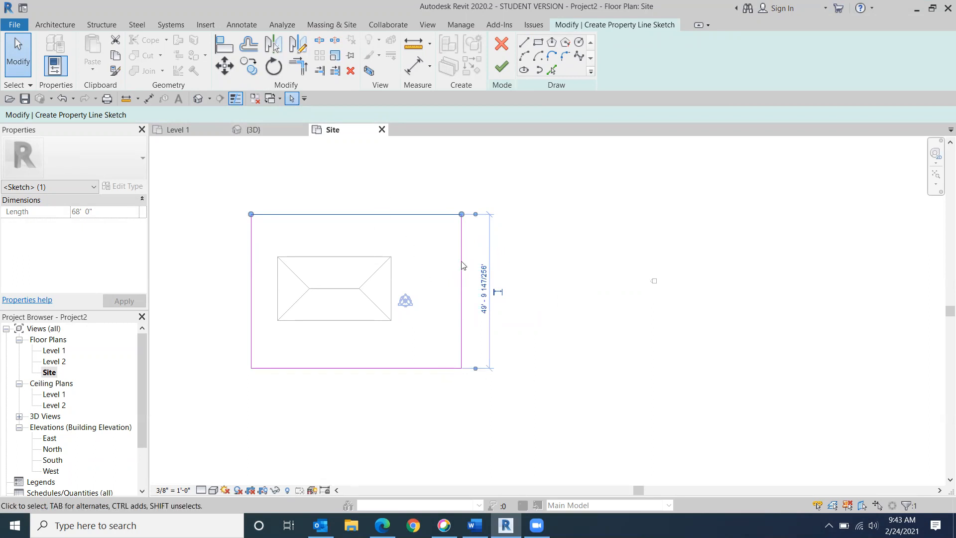
left_click(487, 314)
type("50")
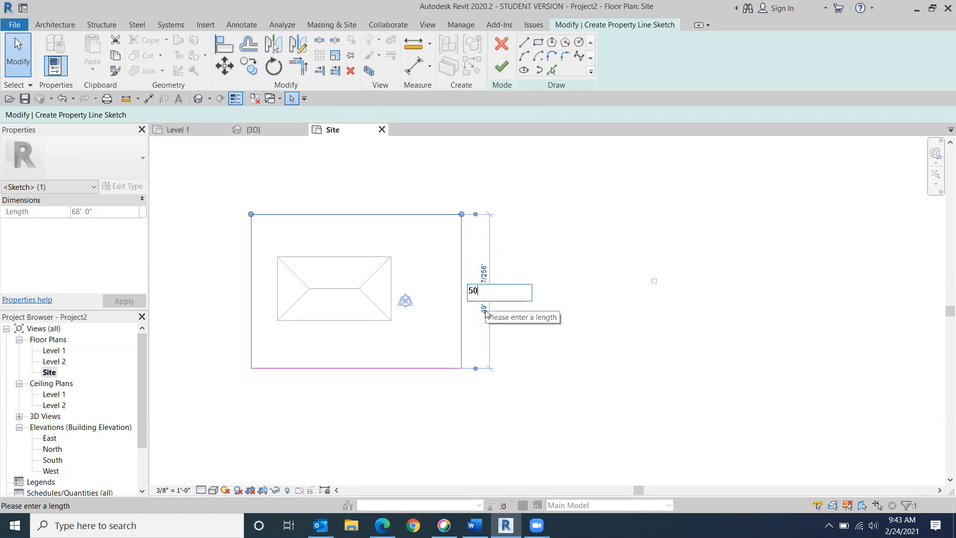
key("Return")
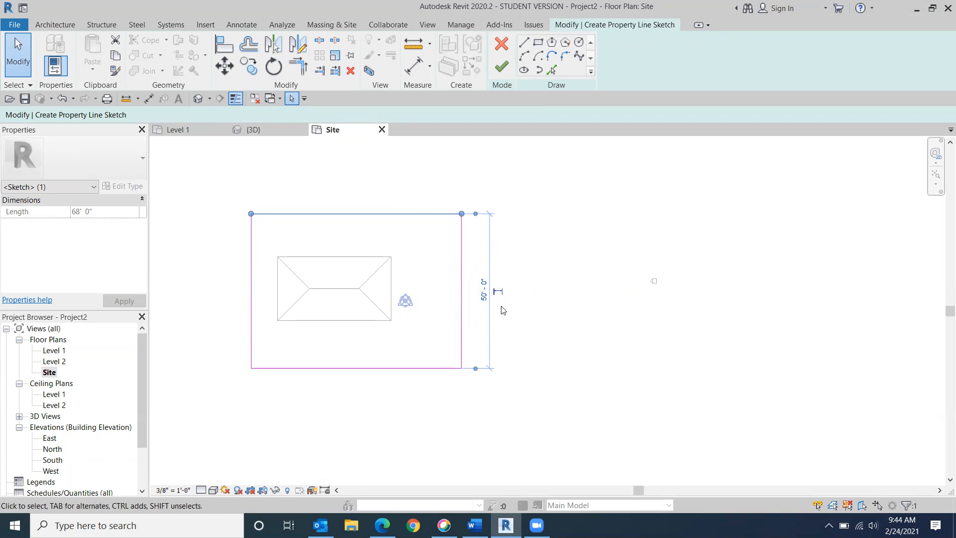
Step: Make the temporary dimension between the upper and lower property line edges permanent and delete it again
left_click(498, 292)
left_click(491, 290)
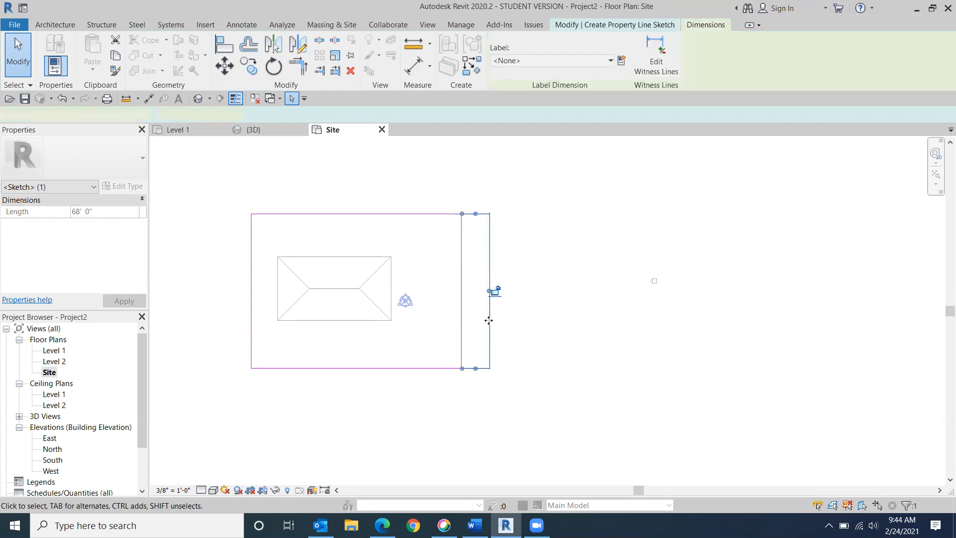
left_click(590, 328)
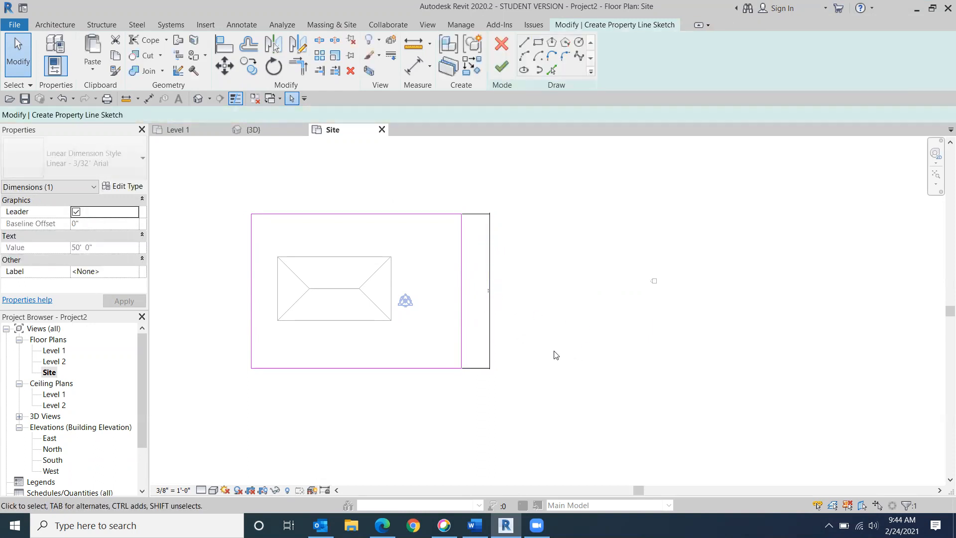
left_click(492, 365)
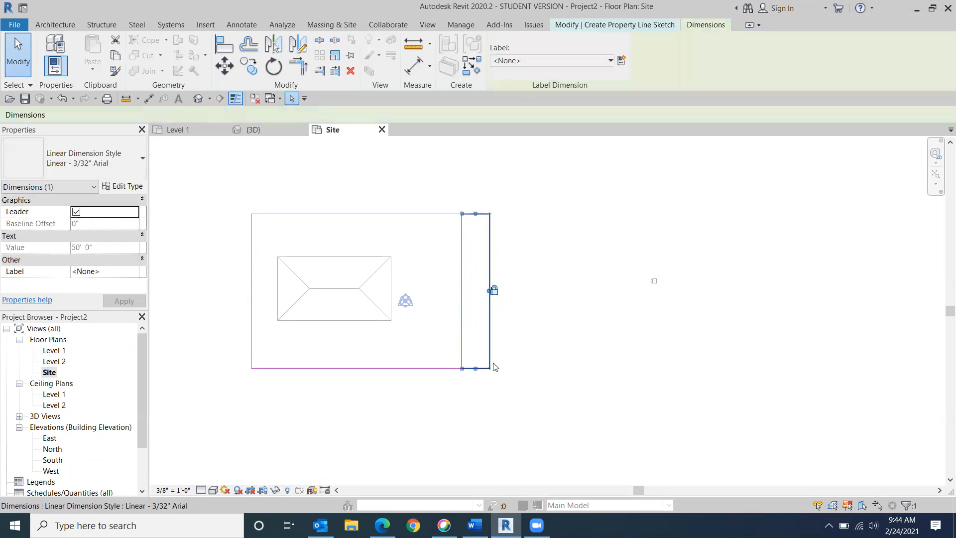
key("Delete")
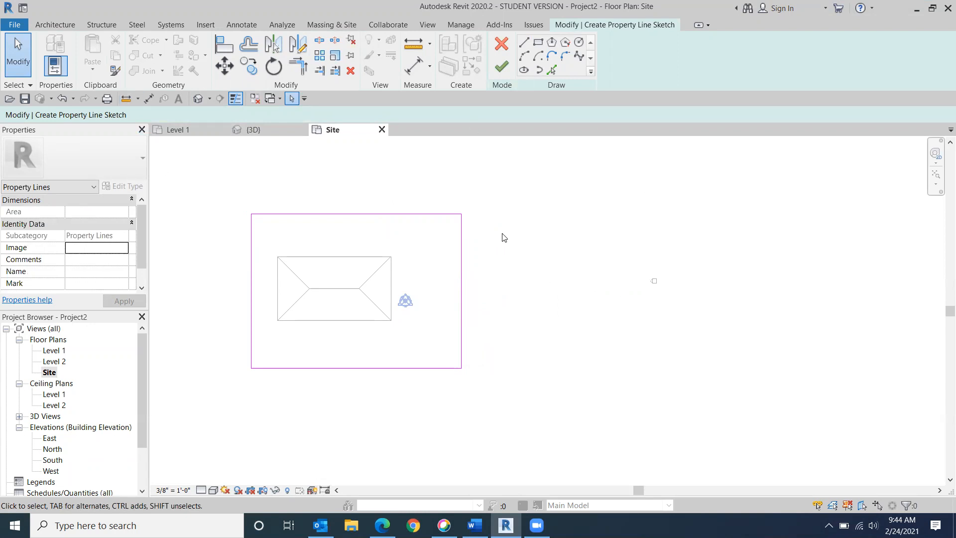
Step: Finish the property line sketch and check the boundary in the Level 1 and Site floor plans
left_click(502, 67)
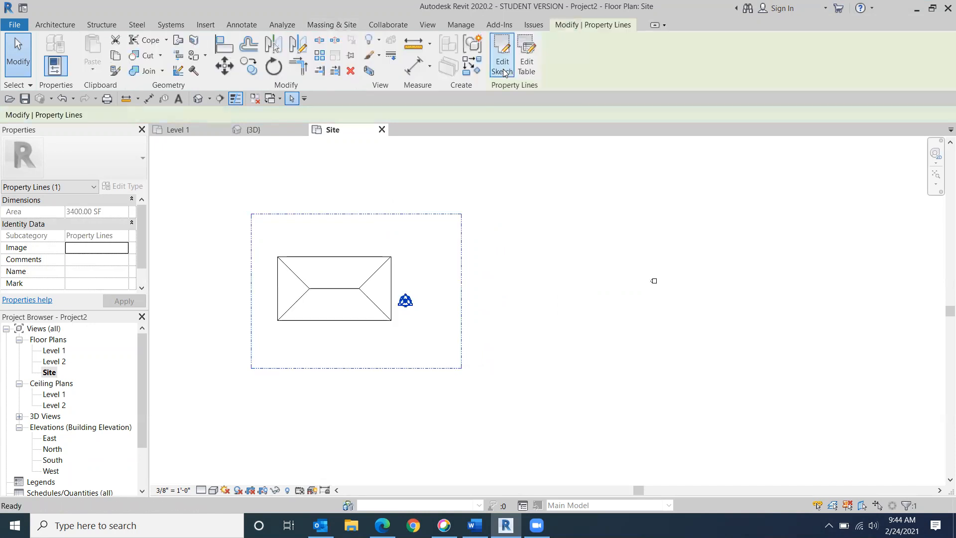
scroll(314, 298, "up", 3)
middle_click_drag(328, 306, 594, 325)
scroll(594, 327, "down", 2)
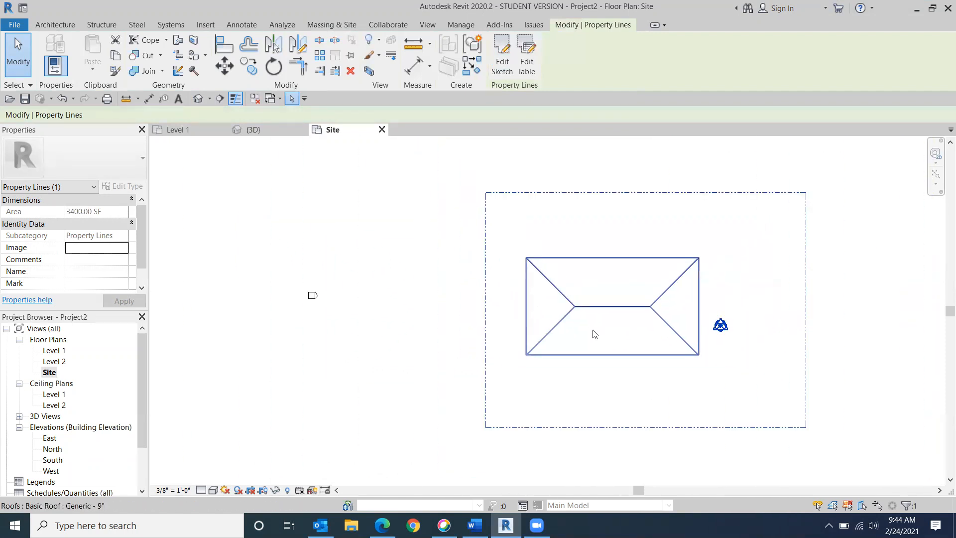
double_click(53, 351)
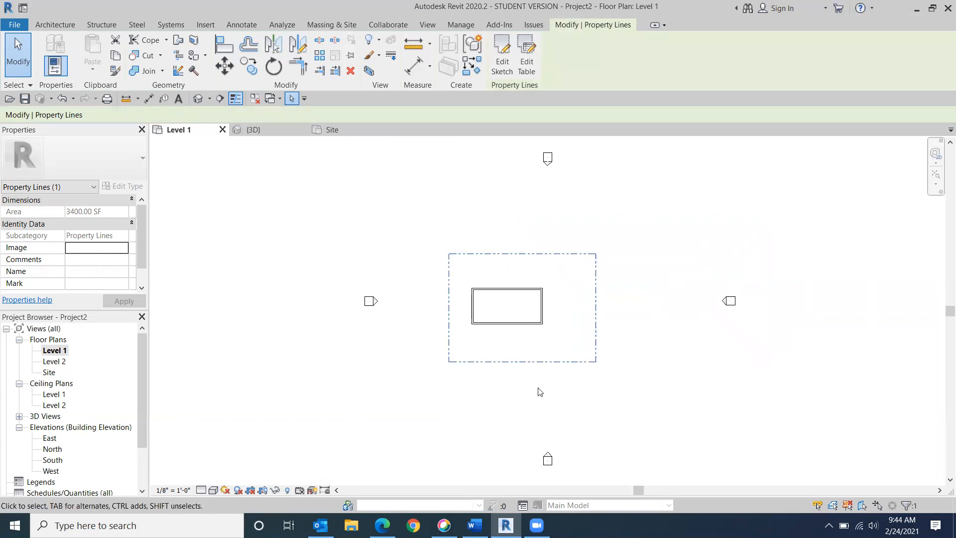
double_click(49, 372)
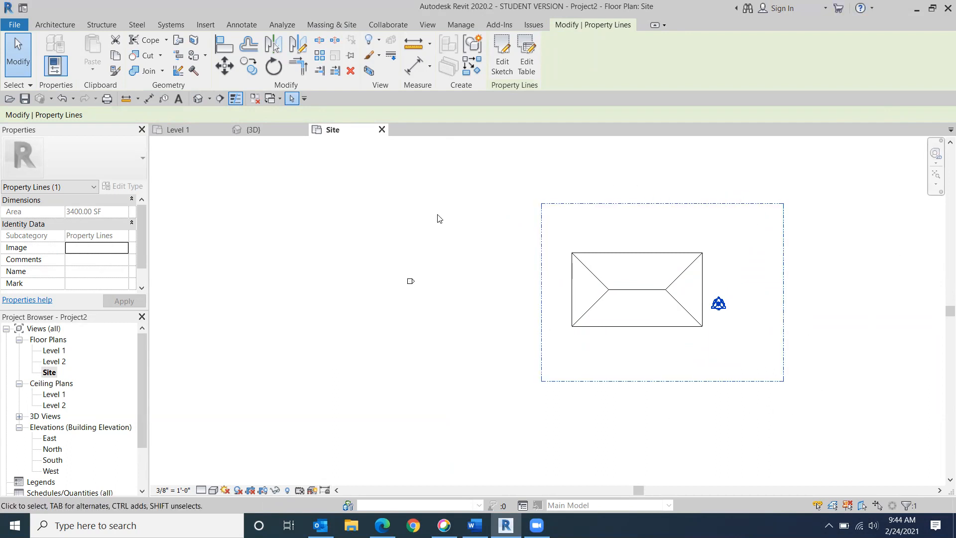
Step: Create a toposurface with points at the four property line corners at 0' 0" absolute elevation and finish the surface
left_click(330, 28)
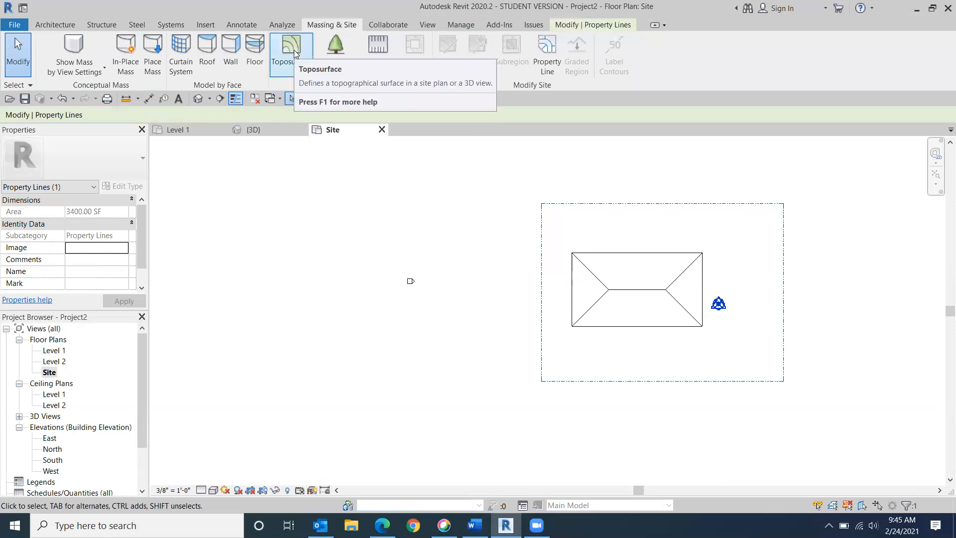
left_click(291, 49)
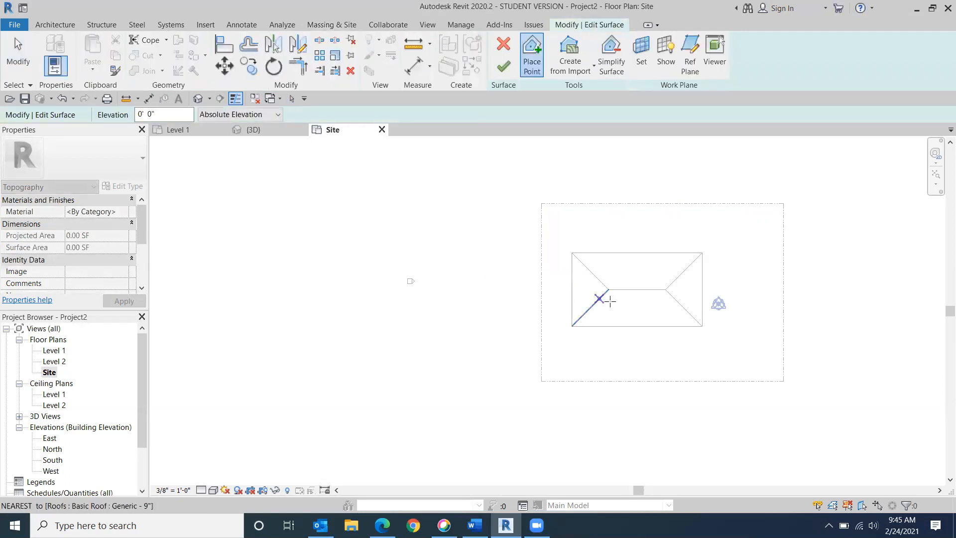
left_click(541, 203)
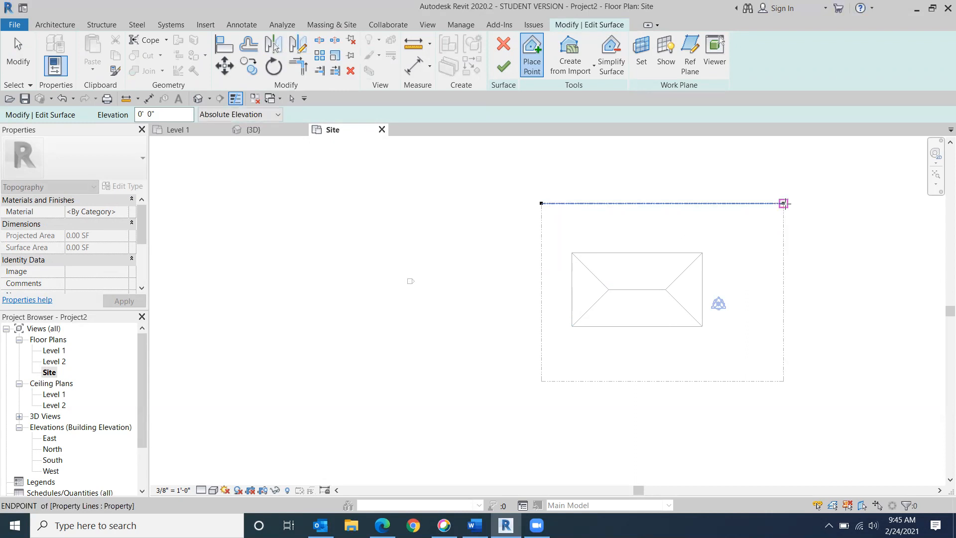
left_click(783, 204)
left_click(783, 381)
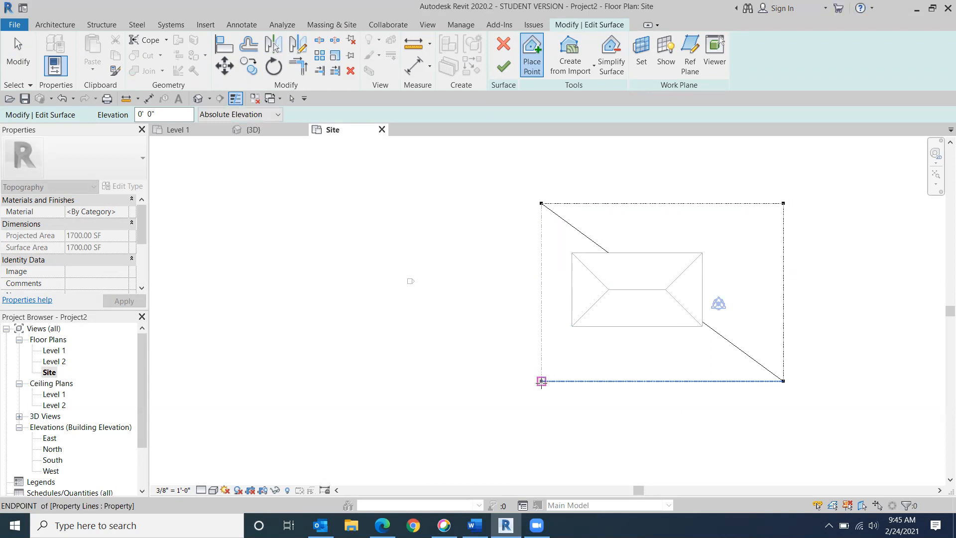
left_click(541, 381)
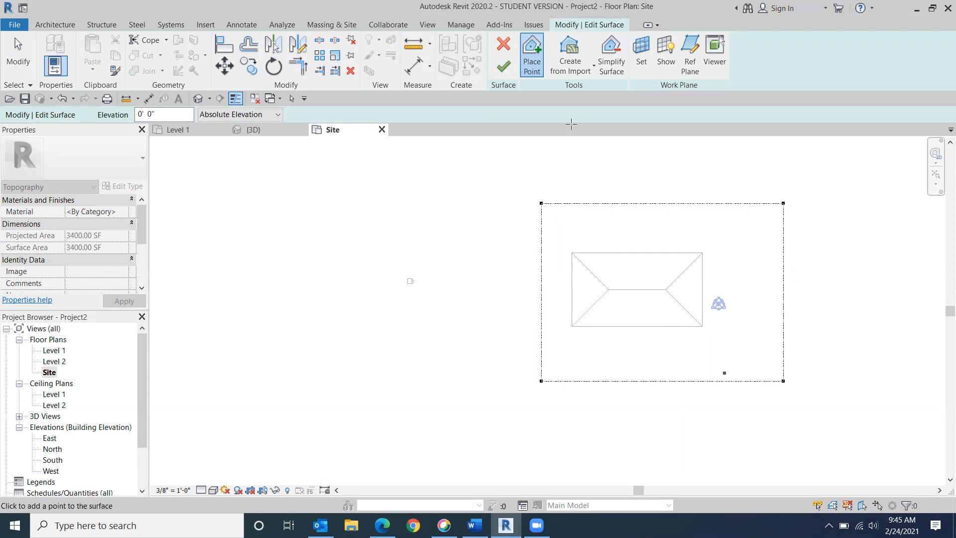
left_click(503, 66)
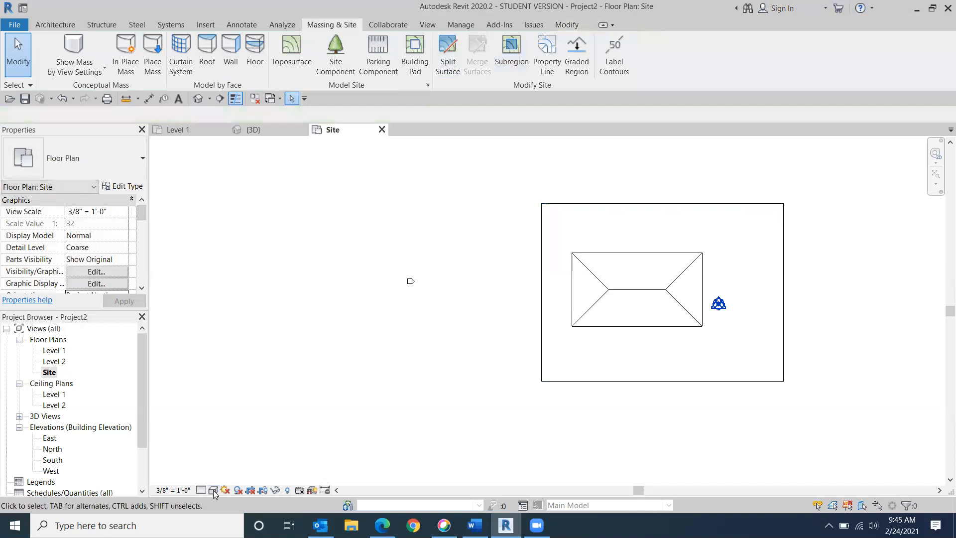
Step: Display the Site plan in colour and set the default 3D view's visual style to Consistent Colors
left_click(213, 490)
left_click(230, 453)
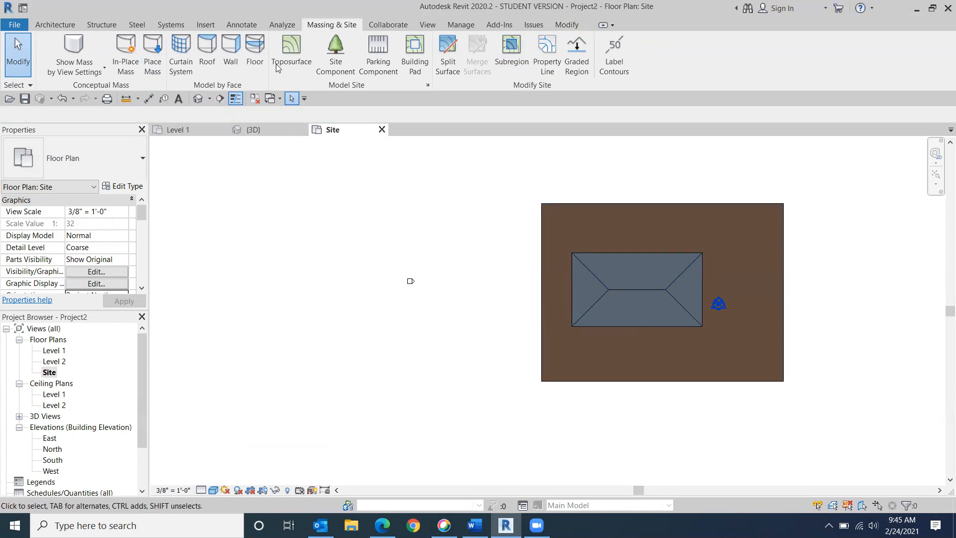
left_click(199, 98)
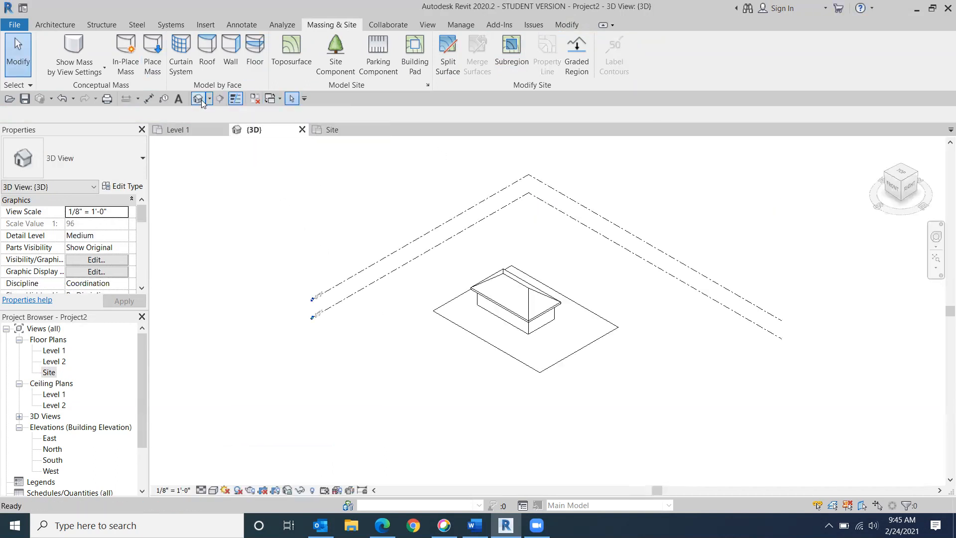
left_click(214, 490)
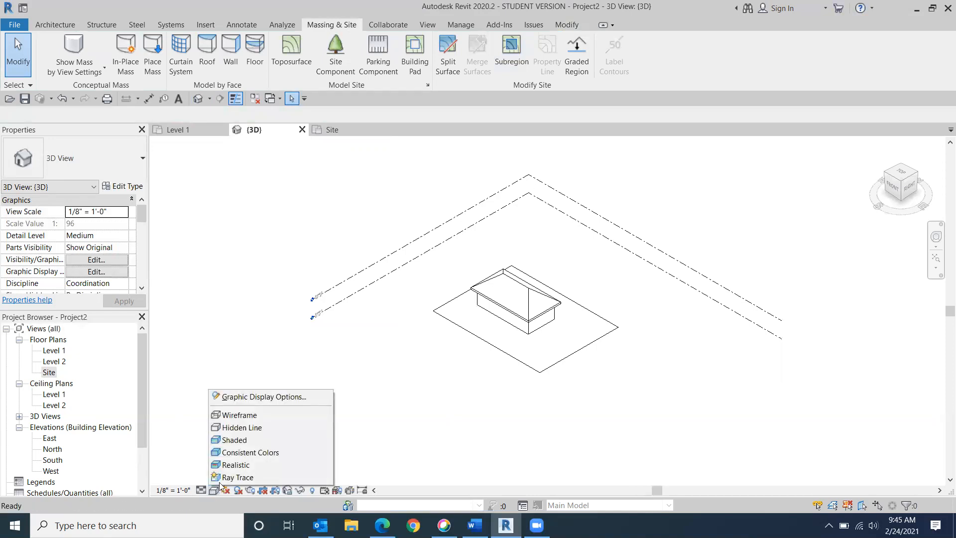
left_click(240, 454)
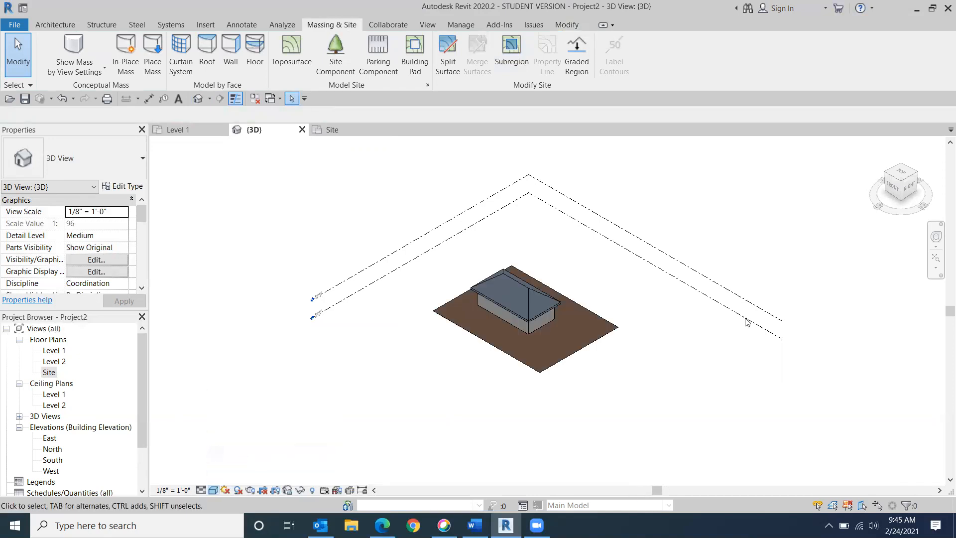
Step: View the 3D model from directly above and temporarily hide the building's roof
left_click(894, 191)
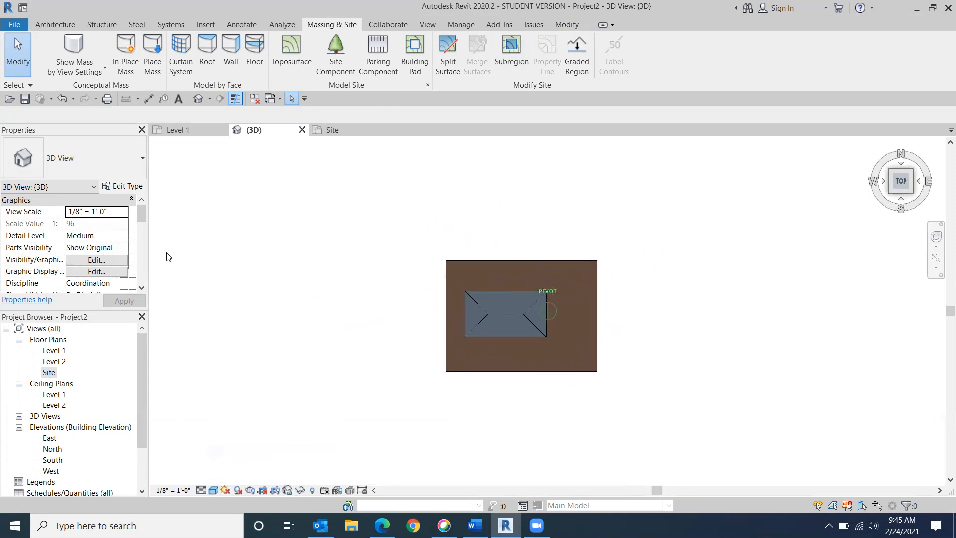
middle_click_drag(164, 237, 236, 283, "shift")
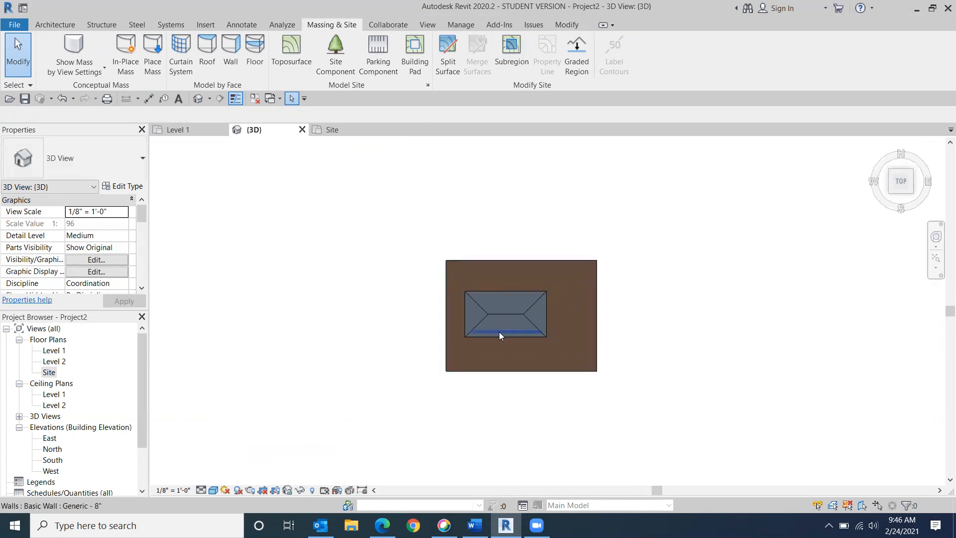
left_click(498, 312)
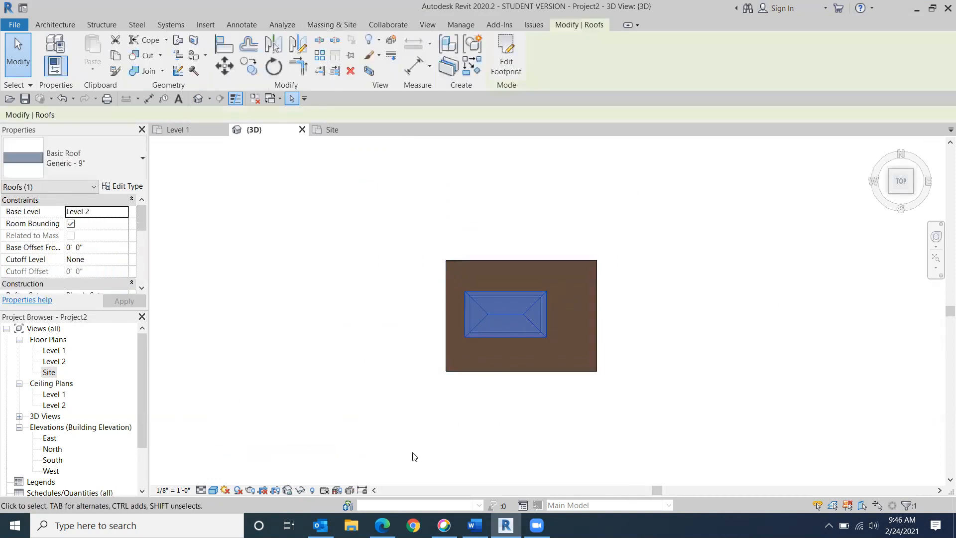
left_click(299, 490)
left_click(323, 465)
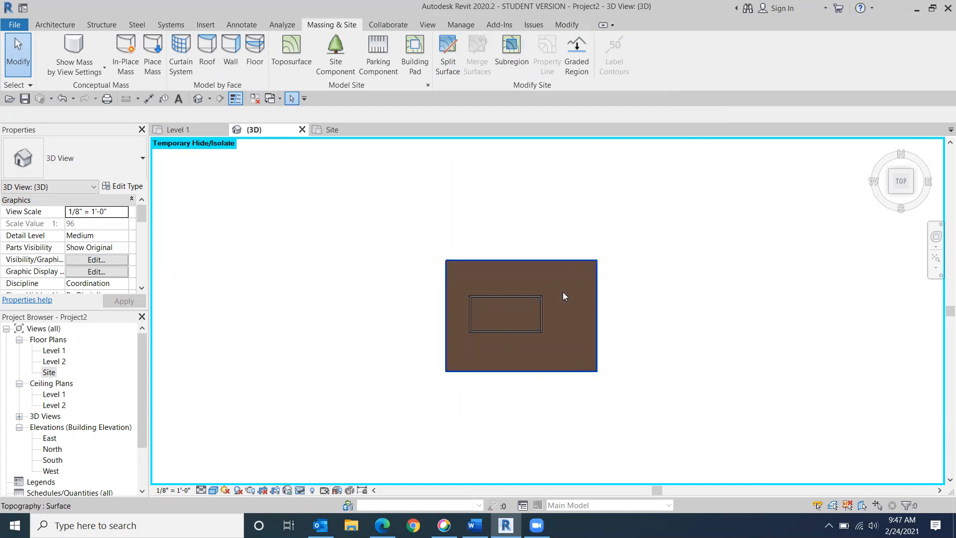
Step: Split the toposurface with a rectangle sketched along the outer faces of the building walls
scroll(563, 293, "up", 5)
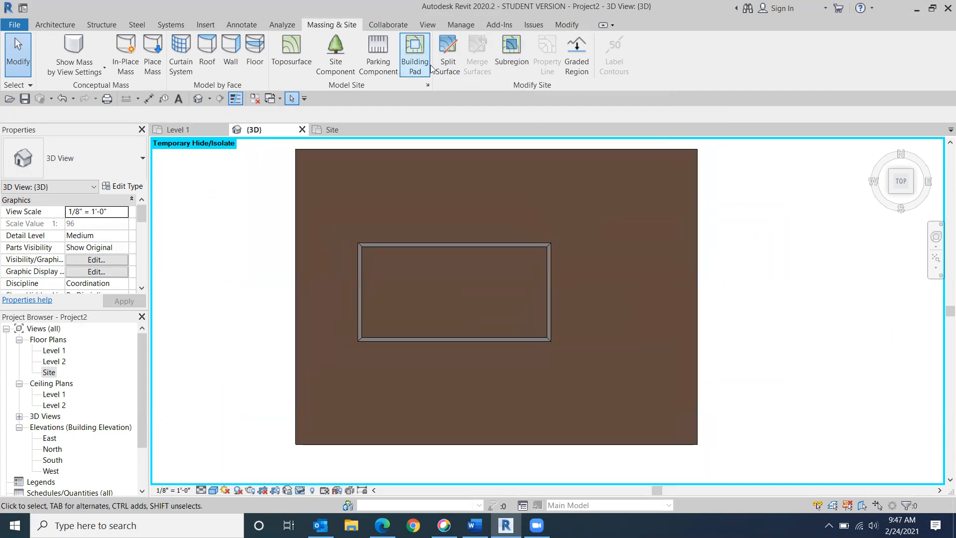
left_click(454, 68)
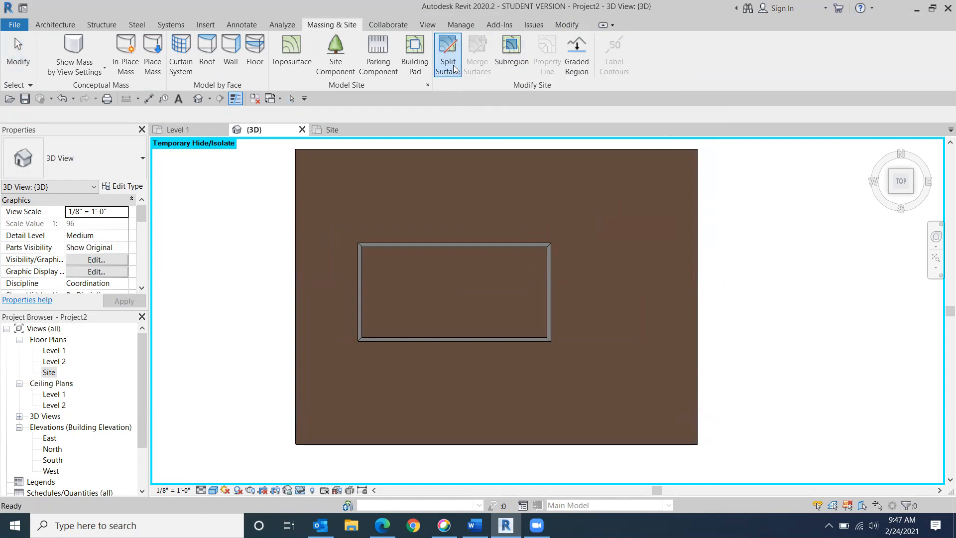
left_click(697, 213)
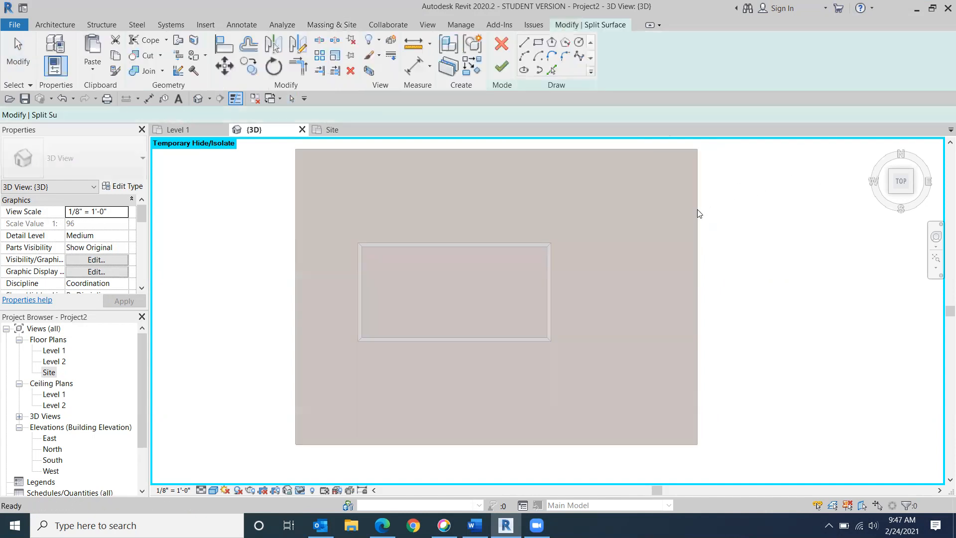
left_click(538, 42)
scroll(363, 255, "up", 3)
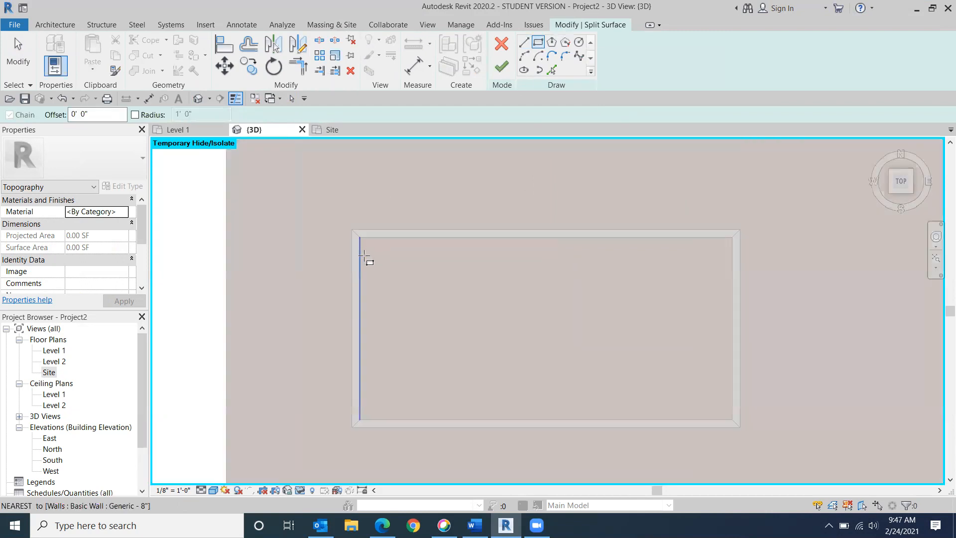
left_click(352, 230)
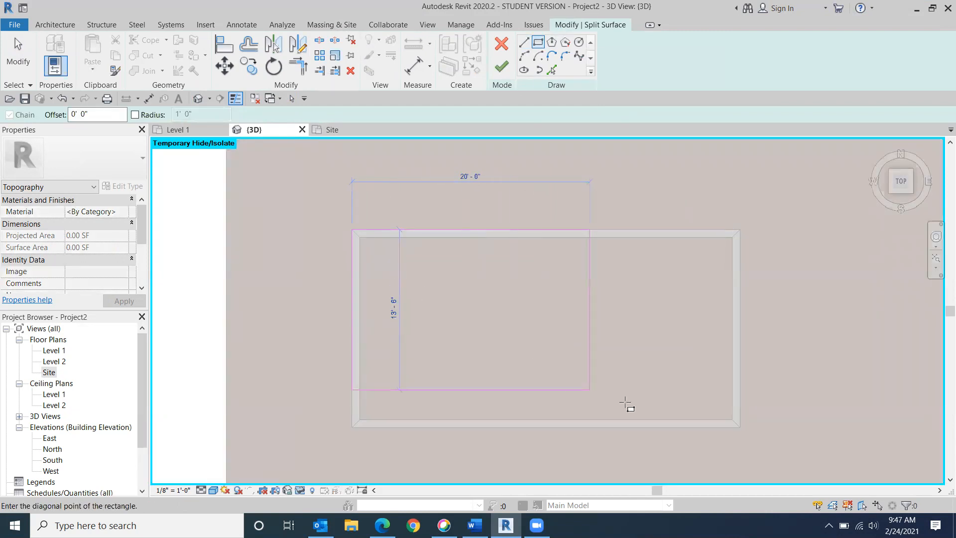
left_click(740, 427)
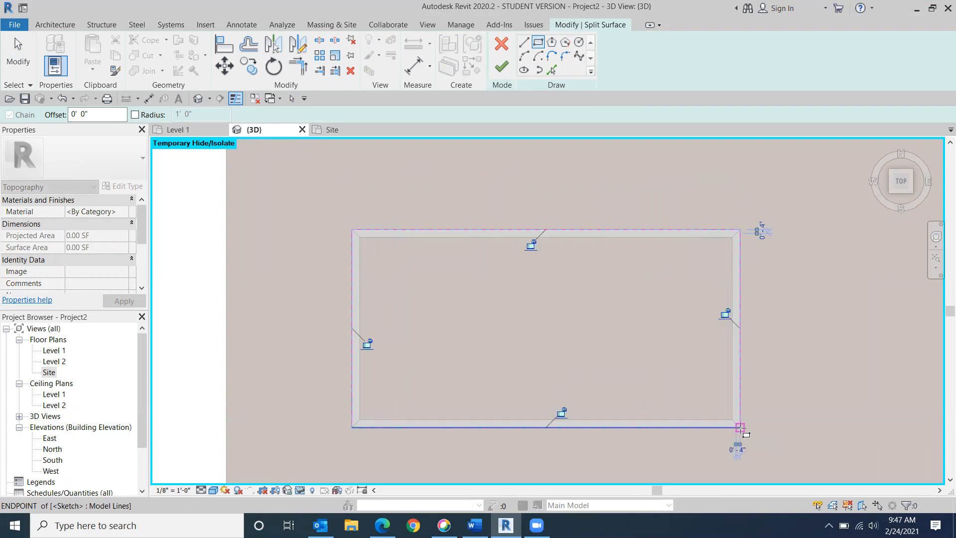
left_click(506, 74)
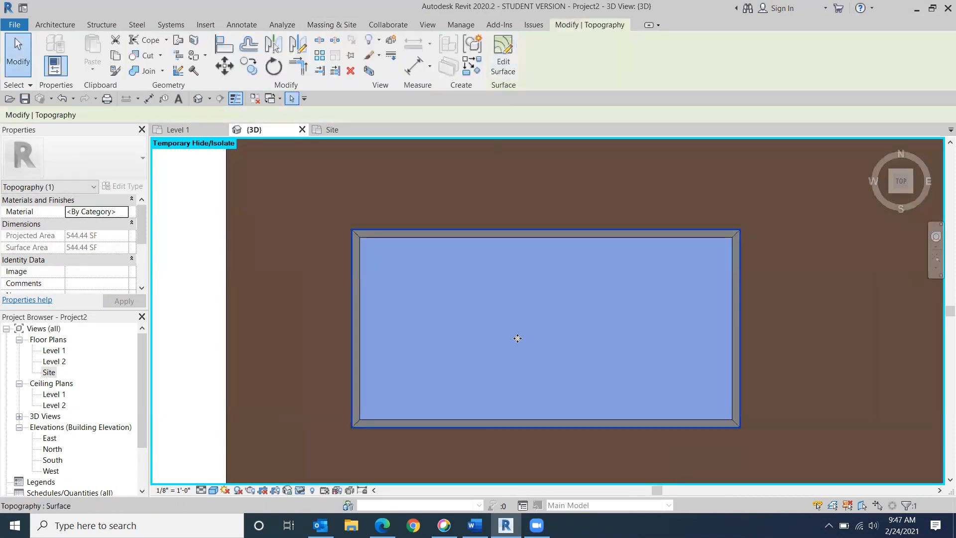
Step: Delete the split-off surface inside the building walls and check the opening from an angled 3D view
scroll(504, 328, "down", 3)
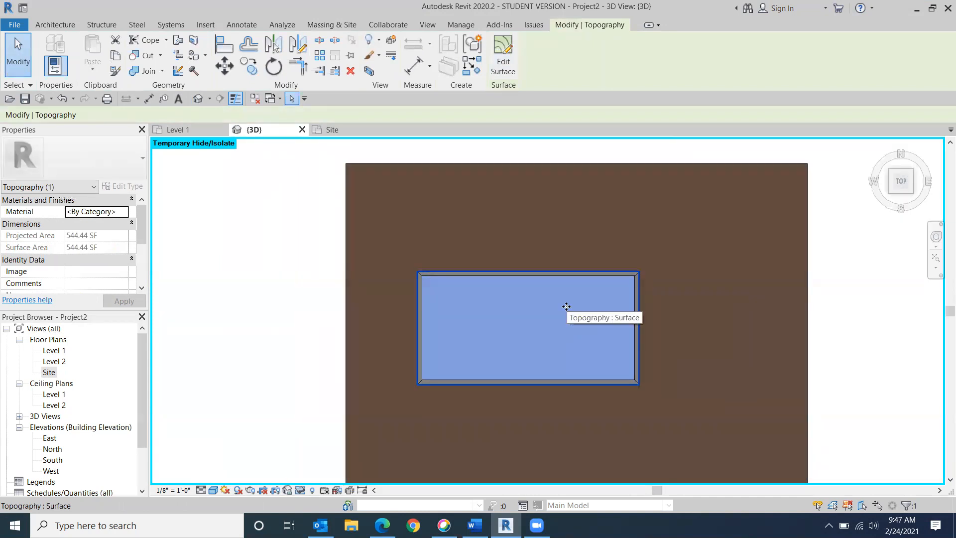
left_click(195, 268)
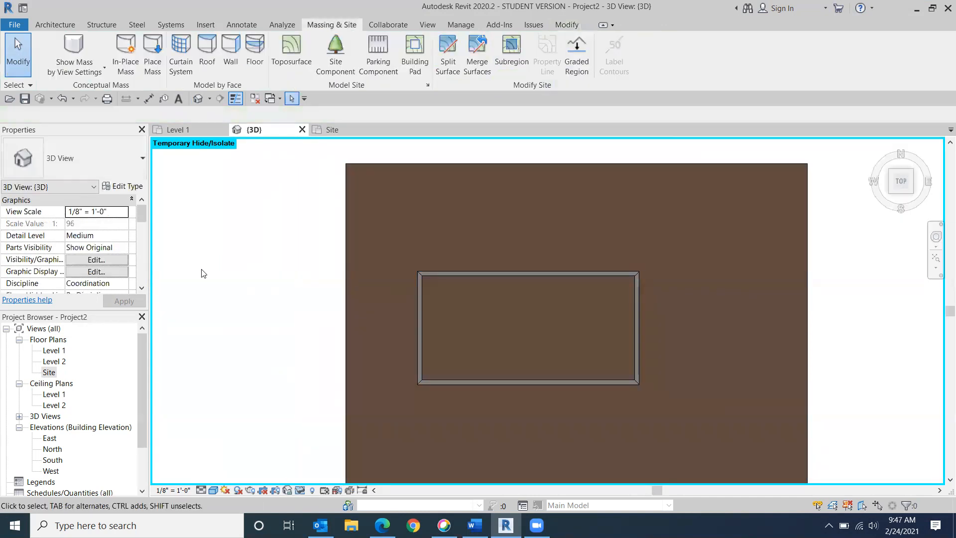
left_click(396, 233)
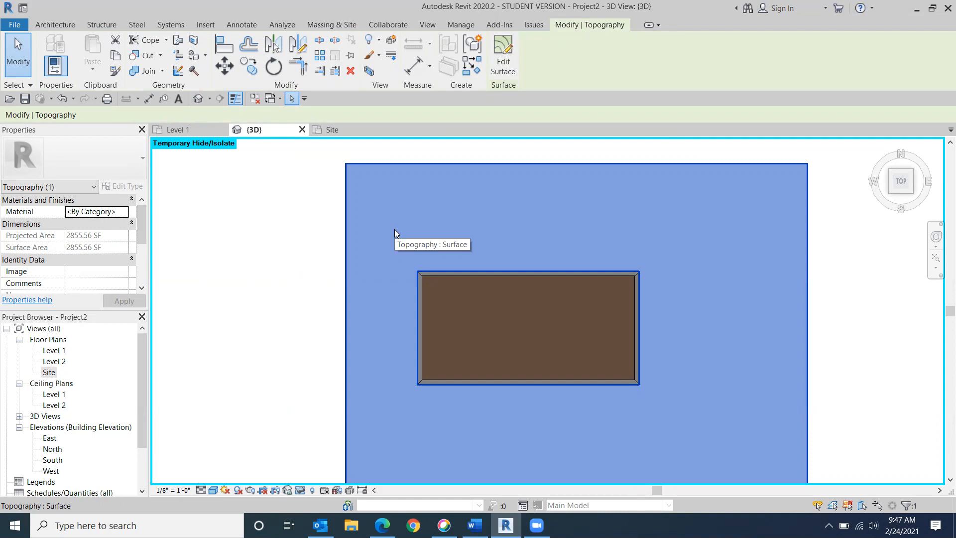
left_click(502, 328)
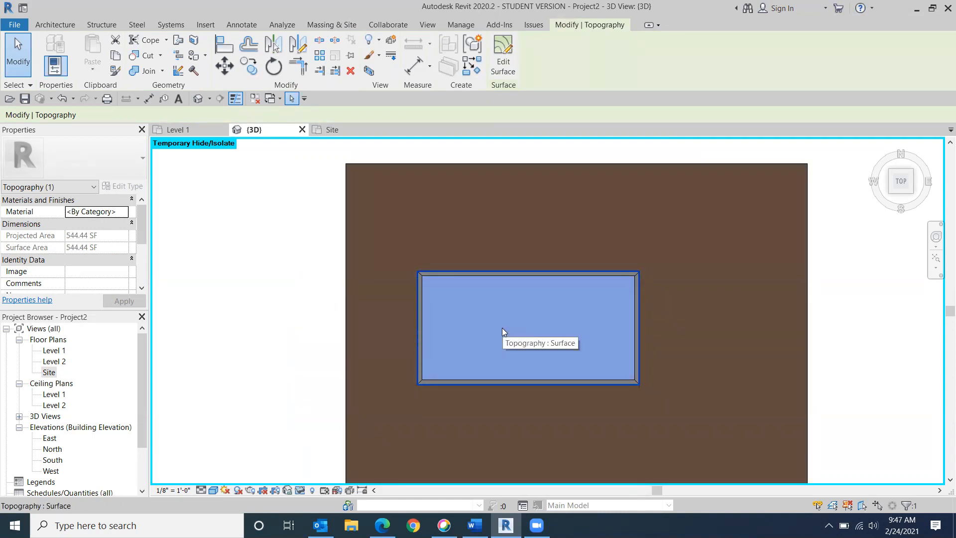
key("Escape")
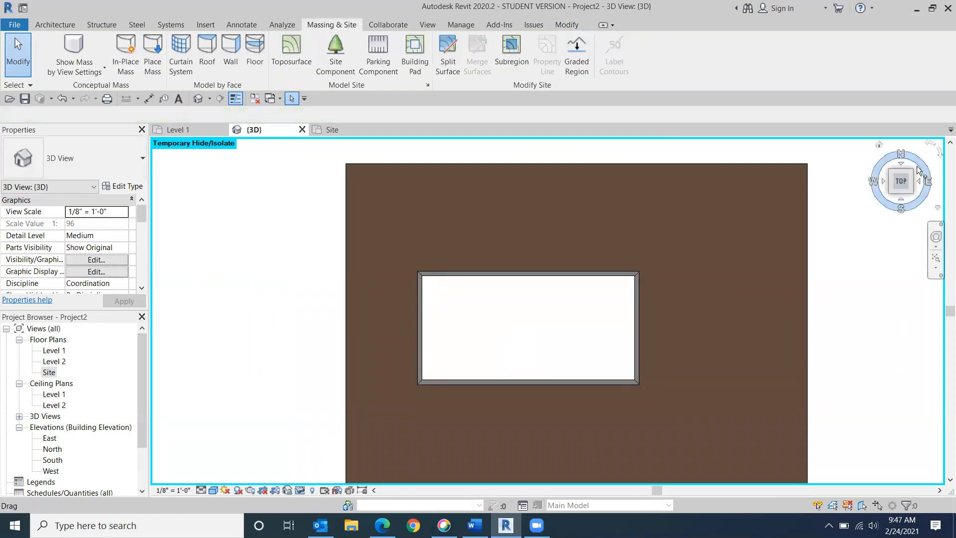
mouse_move(904, 187)
left_mouse_down()
mouse_move(864, 241)
mouse_move(715, 314)
mouse_move(832, 331)
left_mouse_up()
left_click_drag(831, 289, 847, 454)
mouse_move(845, 155)
middle_mouse_down("shift")
mouse_move(851, 457)
mouse_move(867, 298)
mouse_move(868, 319)
mouse_move(838, 416)
mouse_move(841, 460)
middle_mouse_up("shift")
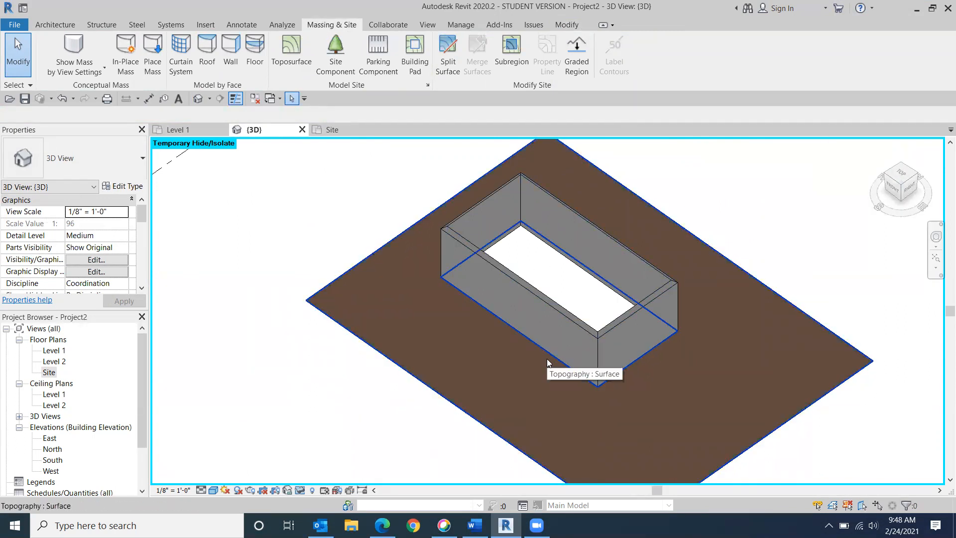
Step: In the top view, select the toposurface surrounding the building and browse the project materials for its material property
left_click(901, 172)
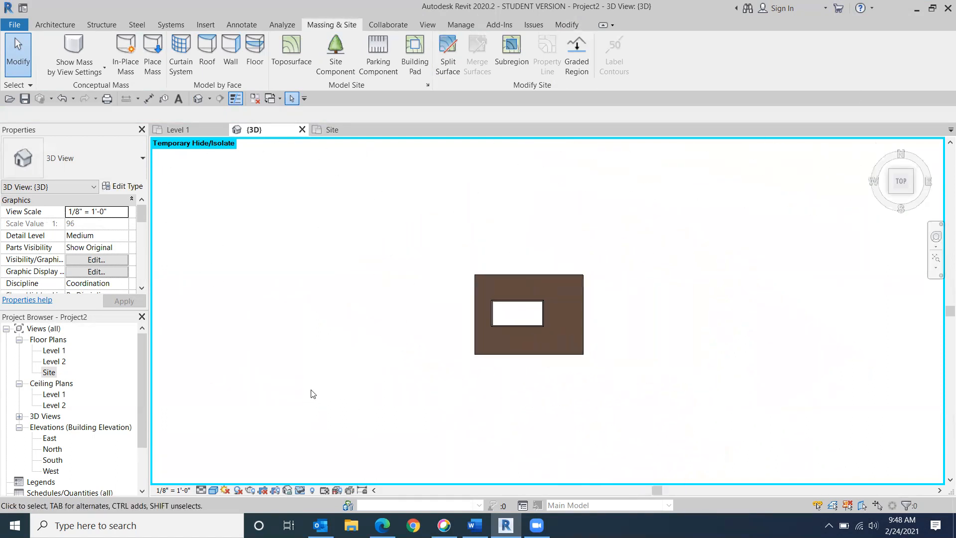
scroll(418, 309, "up", 3)
middle_click_drag(480, 270, 271, 271)
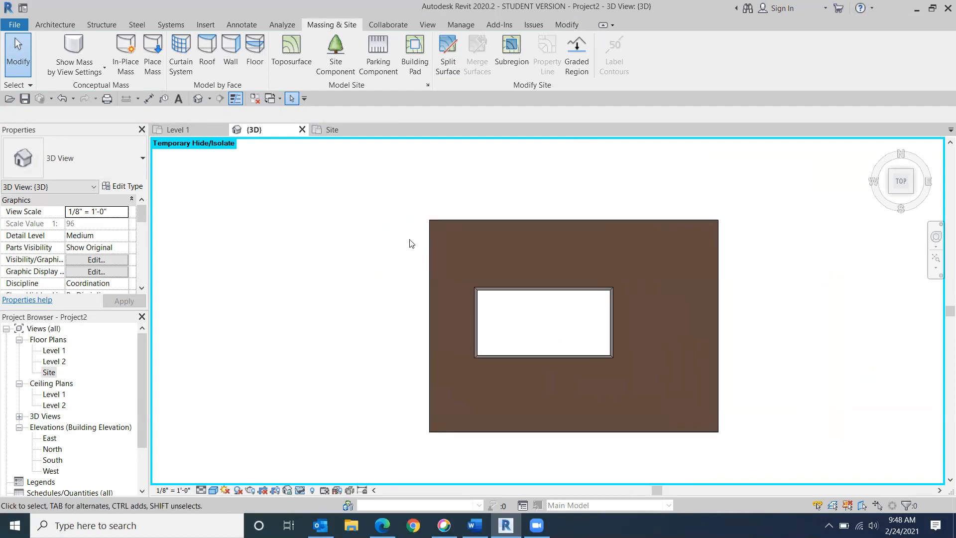
left_click(450, 234)
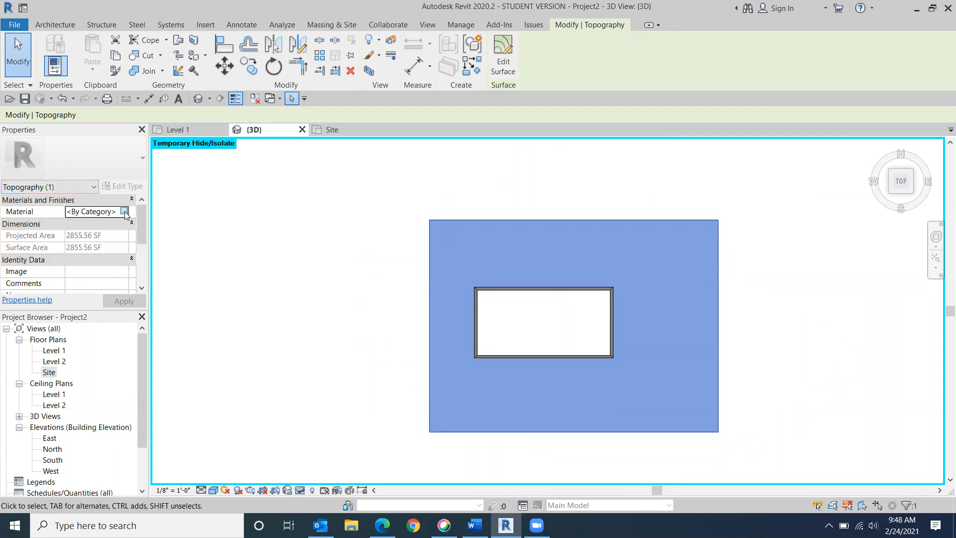
left_click(125, 211)
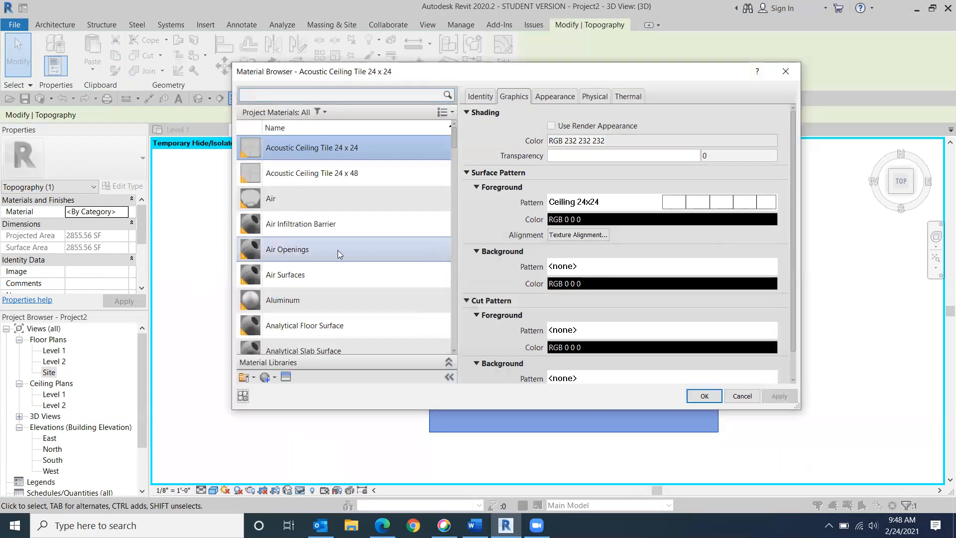
scroll(337, 250, "down", 4)
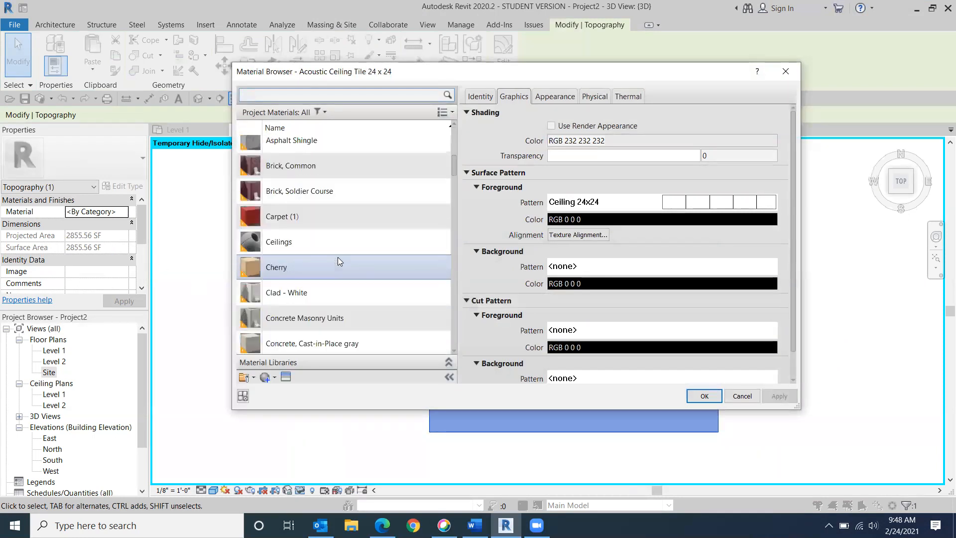
scroll(338, 260, "down", 3)
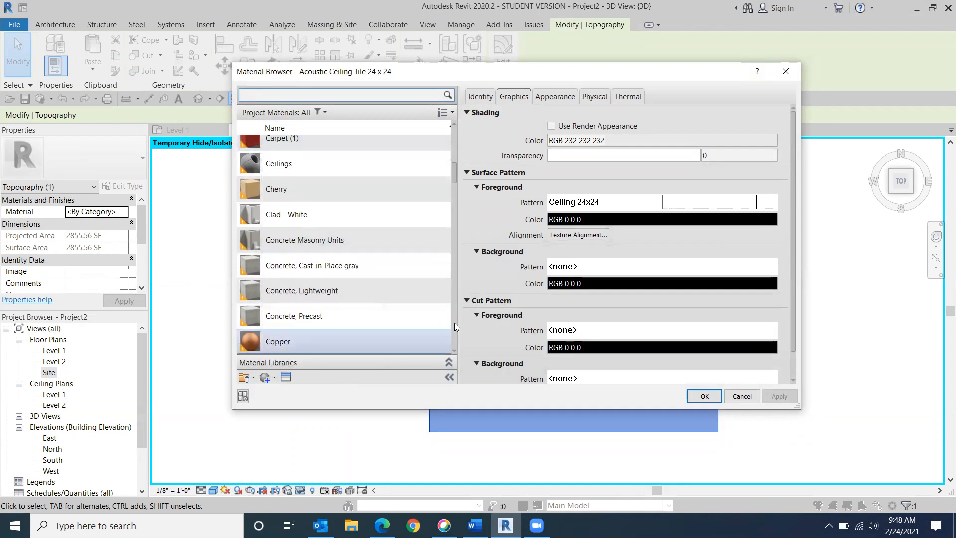
Step: Create a new material and rename it Grass mcm
left_click(266, 379)
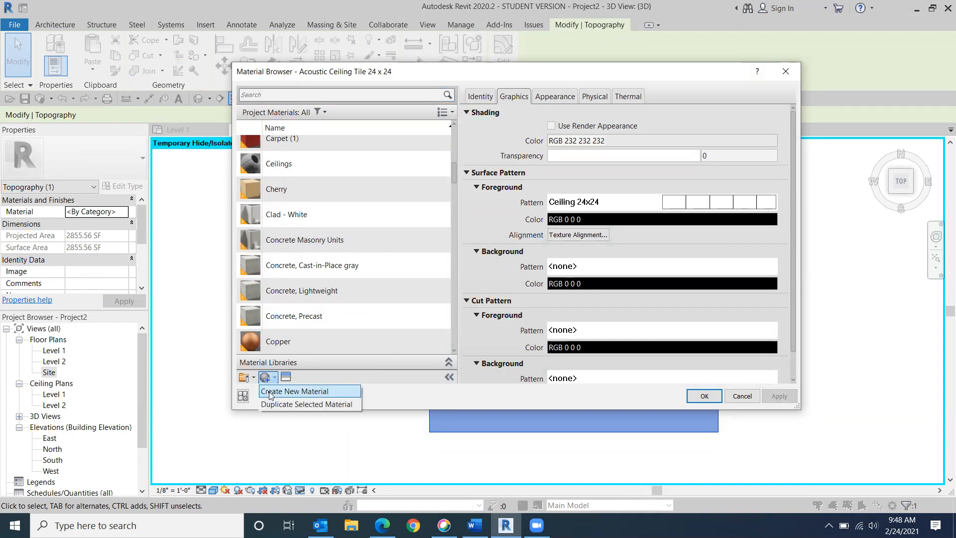
left_click(269, 391)
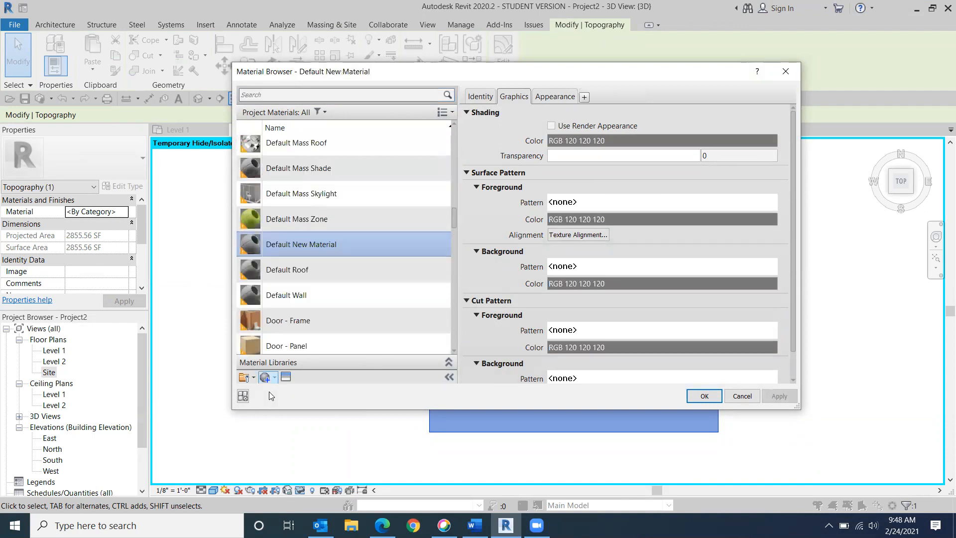
right_click(301, 242)
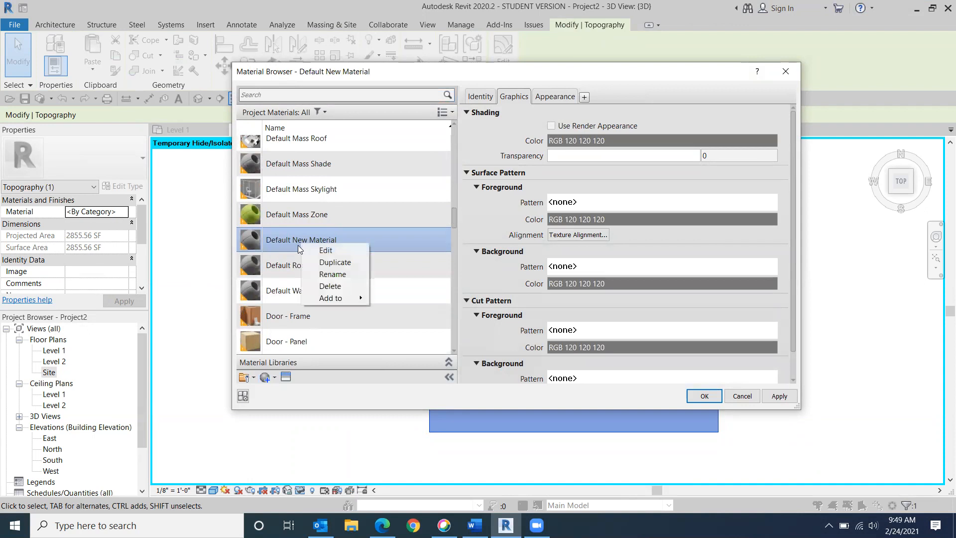
left_click(312, 274)
type("G")
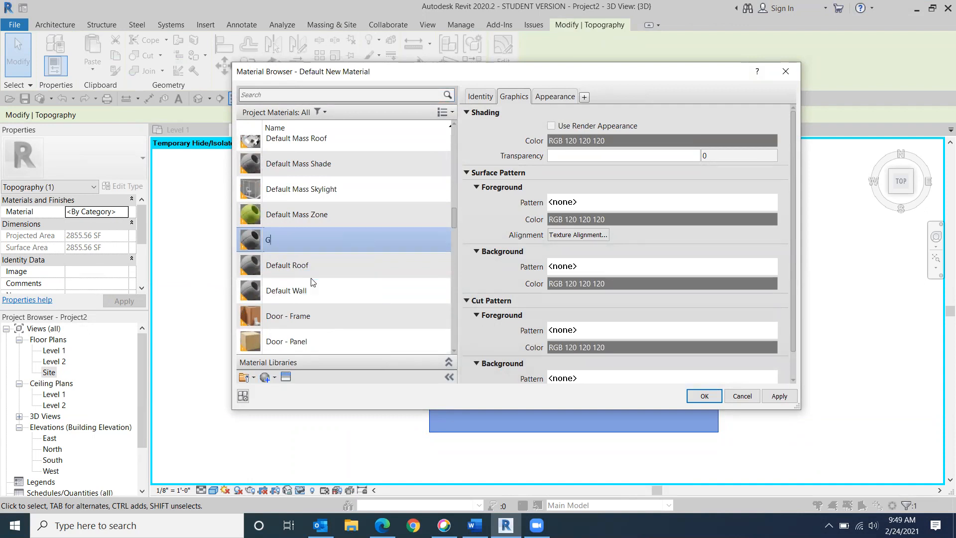
type("rass mcm")
Step: Replace the Grass mcm material's appearance with the Grass - Dark Rye asset from the Appearance Library
left_click(285, 377)
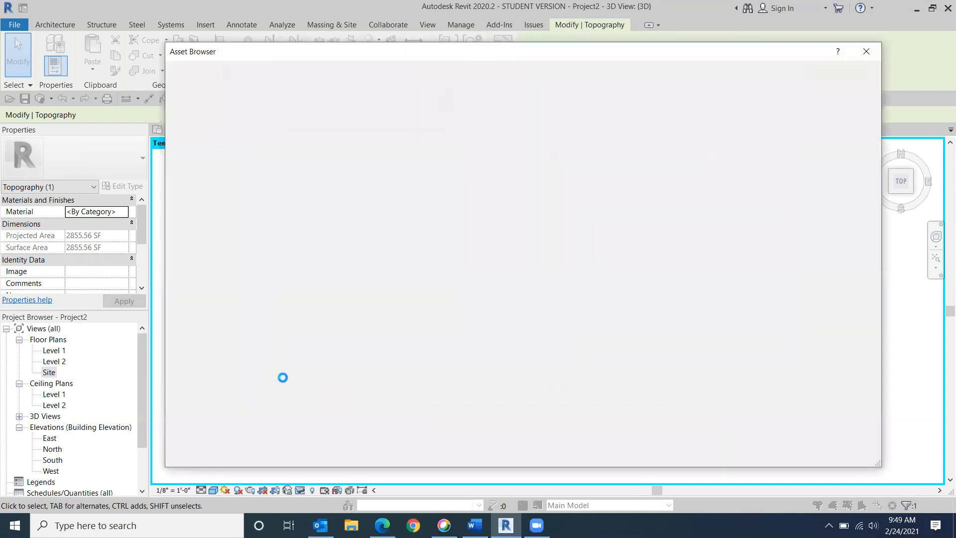
scroll(619, 265, "down", 10)
scroll(619, 265, "down", 15)
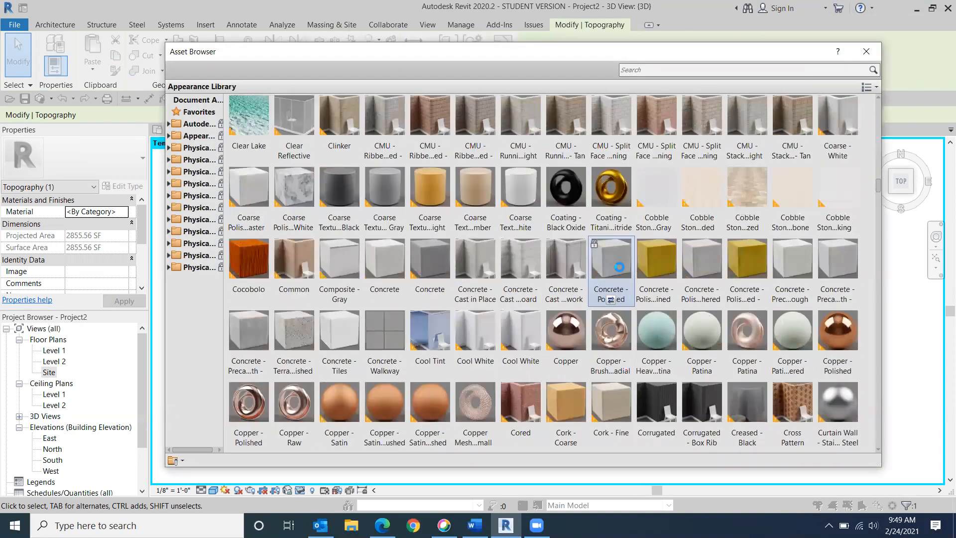
scroll(619, 267, "down", 15)
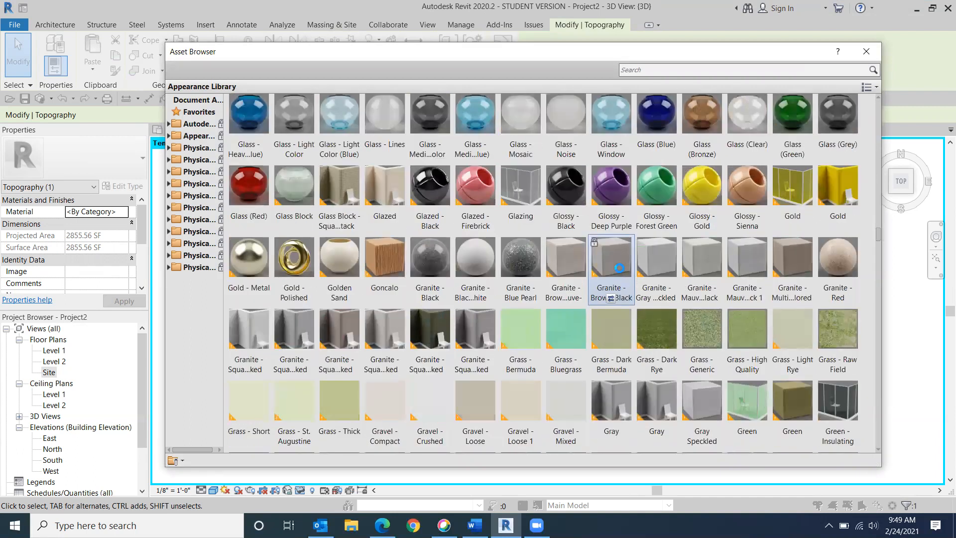
scroll(619, 267, "down", 5)
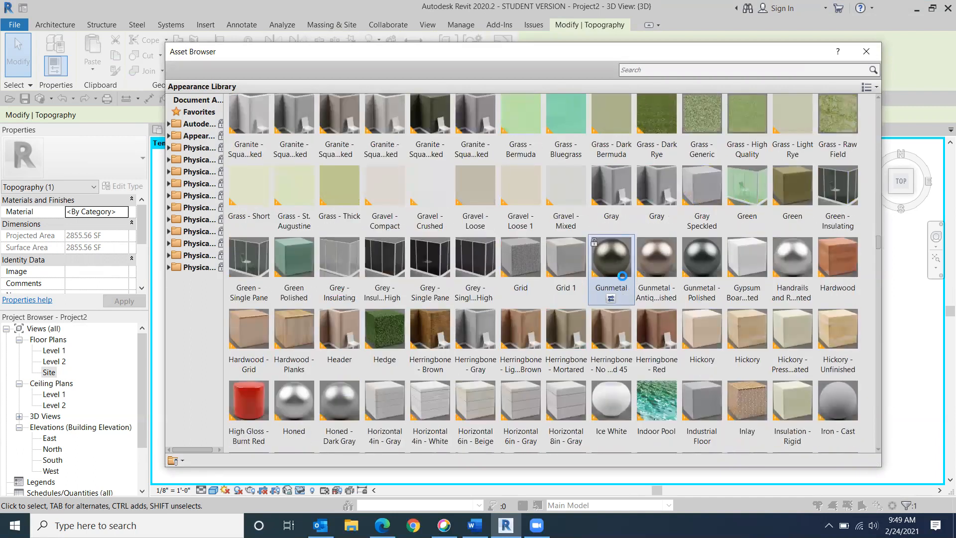
scroll(621, 275, "up", 5)
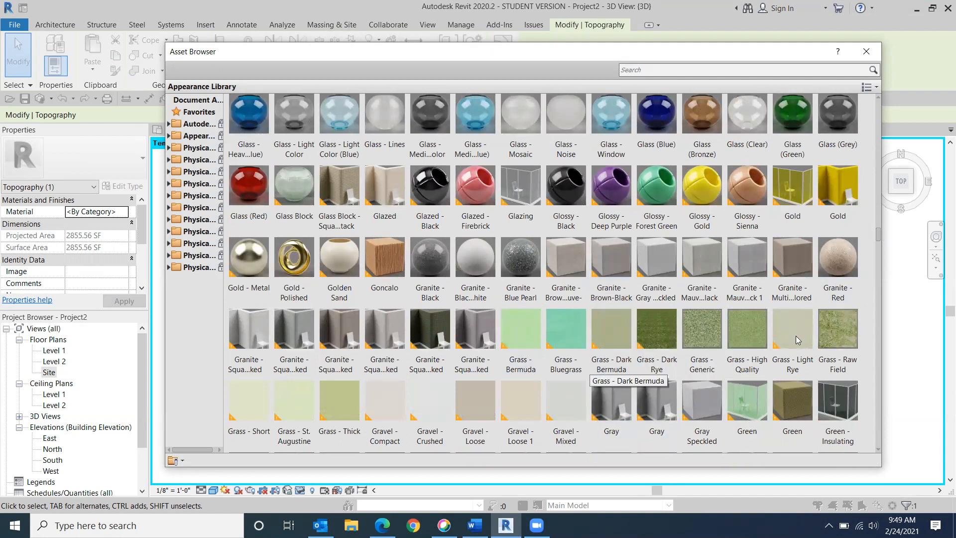
double_click(654, 326)
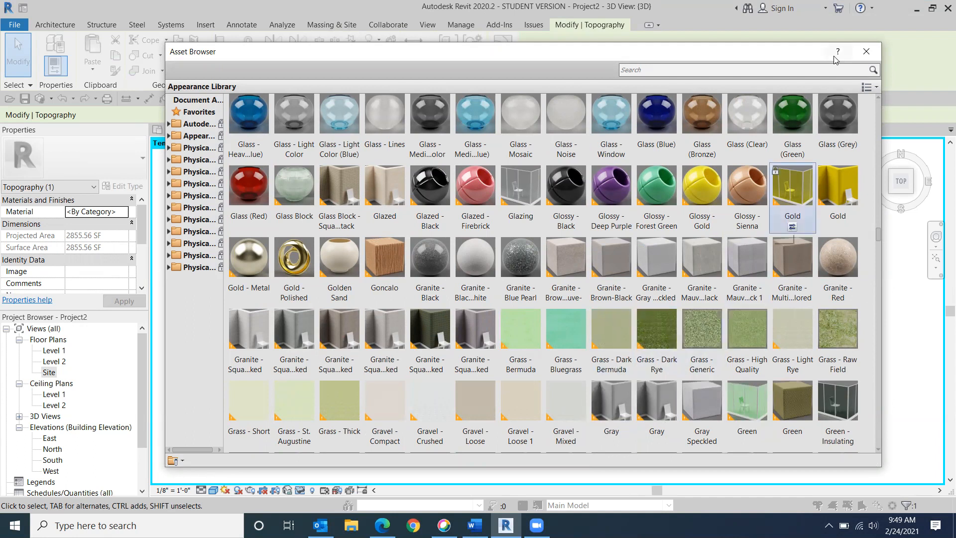
left_click(866, 51)
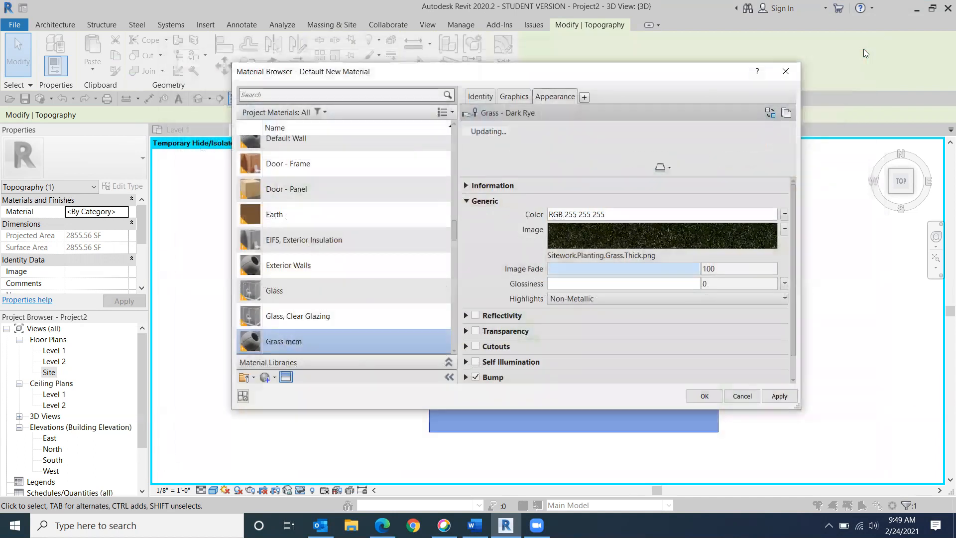
Step: Use the render appearance for Grass mcm's shading and replace its appearance asset with Grass - High Quality
left_click(513, 97)
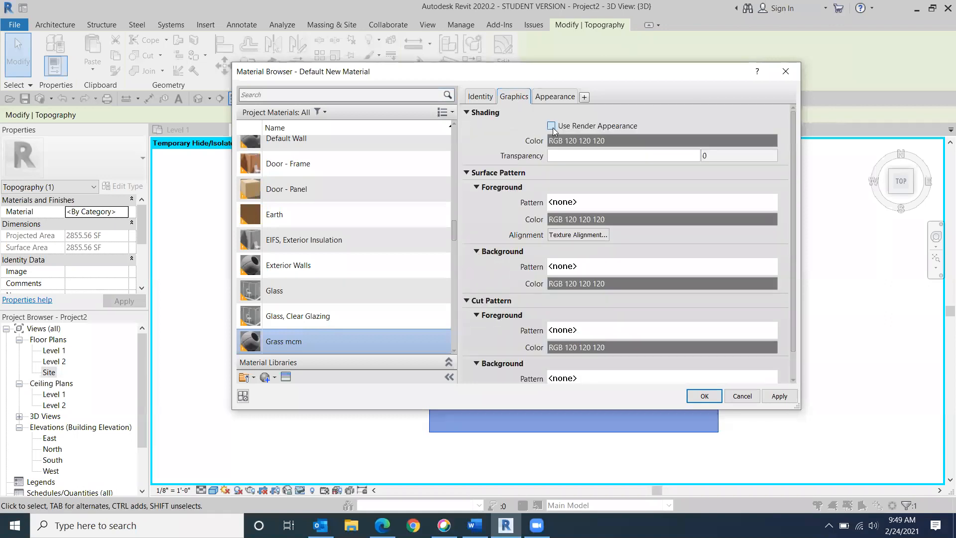
left_click(551, 126)
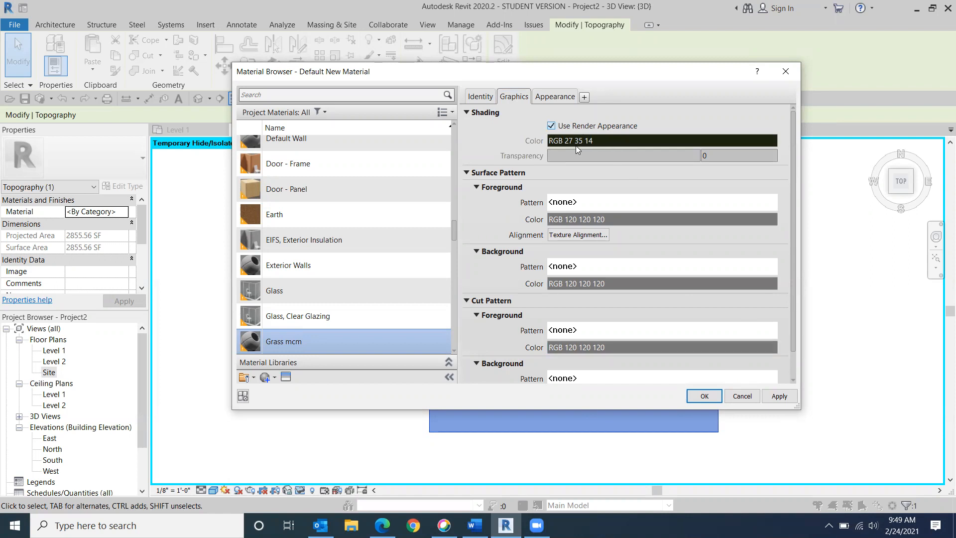
left_click(286, 378)
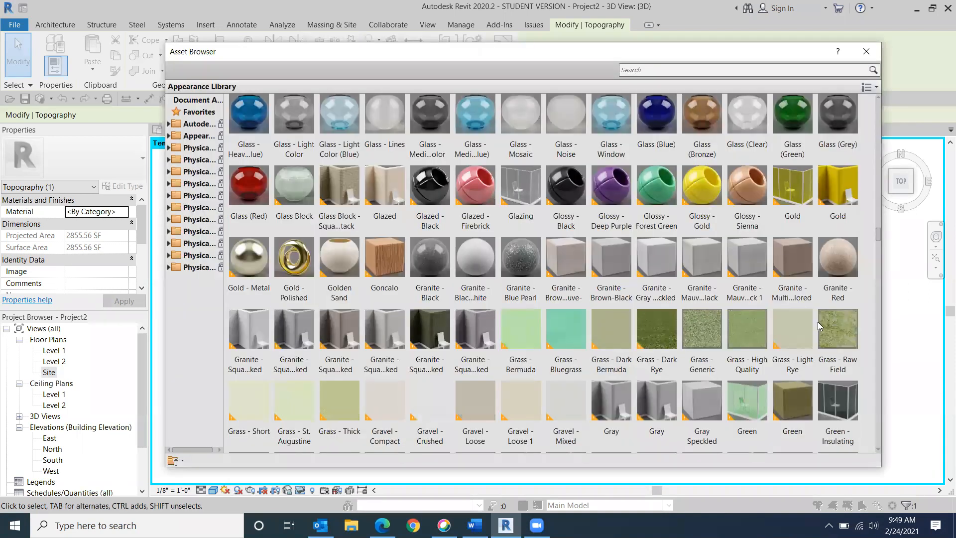
left_click(745, 370)
left_click(866, 51)
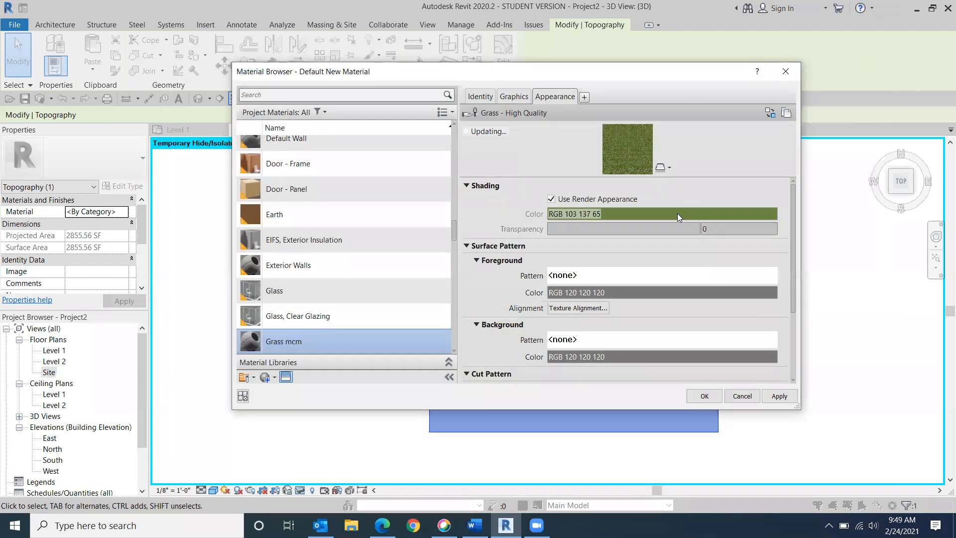
Step: Review the Grass mcm material's graphics settings and assign the material to the toposurface around the building
left_click(520, 99)
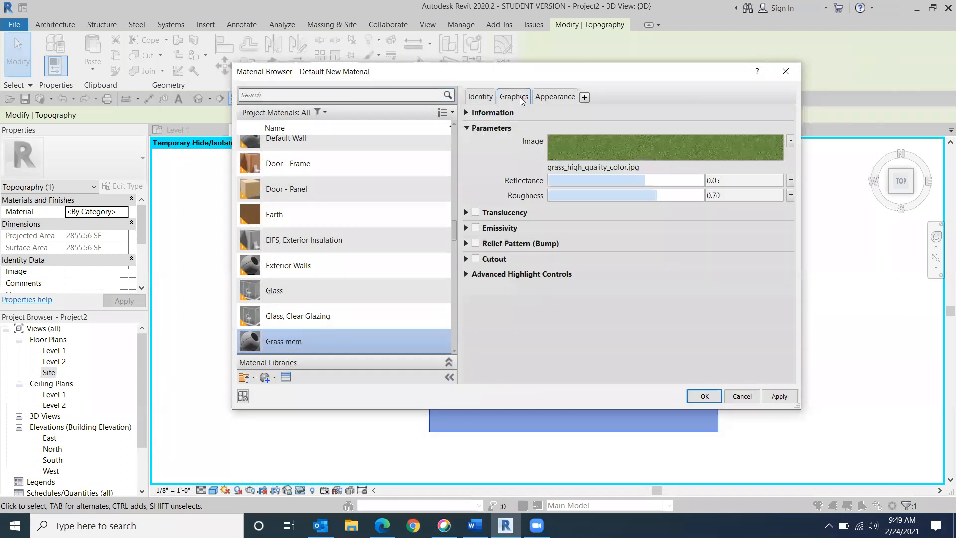
left_click(704, 396)
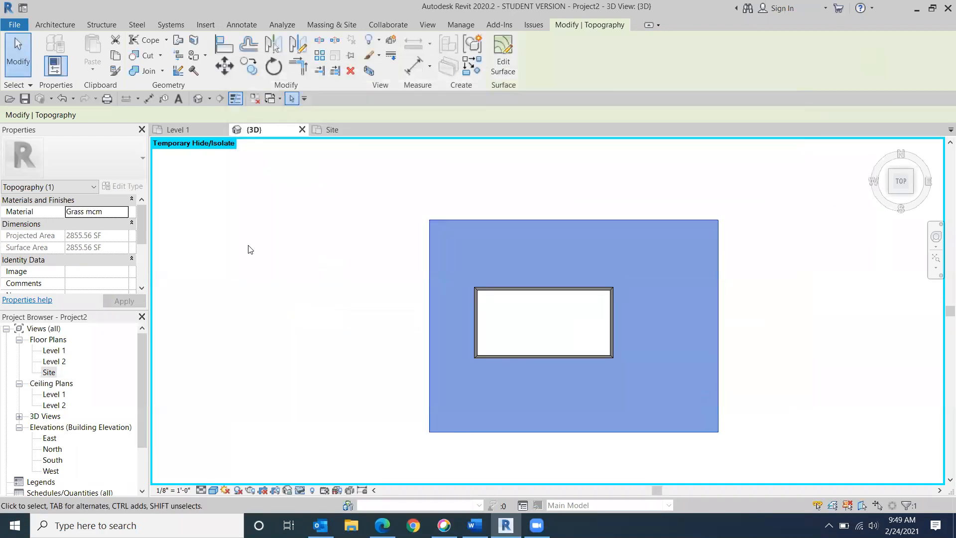
left_click(336, 231)
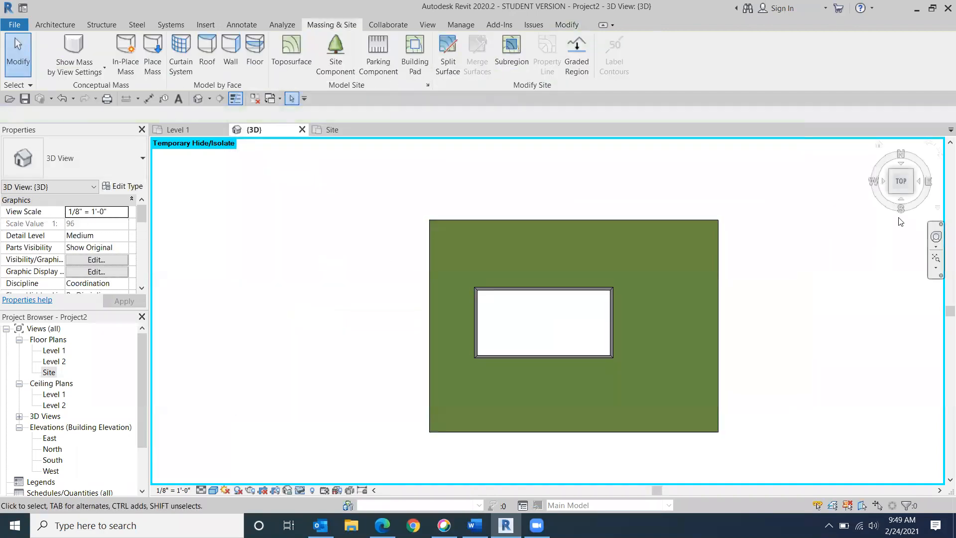
Step: Show the model at an angle in the Realistic visual style and inspect the grass texture up close
left_click_drag(905, 189, 855, 153)
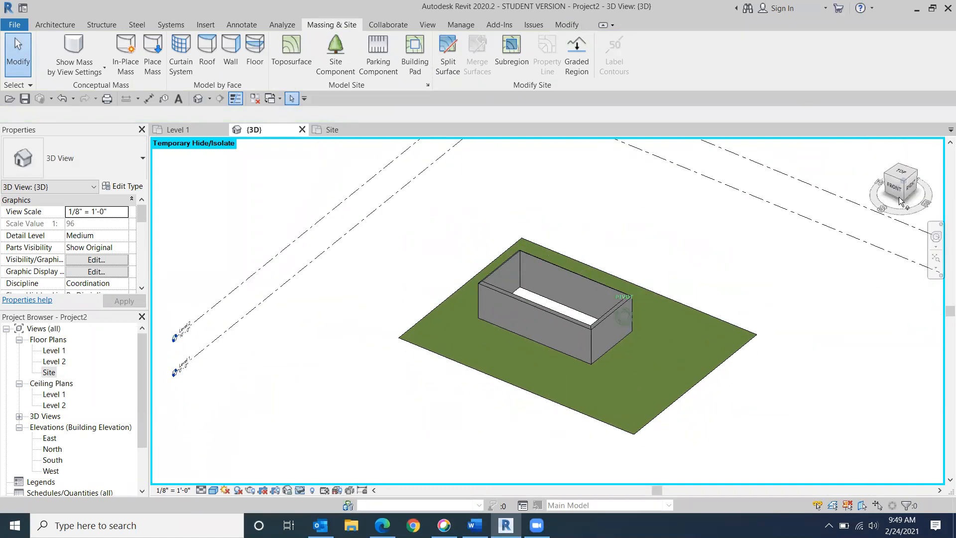
left_click(218, 489)
left_click(236, 466)
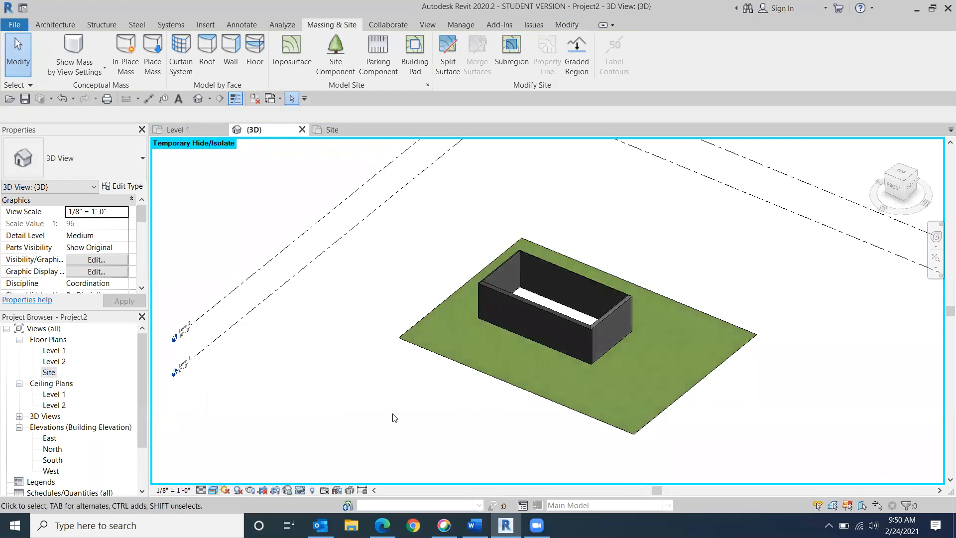
scroll(523, 417, "up", 5)
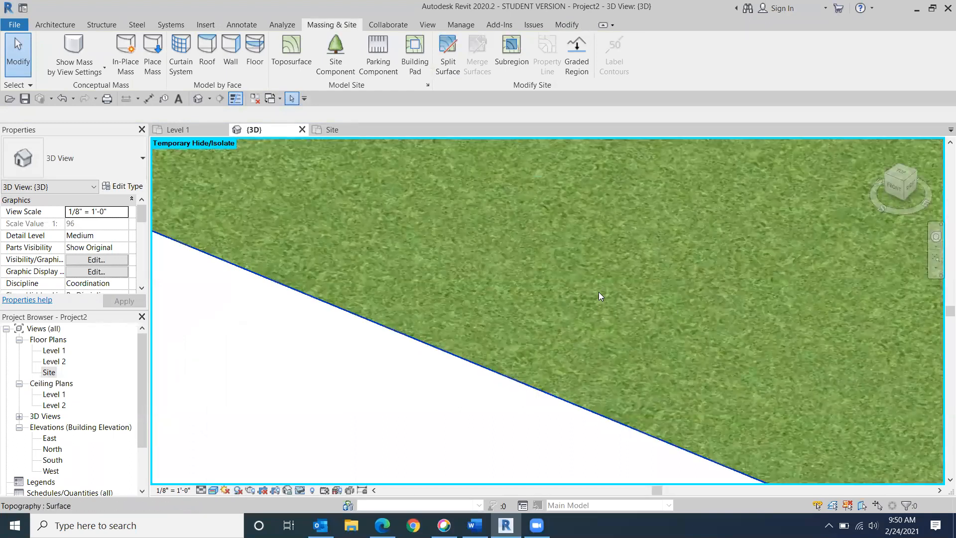
scroll(596, 298, "down", 5)
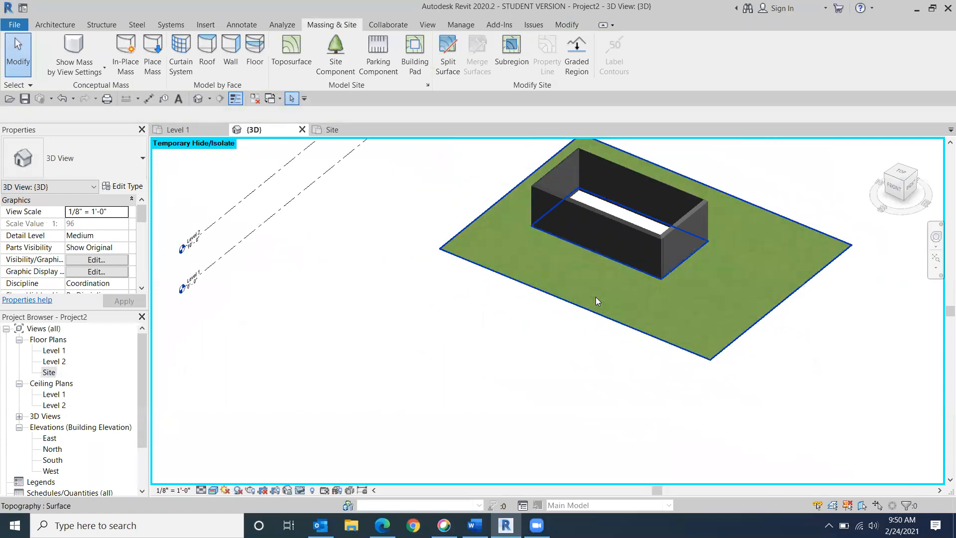
left_click(894, 182)
mouse_move(175, 163)
left_mouse_down()
mouse_move(164, 212)
mouse_move(855, 215)
mouse_move(900, 206)
mouse_move(895, 178)
left_mouse_up()
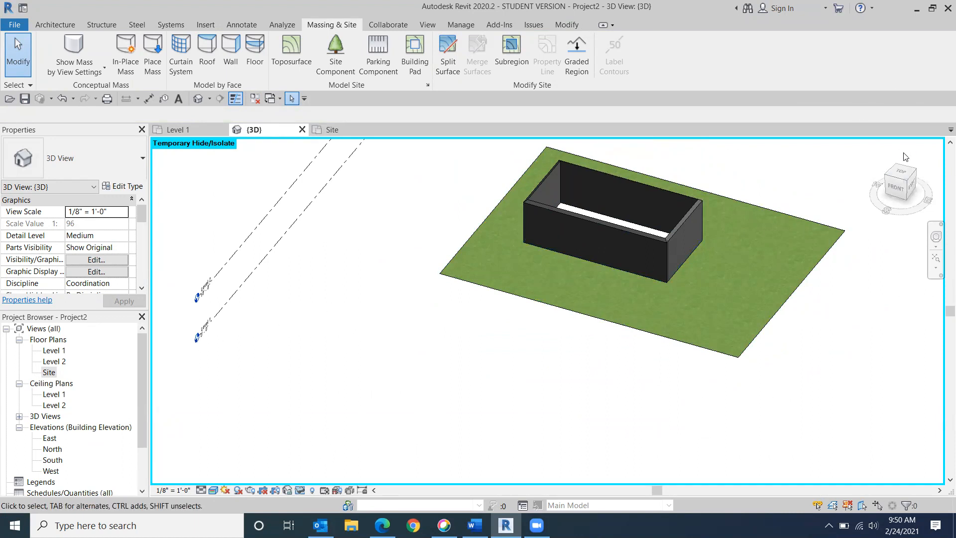
Step: Delete the grass toposurface surrounding the building from the top view
left_click(901, 174)
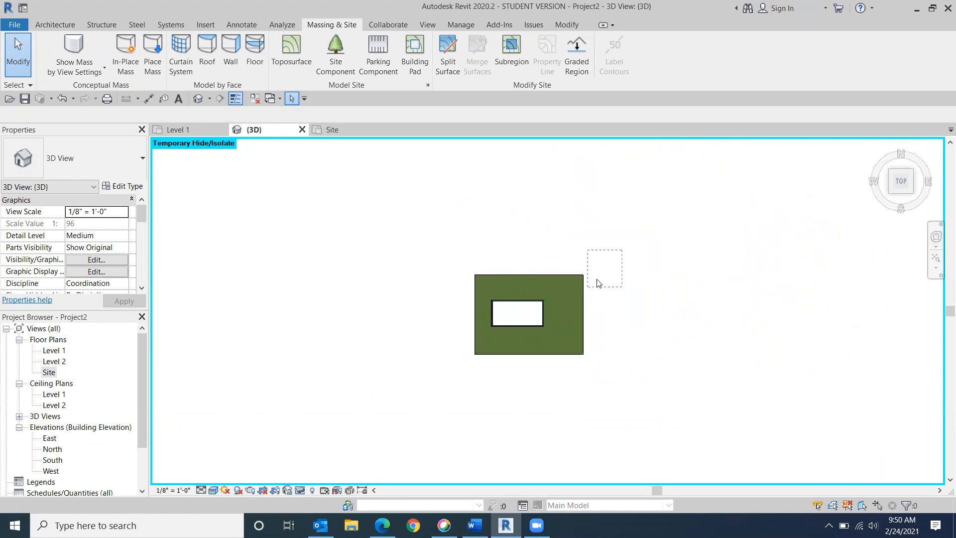
left_click(573, 294)
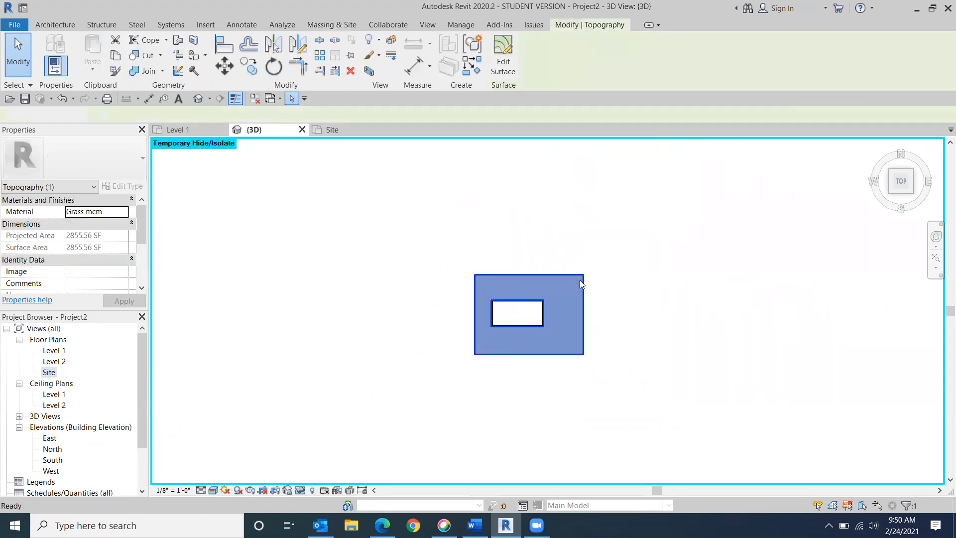
key("Delete")
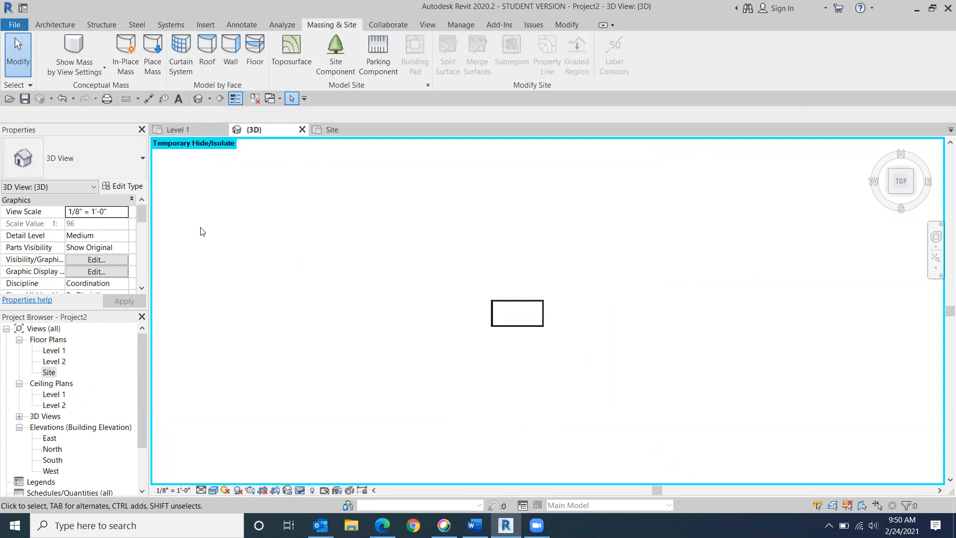
Step: Create a Generic - 12" floor on Level 1 with its boundary picked from the building's four walls
double_click(50, 353)
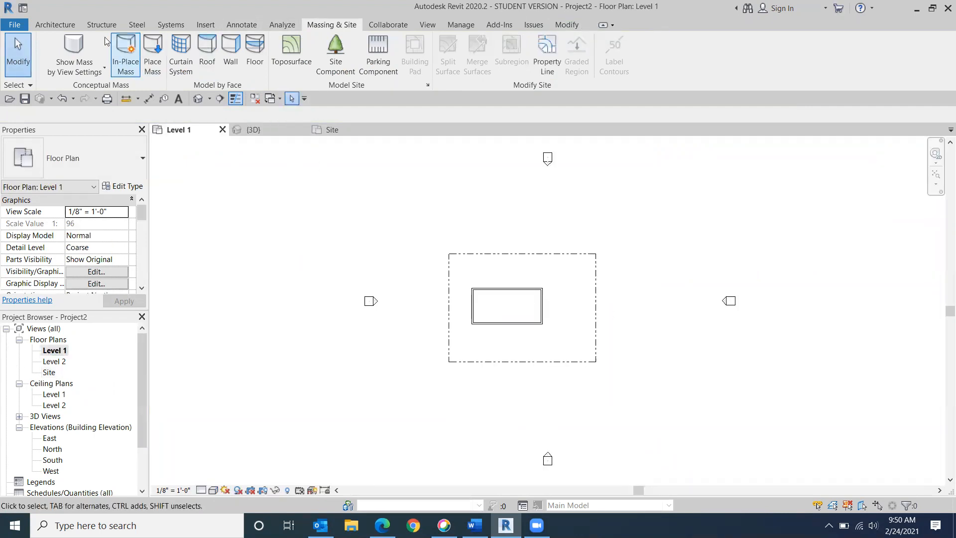
left_click(62, 24)
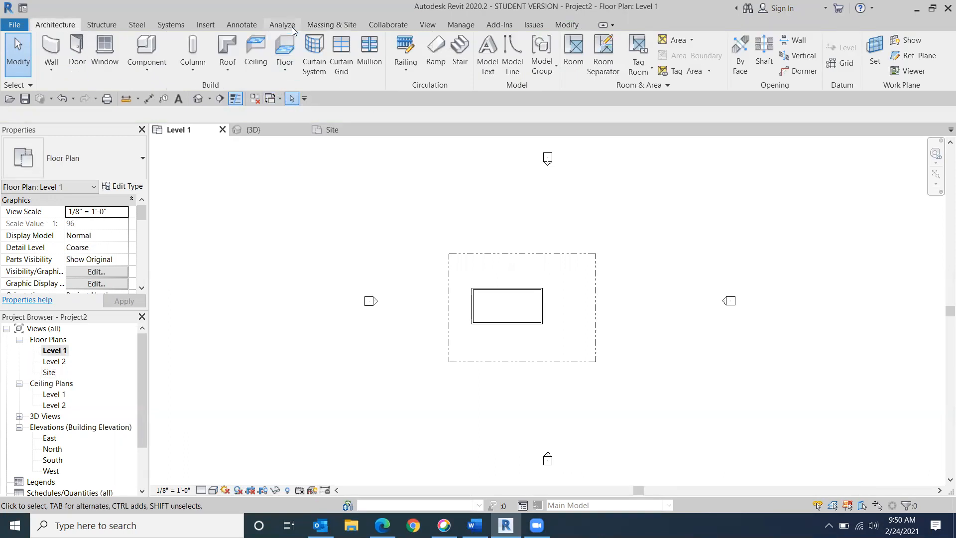
left_click(286, 50)
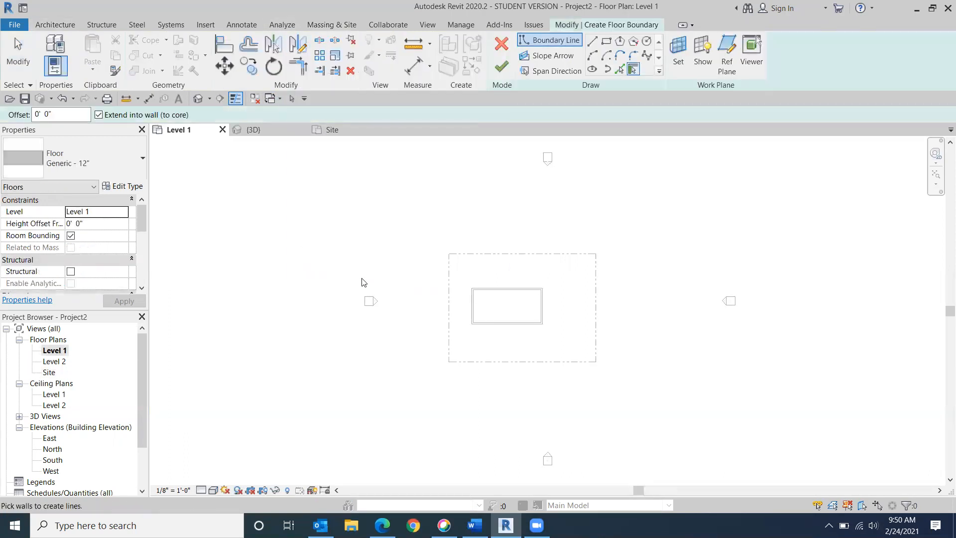
scroll(491, 300, "up", 4)
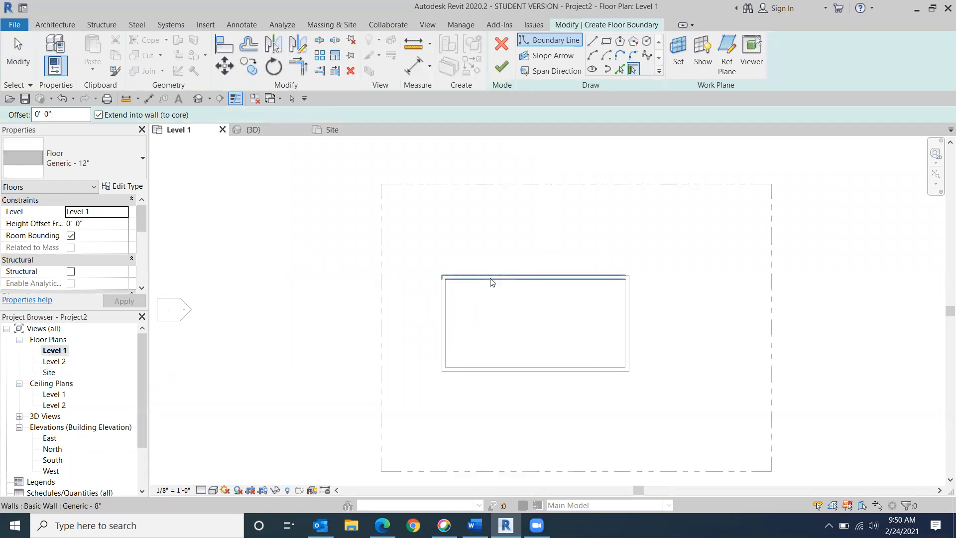
left_click(491, 282)
left_click(444, 320)
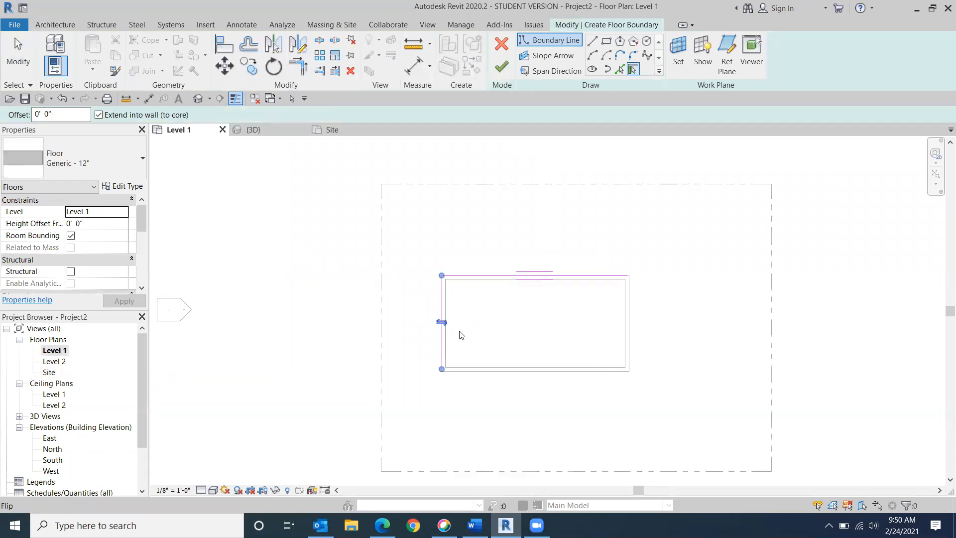
left_click(497, 365)
left_click(632, 312)
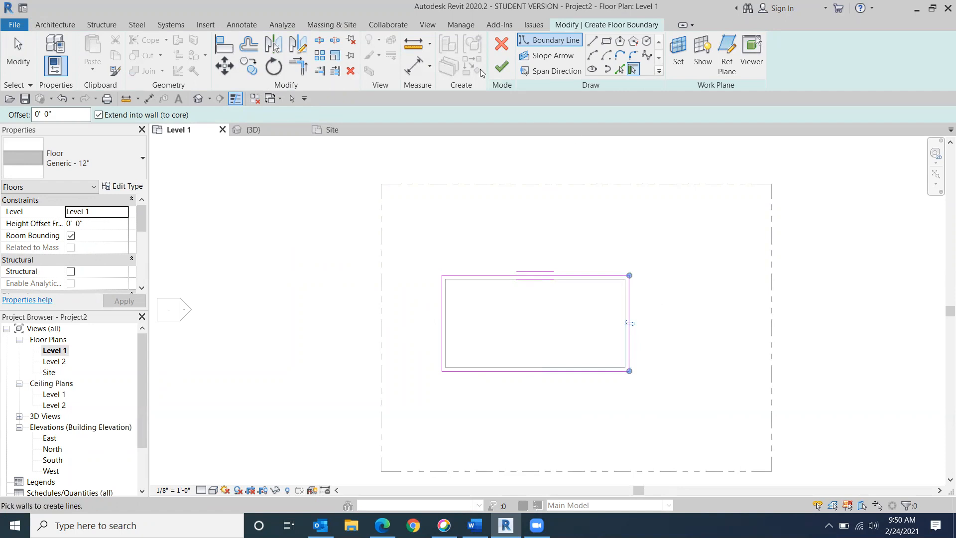
left_click(501, 66)
left_click(289, 255)
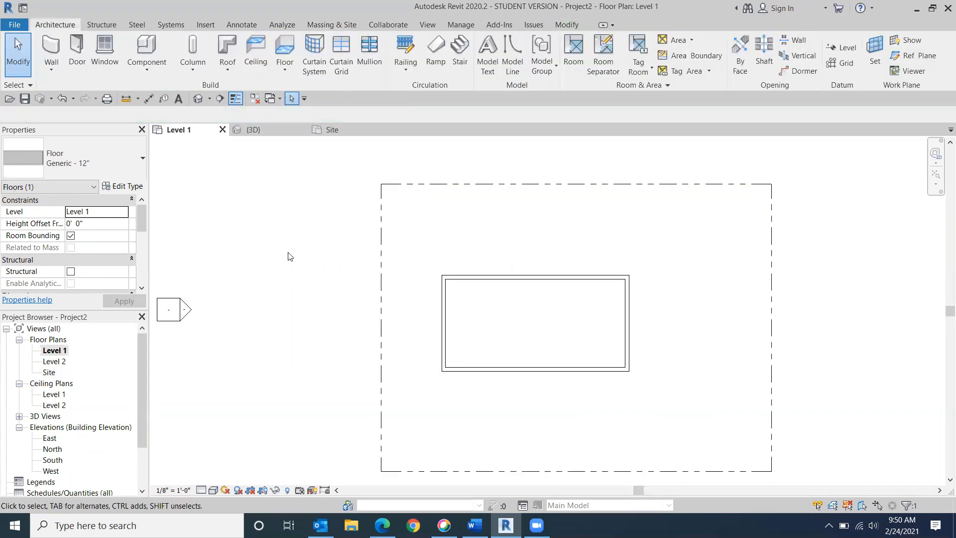
Step: Delete the rectangular property line around the building in the Level 1 plan
scroll(289, 261, "down", 2)
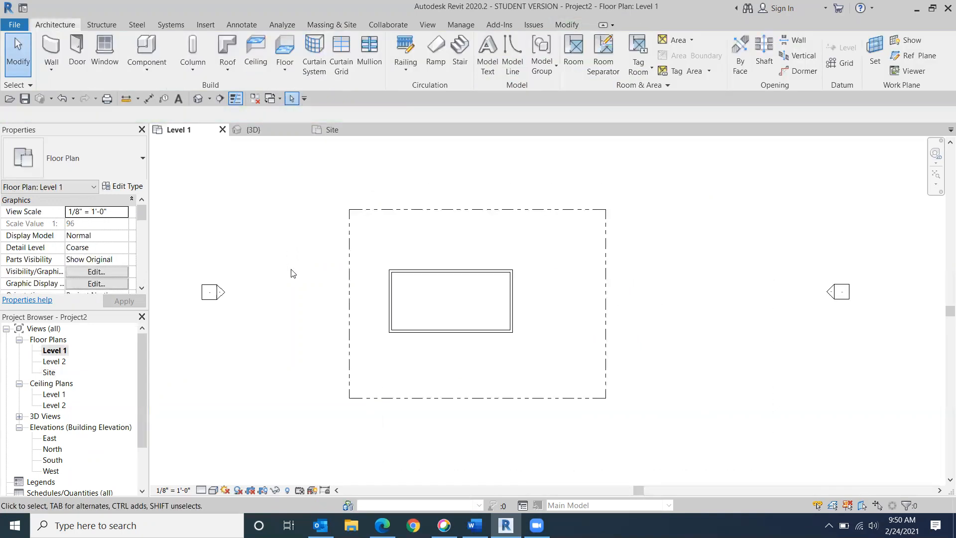
left_click(466, 210)
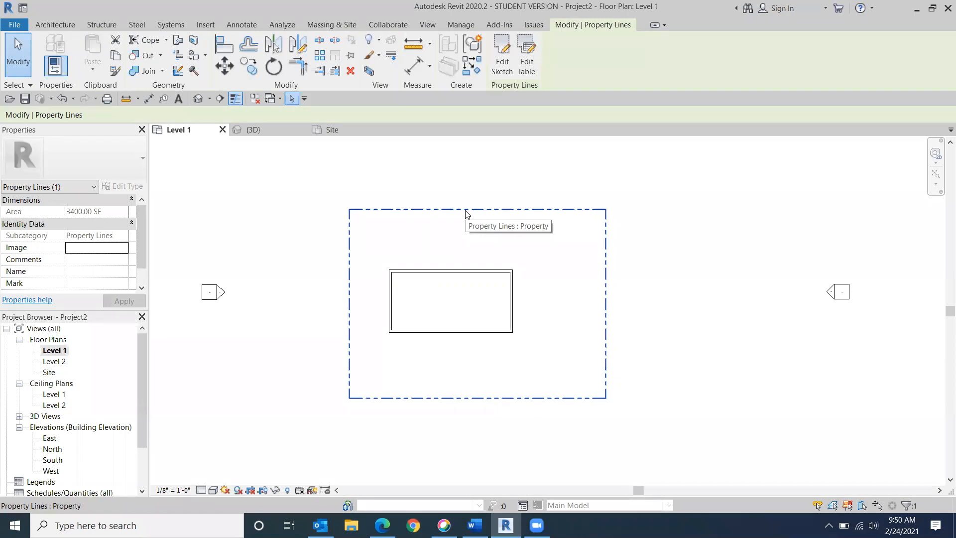
left_click(228, 209)
scroll(270, 262, "down", 1)
scroll(270, 262, "down", 1)
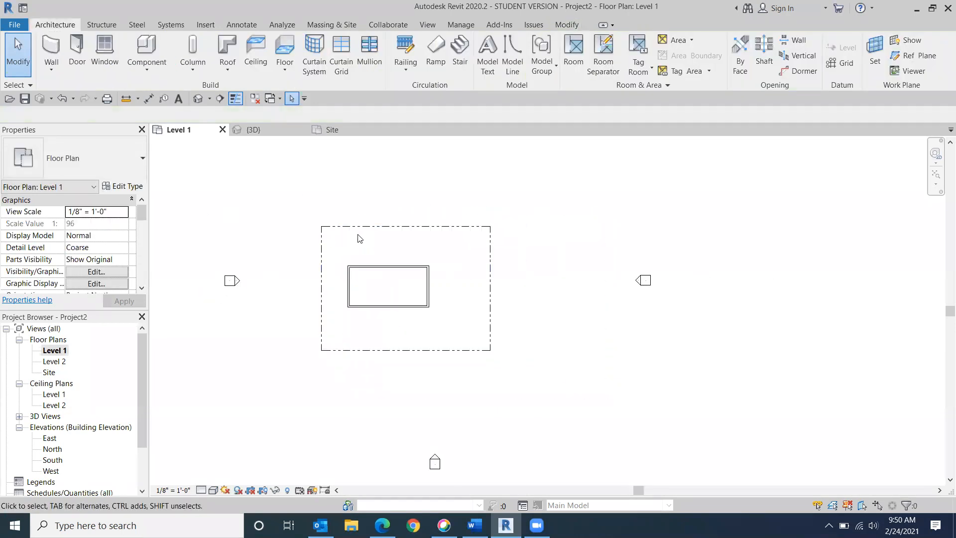
left_click(360, 228)
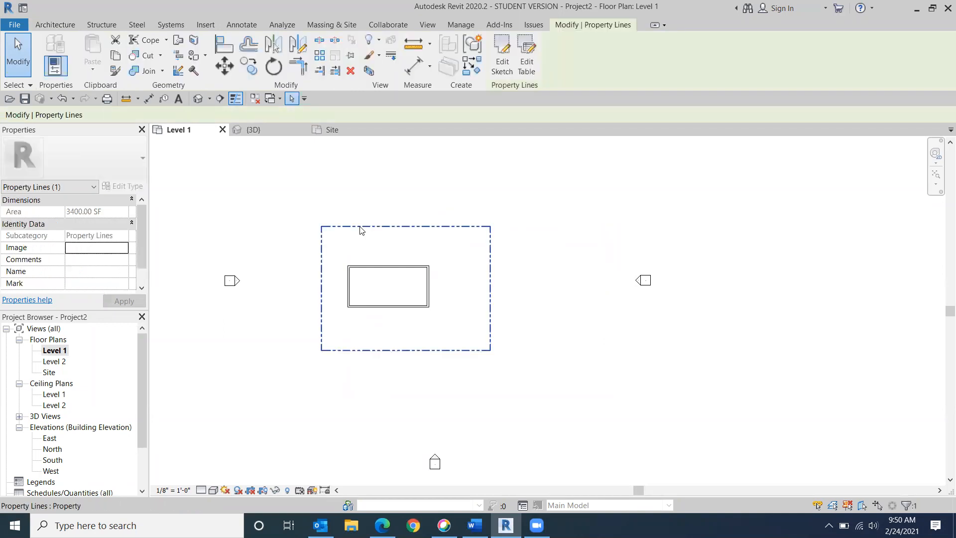
key("Delete")
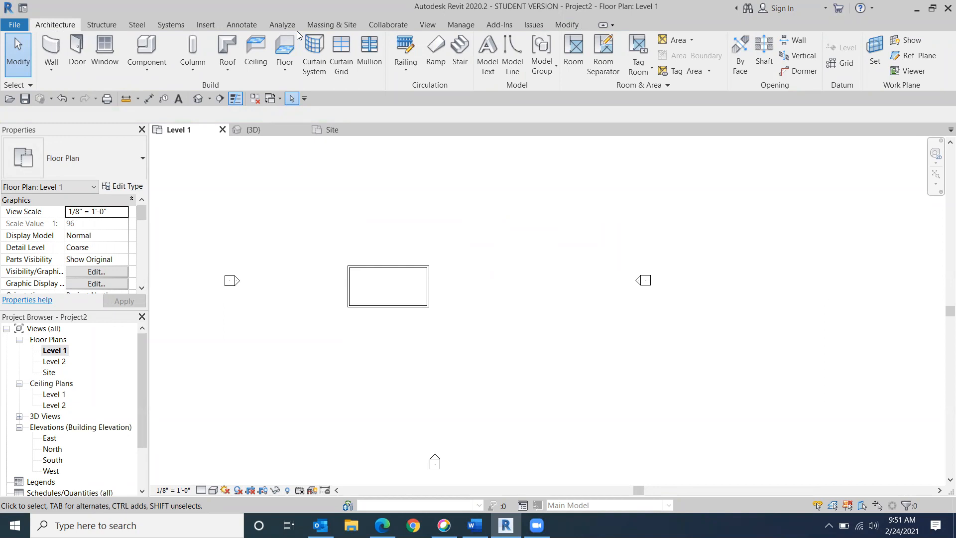
Step: Sketch a closed five-sided property line around the building, with a north edge about 100' long and two angled segments on the west side
left_click(325, 25)
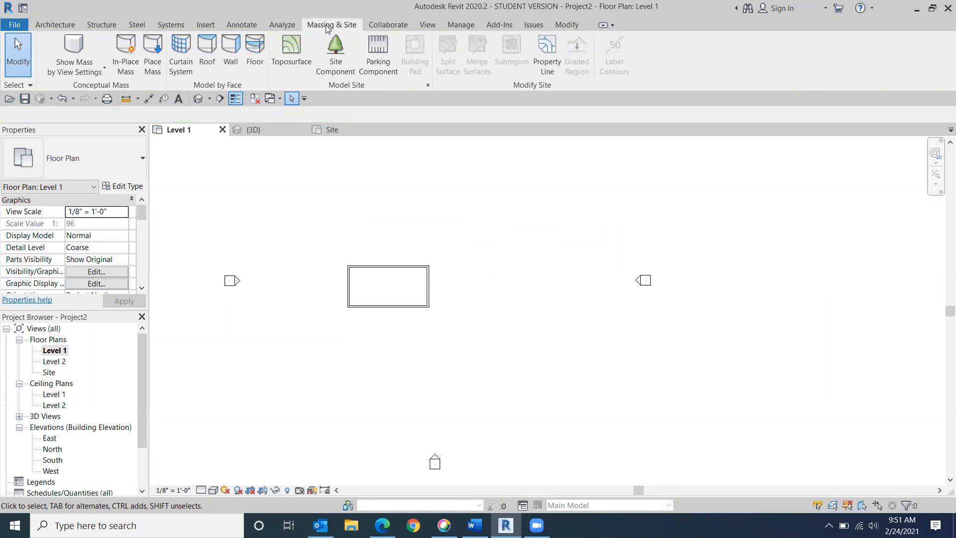
left_click(537, 50)
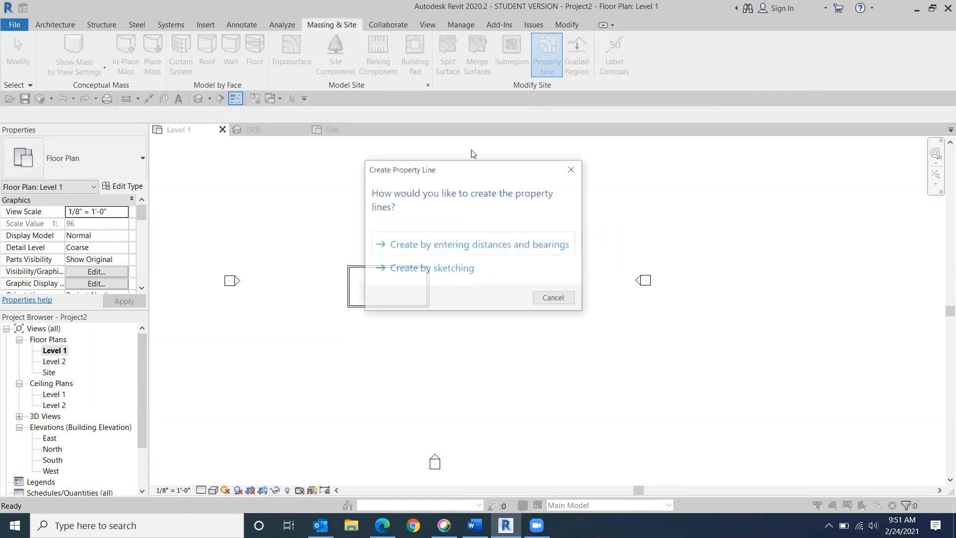
left_click(422, 269)
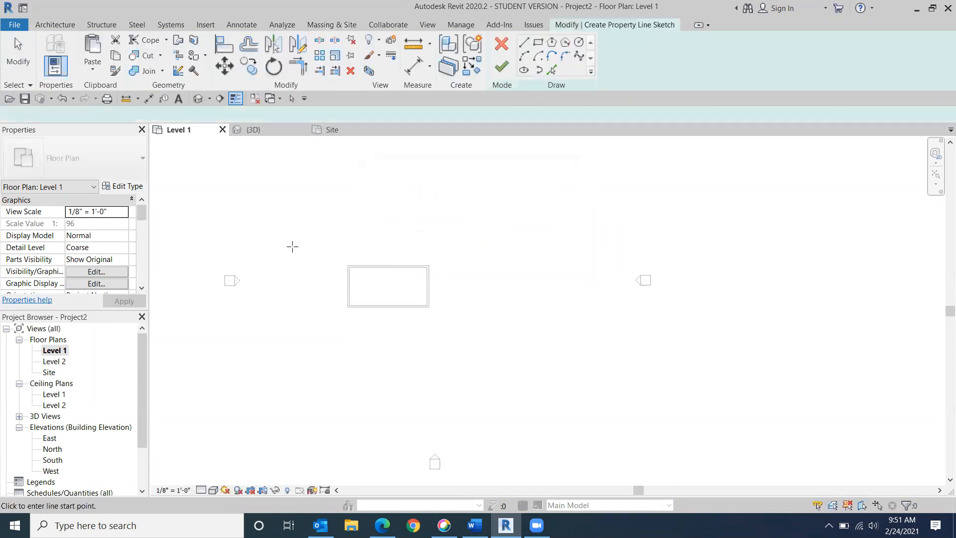
left_click(292, 231)
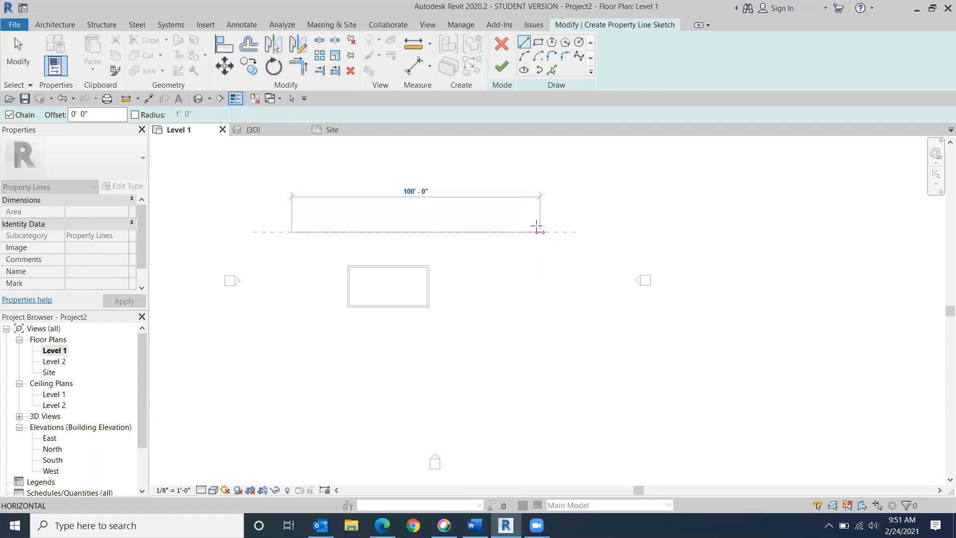
left_click(537, 227)
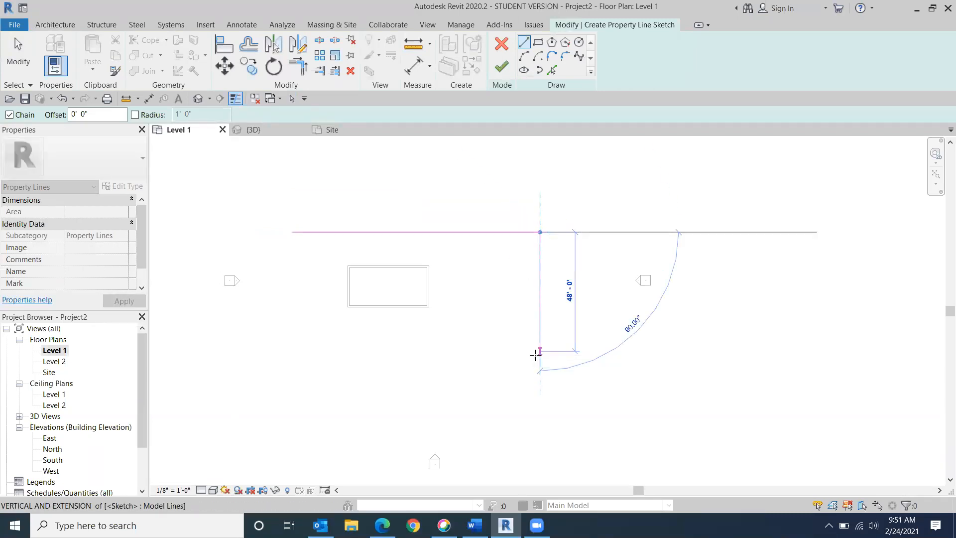
left_click(536, 382)
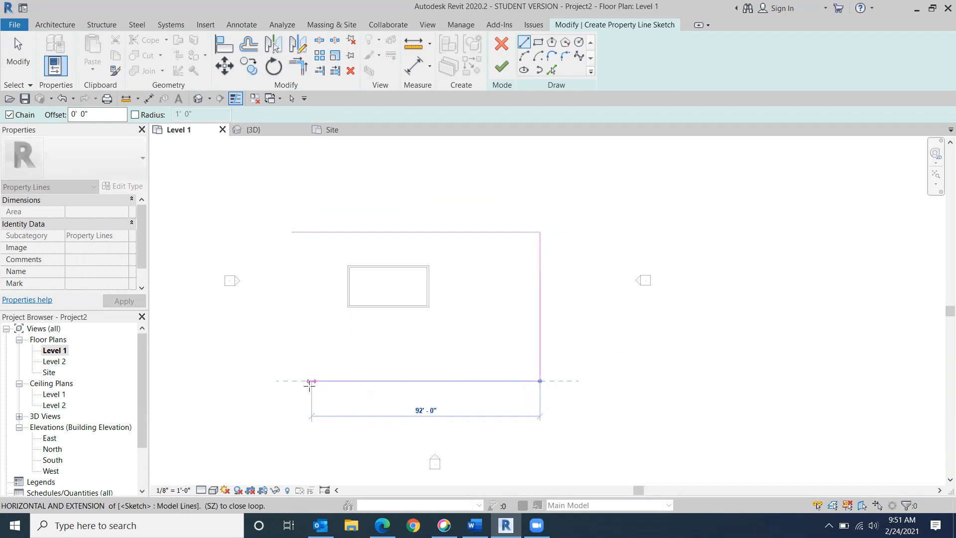
left_click(292, 381)
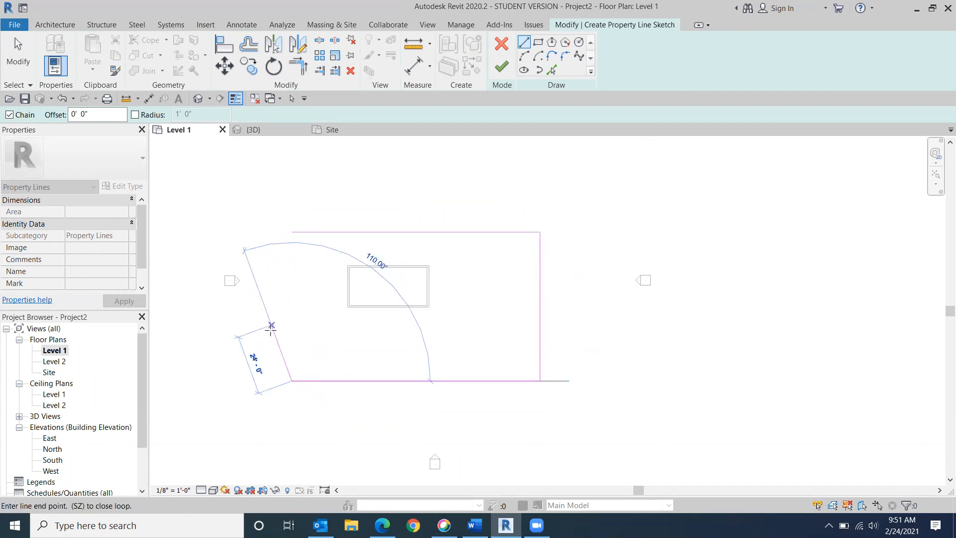
left_click(271, 336)
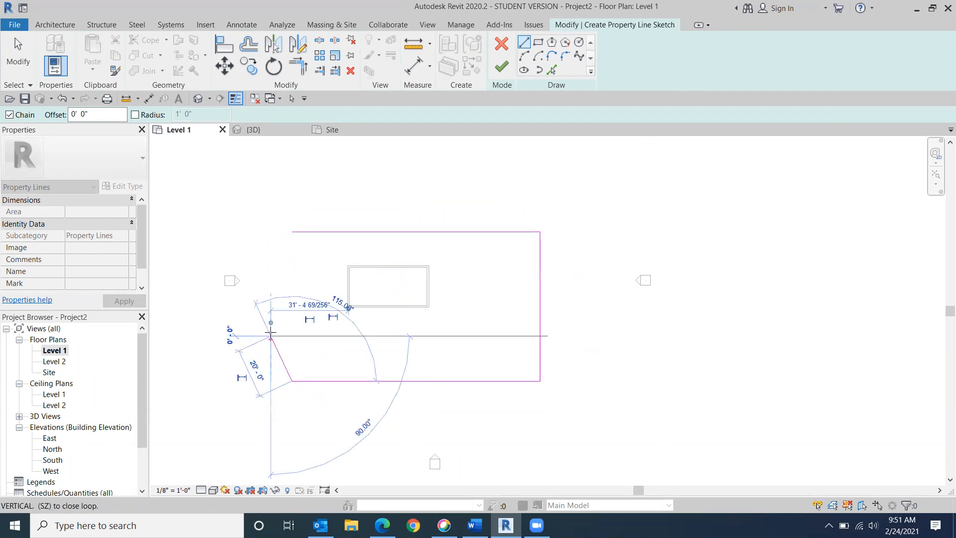
left_click(292, 232)
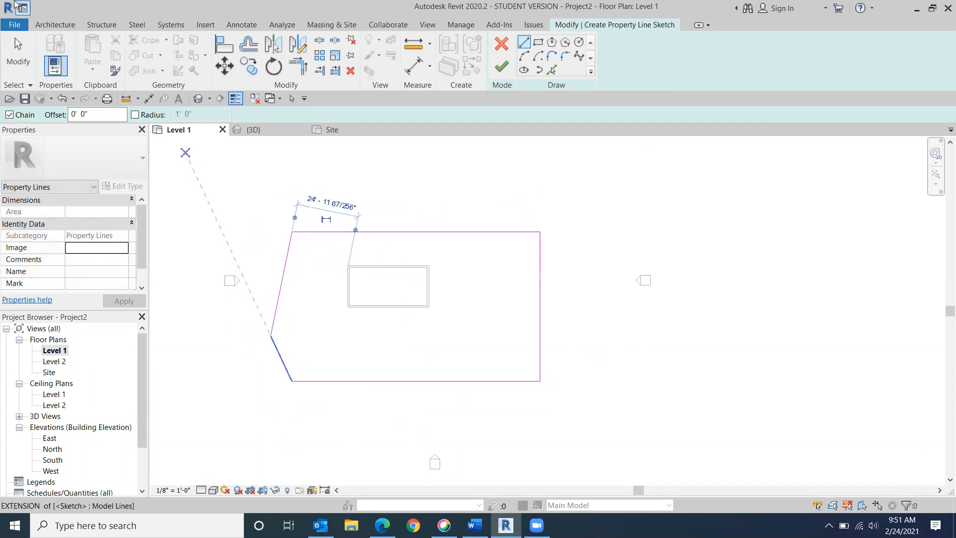
left_click(18, 54)
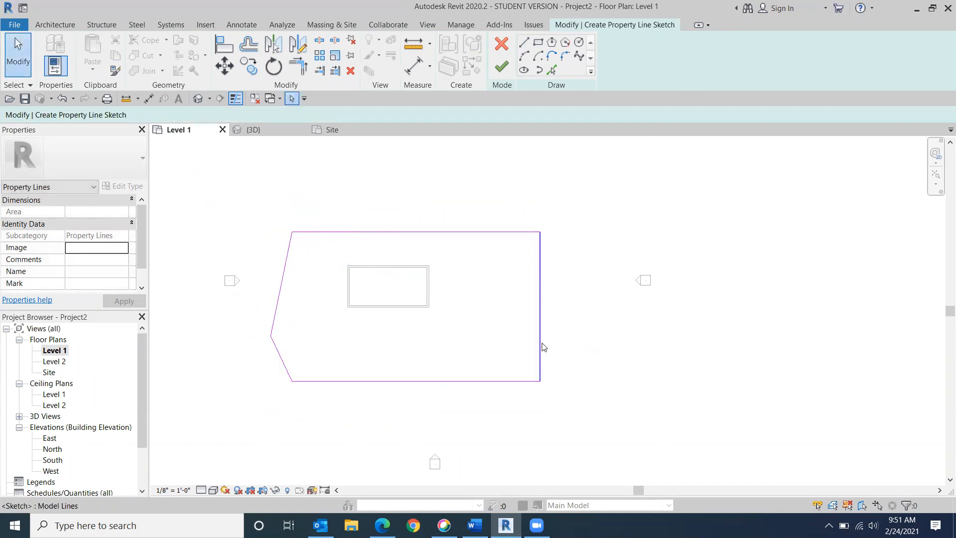
Step: Replace the straight east side of the property line sketch with an outward-bulging Start-End-Radius Arc between the north and south edges
left_click(542, 347)
key("Delete")
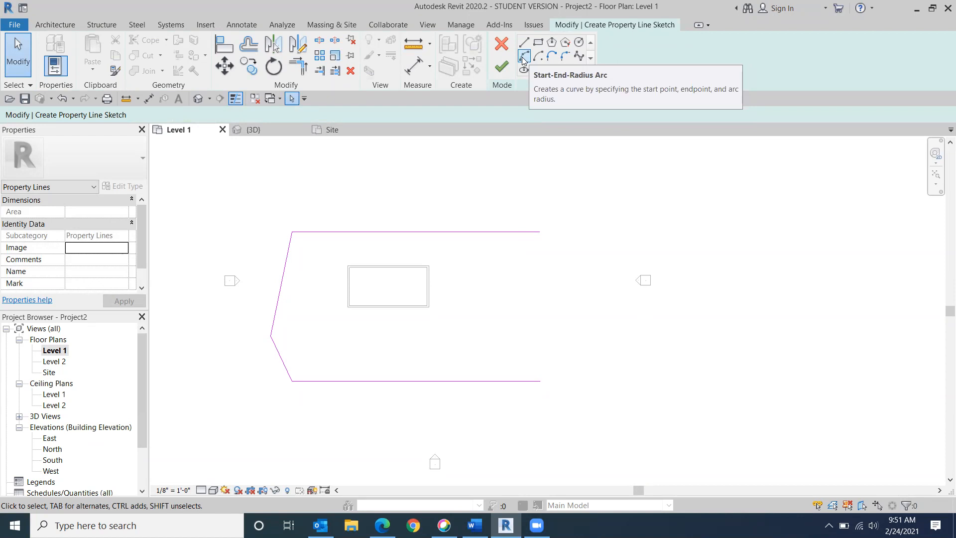
left_click(526, 56)
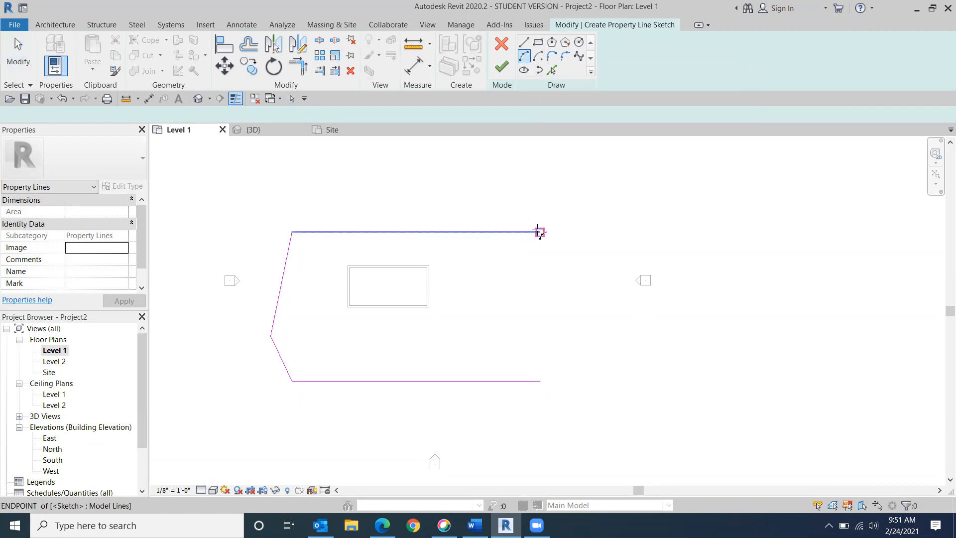
left_click(540, 232)
left_click(540, 380)
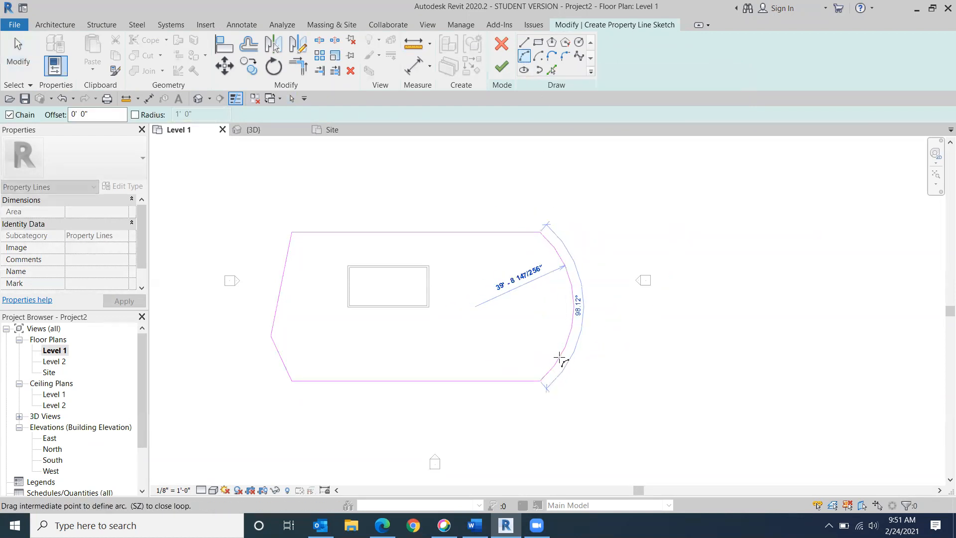
left_click(559, 360)
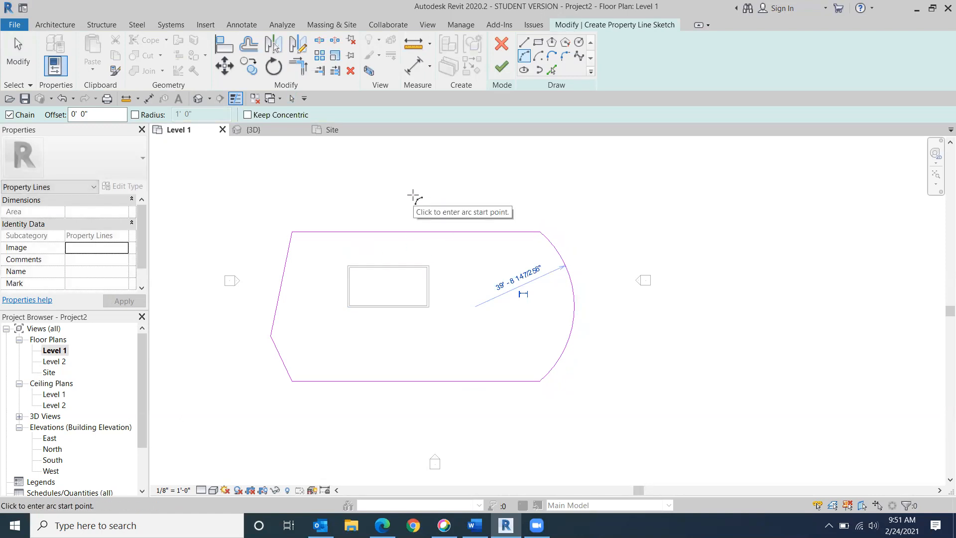
Step: Set the east arc's radius to 40' and finish the property line sketch
left_click(528, 273)
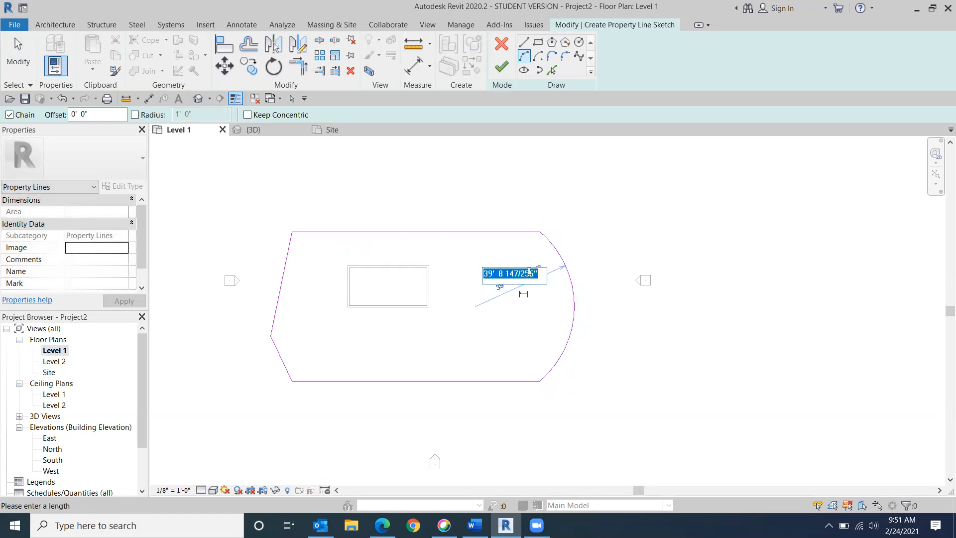
type("40")
key("Return")
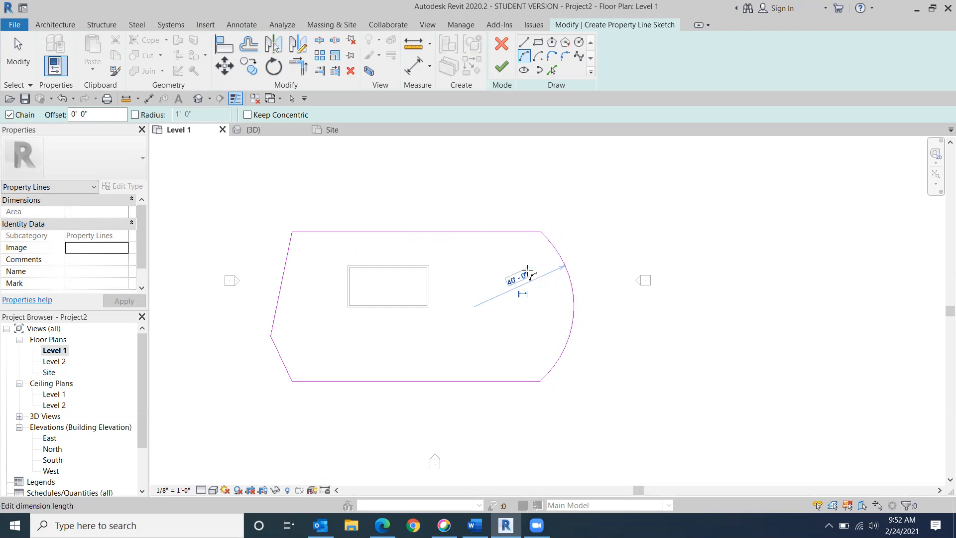
left_click(25, 70)
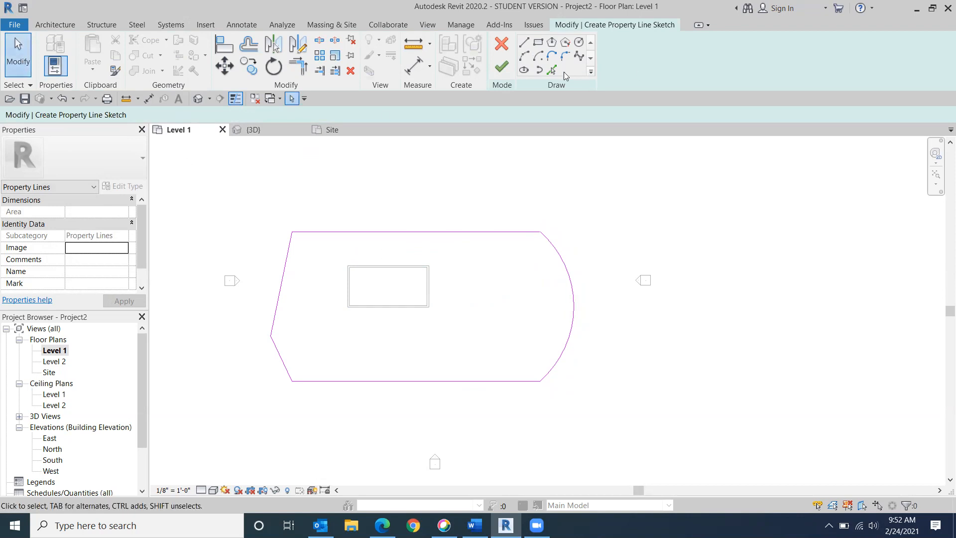
left_click(502, 66)
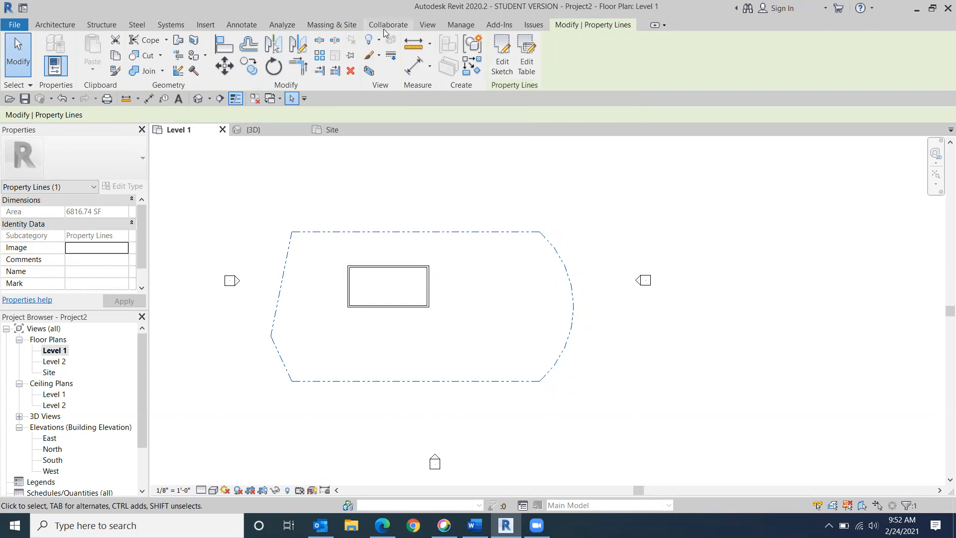
Step: Create a toposurface at elevation 0' 0" with points at the five corners of the property line
left_click(315, 26)
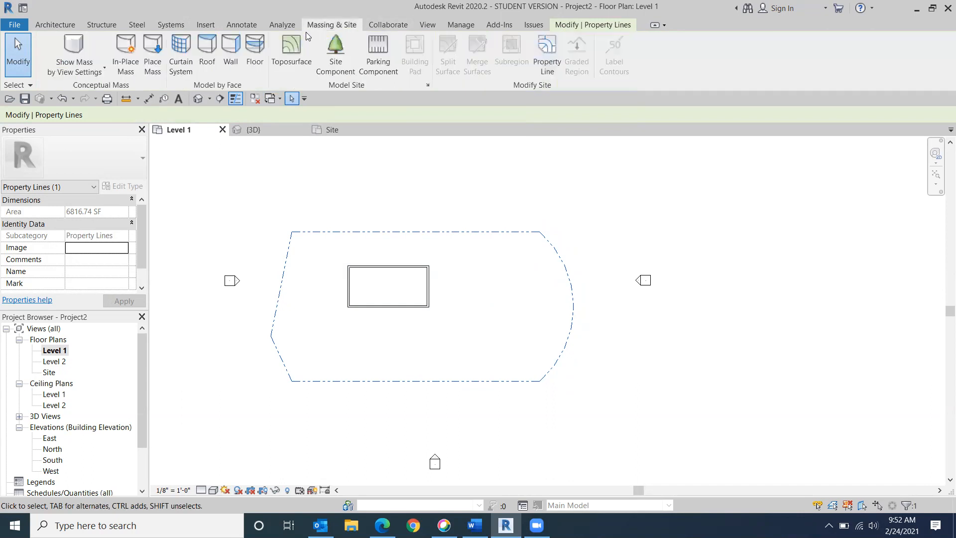
left_click(299, 48)
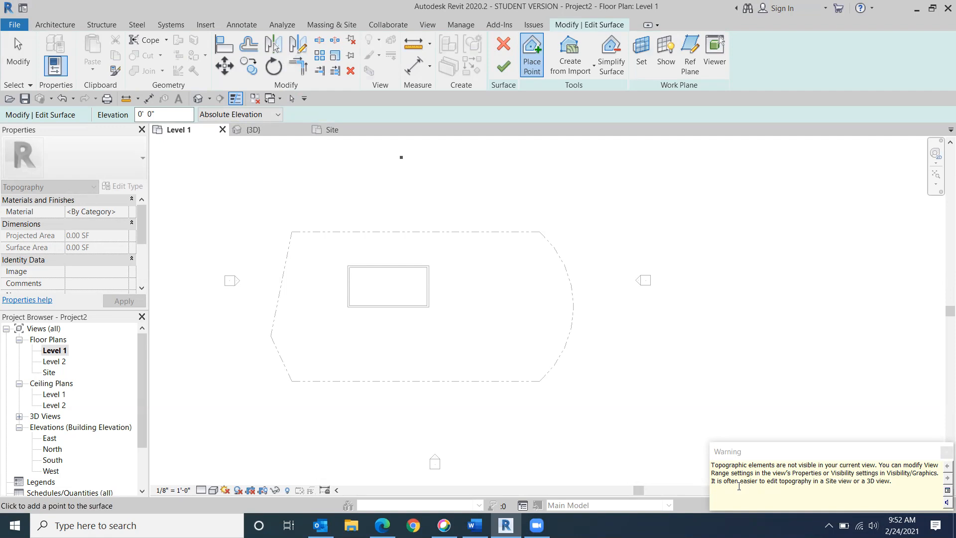
left_click(186, 262)
left_click(291, 232)
left_click(270, 336)
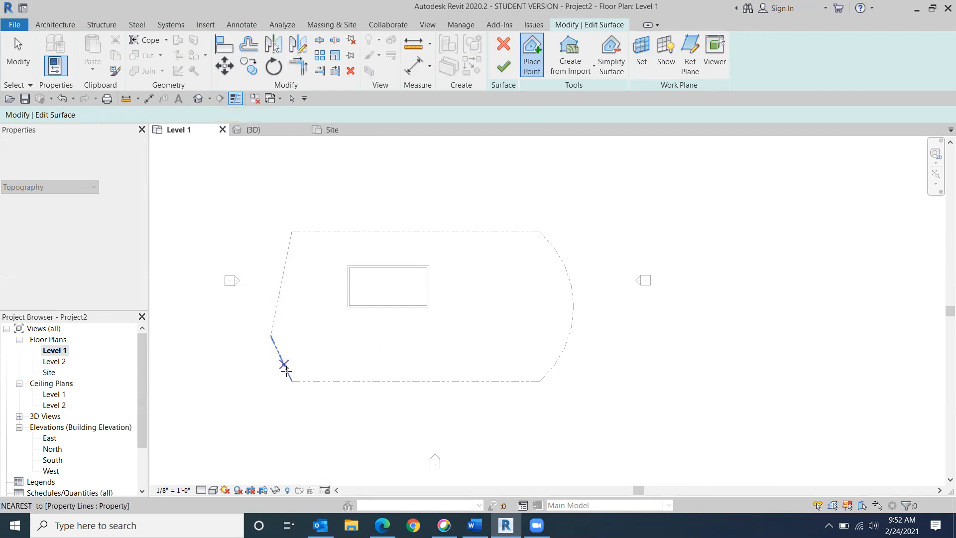
left_click(292, 381)
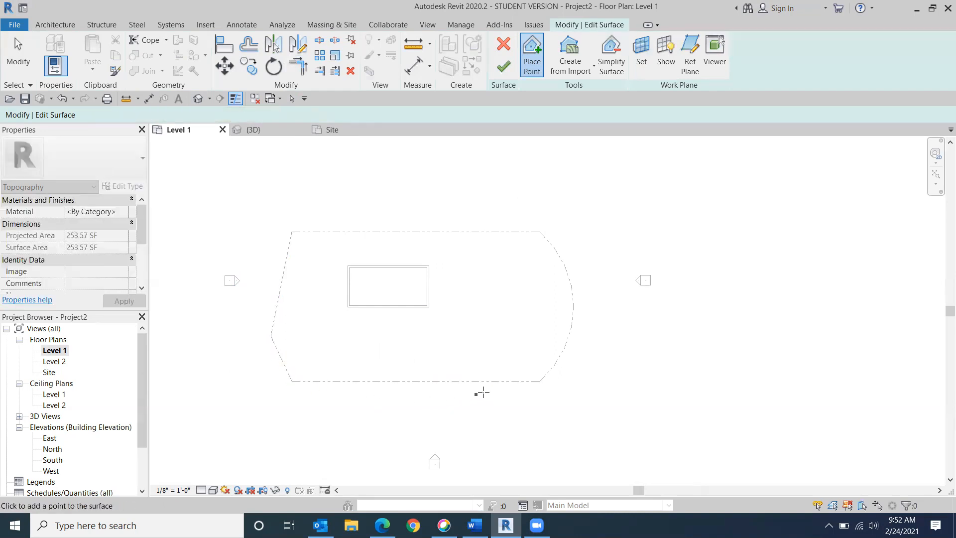
left_click(538, 381)
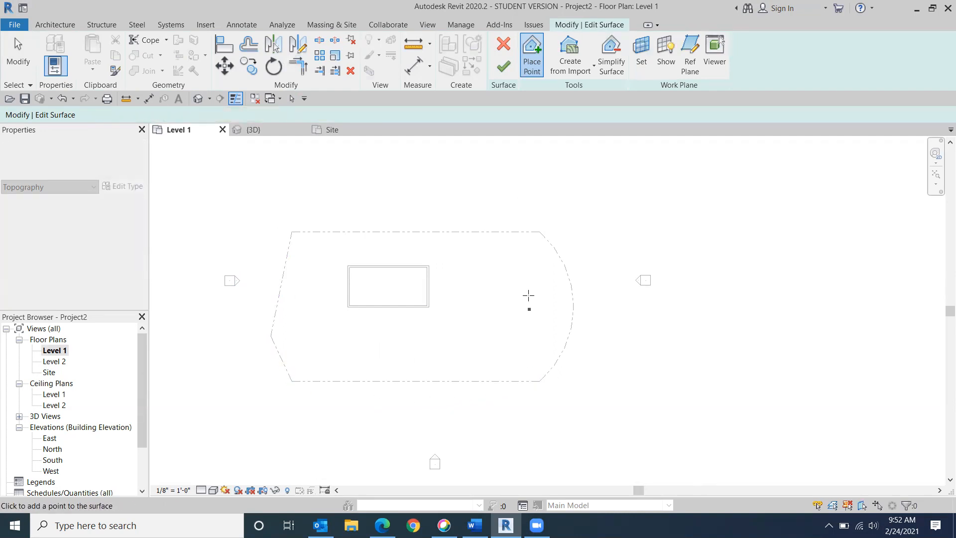
left_click(504, 67)
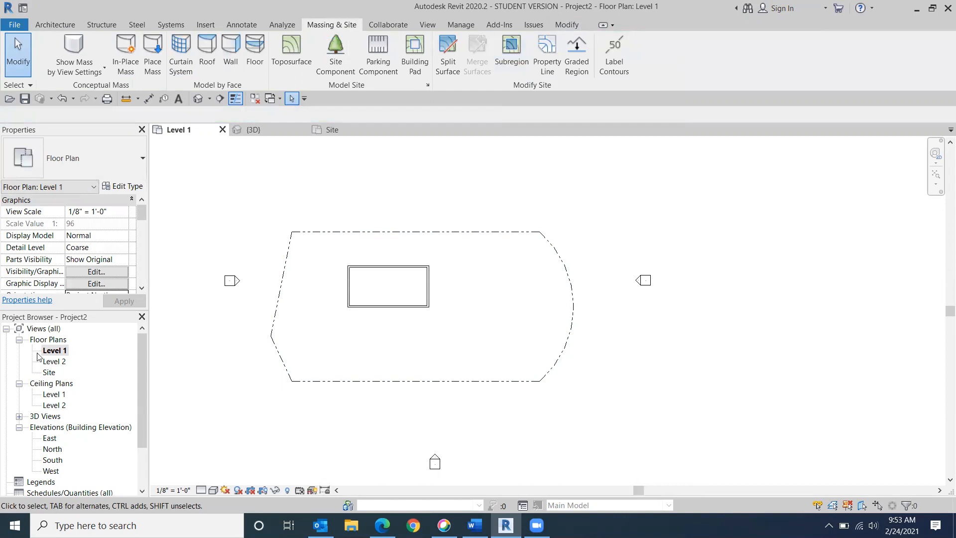
Step: Check the toposurface in the Site plan and the 3D view, switching the 3D view from Realistic to a flat-coloured visual style
double_click(48, 372)
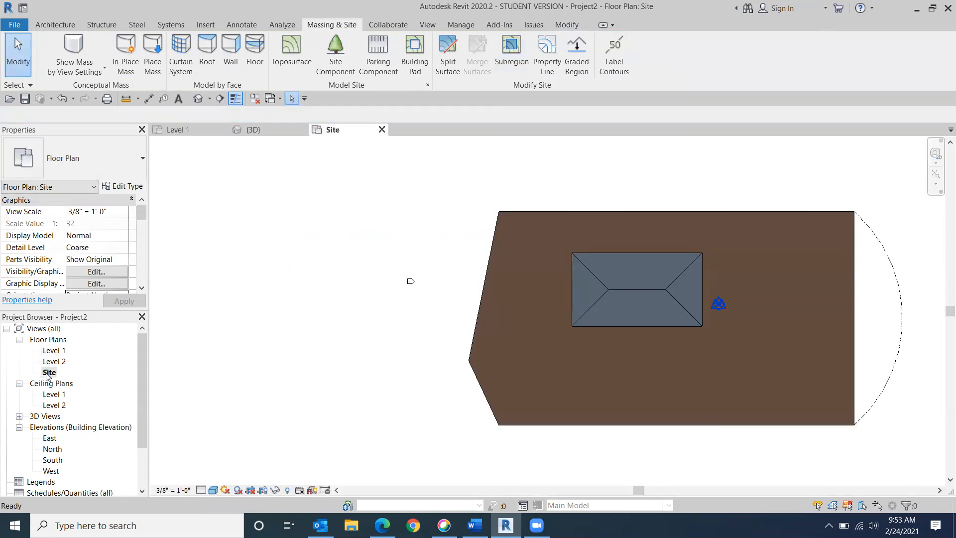
left_click(198, 99)
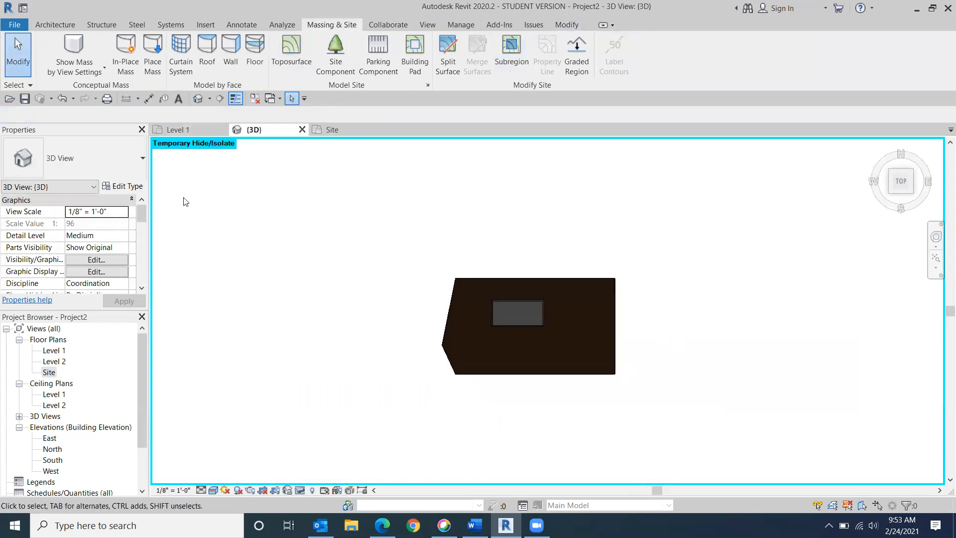
left_click(212, 491)
left_click(223, 453)
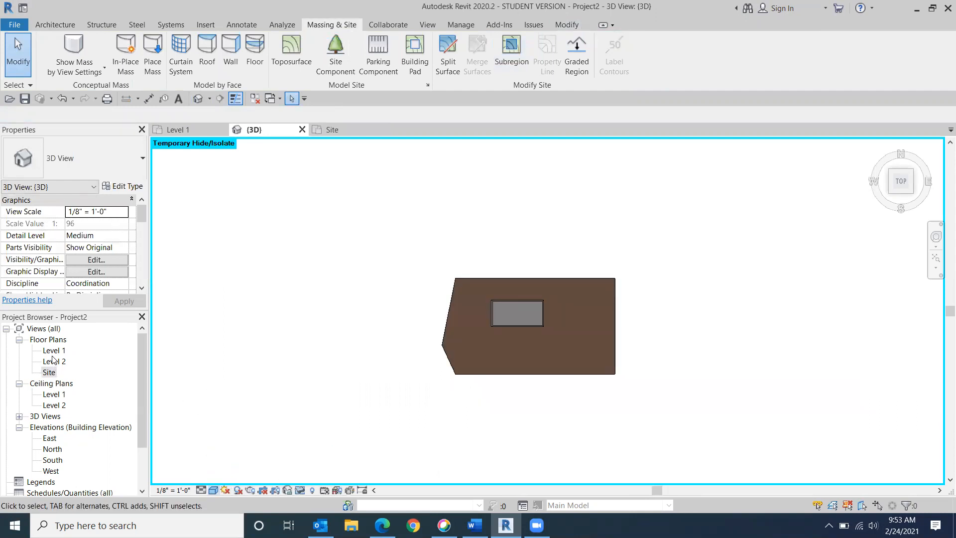
Step: Edit the toposurface in the Site plan, adding seven points at elevation 0' 0" along the curved east property line
double_click(50, 371)
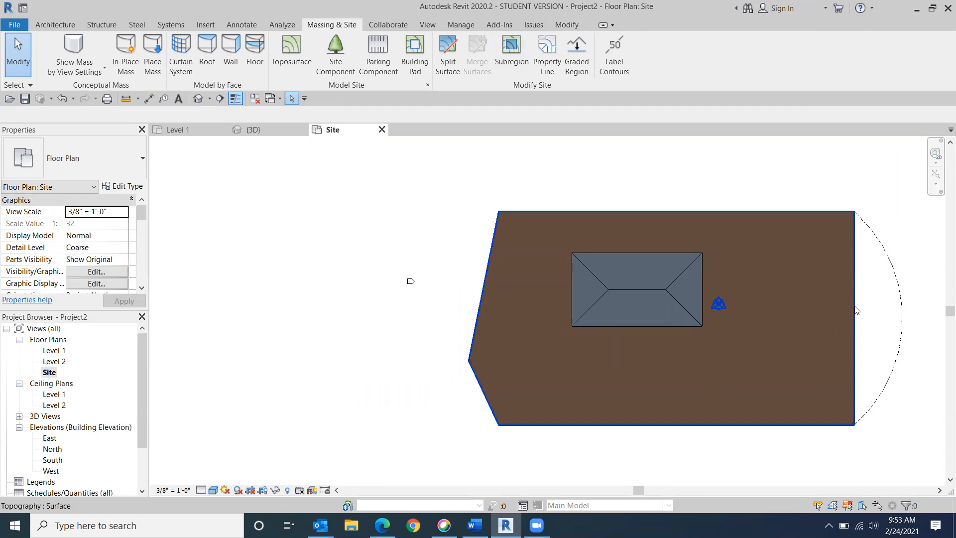
scroll(787, 309, "down", 1)
middle_click_drag(783, 309, 422, 281)
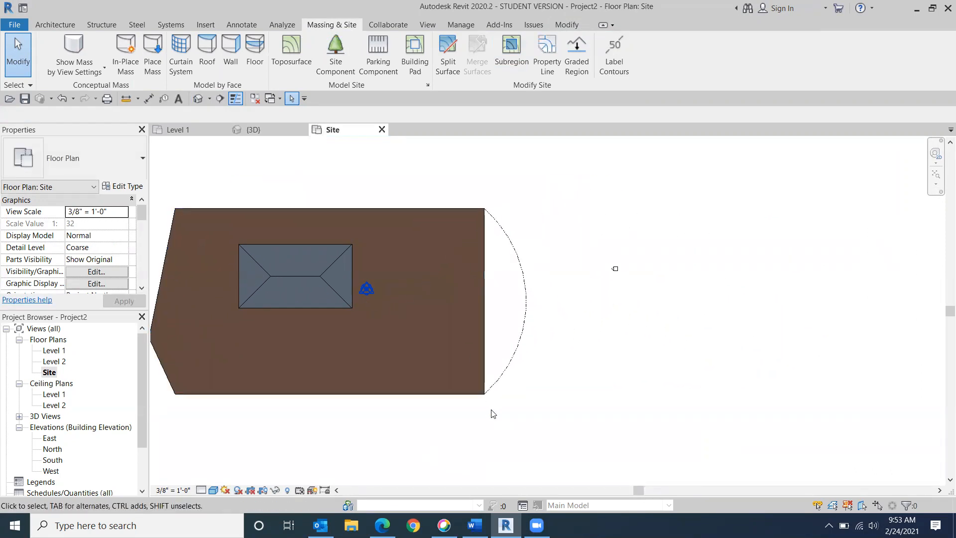
left_click(484, 339)
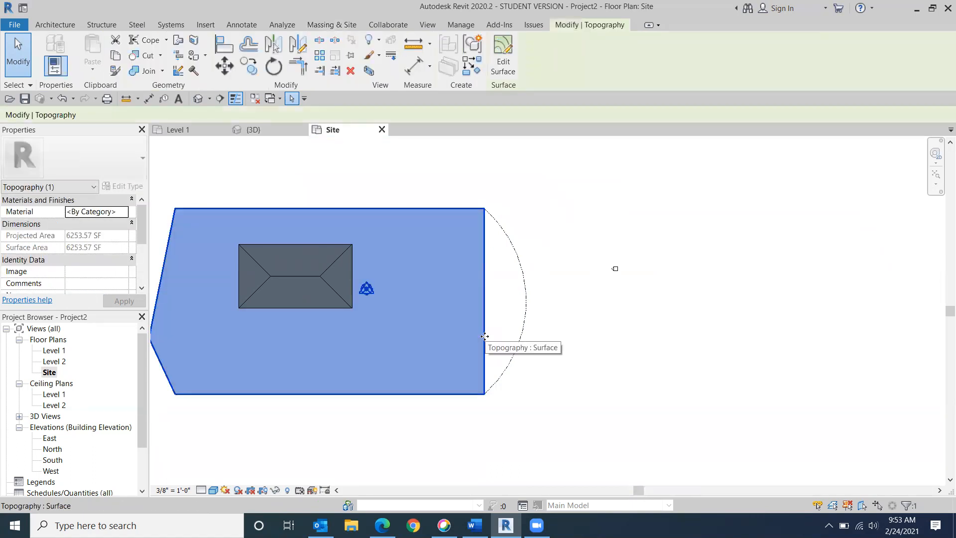
left_click(504, 59)
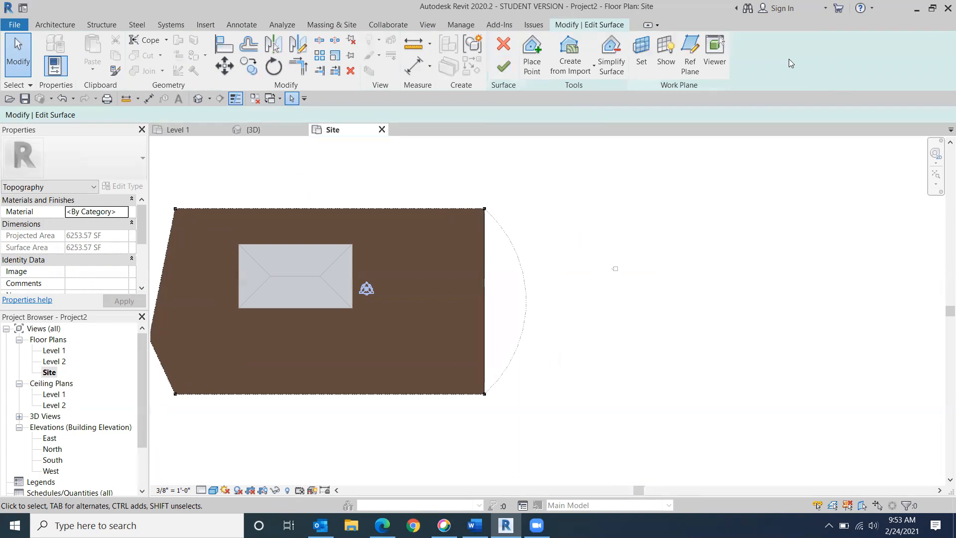
left_click(532, 65)
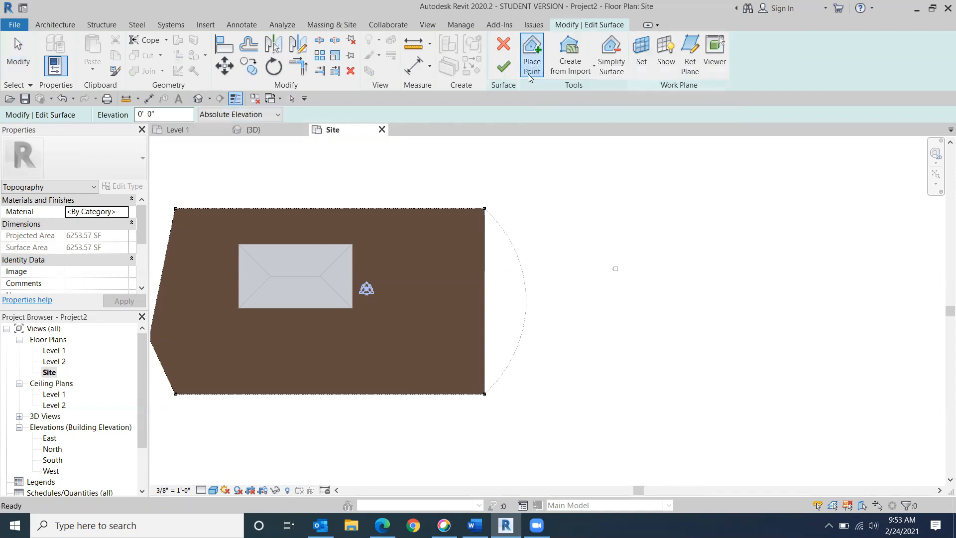
left_click(508, 365)
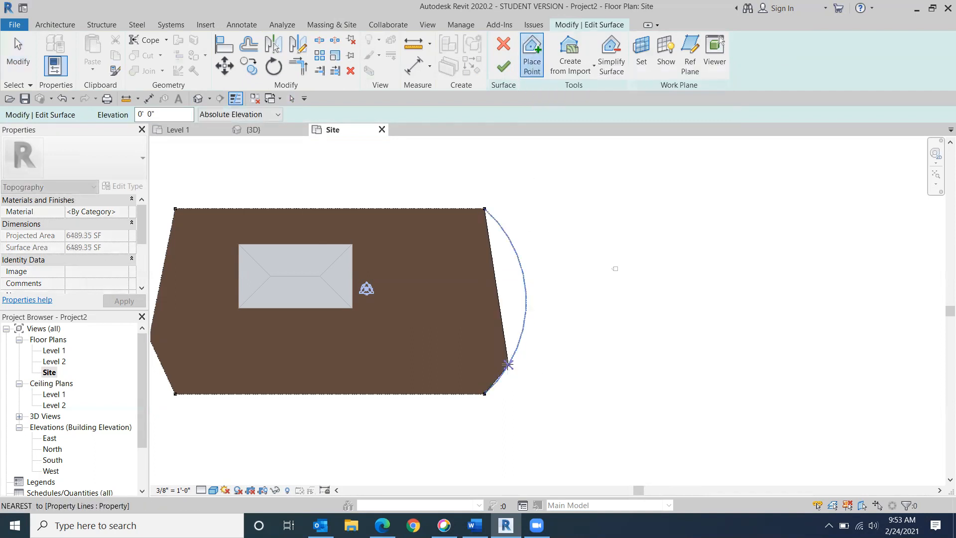
left_click(520, 337)
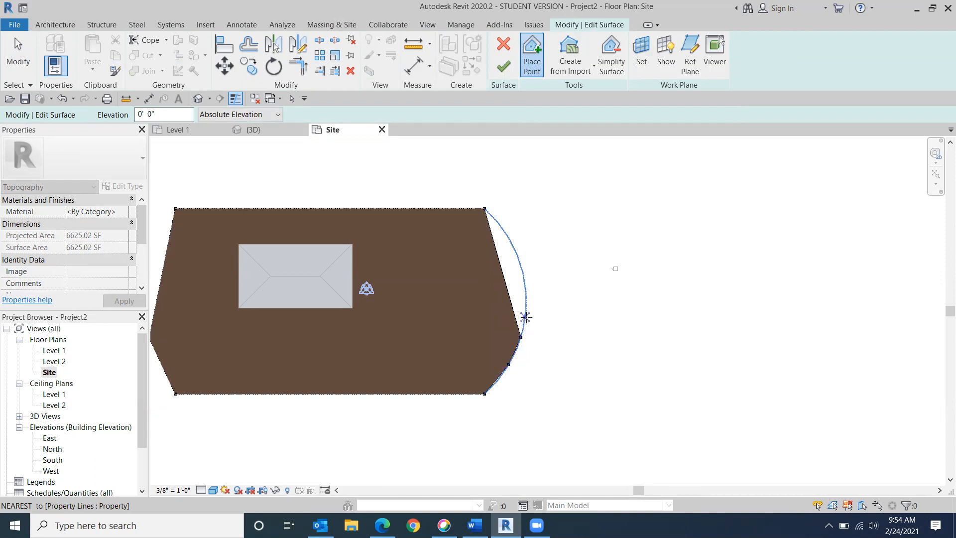
left_click(525, 317)
left_click(526, 294)
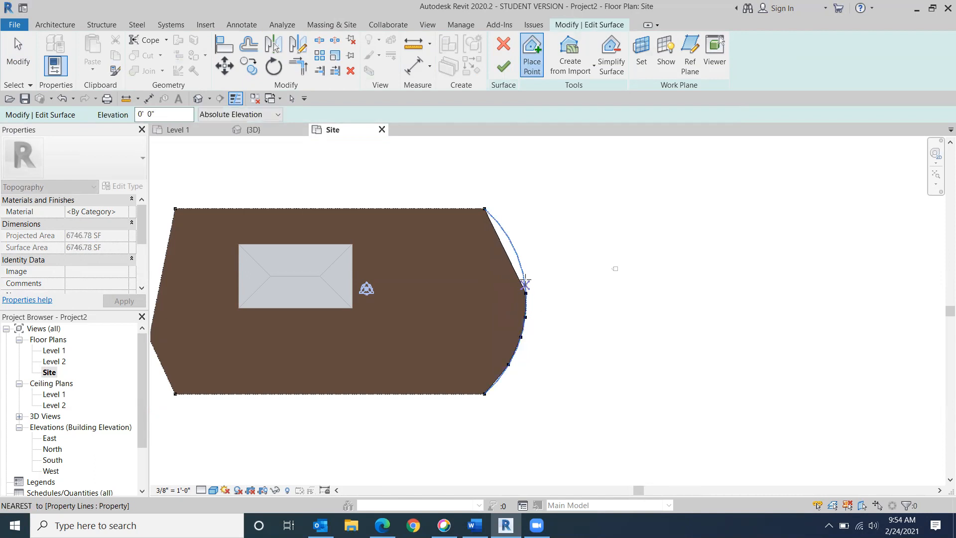
left_click(524, 278)
left_click(518, 259)
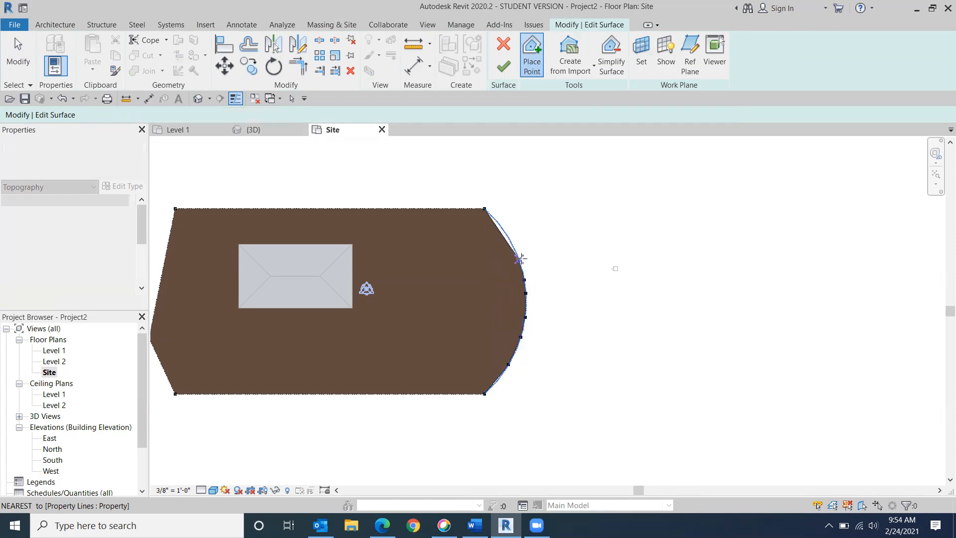
left_click(508, 233)
Step: Add further in-between points along the east arc so the toposurface edge follows the curve closely, and finish the surface
scroll(508, 234, "up", 4)
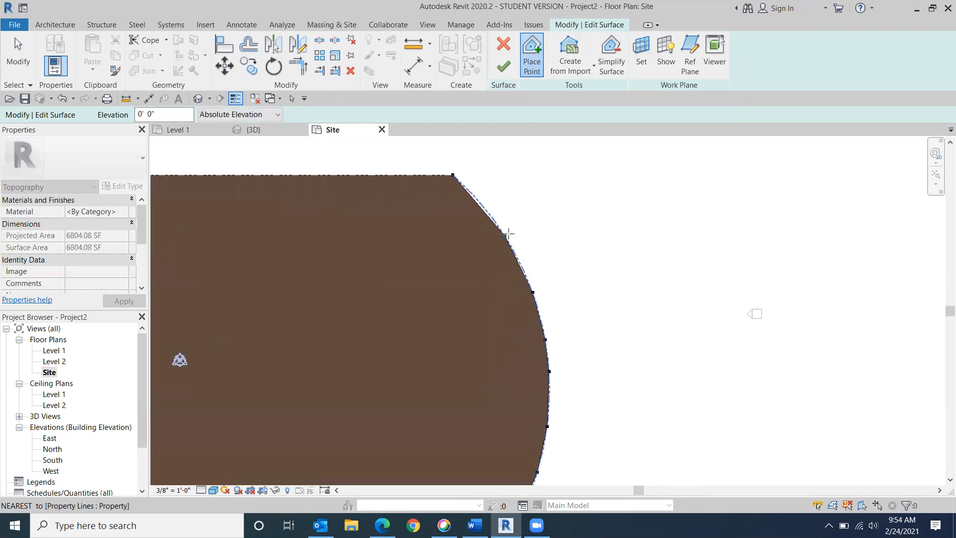
left_click(446, 165)
middle_click_drag(497, 258, 474, 16)
left_click(553, 416)
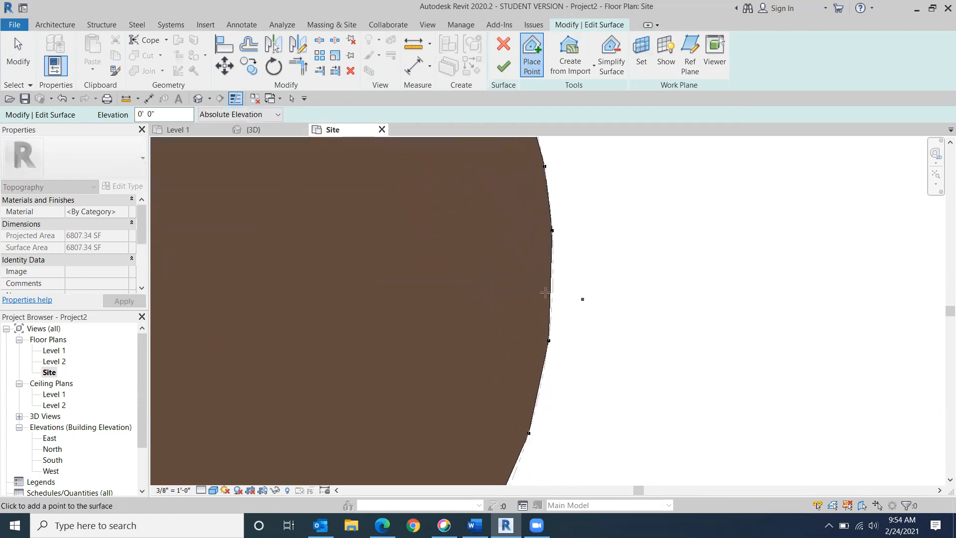
left_click(553, 297)
middle_click_drag(550, 416, 543, 187)
left_click(517, 226)
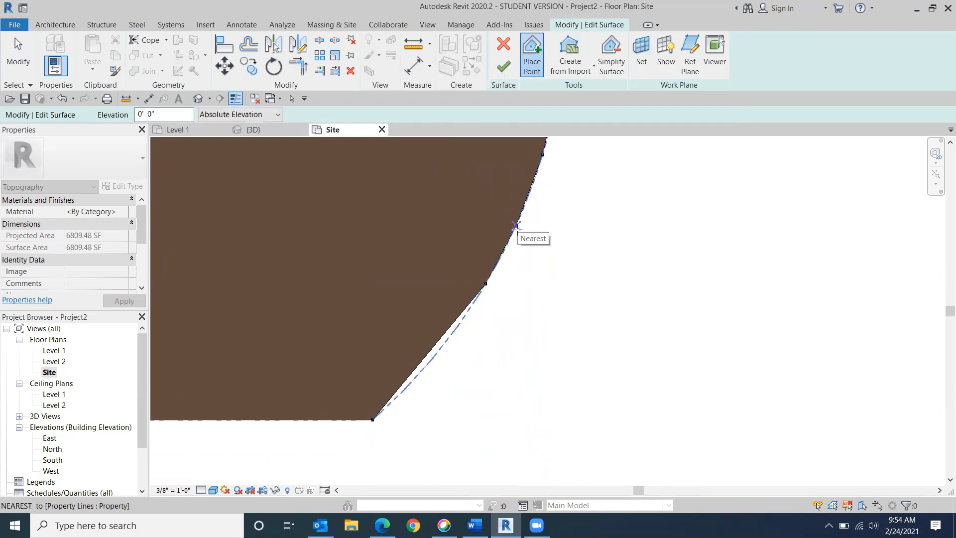
left_click(447, 341)
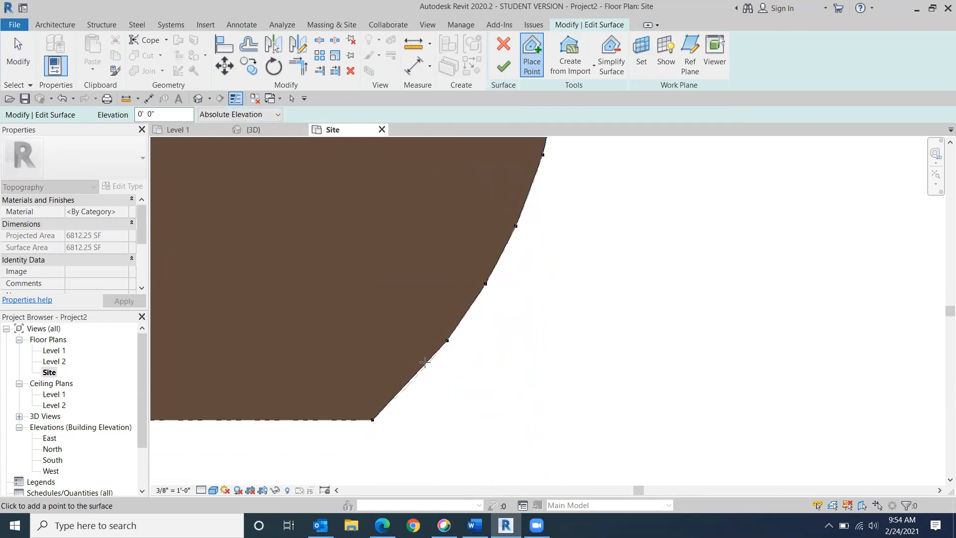
left_click(413, 380)
scroll(529, 308, "down", 5)
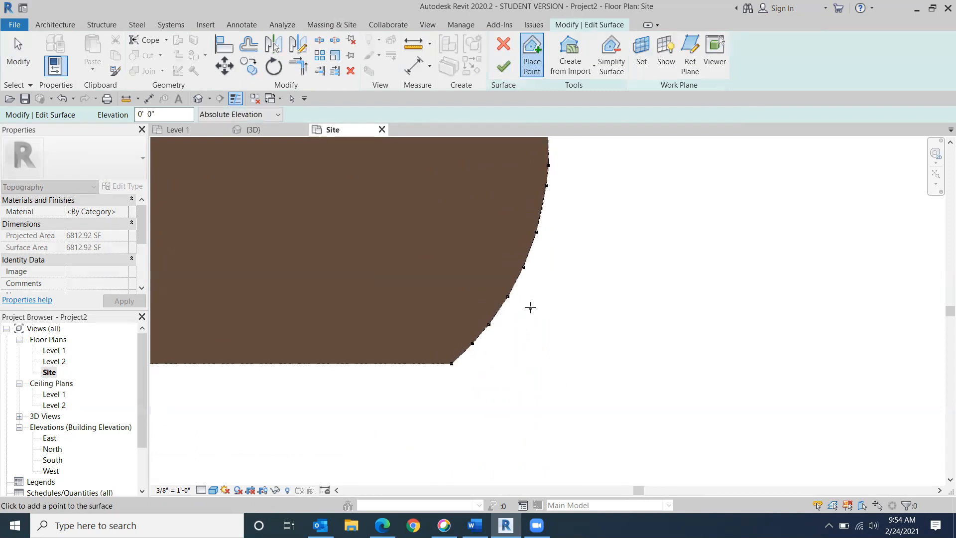
left_click(504, 67)
scroll(667, 346, "down", 4)
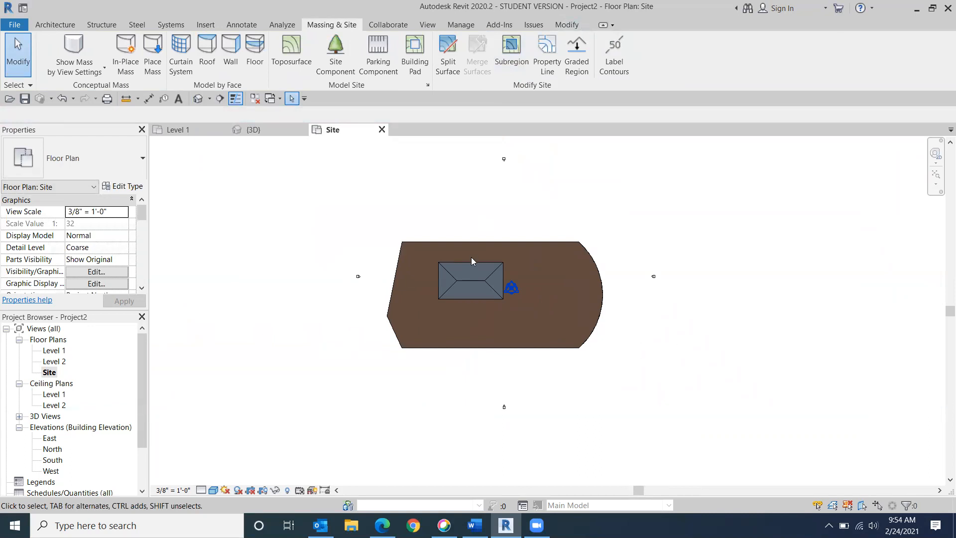
Step: Assign the Grass mcm material to the toposurface
left_click(548, 296)
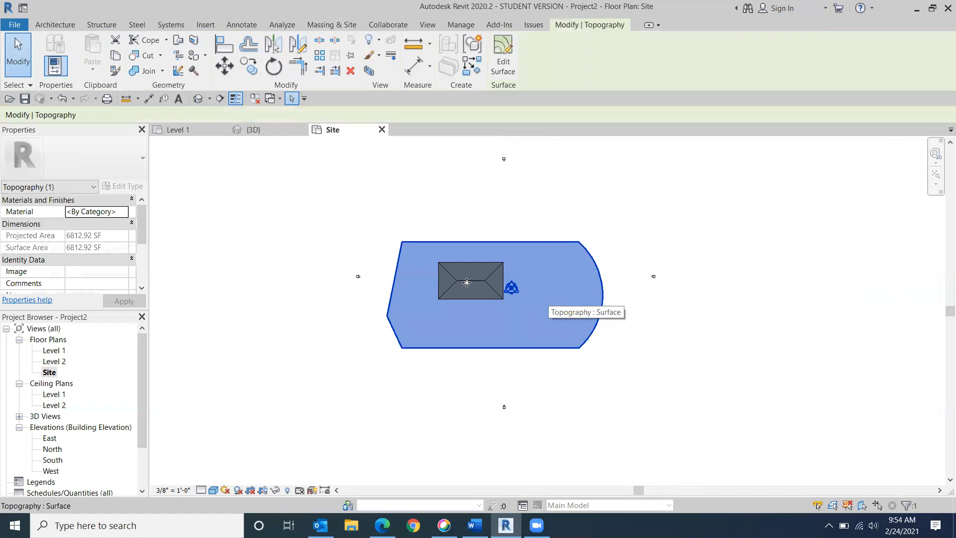
left_click(124, 212)
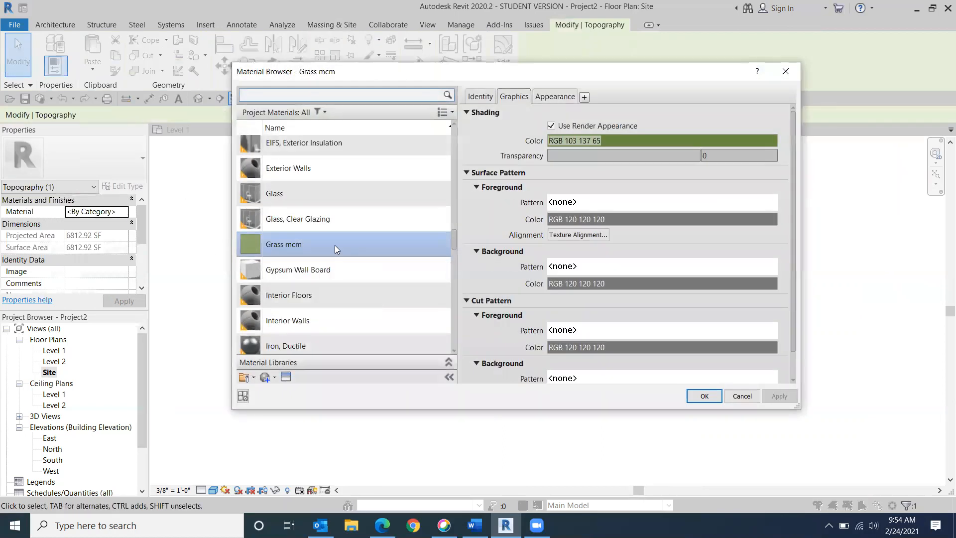
double_click(335, 244)
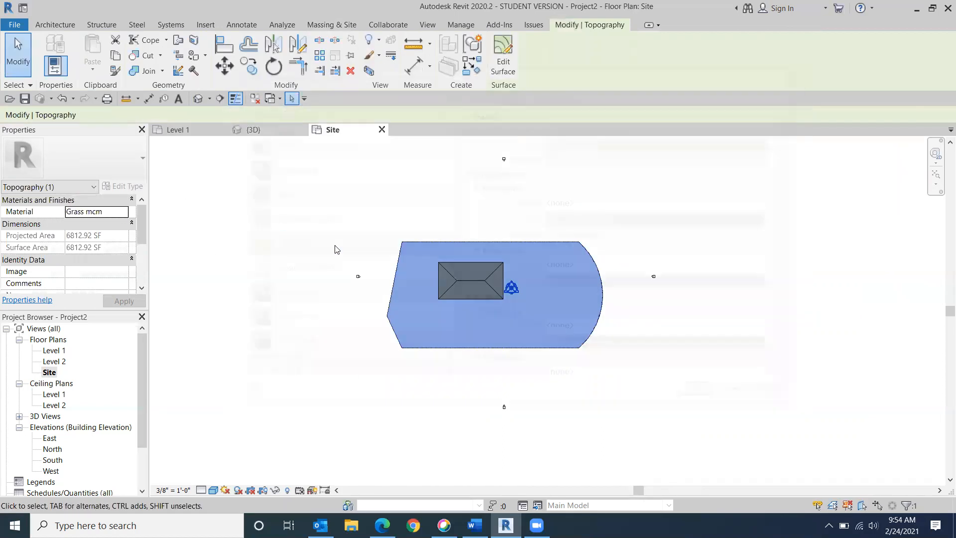
left_click(335, 345)
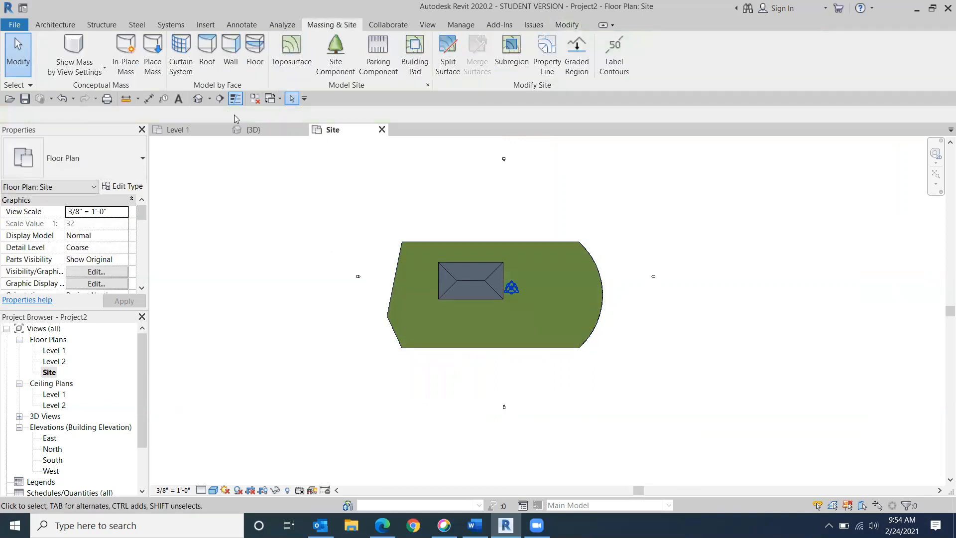
Step: Open the default 3D view and reset its temporary hide/isolate
left_click(198, 98)
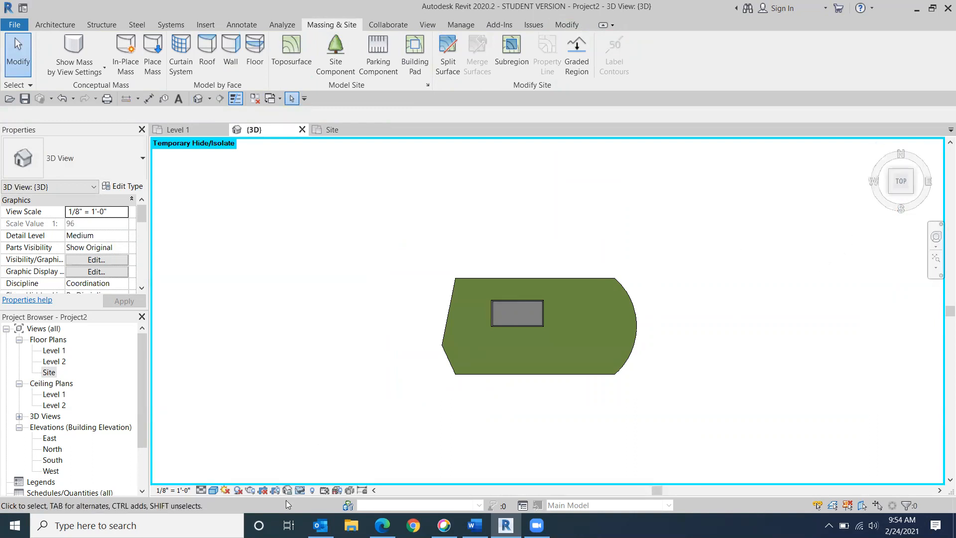
left_click(299, 489)
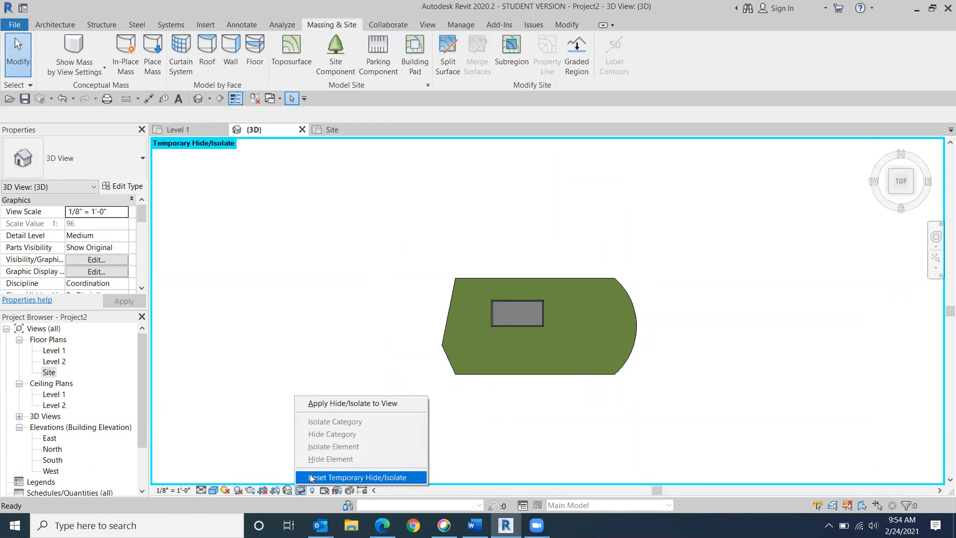
left_click(310, 472)
Step: Look at the model from directly below with north up, with the building's rectangular footprint in close view
left_click(912, 190)
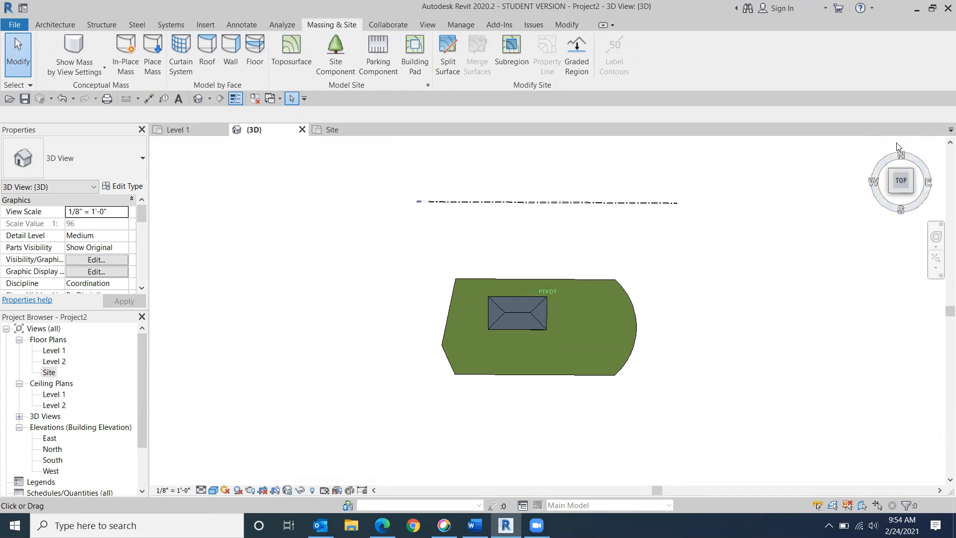
middle_click_drag(872, 420, 841, 398, "shift")
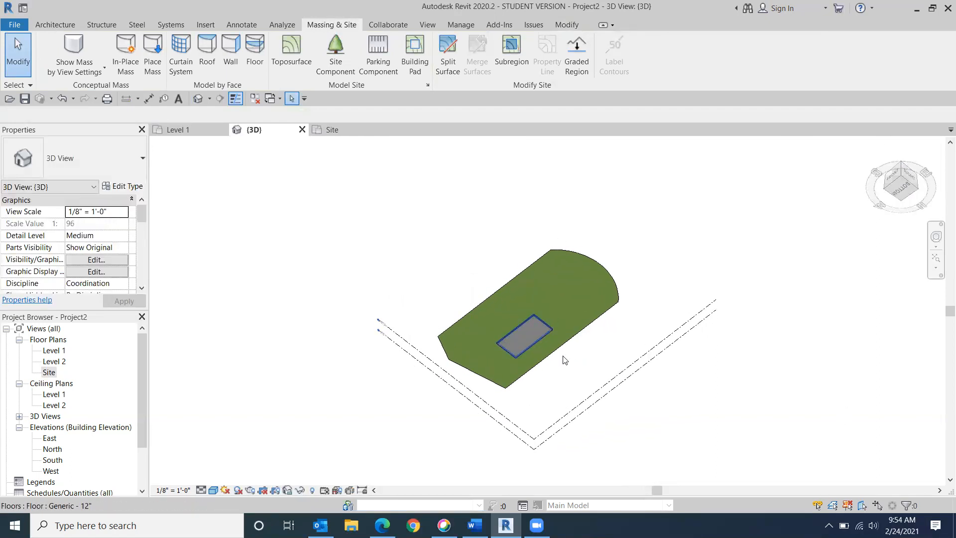
mouse_move(906, 169)
left_mouse_down()
mouse_move(879, 309)
mouse_move(905, 190)
mouse_move(895, 193)
left_mouse_up()
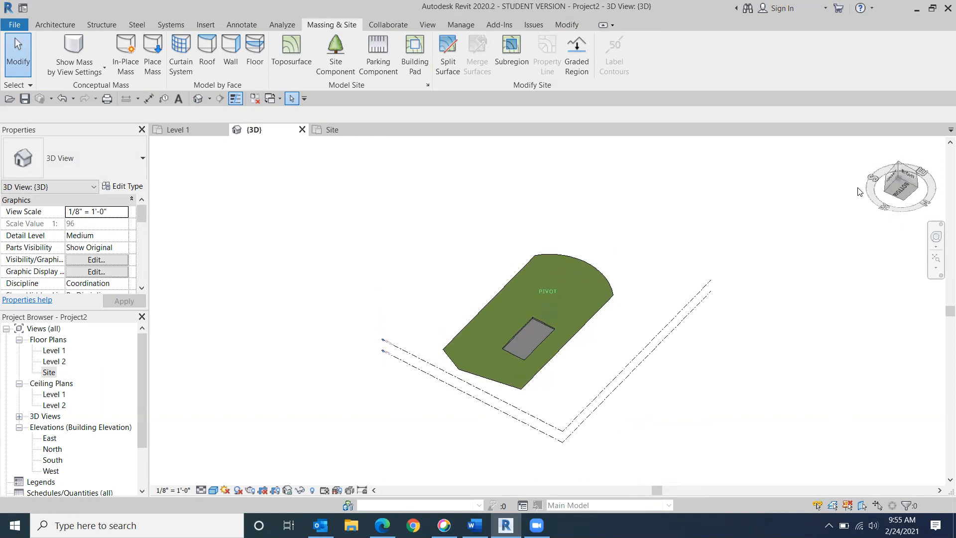
left_click(892, 190)
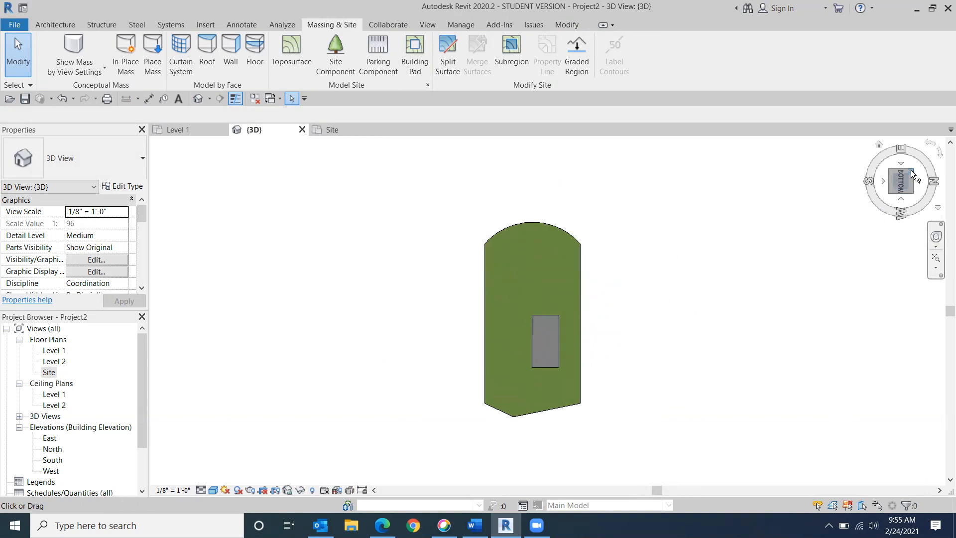
left_click(912, 174)
left_click(903, 192)
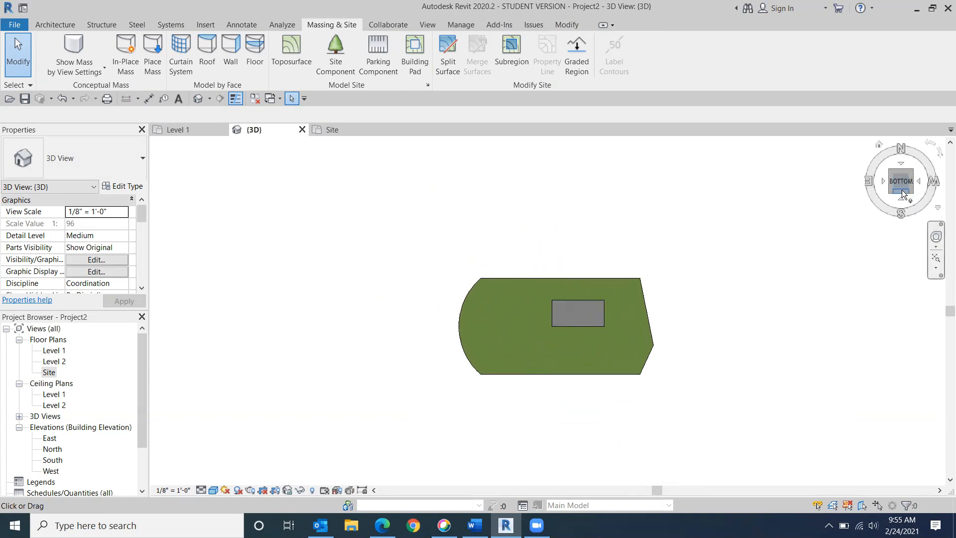
scroll(613, 305, "up", 2)
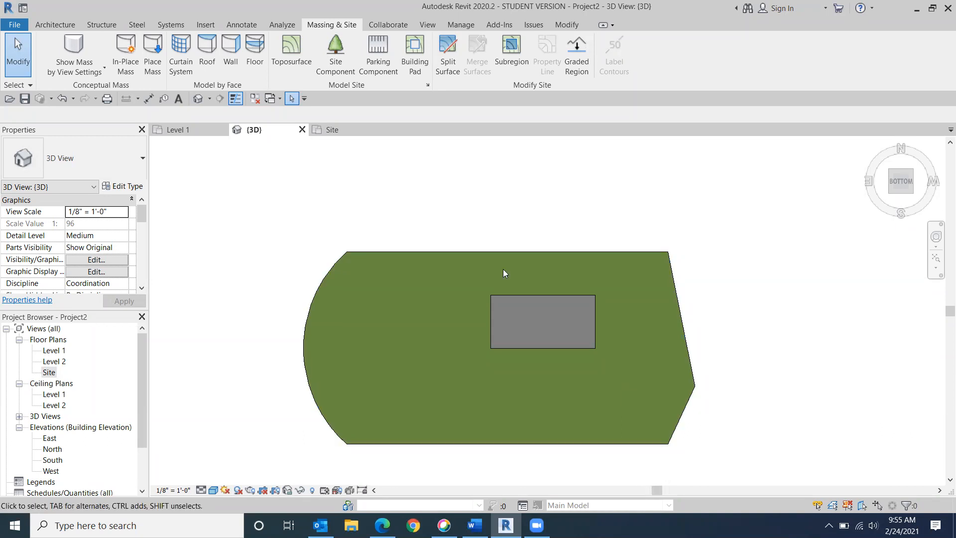
Step: Split the toposurface with a rectangle traced between opposite outer wall corners of the building footprint
left_click(447, 55)
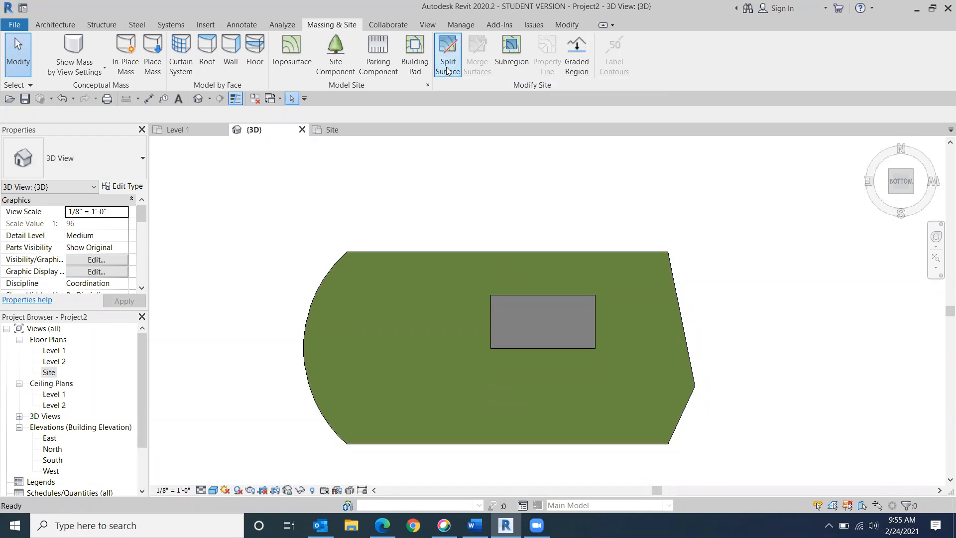
left_click(396, 255)
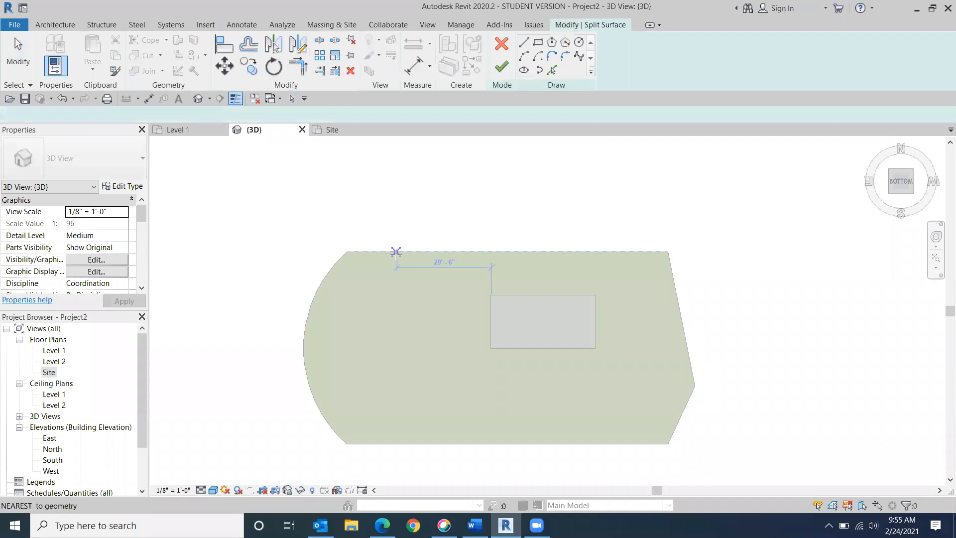
left_click(537, 42)
scroll(573, 300, "up", 3)
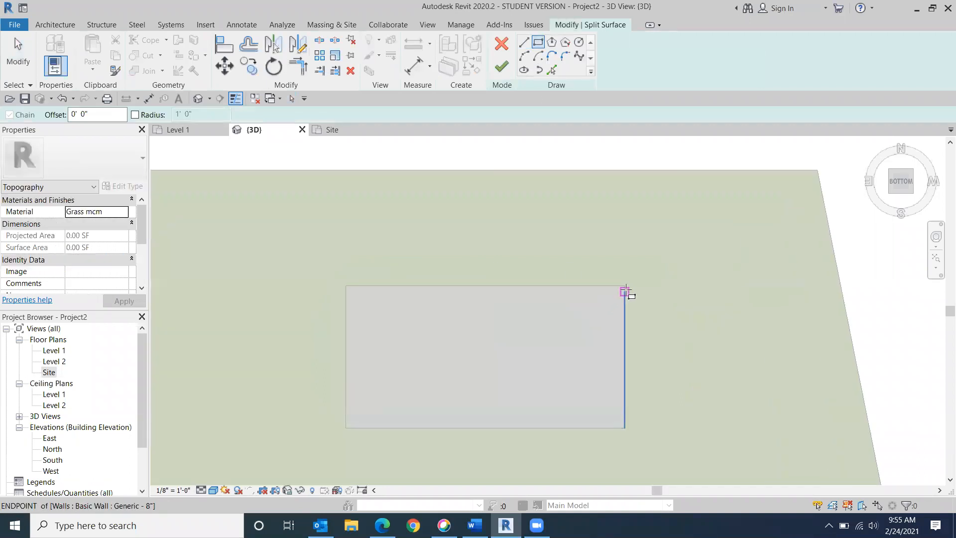
left_click(624, 285)
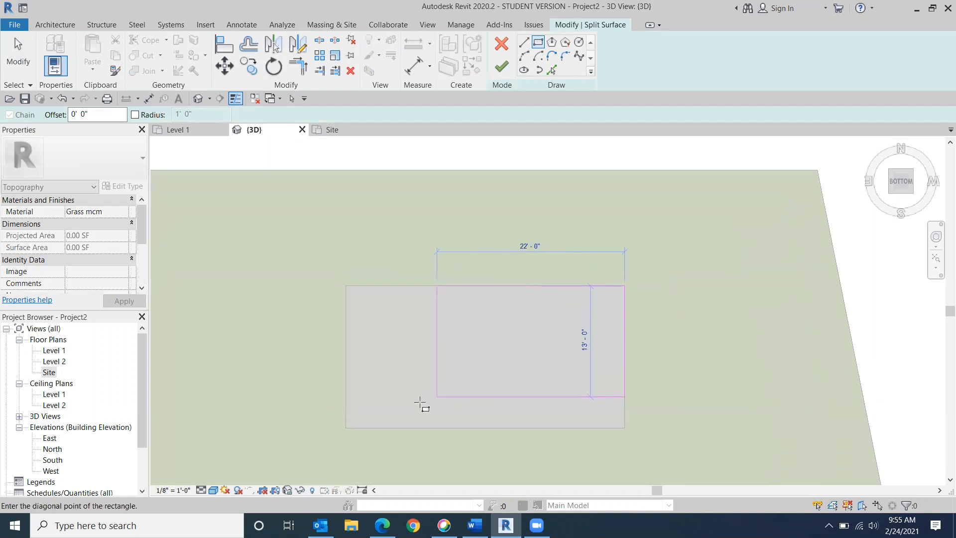
left_click(346, 427)
left_click(345, 427)
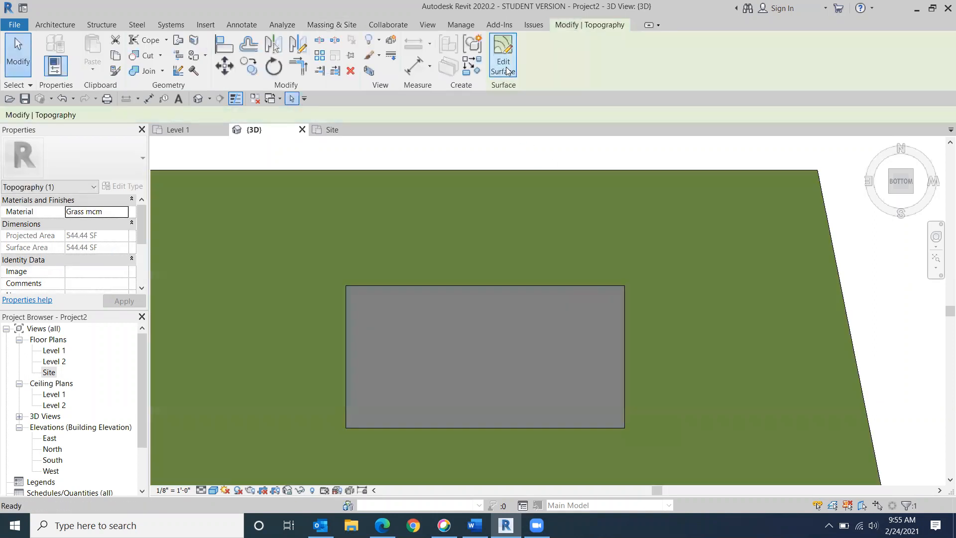
left_click(502, 67)
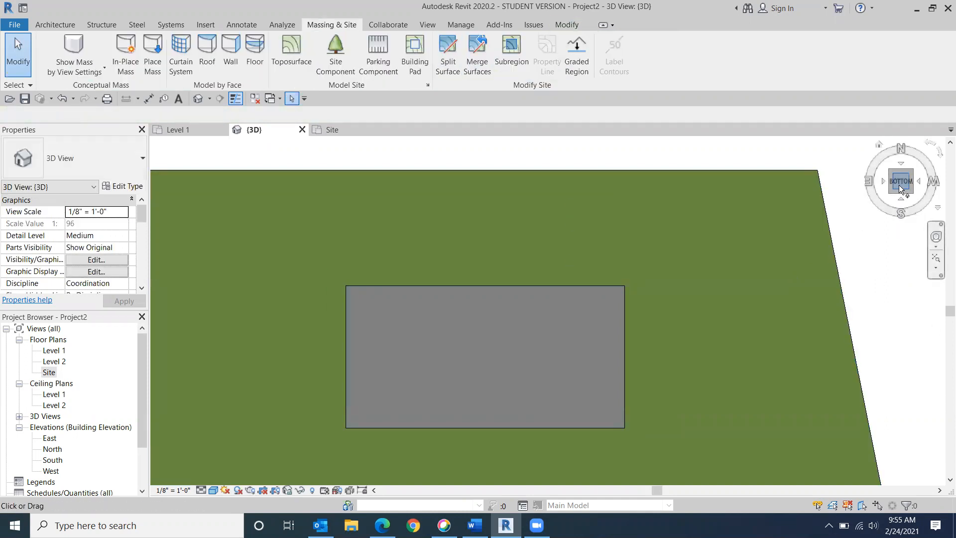
Step: Temporarily hide the building's roof in the 3D view, seen from above
mouse_move(912, 169)
left_mouse_down()
mouse_move(885, 230)
mouse_move(804, 311)
left_mouse_up()
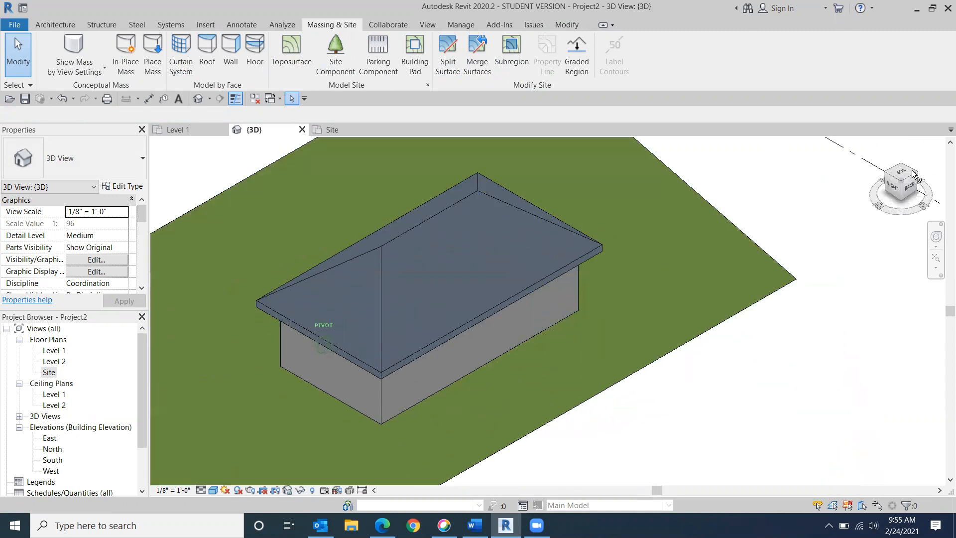
left_click(415, 224)
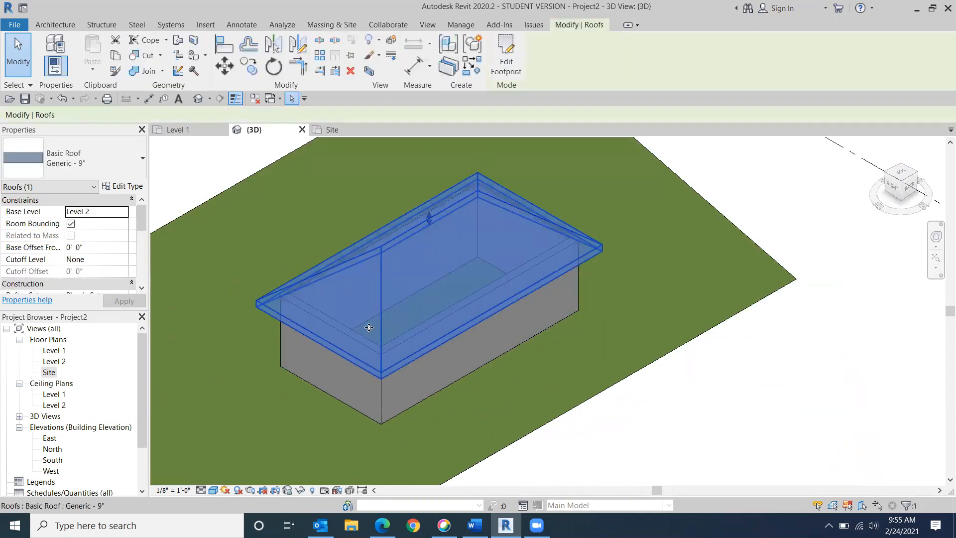
left_click(300, 490)
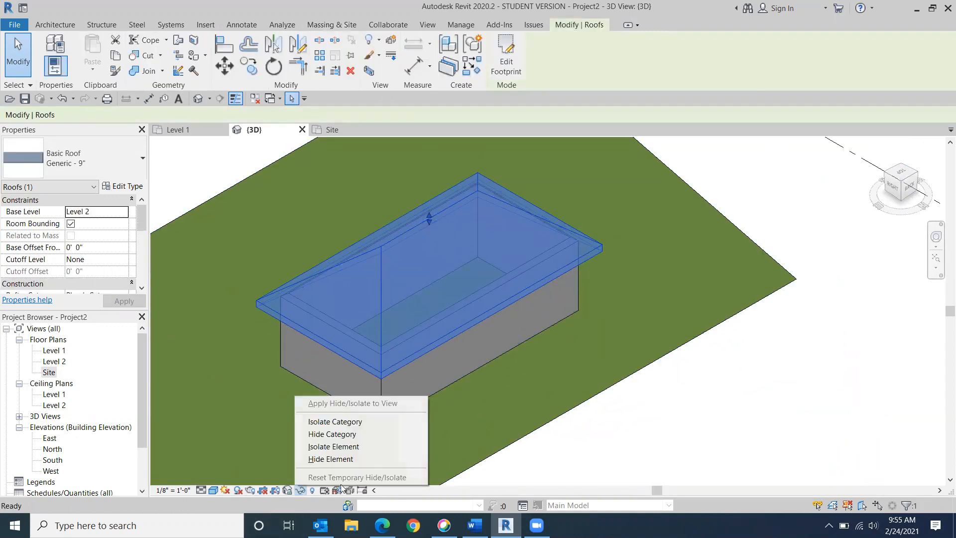
left_click(330, 464)
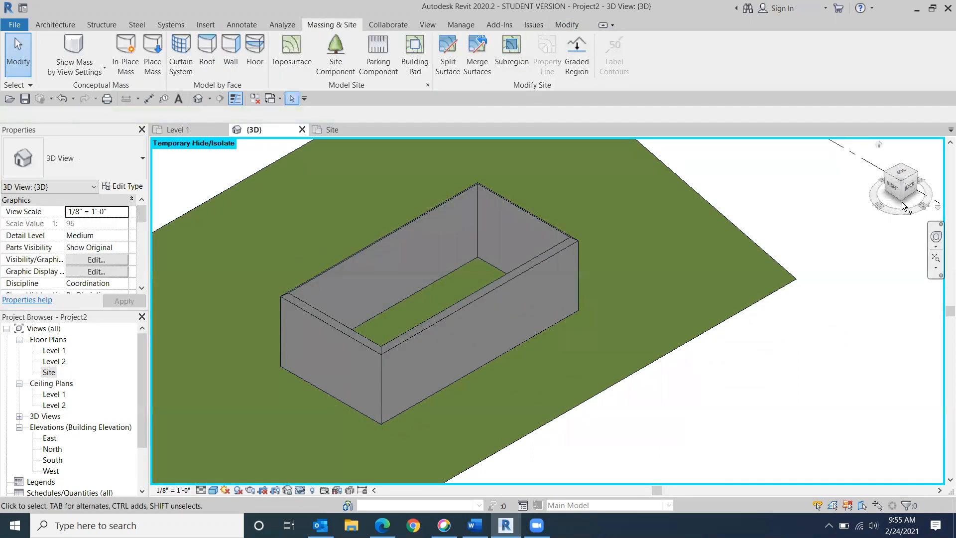
Step: Examine the floor inside the walls, the surrounding toposurface's properties, and how the building meets Level 1 from the back
left_click_drag(897, 188, 883, 237)
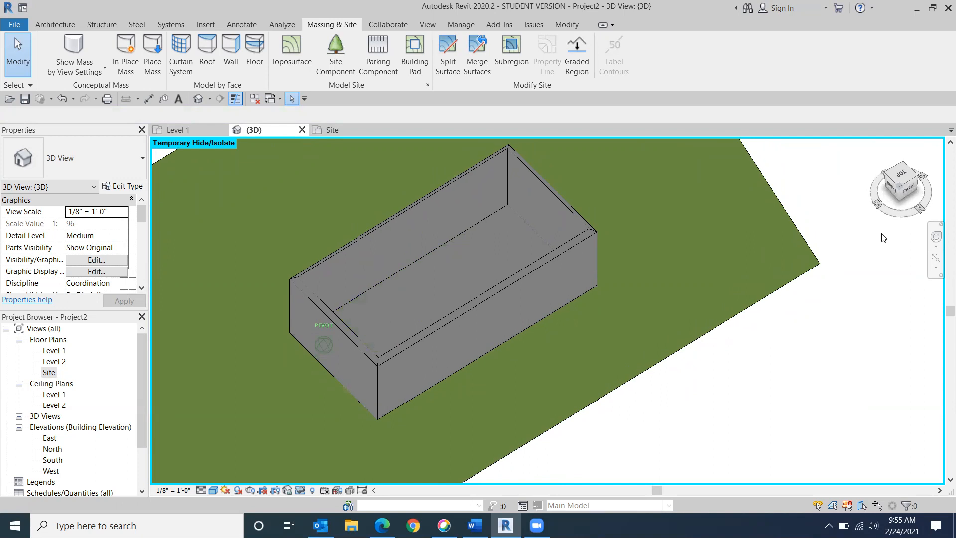
left_click(467, 248)
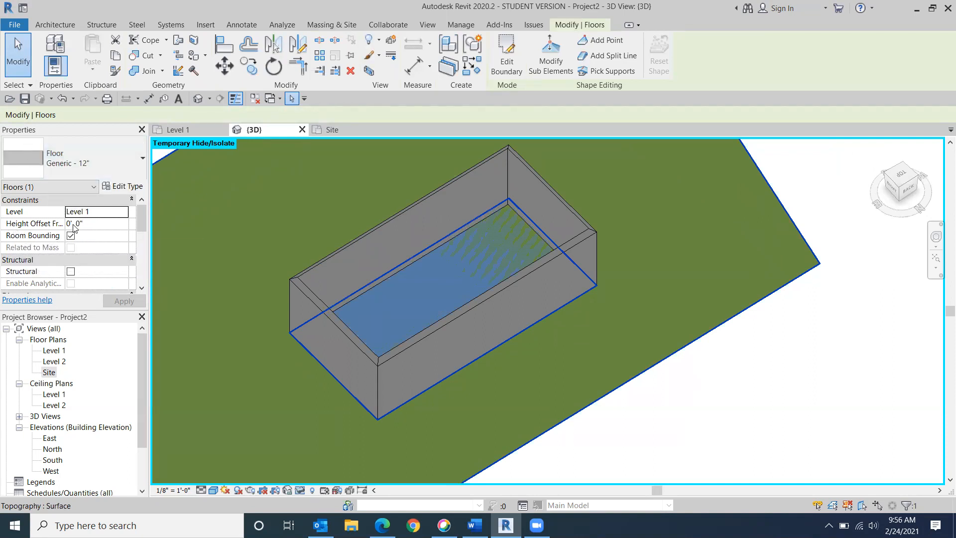
left_click(918, 381)
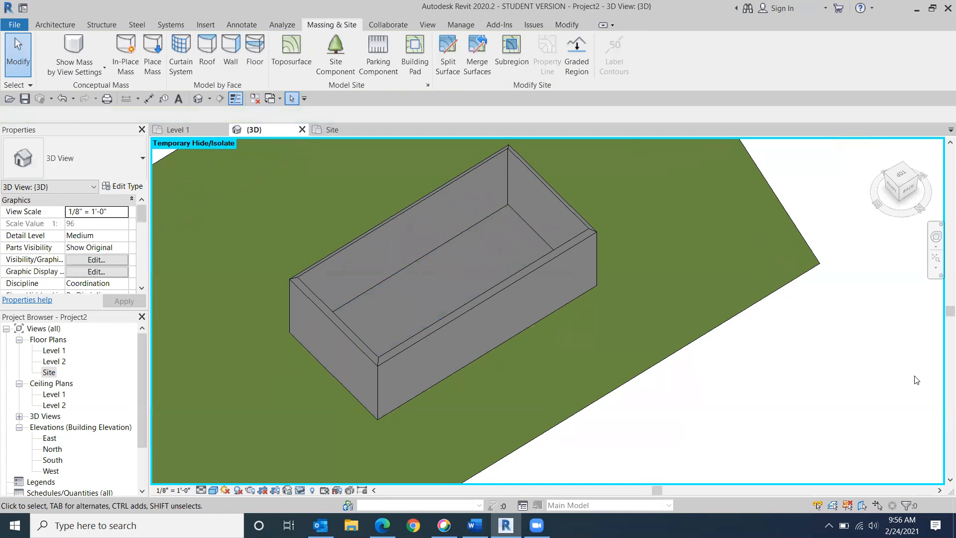
left_click(781, 263)
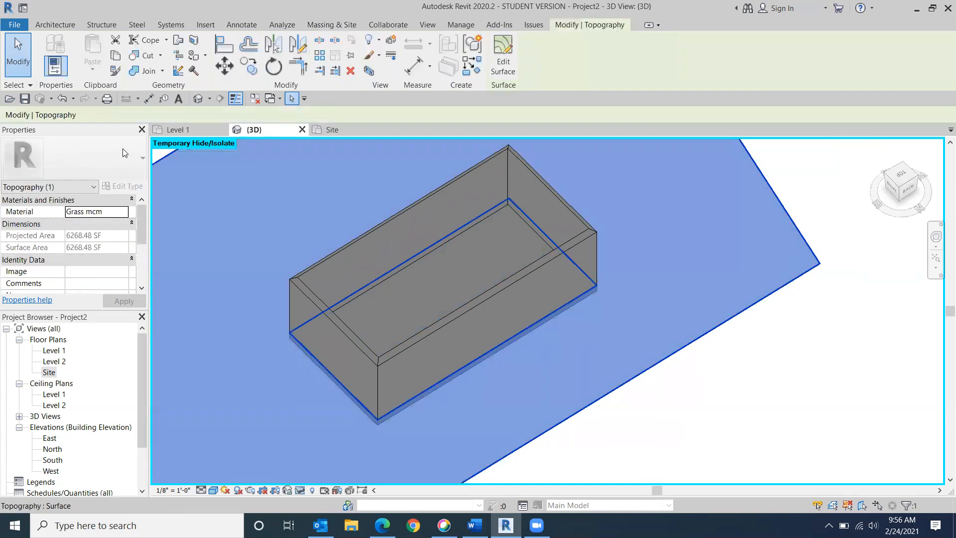
mouse_move(139, 228)
left_mouse_down()
mouse_move(136, 246)
mouse_move(144, 229)
left_mouse_up()
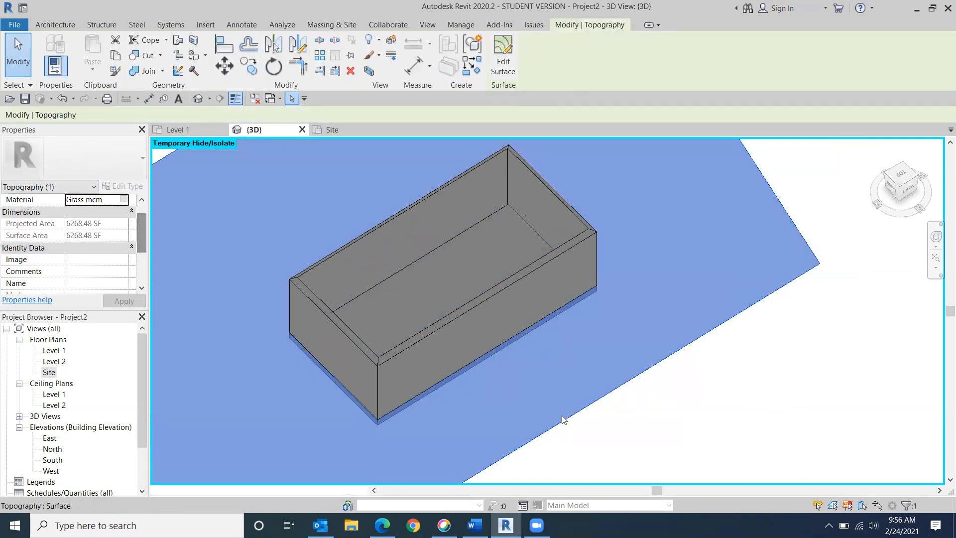
left_click(906, 192)
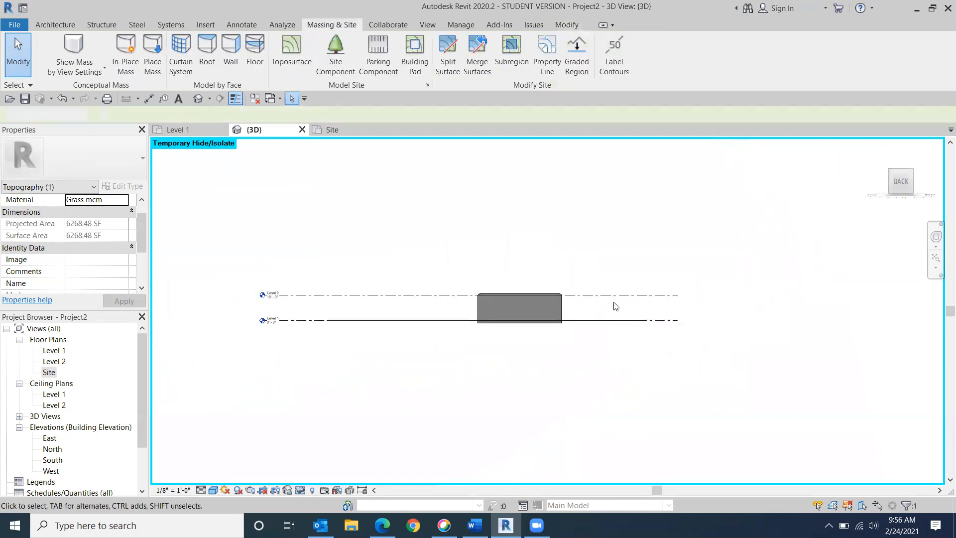
scroll(479, 285, "up", 2)
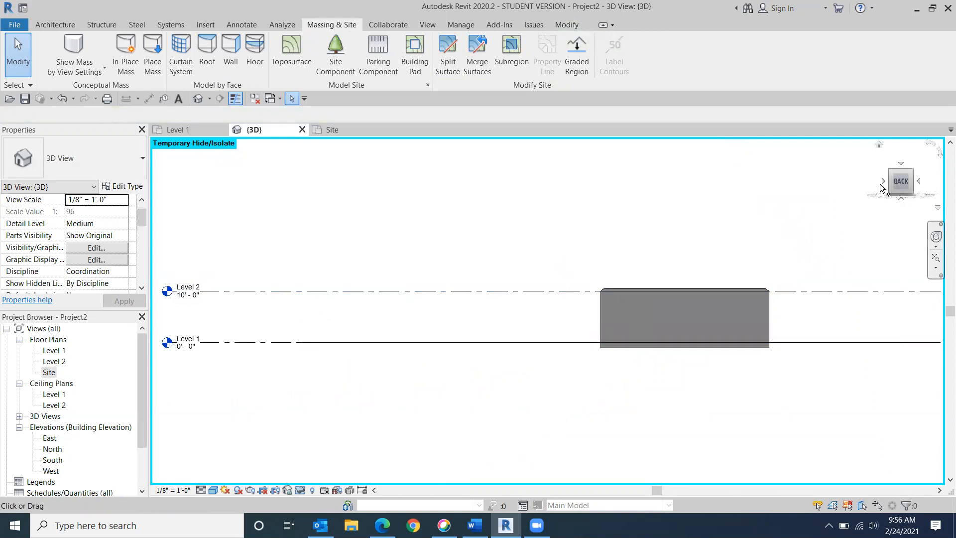
left_click_drag(895, 185, 914, 226)
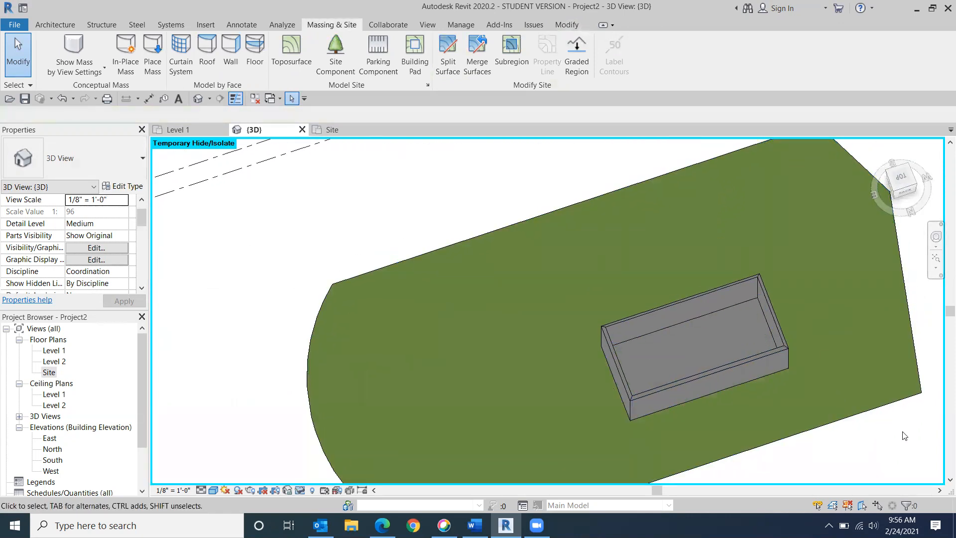
Step: Temporarily hide the building's Generic - 12" floor while looking at the model from directly below
left_click(902, 194)
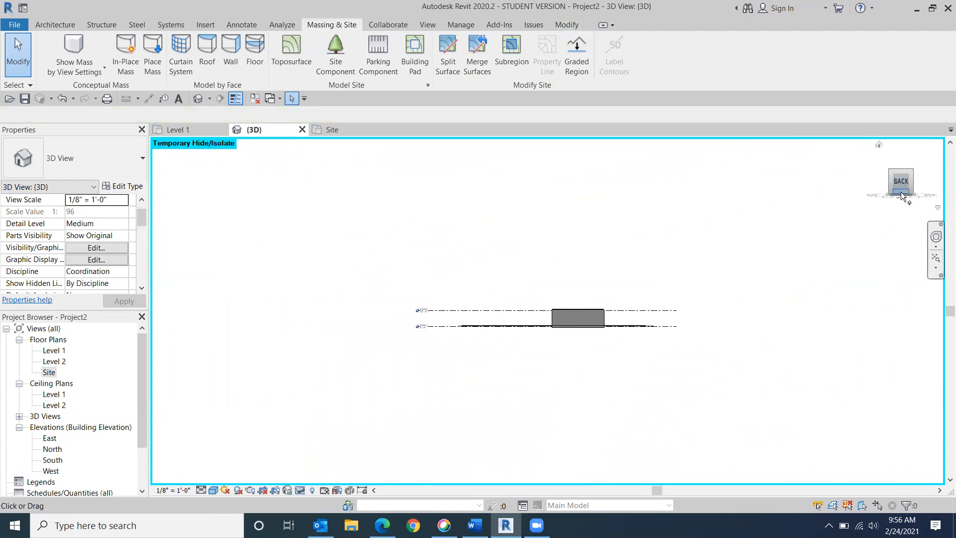
left_click(900, 193)
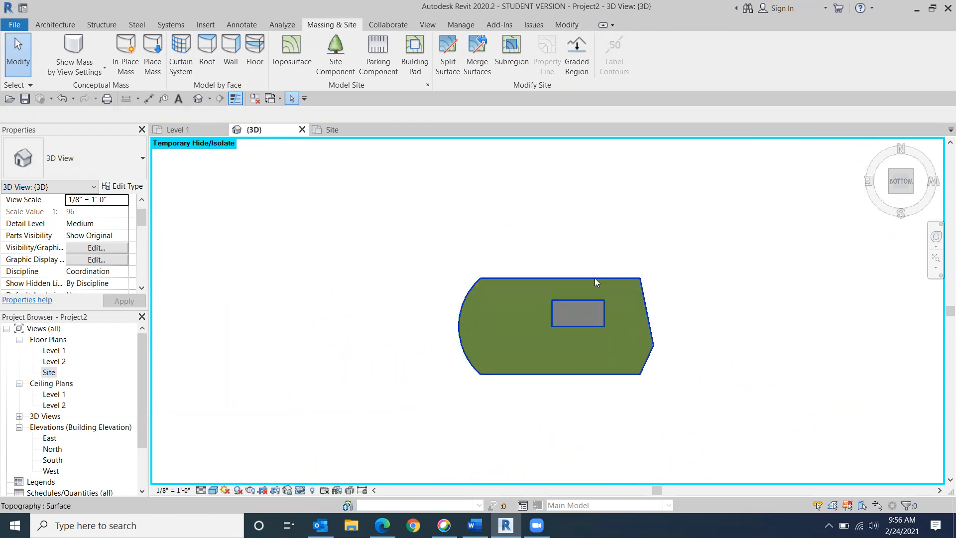
scroll(593, 278, "up", 4)
scroll(590, 382, "up", 1)
middle_click_drag(588, 380, 538, 402)
scroll(549, 202, "up", 1)
scroll(549, 202, "up", 1)
left_click(514, 352)
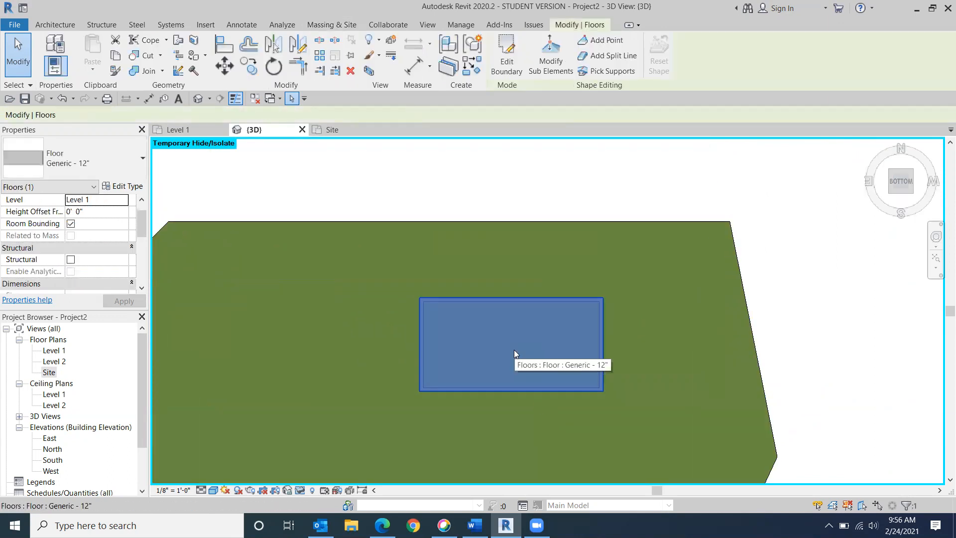
left_click(300, 489)
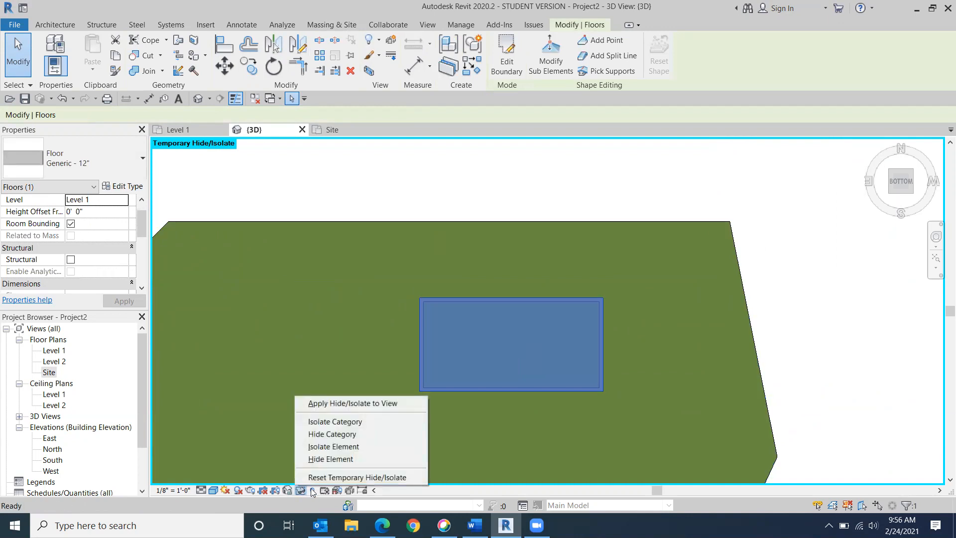
left_click(320, 458)
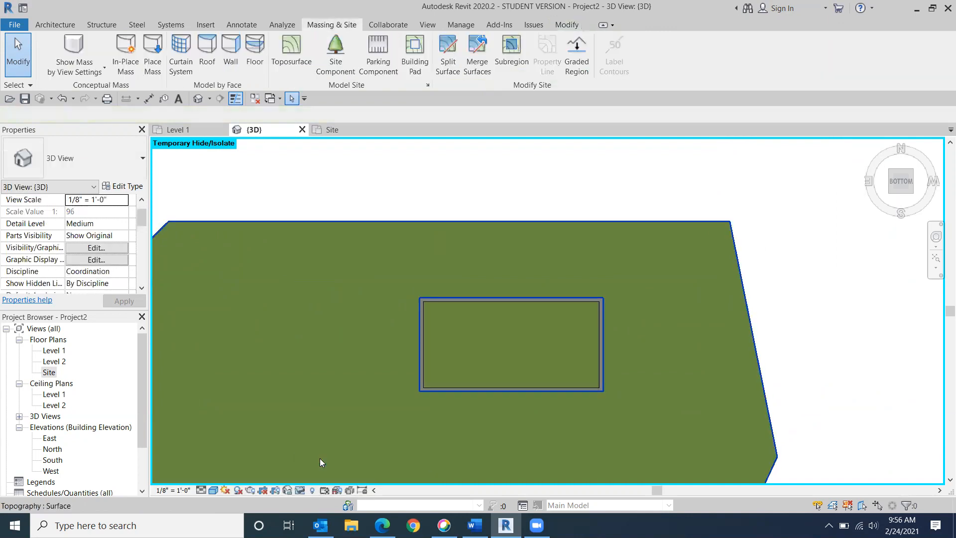
Step: Delete the rectangular toposurface piece inside the building footprint, keeping the surrounding site surface
left_click(517, 354)
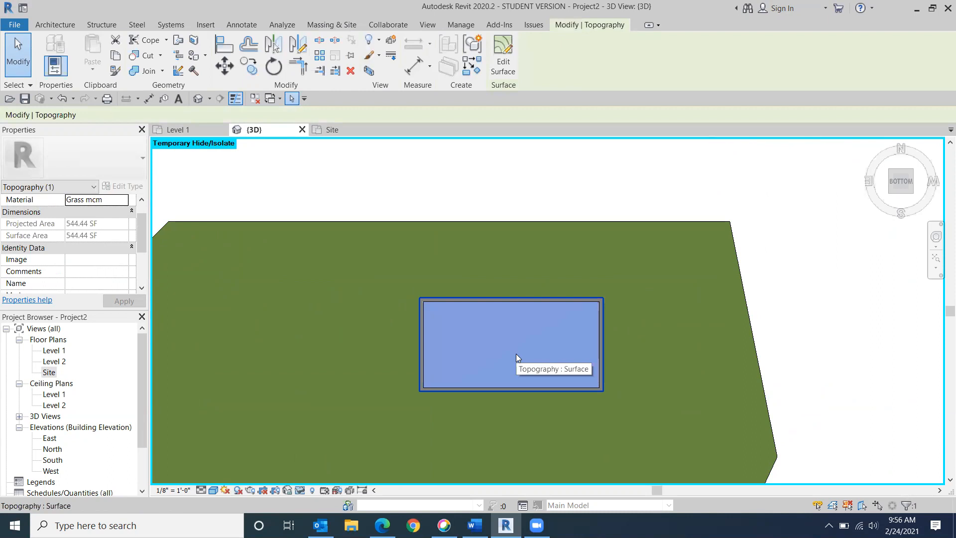
left_click(665, 416)
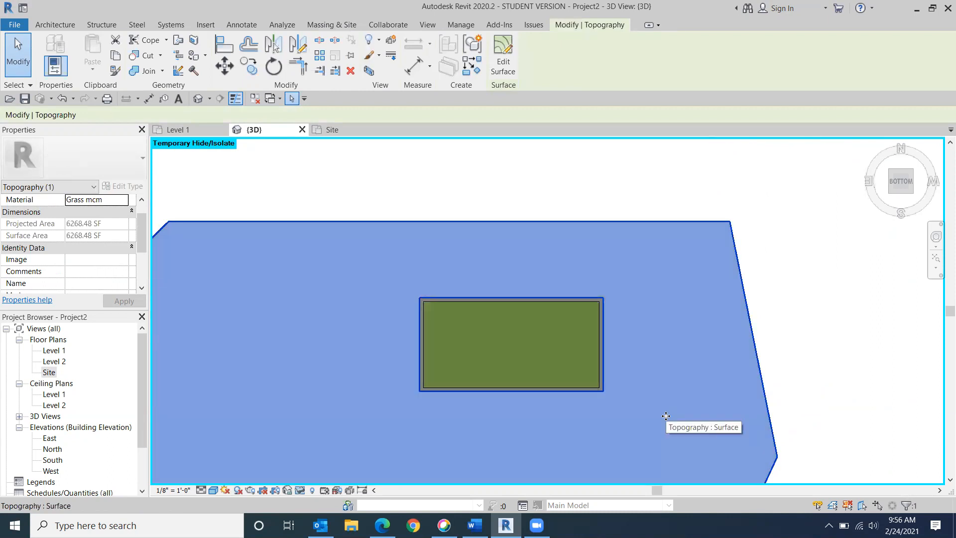
left_click(564, 323)
left_click(674, 405)
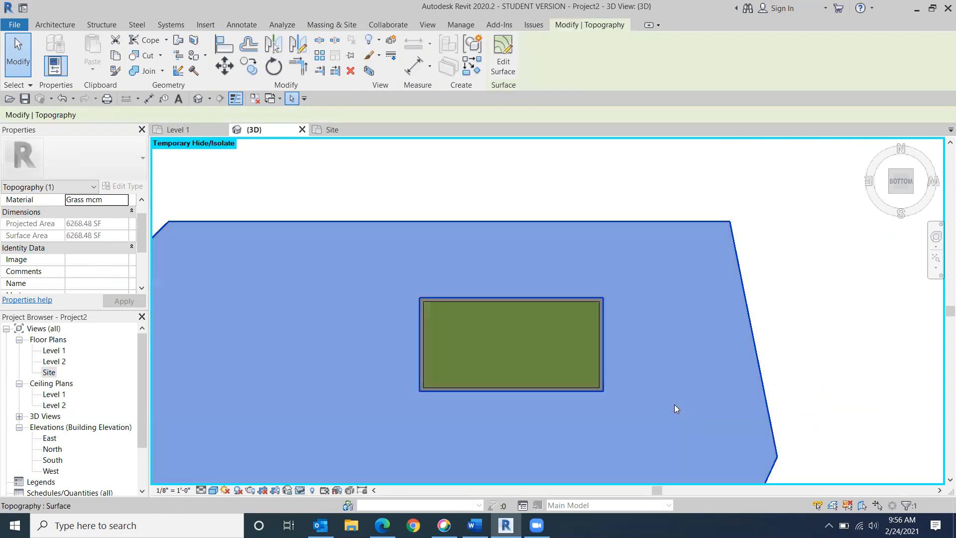
left_click(570, 332)
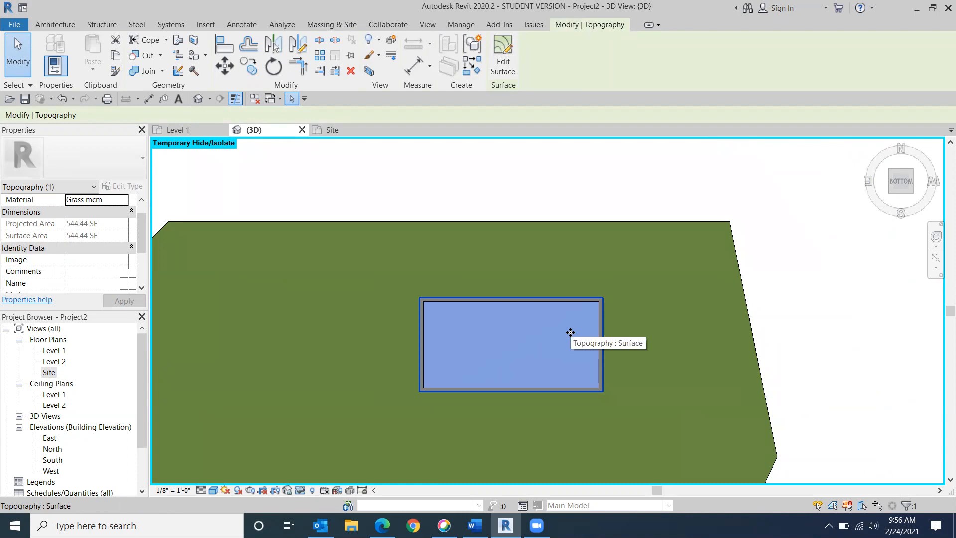
key("Delete")
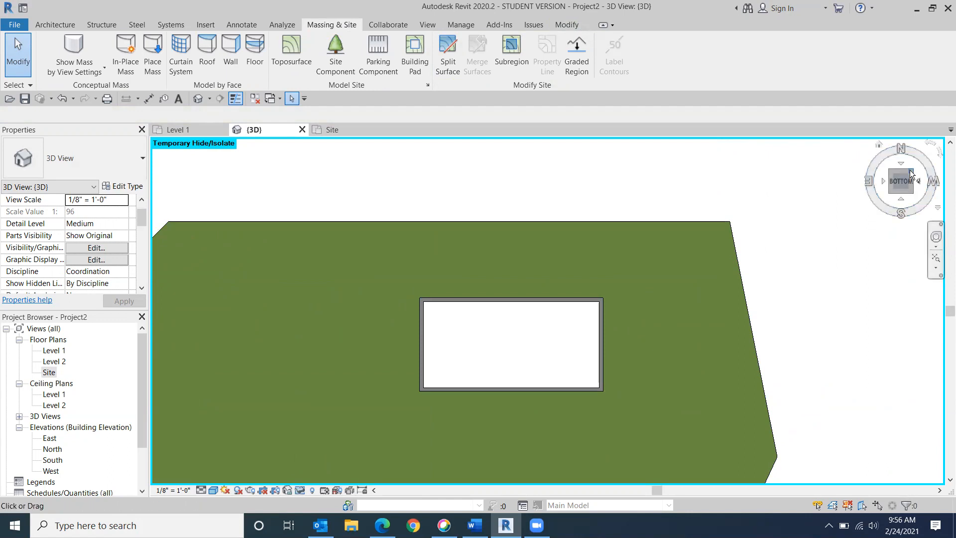
Step: Reset the temporary hide/isolate of the 3D view and check the whole site from above and from below
left_click(877, 146)
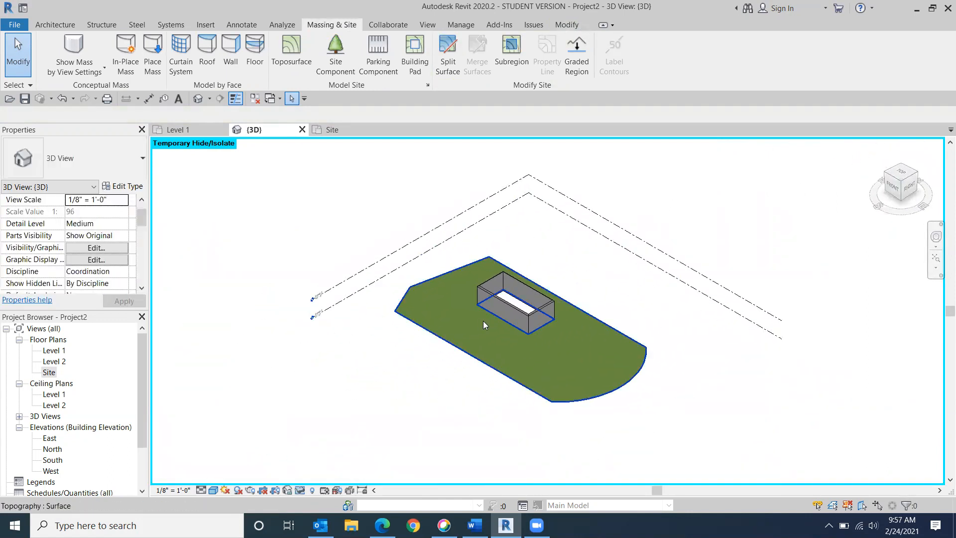
left_click(301, 489)
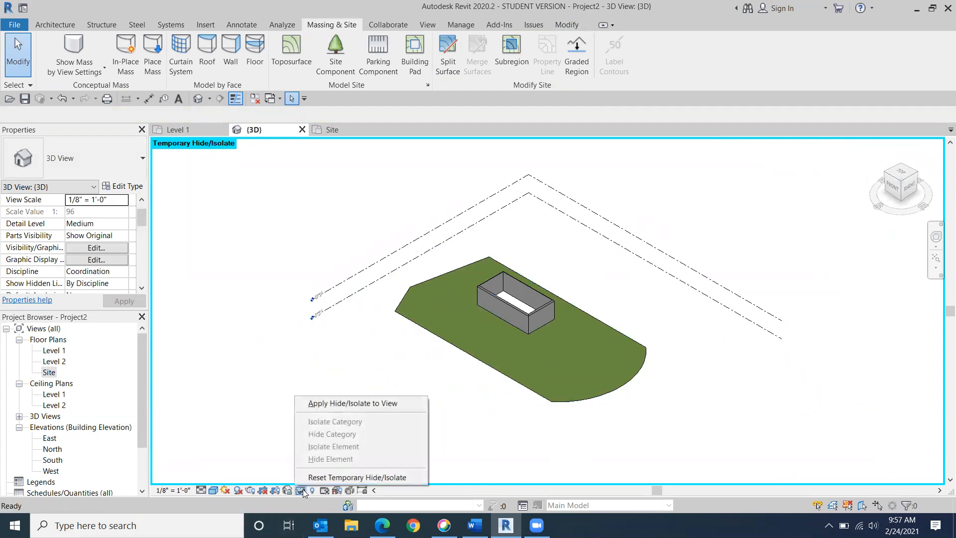
left_click(318, 477)
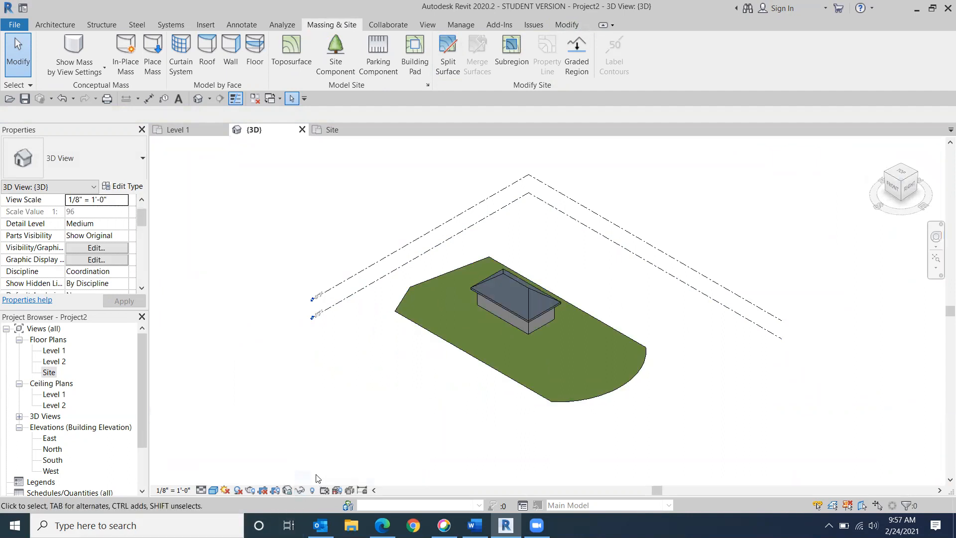
left_click(895, 195)
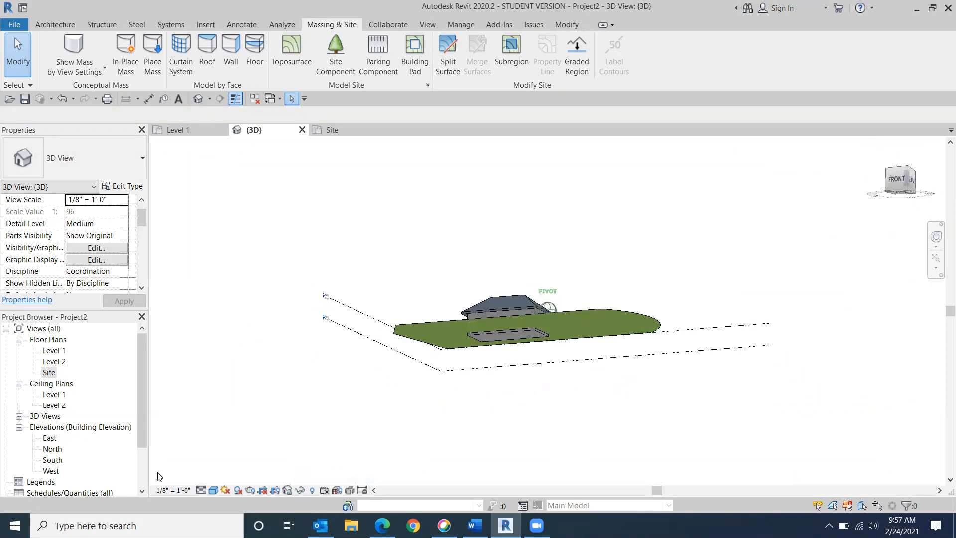
left_click_drag(930, 194, 918, 305)
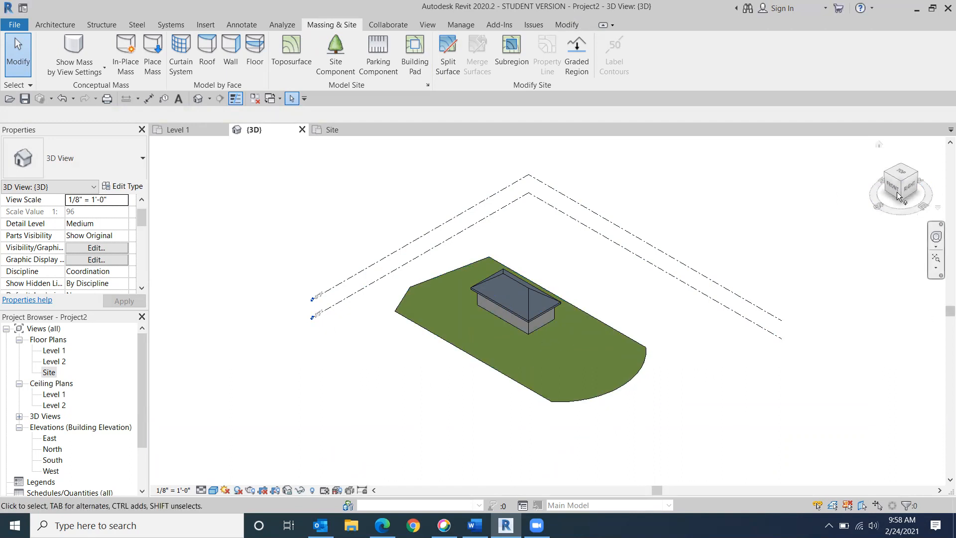
left_click_drag(902, 193, 943, 196)
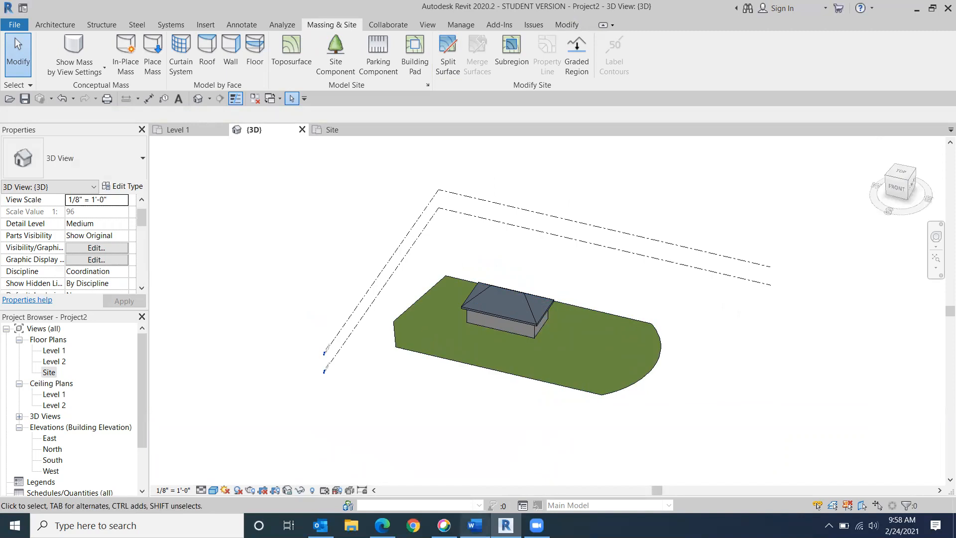
Step: Switch to Word and review the Class 9 outline for the next Revit topic
left_click(475, 525)
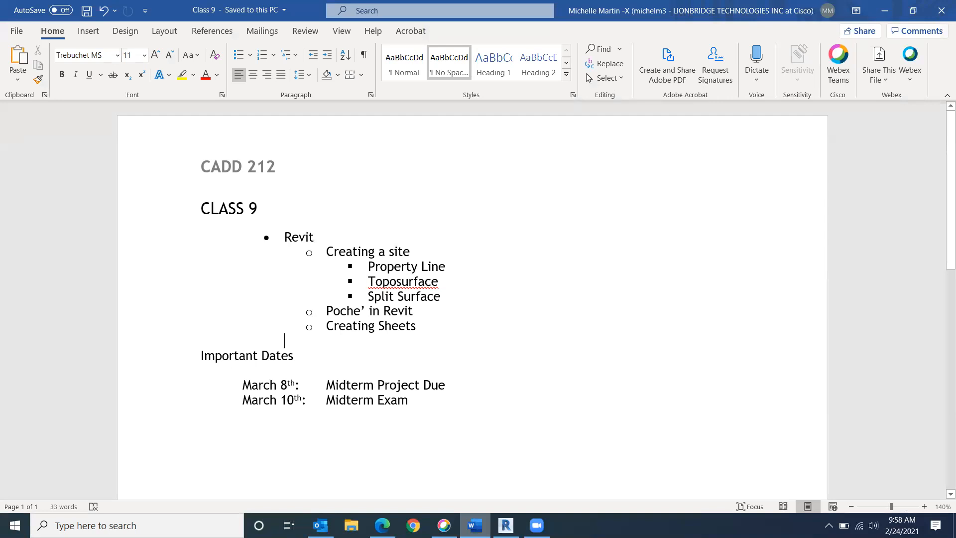
left_click(506, 525)
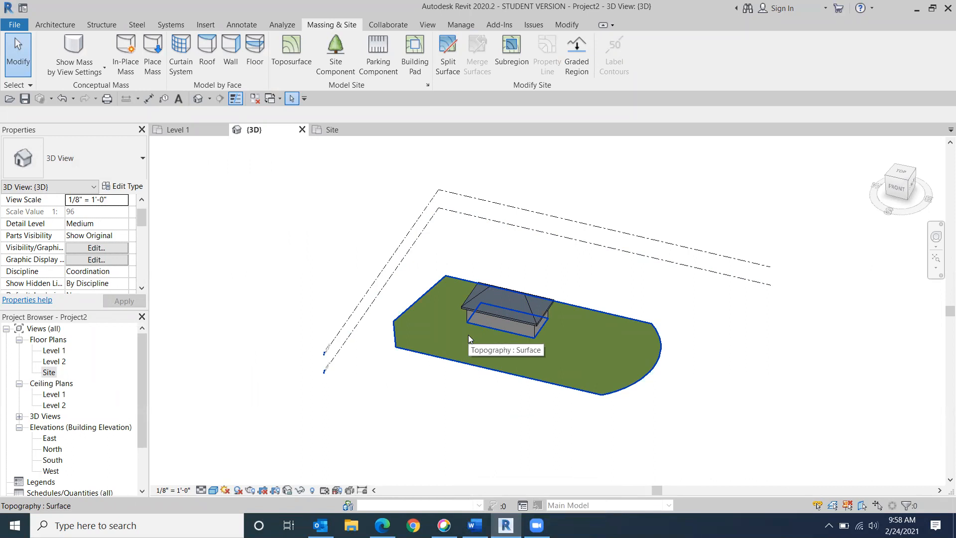
mouse_move(474, 526)
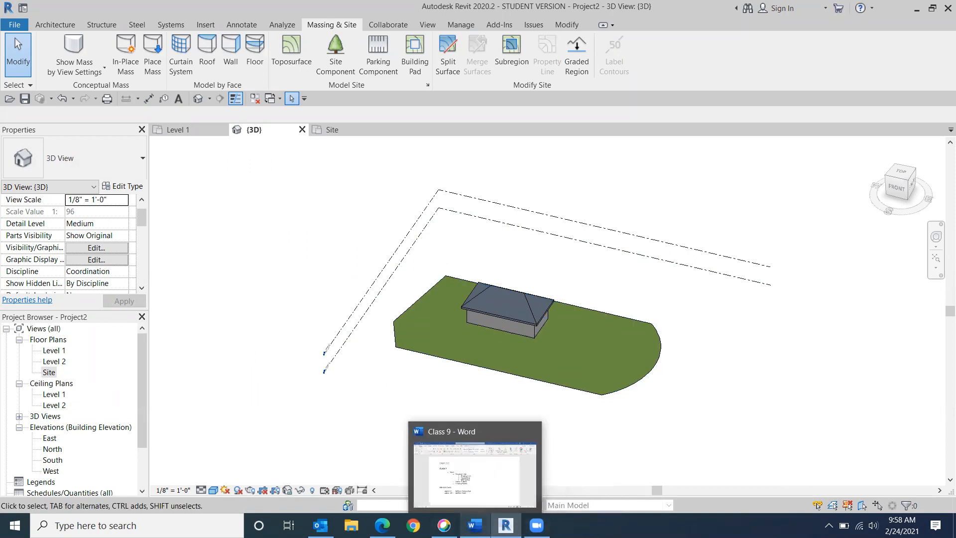
left_click(475, 525)
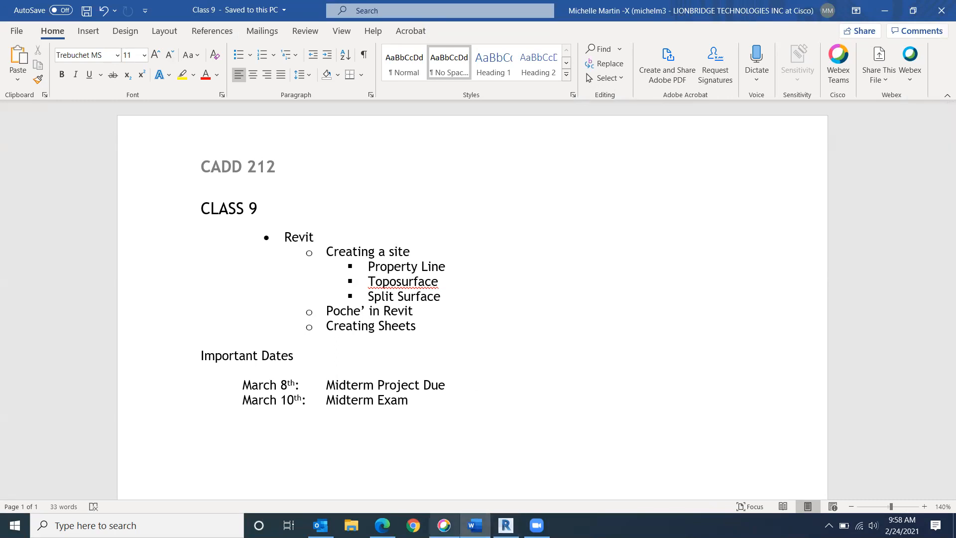
mouse_move(444, 525)
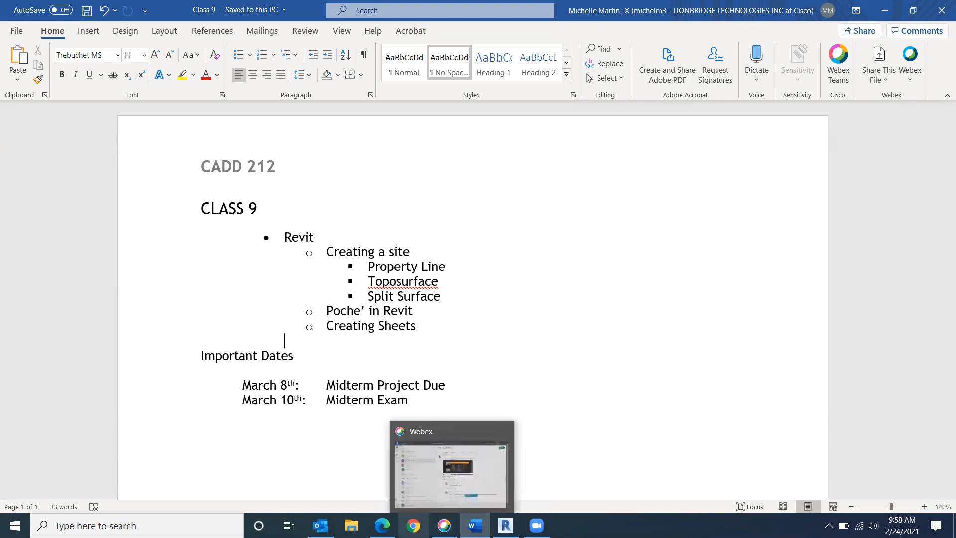
Step: Switch to the Edge browser and search the web in a new tab for "poche in revit"
left_click(382, 525)
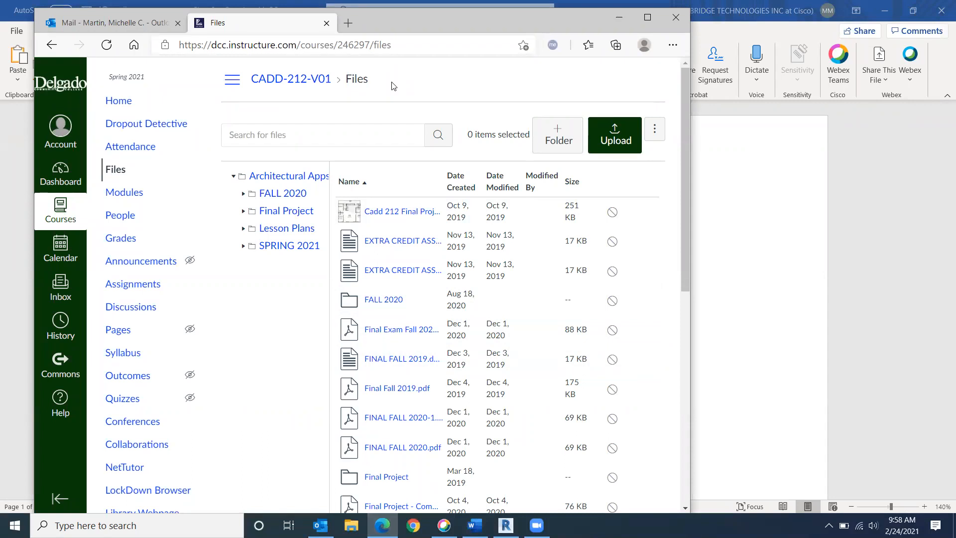
left_click(347, 23)
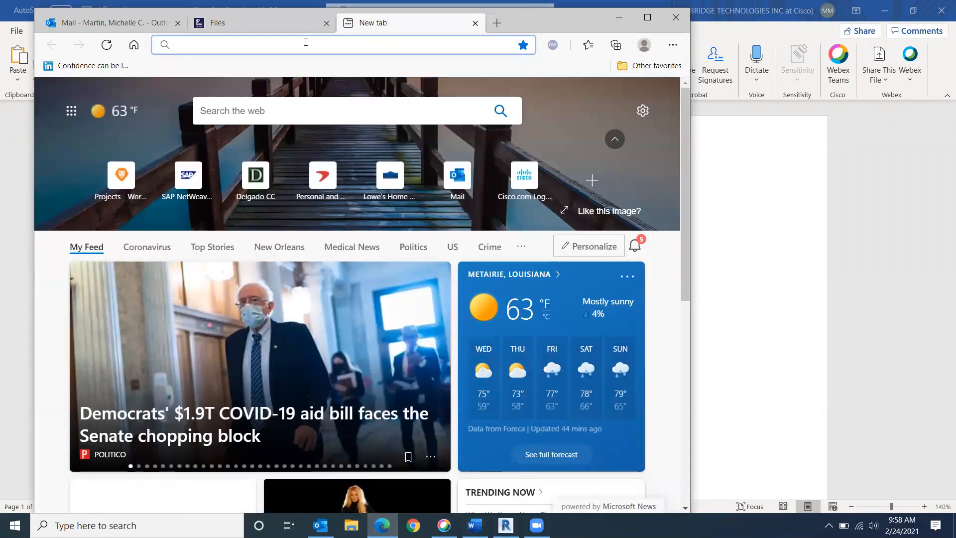
type("pochee")
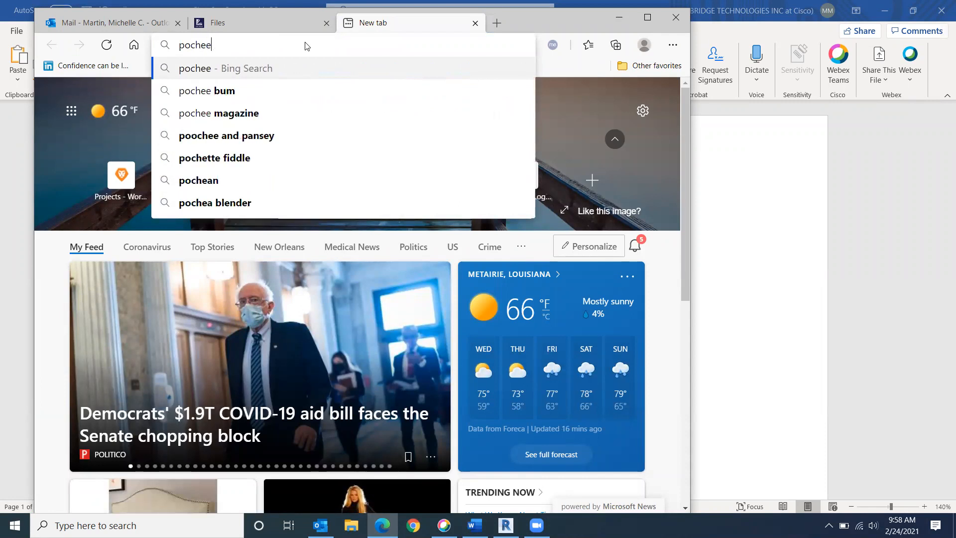
key("BackSpace")
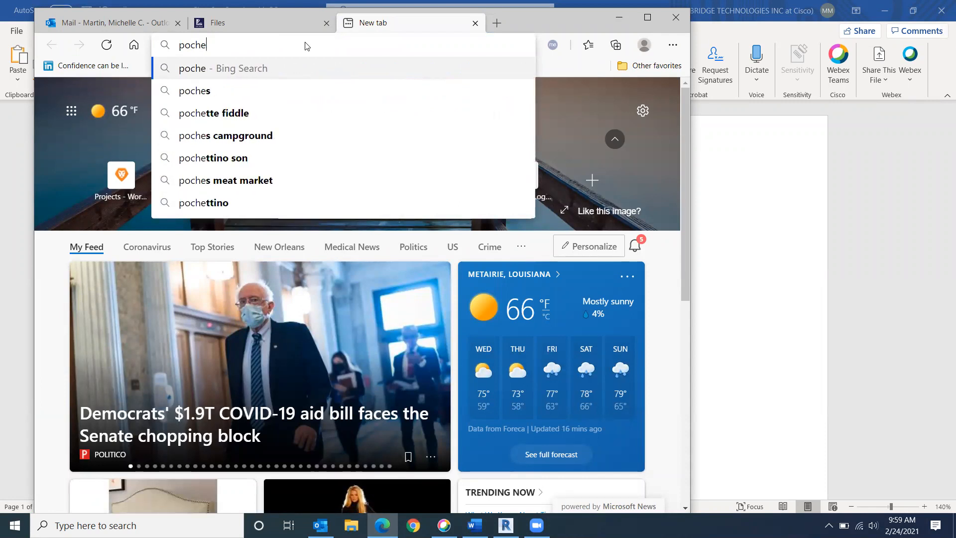
type("'")
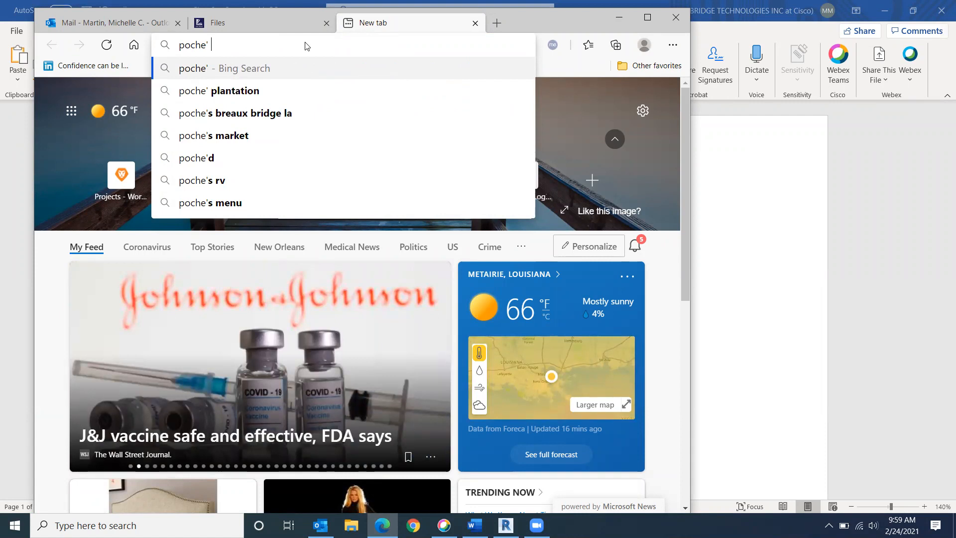
type(" in")
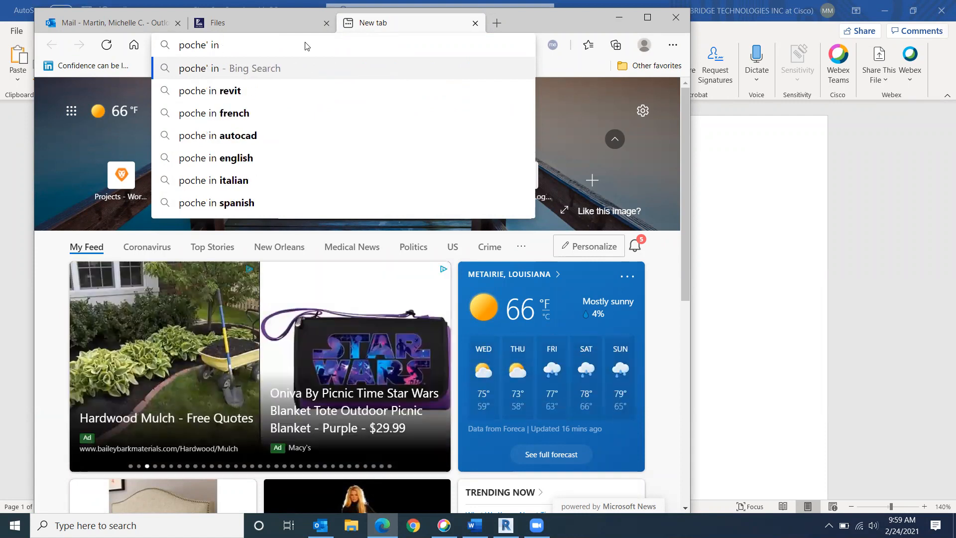
left_click(219, 93)
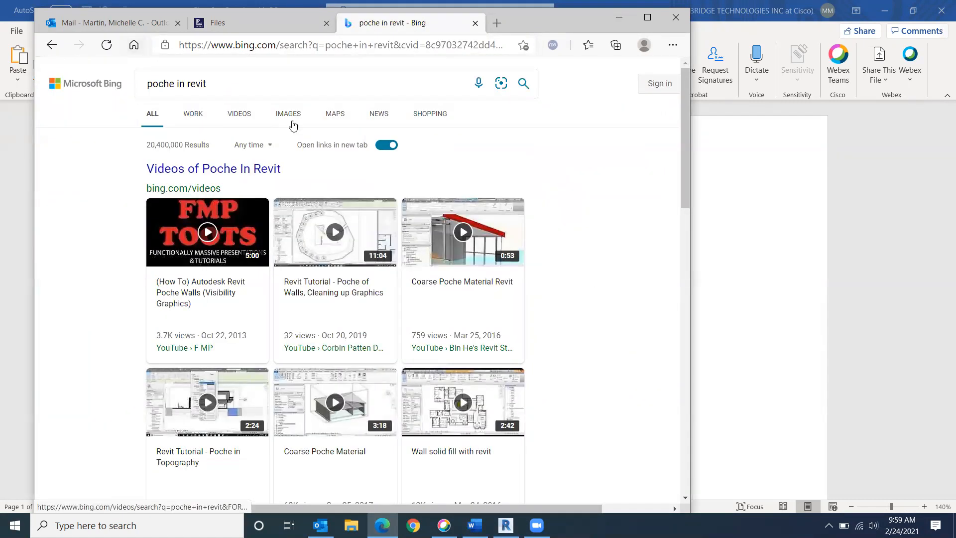
Step: Show the image results and browse them for examples of poche in floor plans and sections
left_click(289, 114)
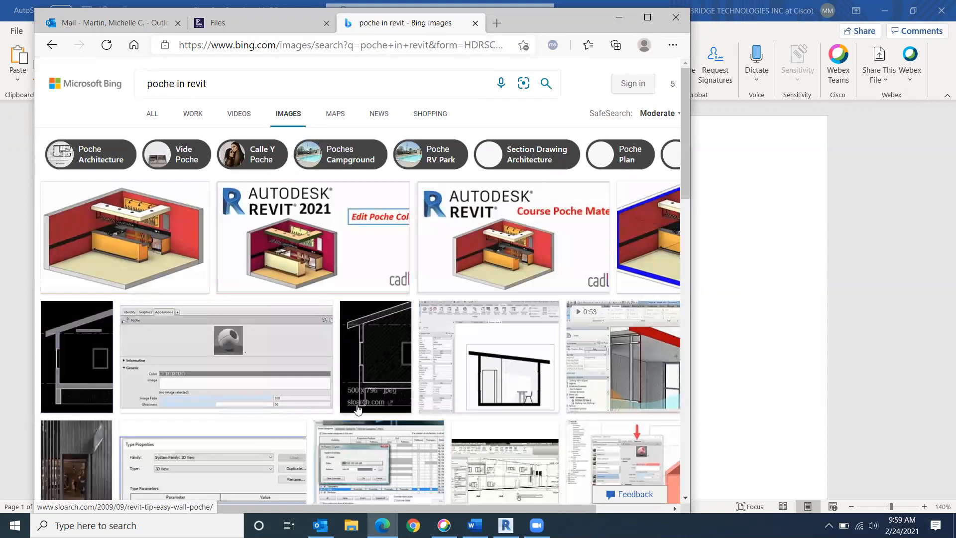
scroll(465, 315, "down", 8)
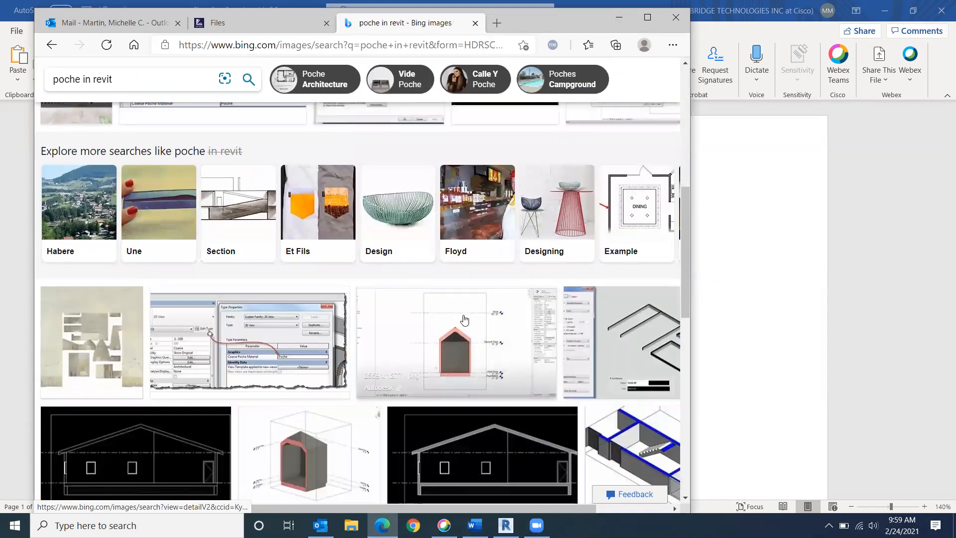
scroll(463, 321, "down", 8)
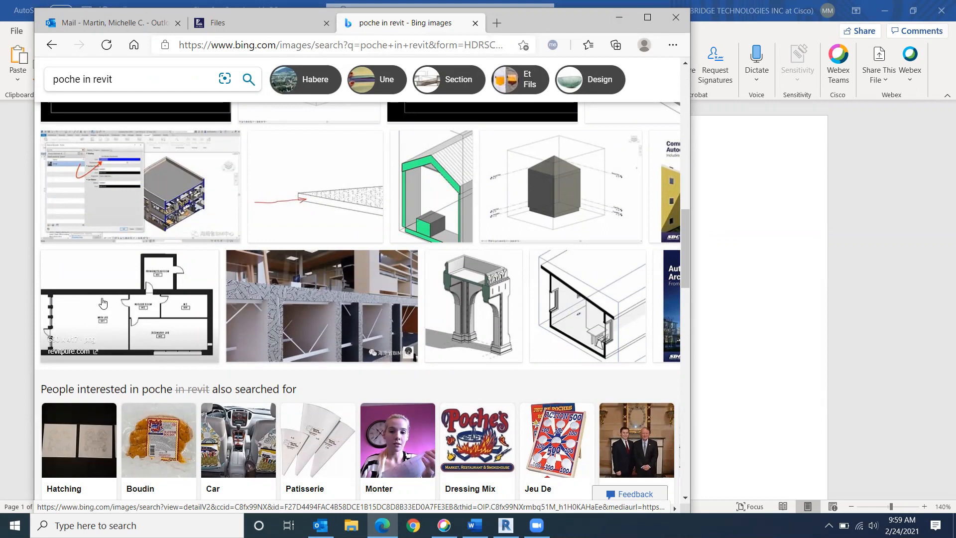
Step: Switch to Revit and open the Level 1 floor plan
left_click(816, 335)
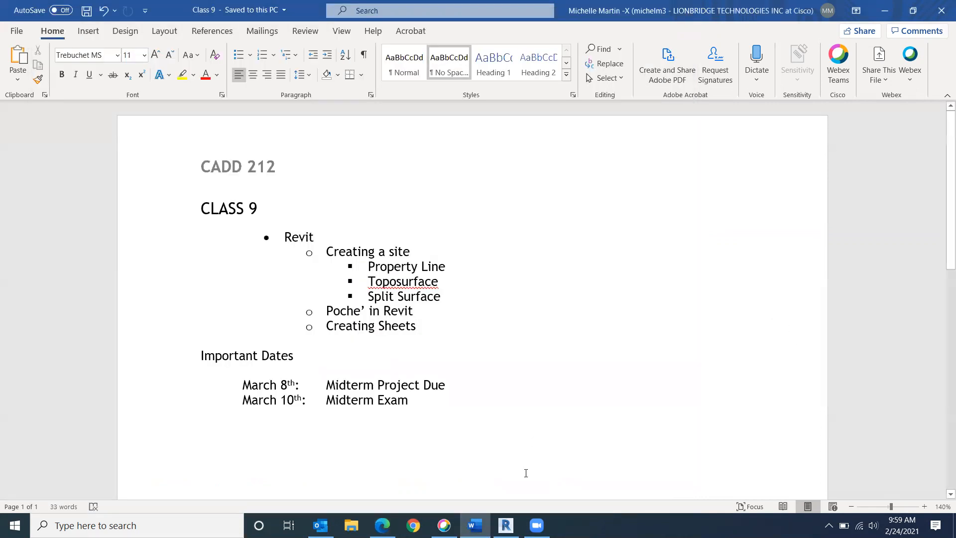
left_click(505, 525)
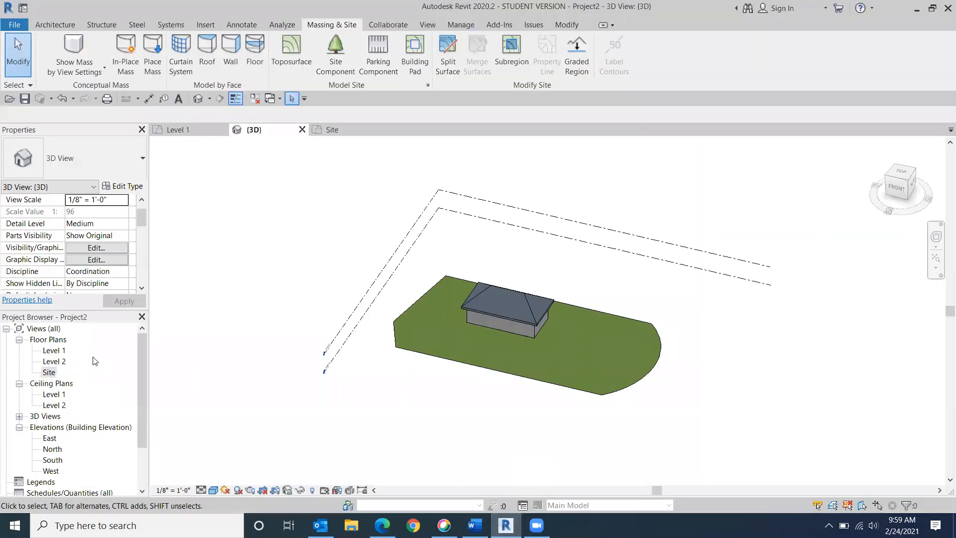
double_click(54, 350)
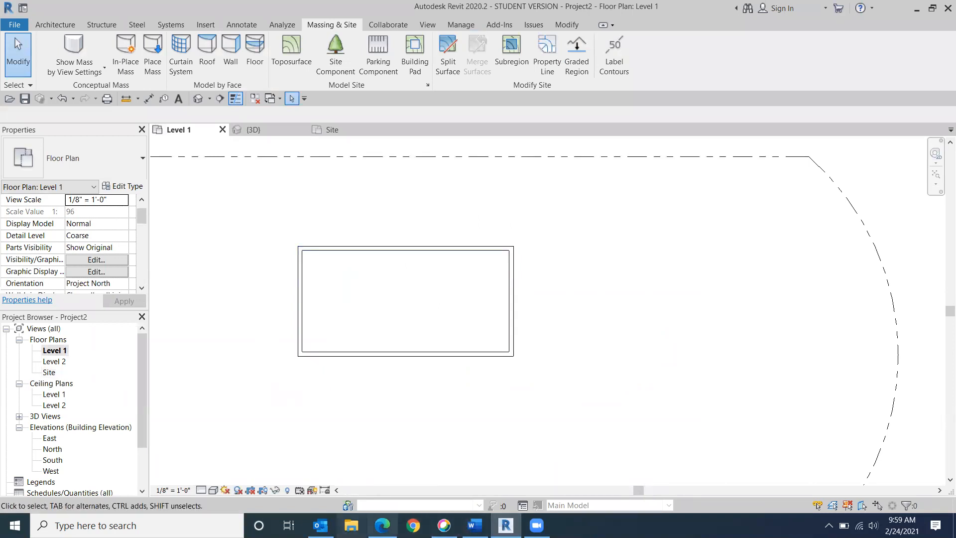
Step: Switch to Edge to review the floor plan example with solid black walls, and return to Revit
left_click(382, 525)
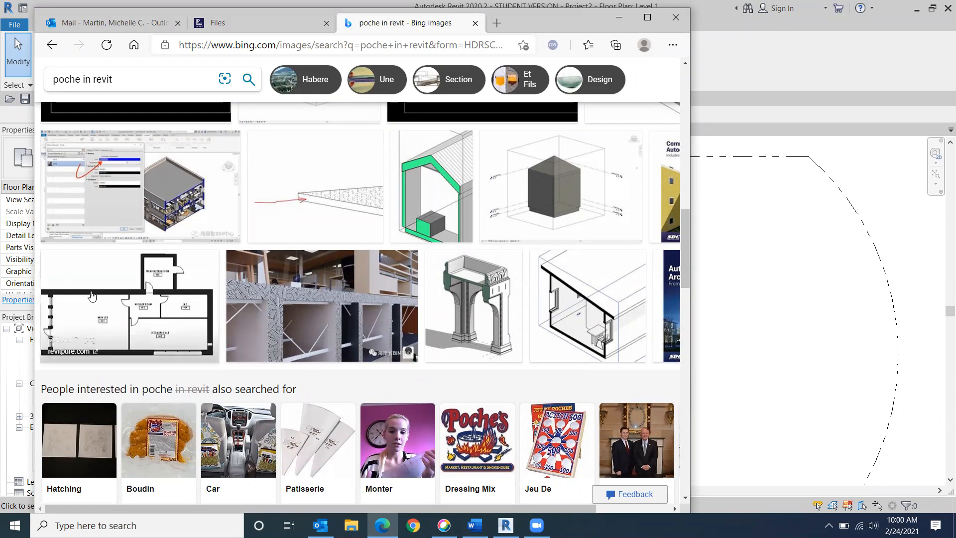
left_click(736, 362)
Step: Open the by-element view graphics override for the building's right-hand Generic - 8" wall
scroll(418, 235, "up", 2)
scroll(449, 273, "up", 1)
middle_click_drag(450, 272, 487, 215)
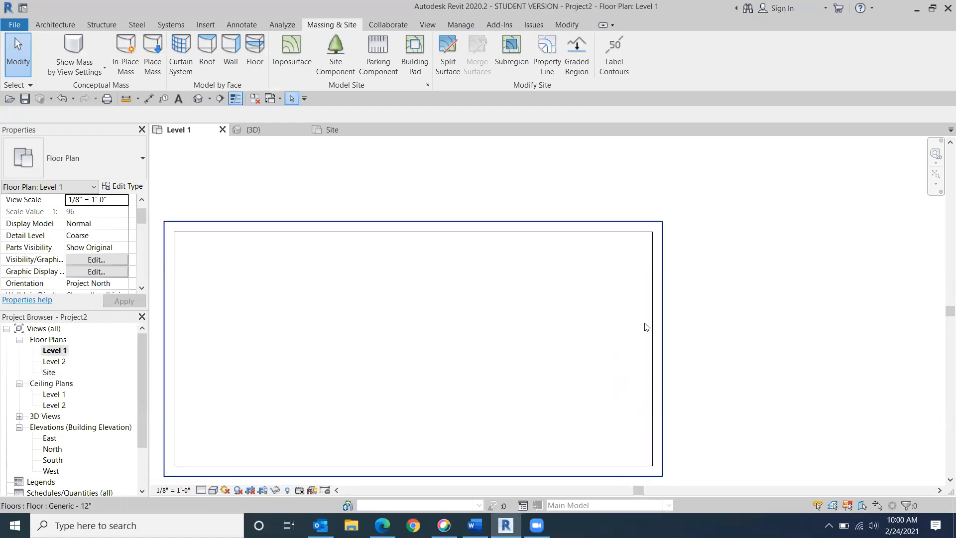
left_click(661, 306)
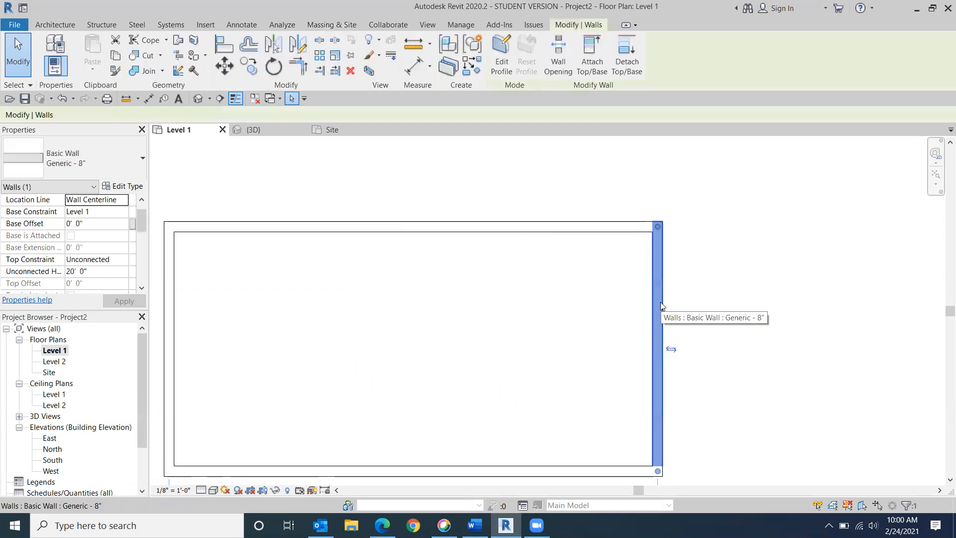
right_click(661, 303)
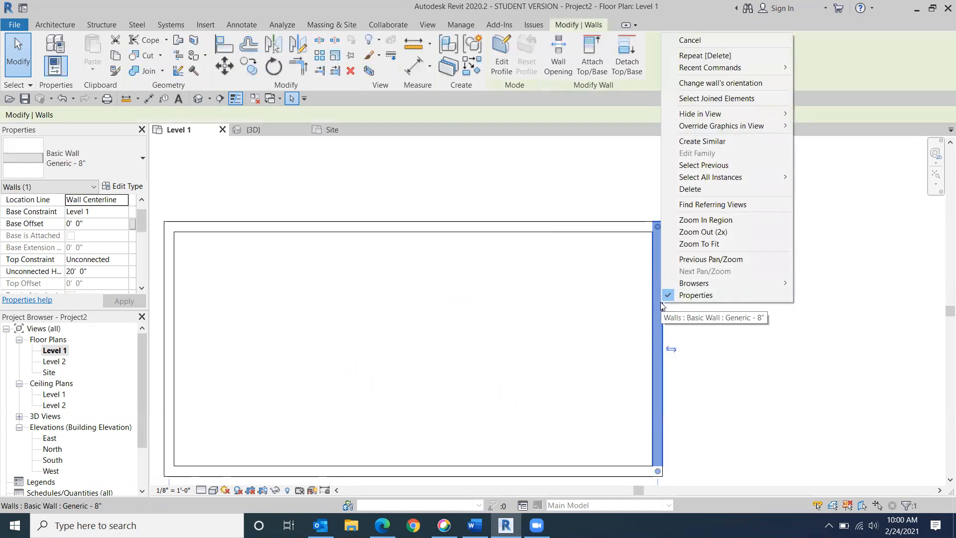
mouse_move(727, 125)
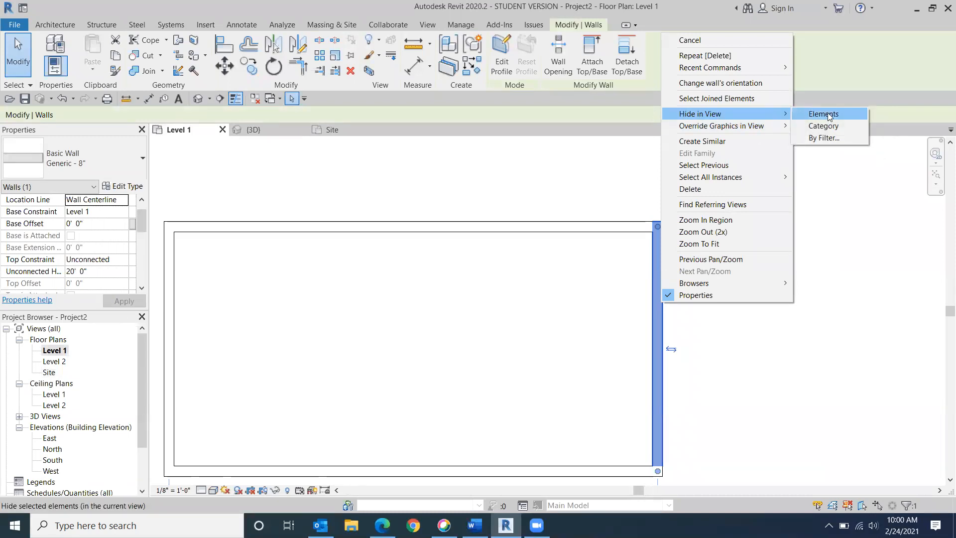
mouse_move(792, 130)
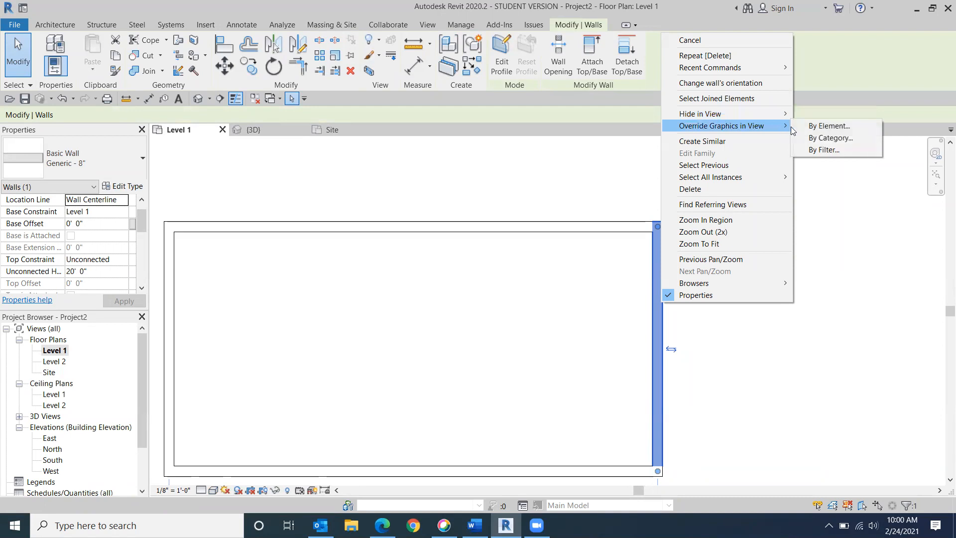
left_click(824, 125)
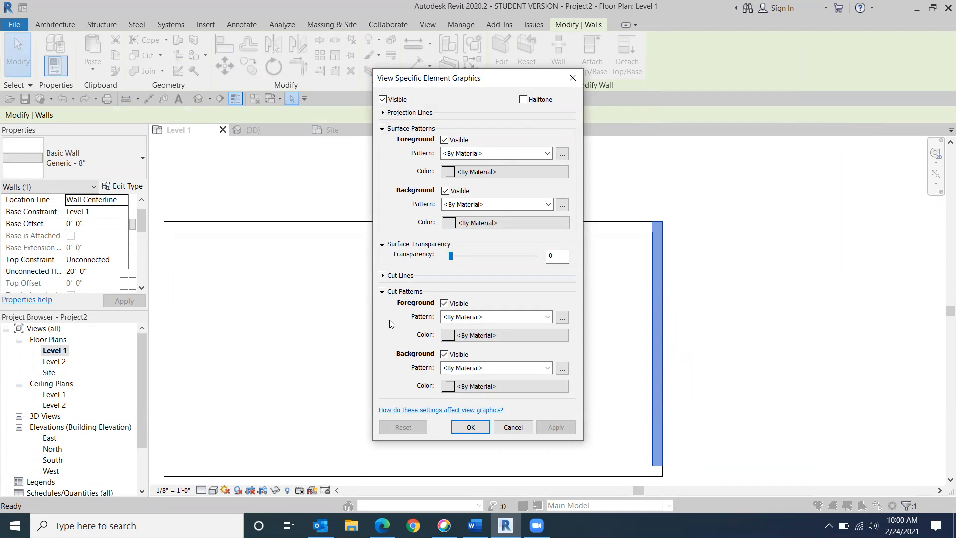
Step: Override the wall's foreground cut pattern with a black Solid fill and apply it
left_click(548, 318)
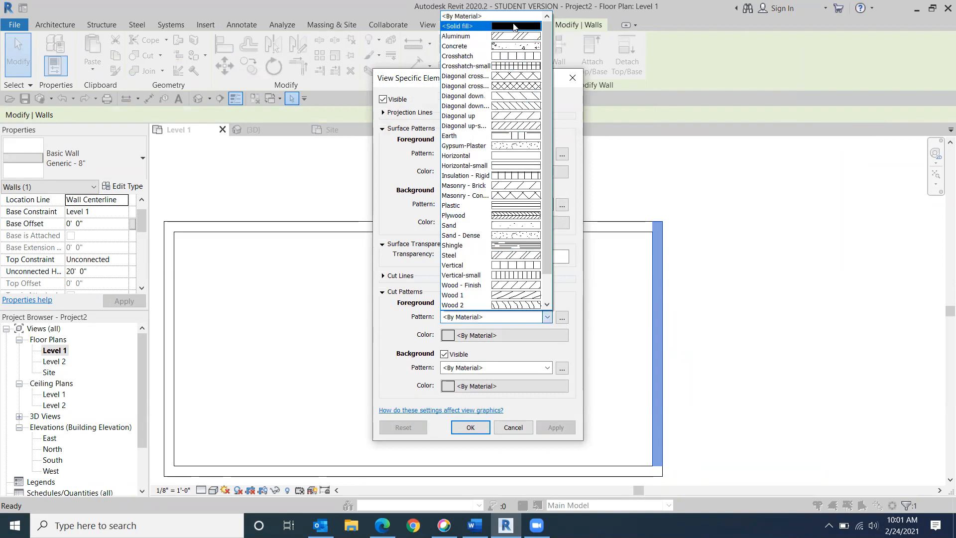
left_click(513, 27)
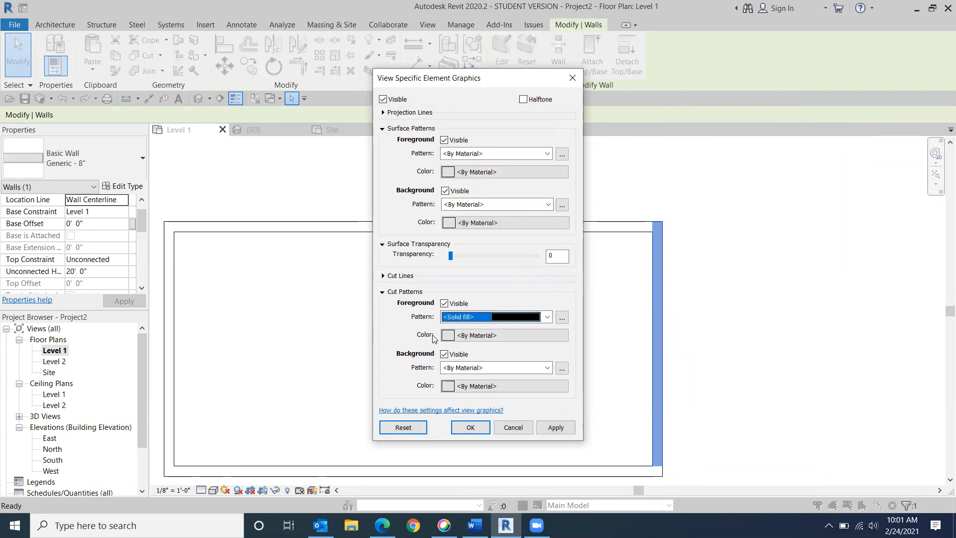
left_click(507, 336)
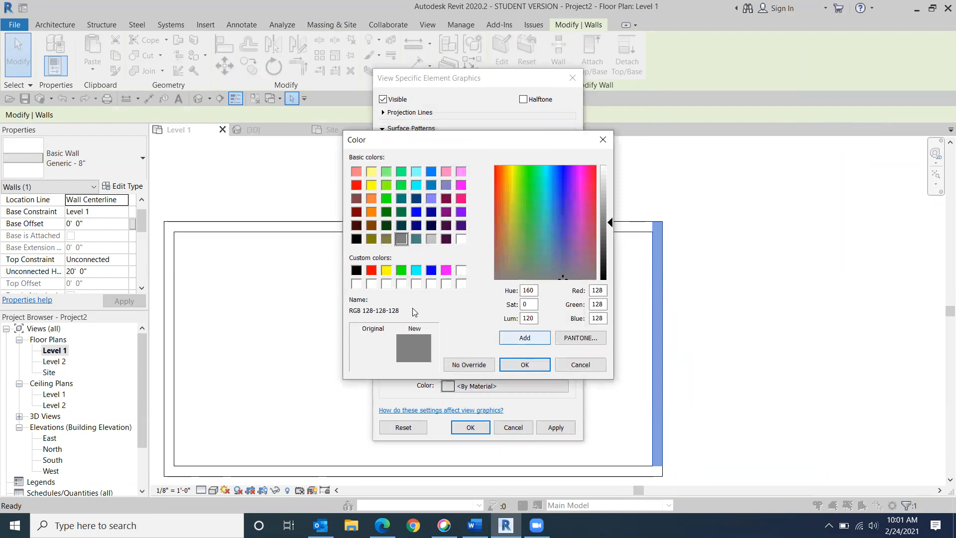
left_click(355, 273)
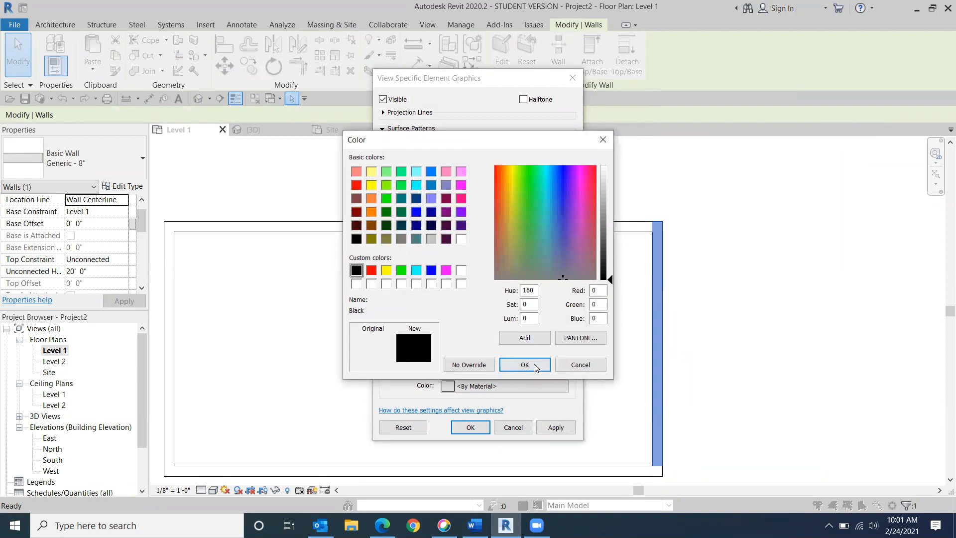
left_click(533, 364)
left_click(470, 427)
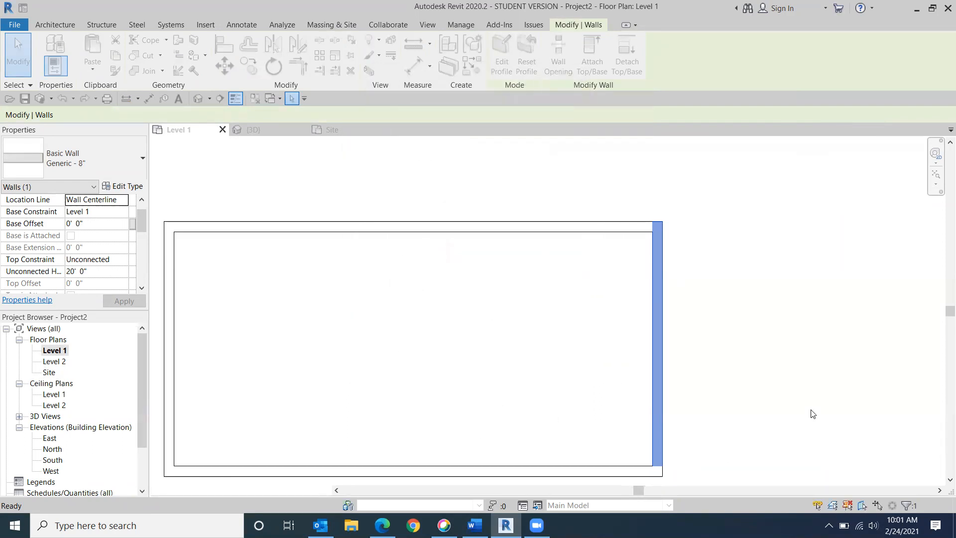
left_click(803, 389)
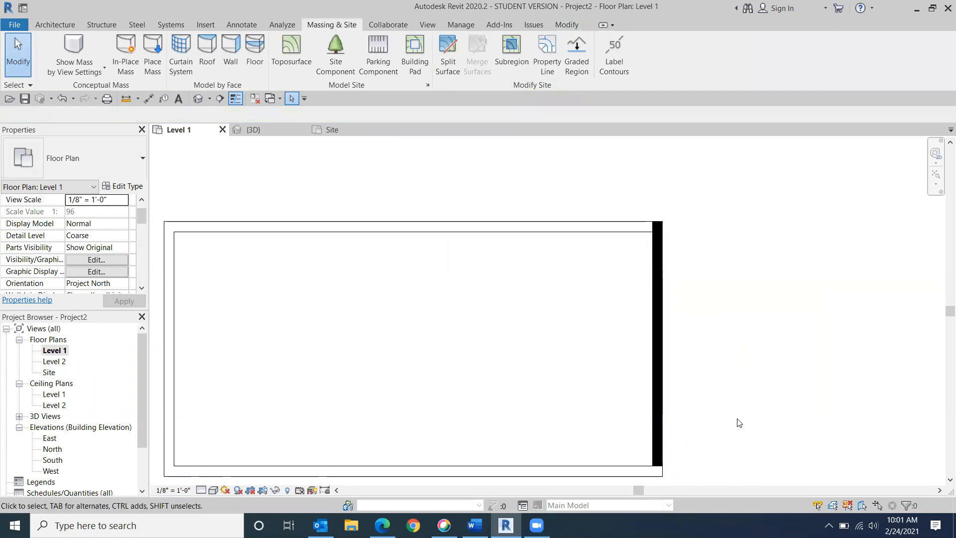
Step: Open the by-category view graphics override from the building's upper horizontal Generic - 8" wall
scroll(734, 247, "down", 2)
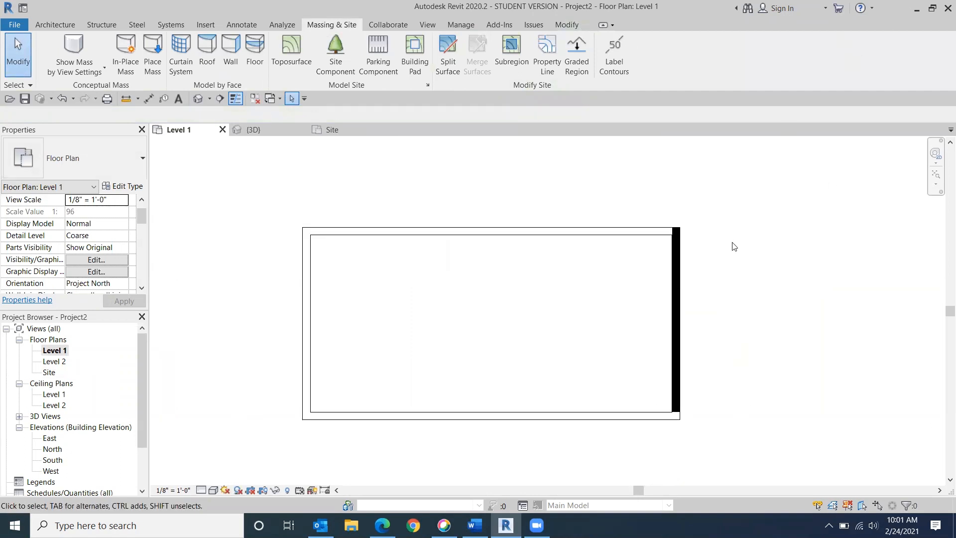
scroll(733, 246, "down", 1)
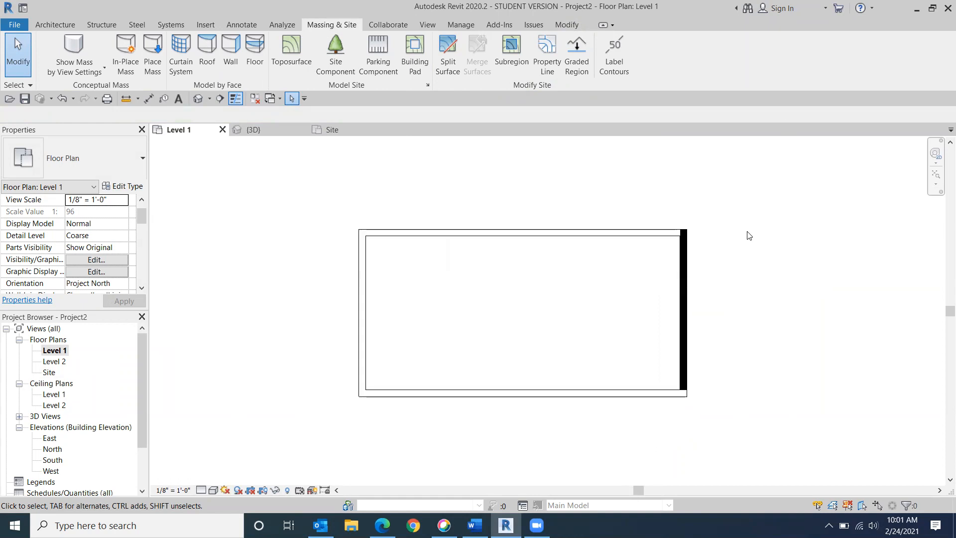
left_click(522, 232)
right_click(522, 236)
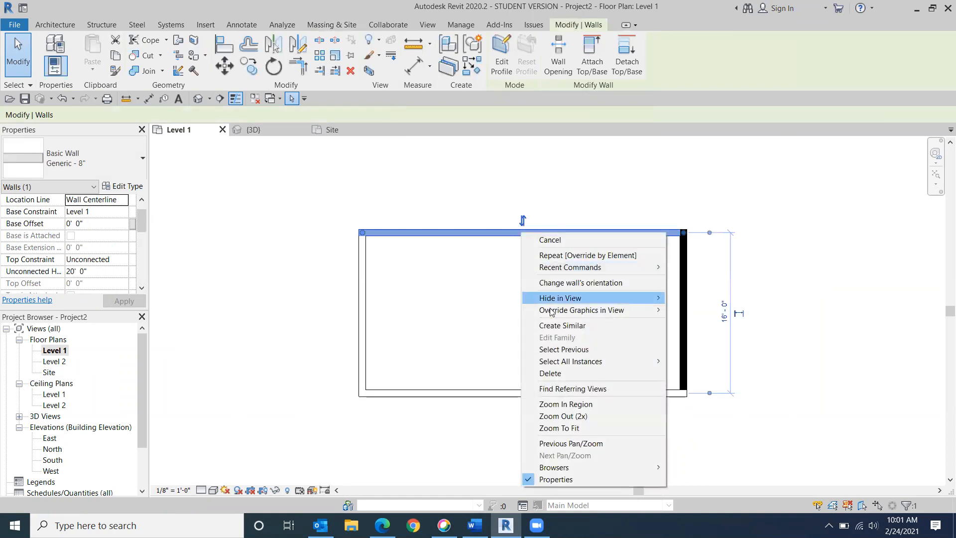
mouse_move(551, 310)
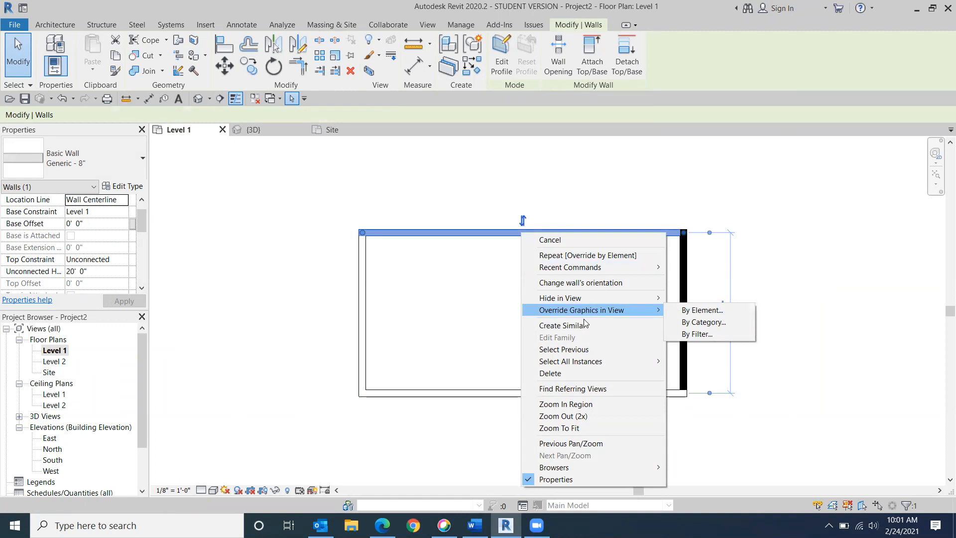
left_click(688, 322)
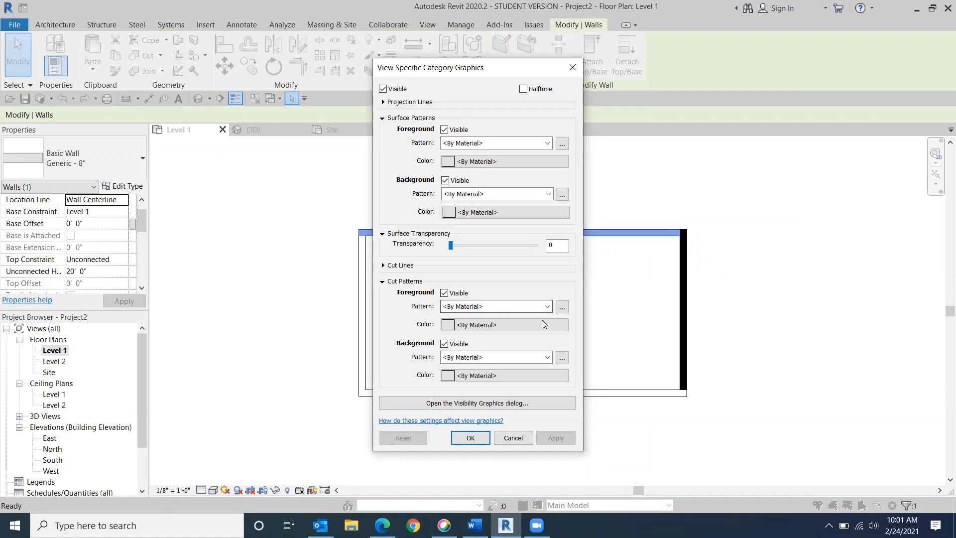
Step: Override the wall category's foreground cut pattern with Solid fill in gray RGB 128-128-128 and apply it
left_click(547, 307)
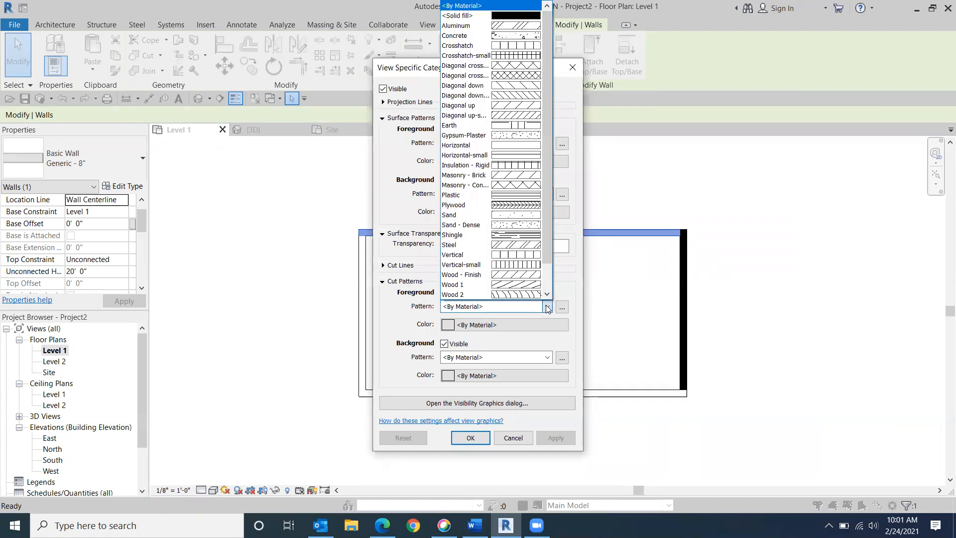
left_click(519, 18)
left_click(473, 327)
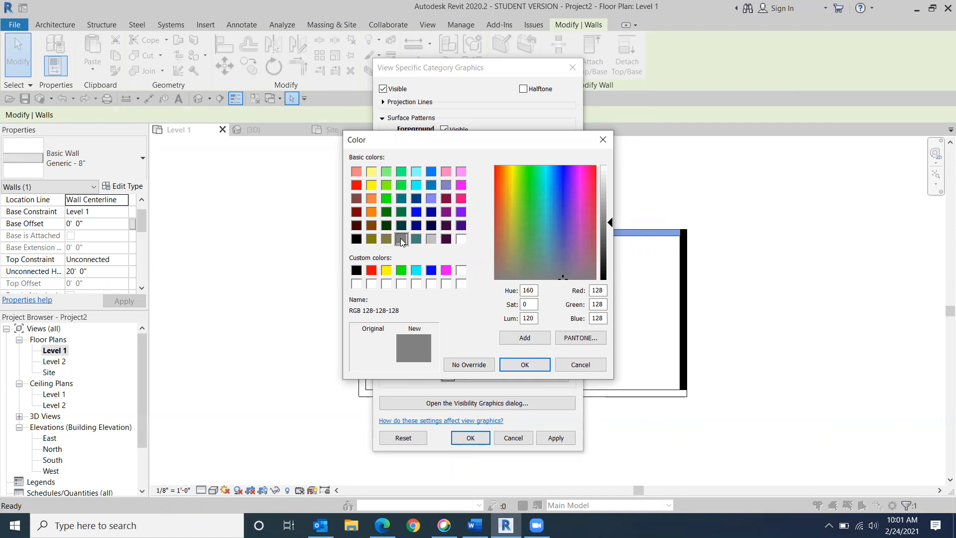
left_click(526, 369)
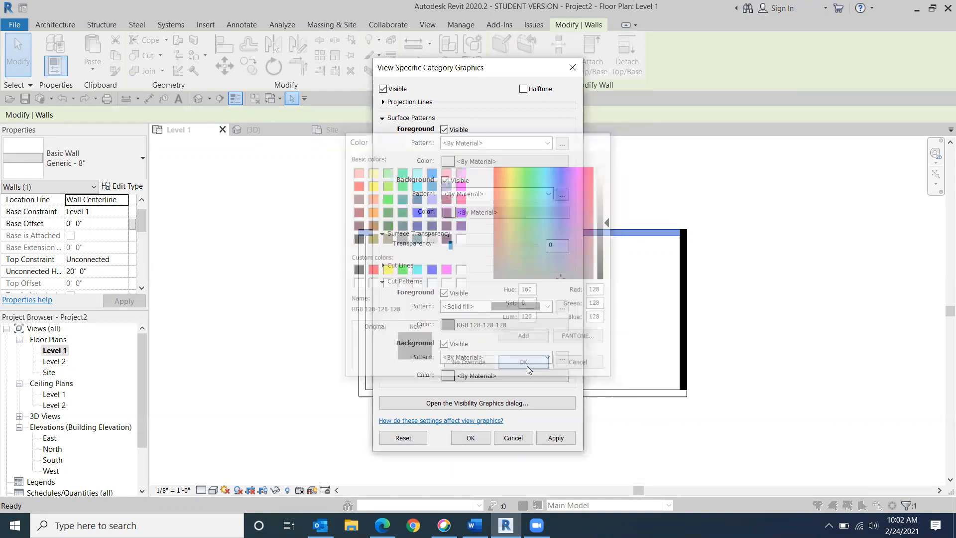
left_click(470, 438)
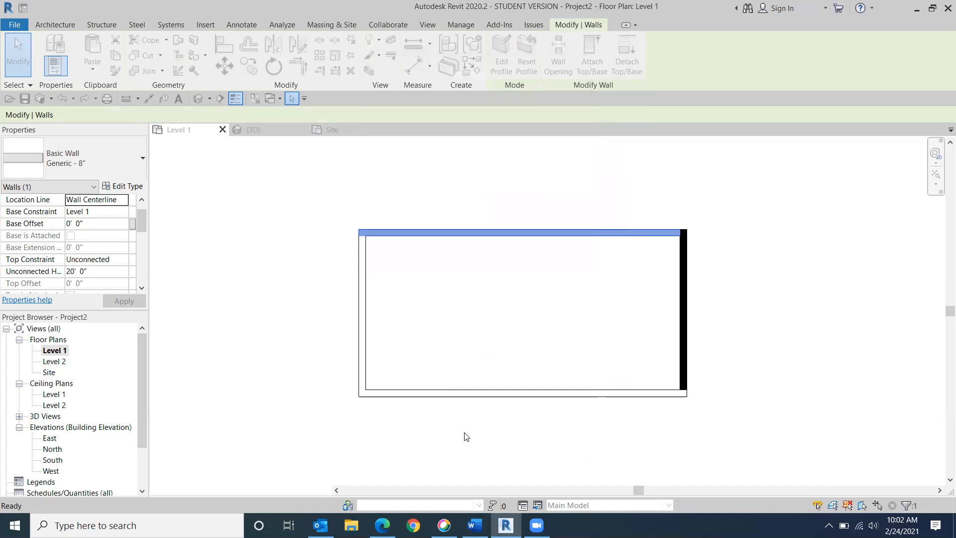
left_click(890, 405)
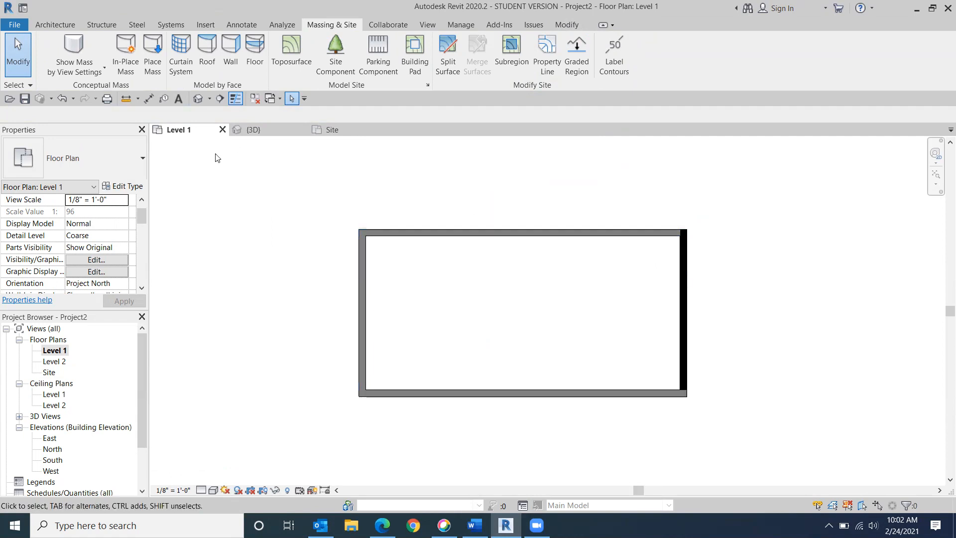
Step: Change the right-hand wall's by-element foreground cut pattern color to RGB 128-128-128 and apply it
left_click(682, 312)
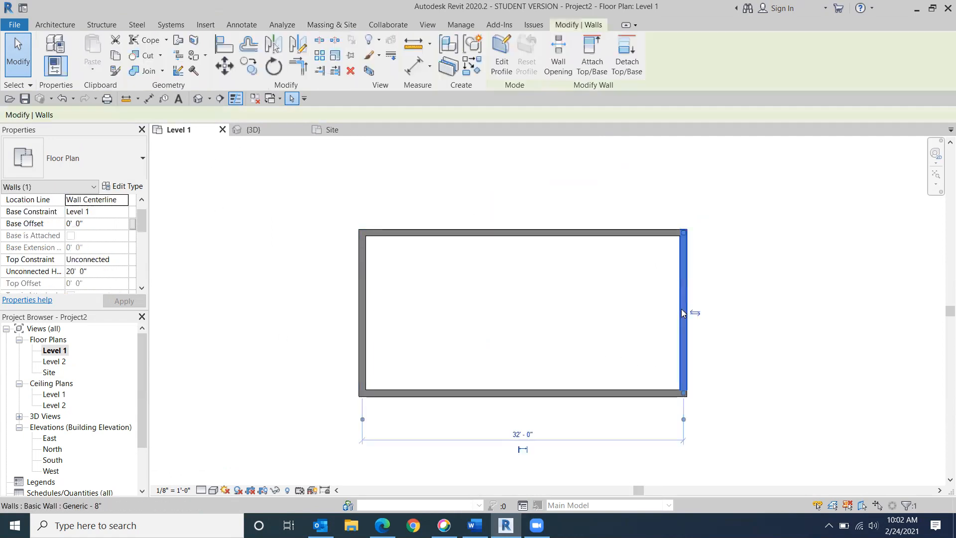
right_click(682, 313)
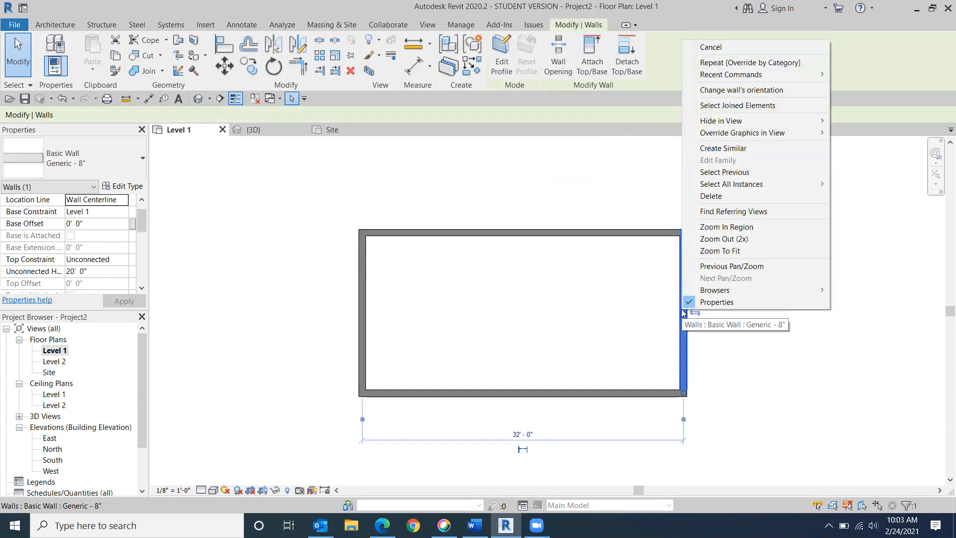
mouse_move(730, 138)
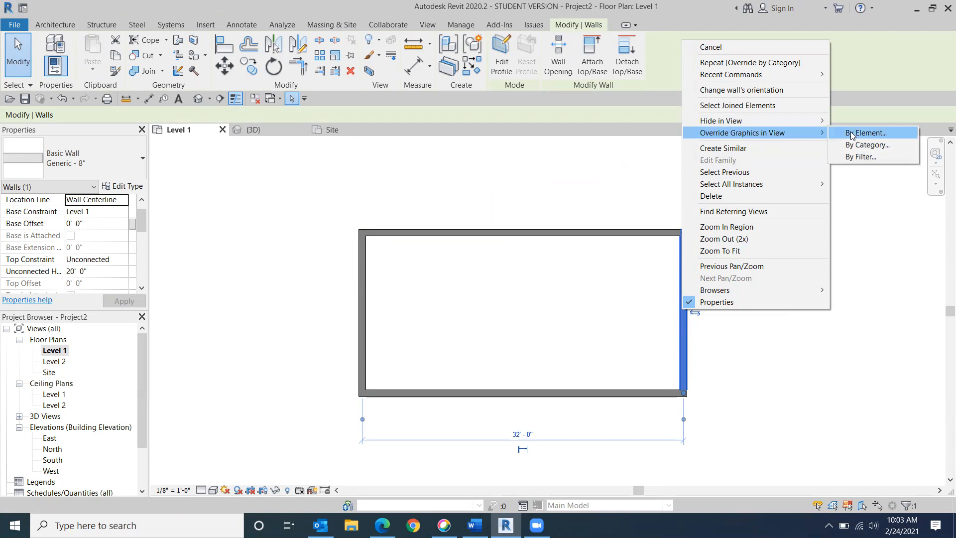
left_click(865, 133)
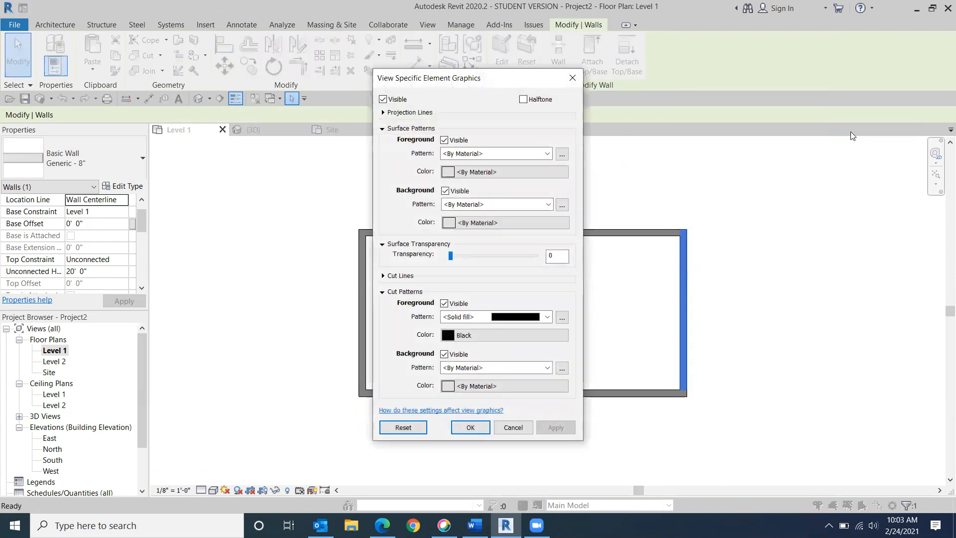
left_click(518, 331)
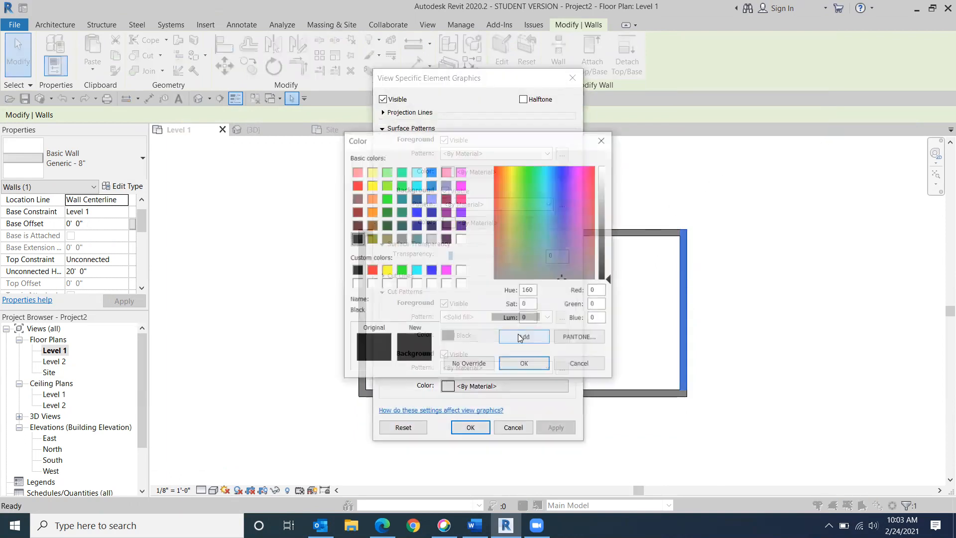
left_click(401, 238)
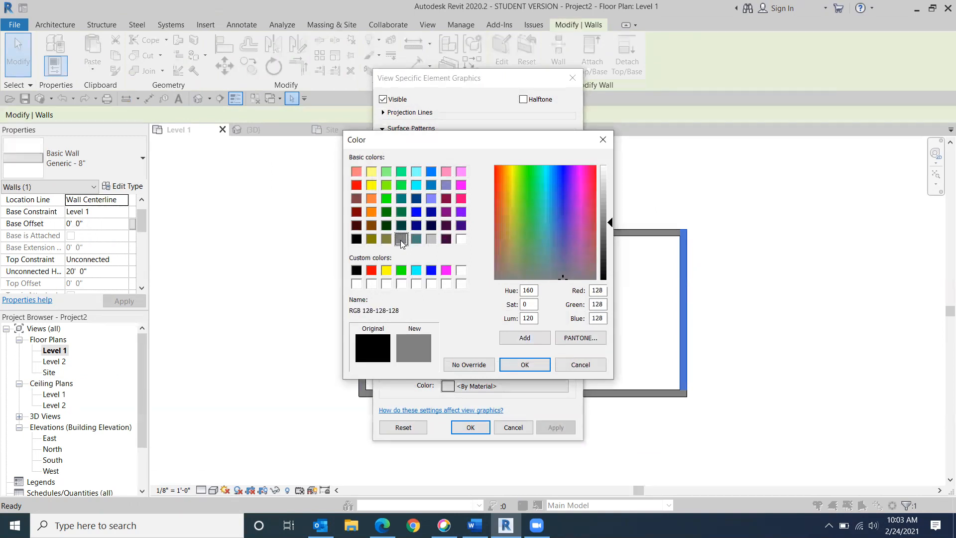
left_click(537, 367)
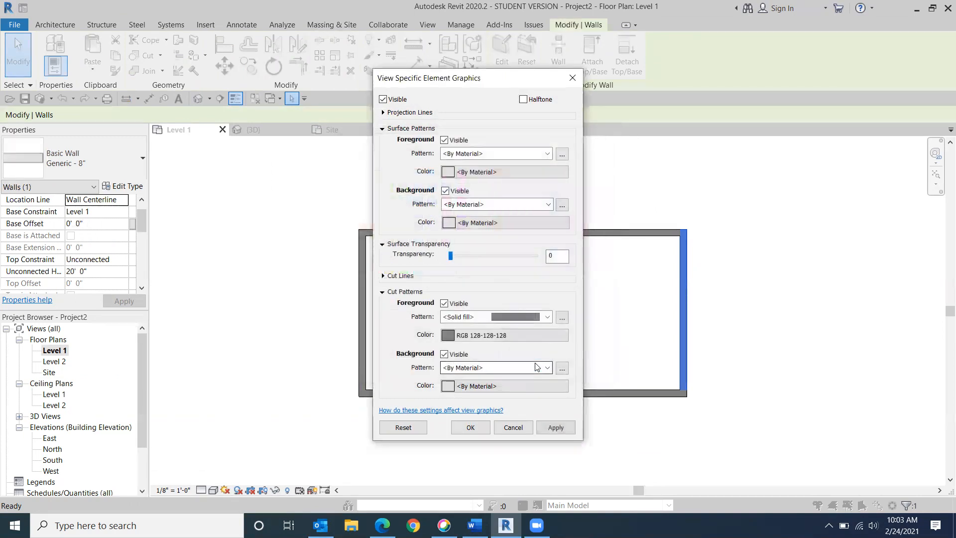
left_click(463, 429)
left_click(810, 431)
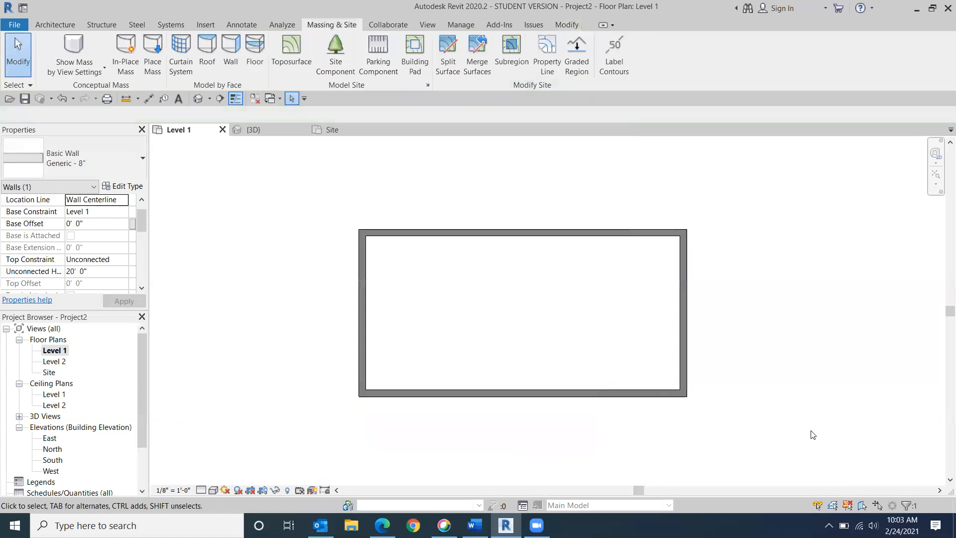
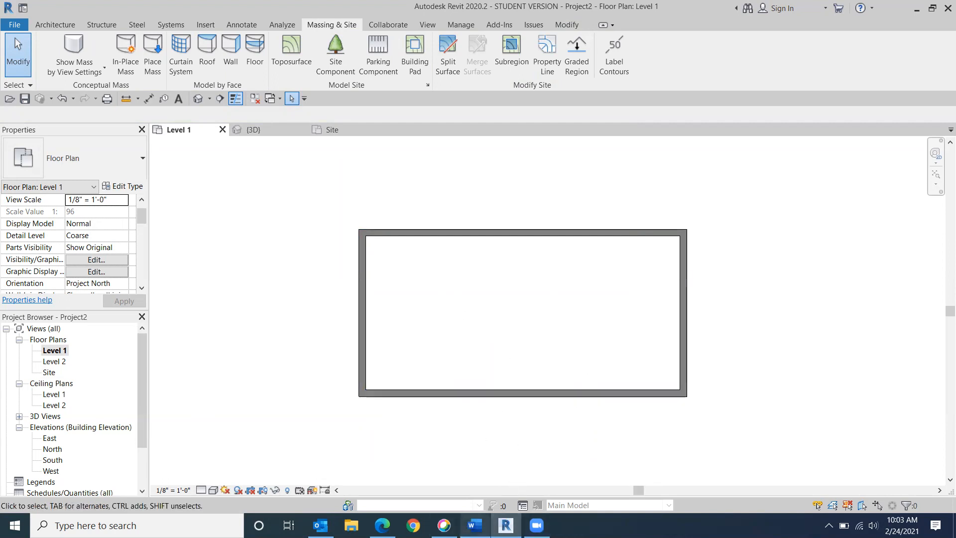
Step: Switch to Word to check the Class 9 outline for the next topic, and return to Revit
mouse_move(475, 525)
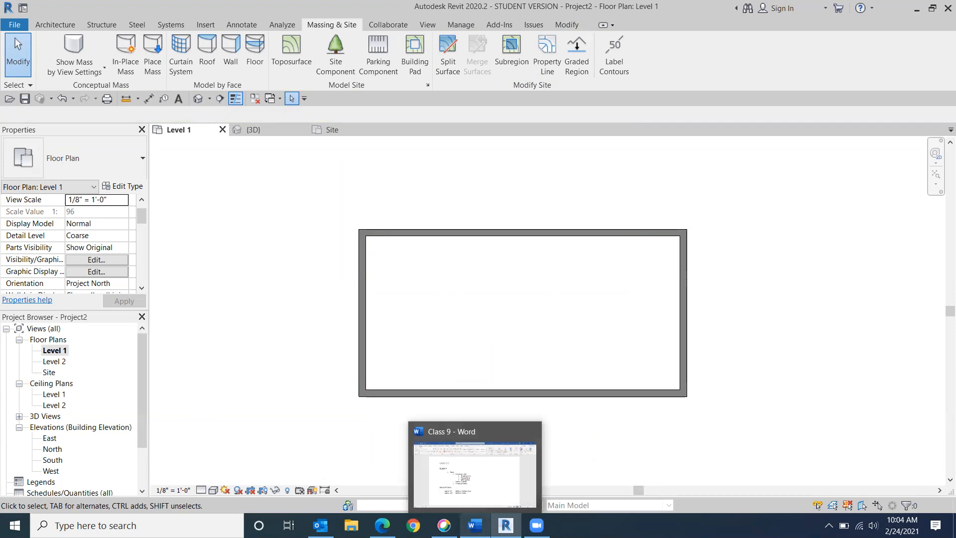
left_click(474, 525)
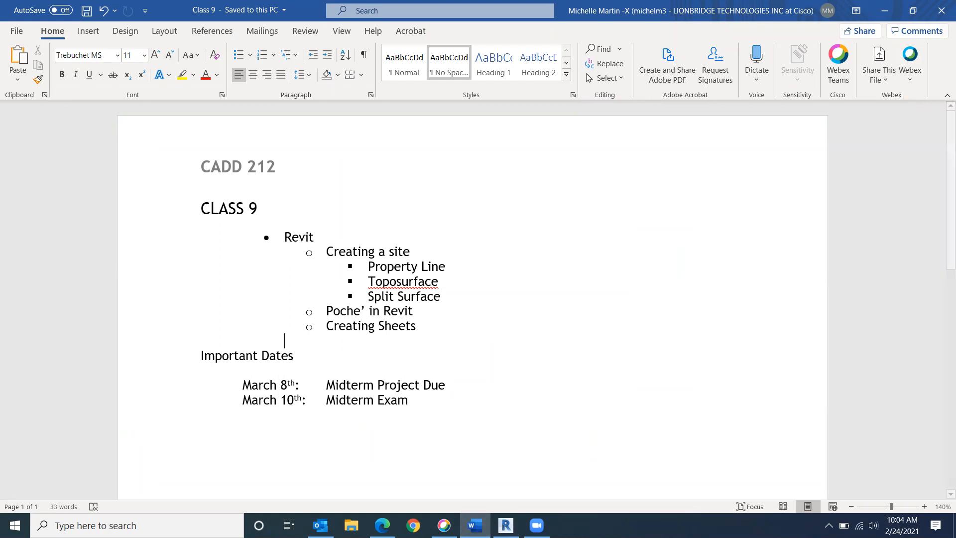
left_click(505, 525)
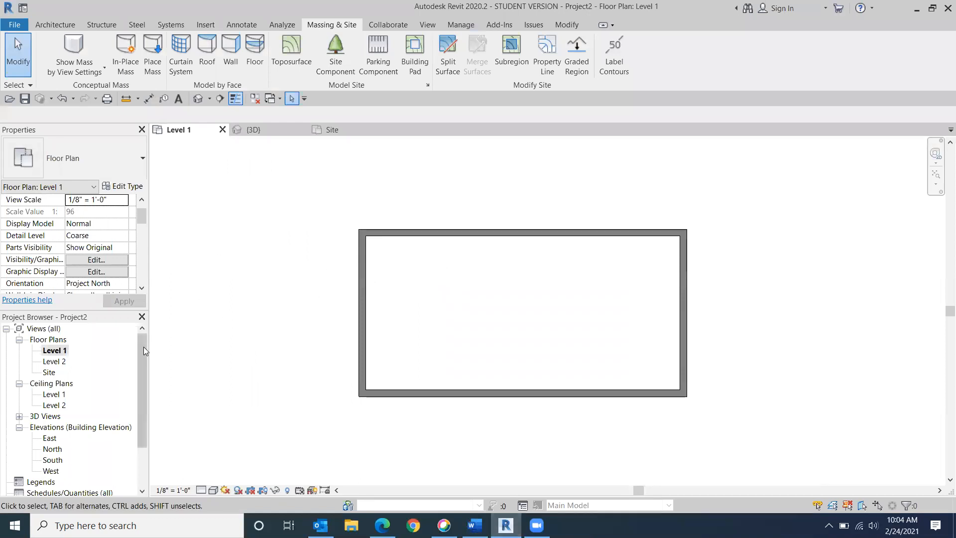
Step: Start a new sheet from the project's Sheets (all) category
left_click_drag(144, 353, 137, 394)
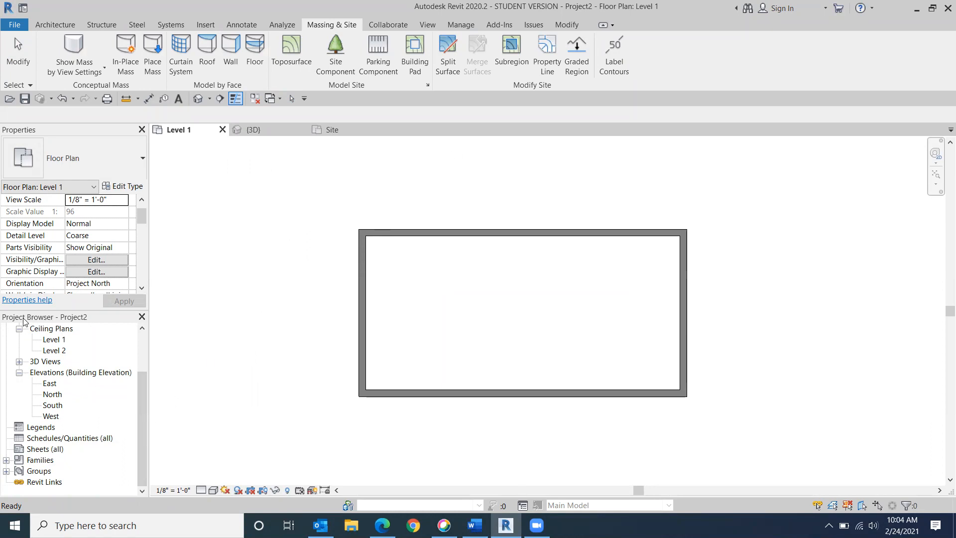
right_click(38, 449)
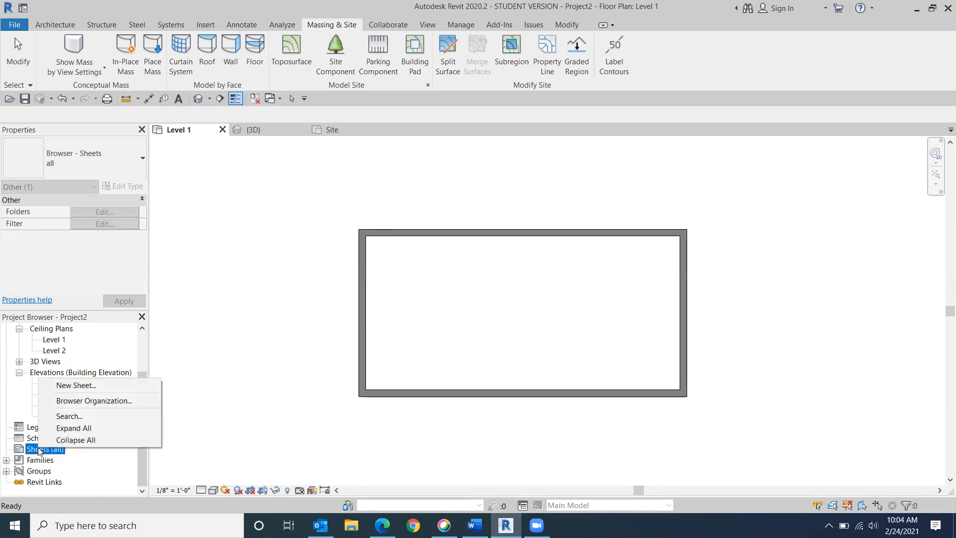
left_click(77, 387)
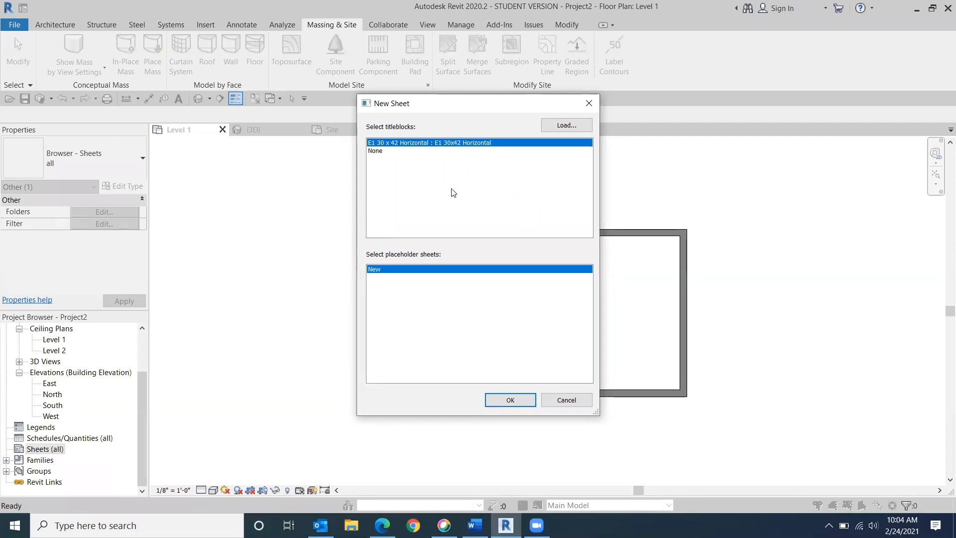
Step: Load the B 11 x 17 Horizontal title block from the Titleblocks folder and create the sheet with it
left_click(570, 126)
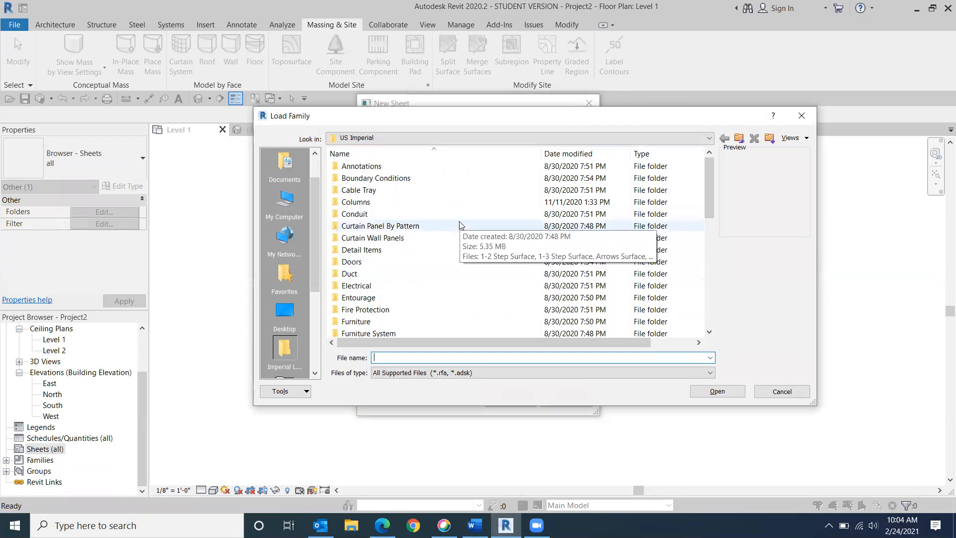
scroll(460, 225, "down", 2)
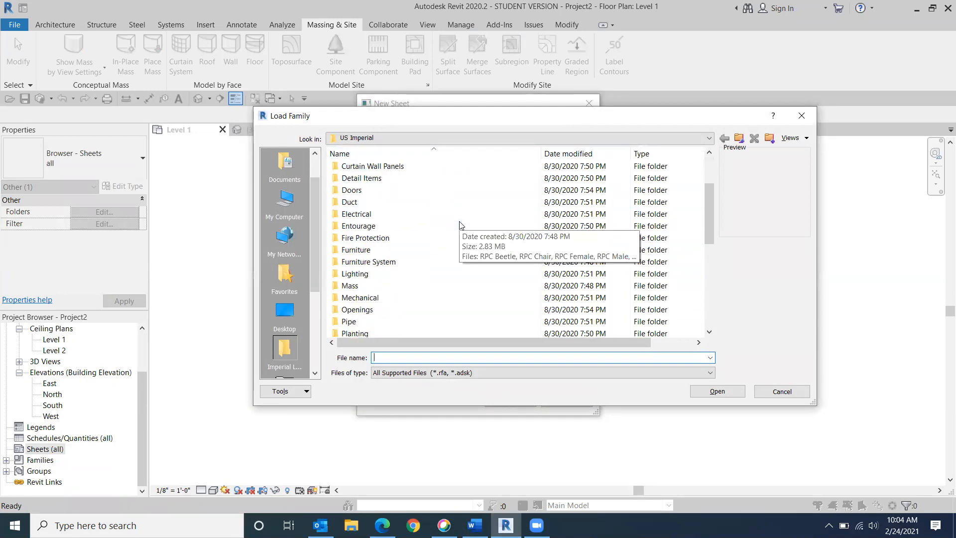
scroll(460, 225, "down", 7)
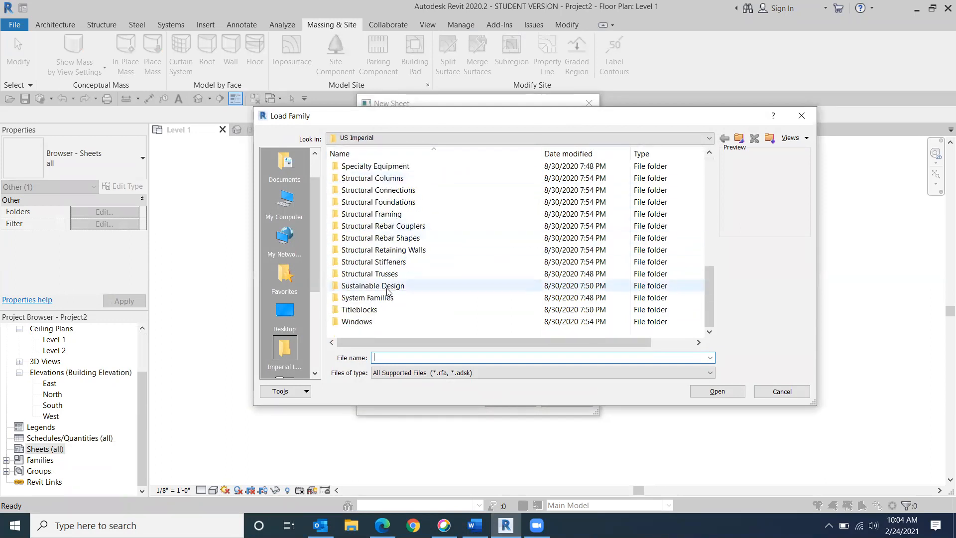
double_click(449, 314)
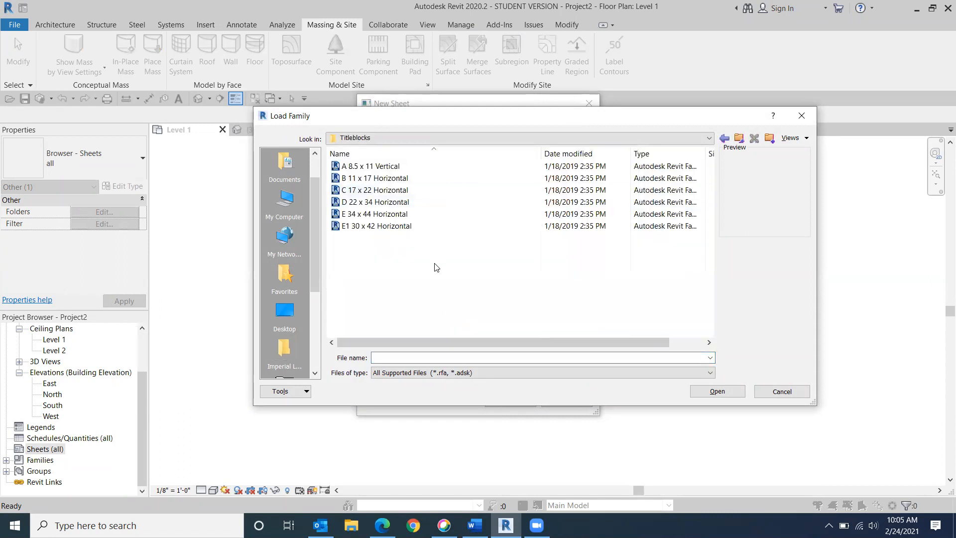
left_click(404, 218)
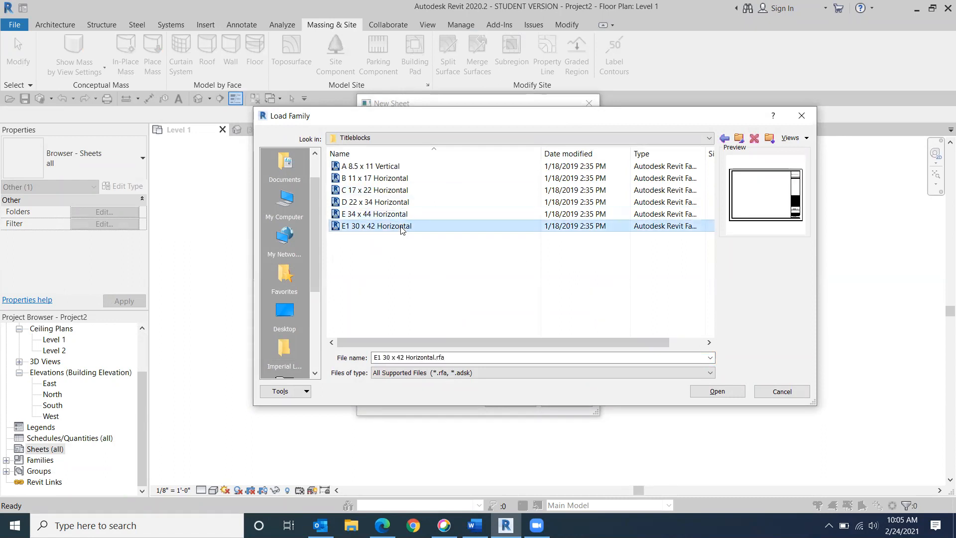
left_click(383, 179)
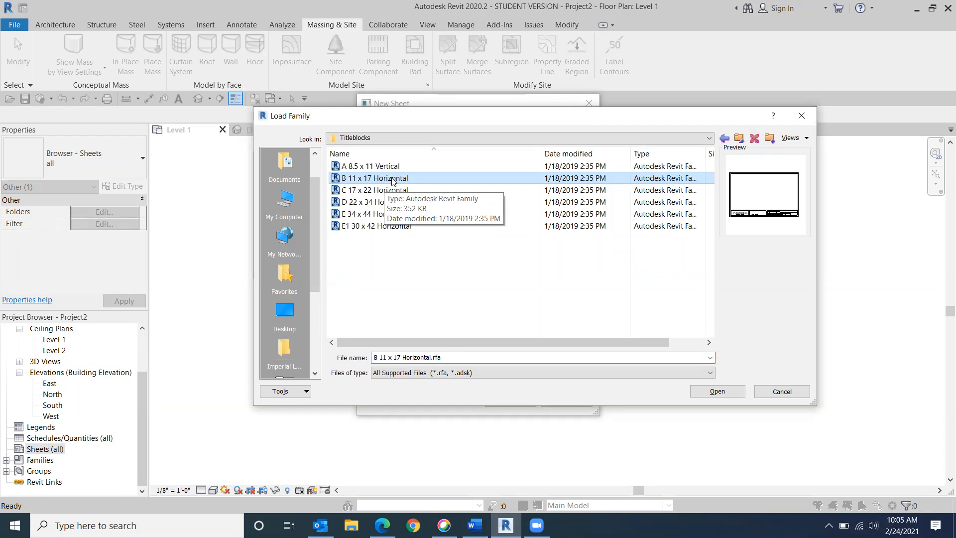
left_click(723, 394)
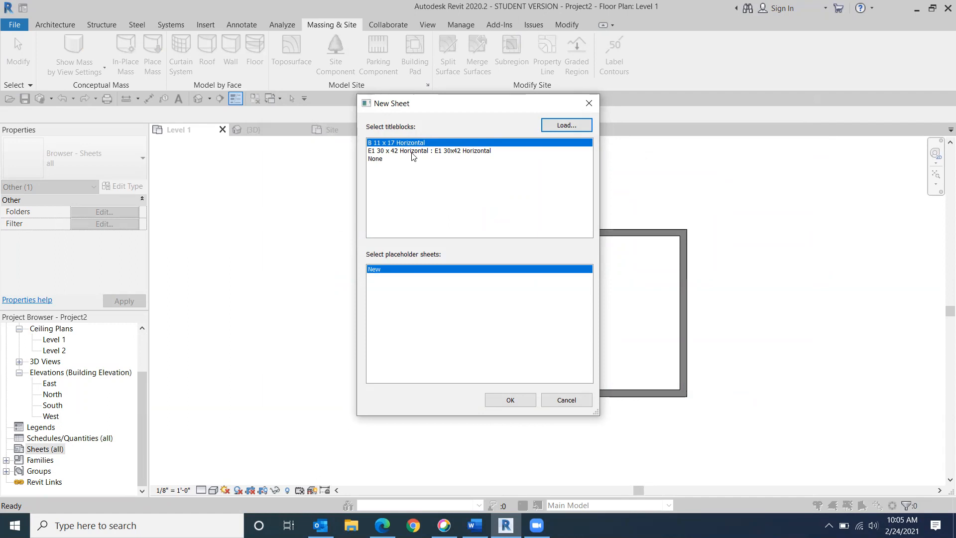
left_click(500, 399)
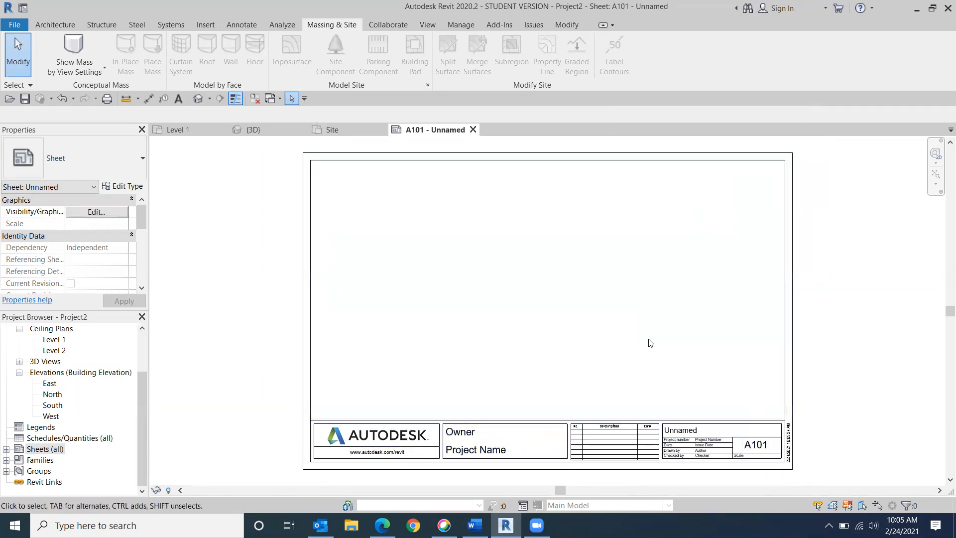
Step: Set the owner field in the sheet's title block to DCC
scroll(576, 314, "up", 3)
middle_click_drag(576, 316, 678, 102)
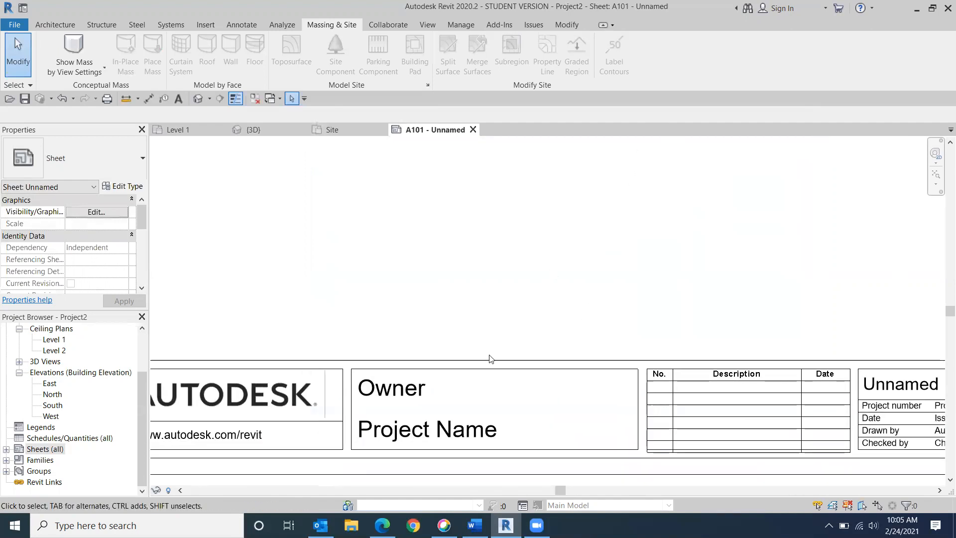
double_click(386, 391)
type("DCC")
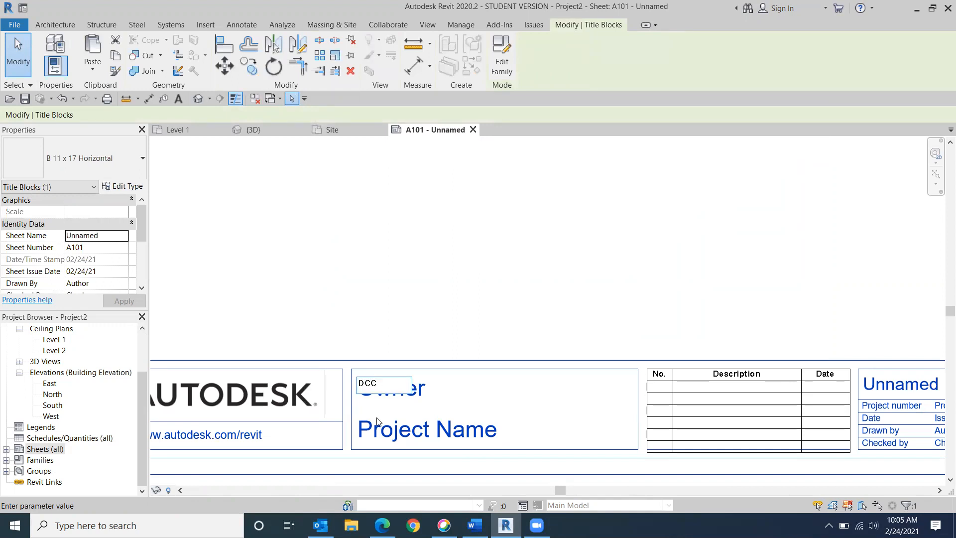
Step: Replace the title block's project name with Midterm Project
left_click(403, 429)
left_click(405, 430)
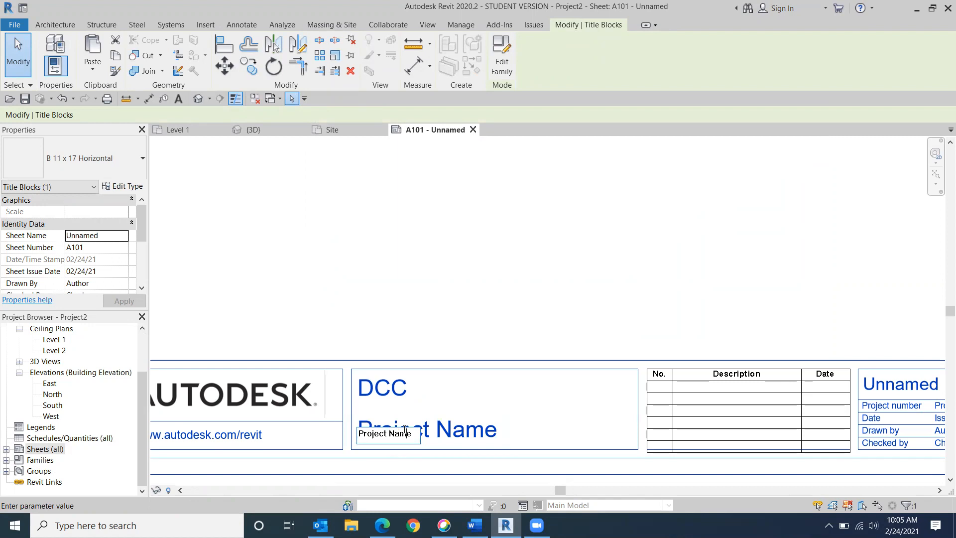
key("BackSpace")
key("BackSpace")
key("BackSpace")
key("BackSpace")
key("BackSpace")
key("BackSpace")
key("BackSpace")
key("BackSpace")
key("BackSpace")
key("BackSpace")
type("Midterm Project")
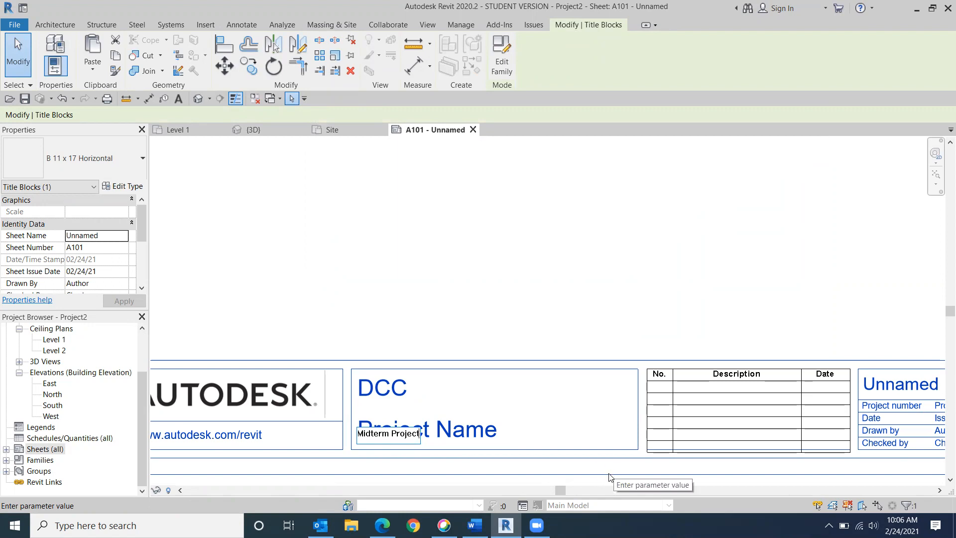
left_click(576, 238)
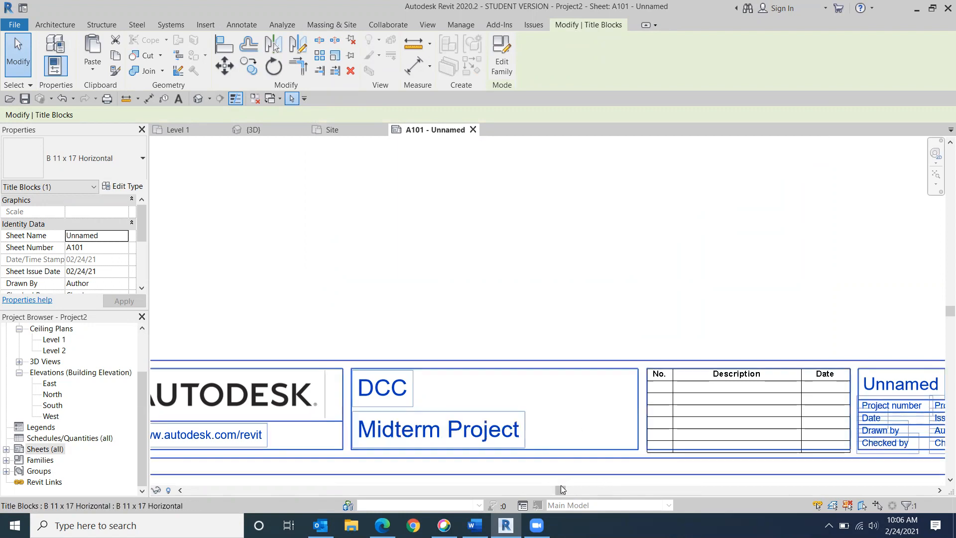
Step: Set the title block's project number to Cadd 212
left_click_drag(559, 491, 677, 497)
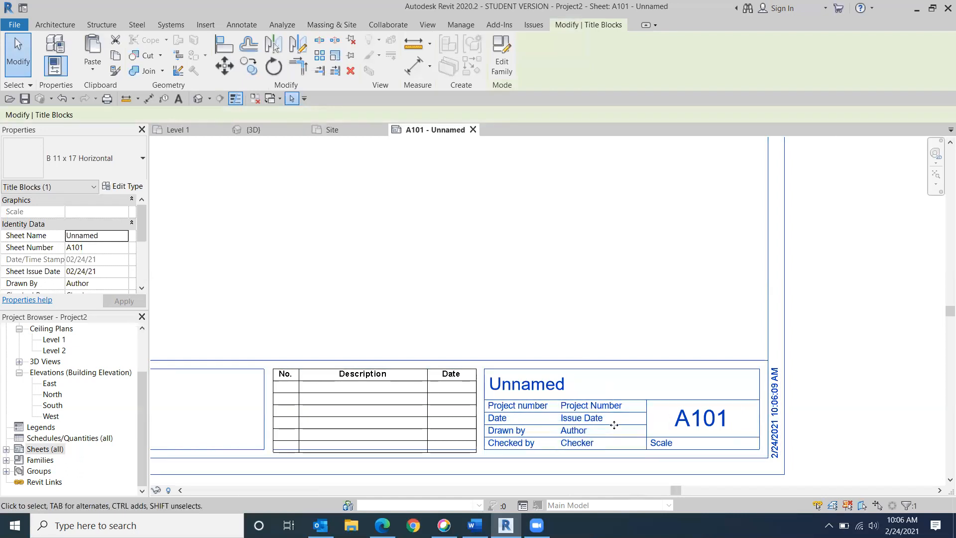
left_click(592, 410)
left_click(591, 407)
left_click_drag(621, 405, 560, 415)
type("Cadd 212")
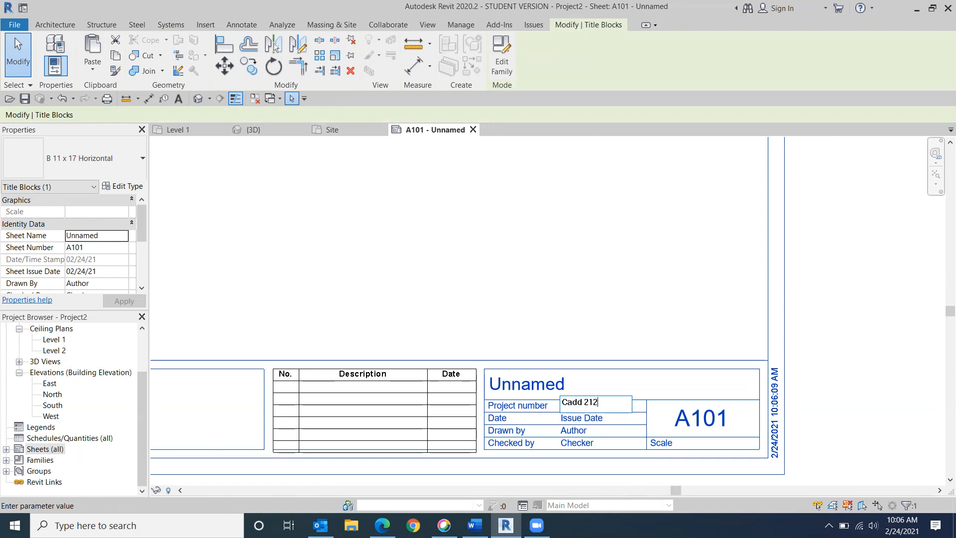
key("Return")
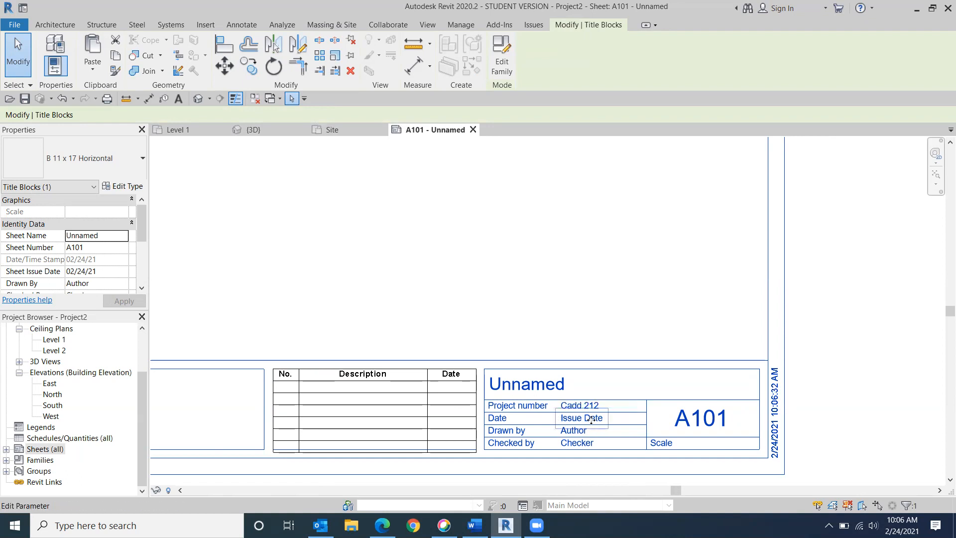
Step: Set the title block's issue date to 3-8-2021
left_click(590, 420)
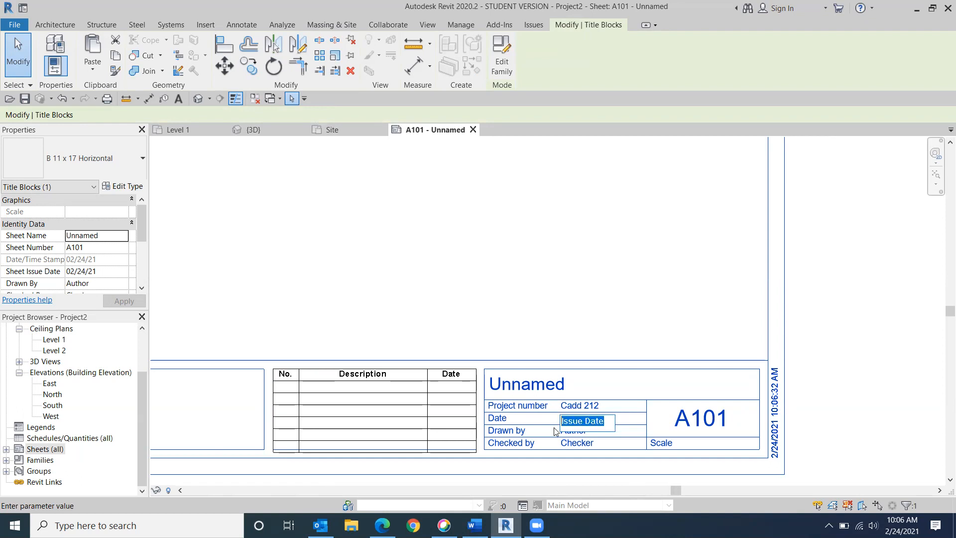
type("3-8-2021")
double_click(571, 422)
left_click(538, 430)
double_click(566, 426)
left_click(619, 440)
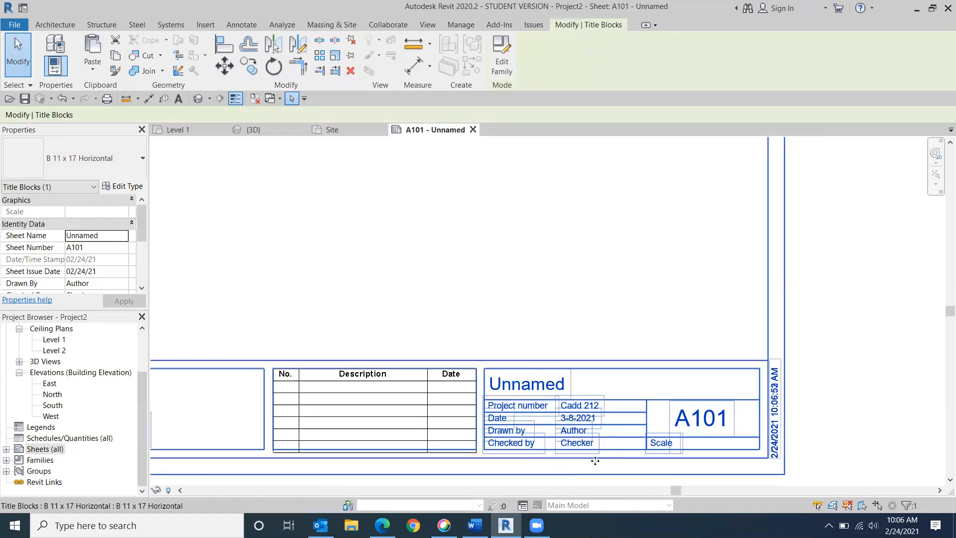
Step: Fill in the title block's Drawn by field with YOU and its Checked by field with MCM
left_click(571, 432)
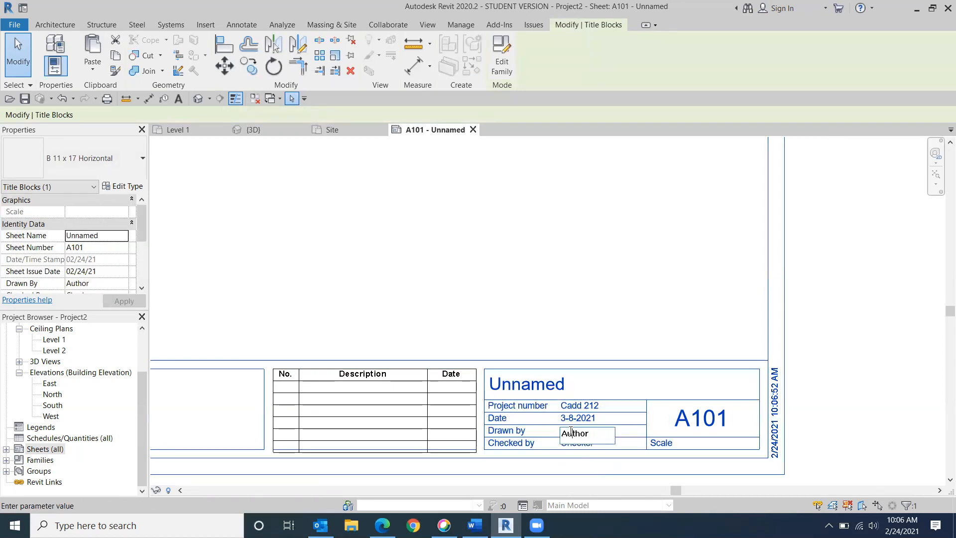
left_click_drag(593, 433, 548, 431)
type("YOU")
key("Return")
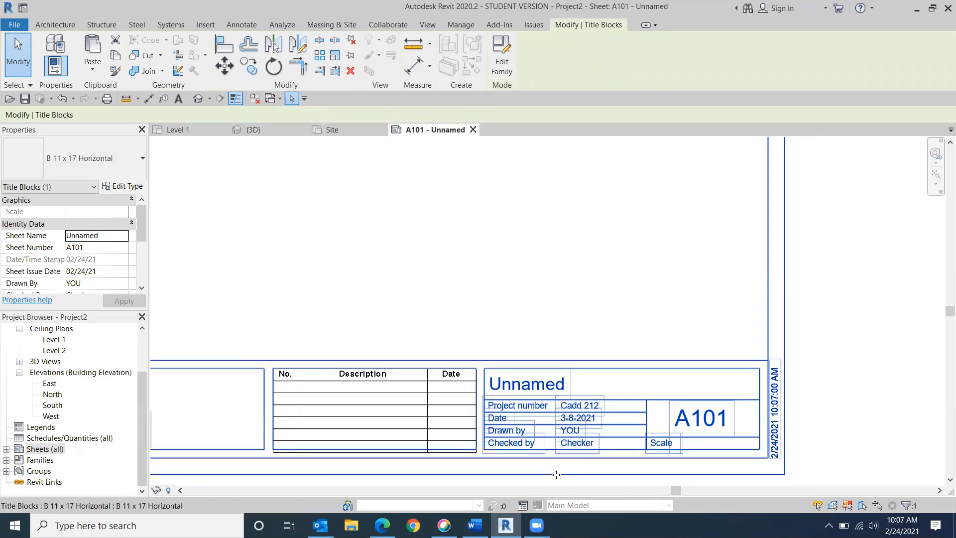
left_click(570, 443)
left_click_drag(595, 444, 551, 436)
type("MCM")
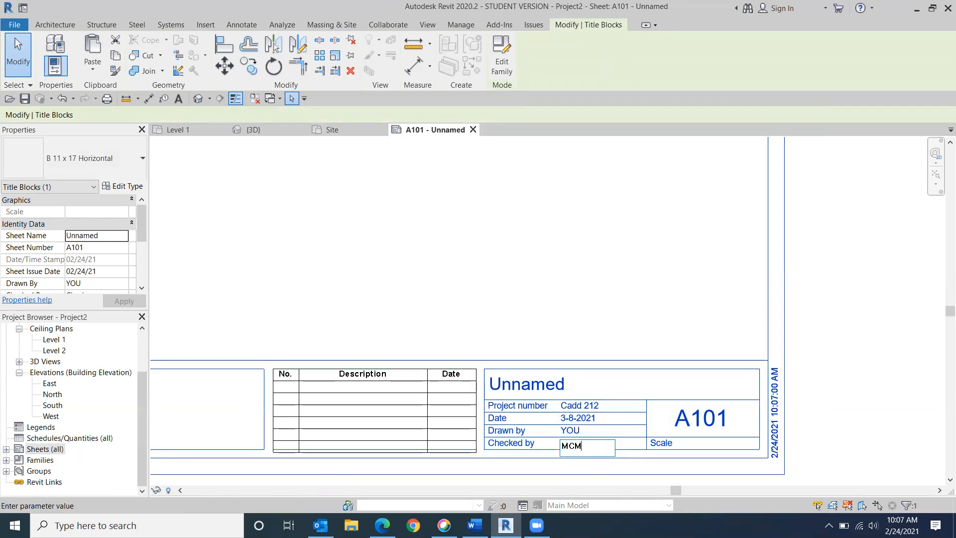
left_click(829, 454)
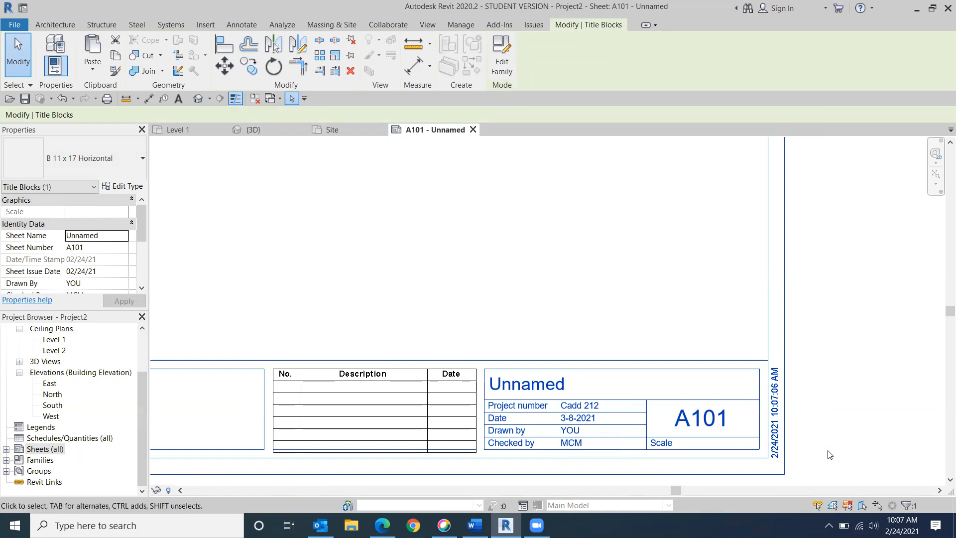
Step: Place the Level 1 floor plan on sheet A101 and position it so the property outline fits inside the sheet border
scroll(347, 352, "down", 1)
middle_click_drag(348, 352, 522, 244)
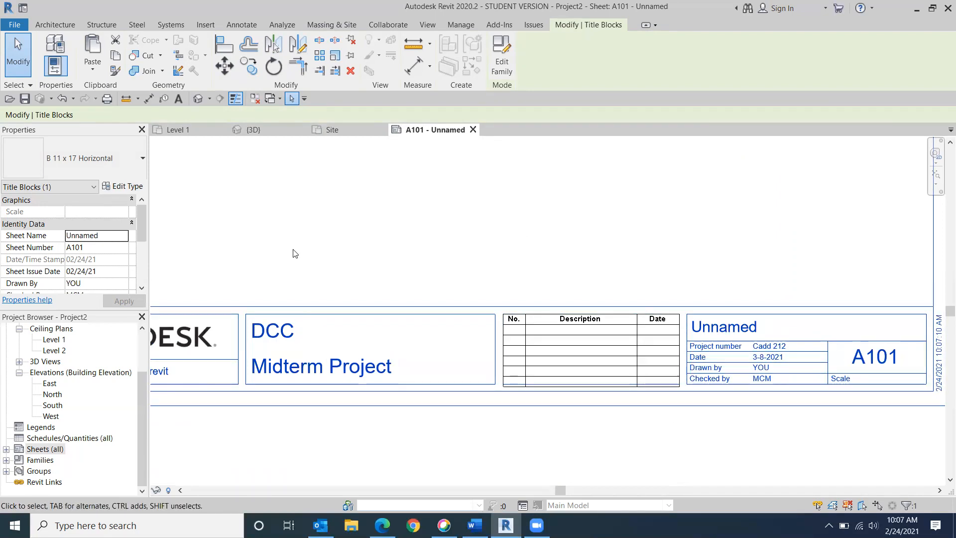
scroll(294, 256, "down", 4)
middle_click_drag(294, 256, 472, 279)
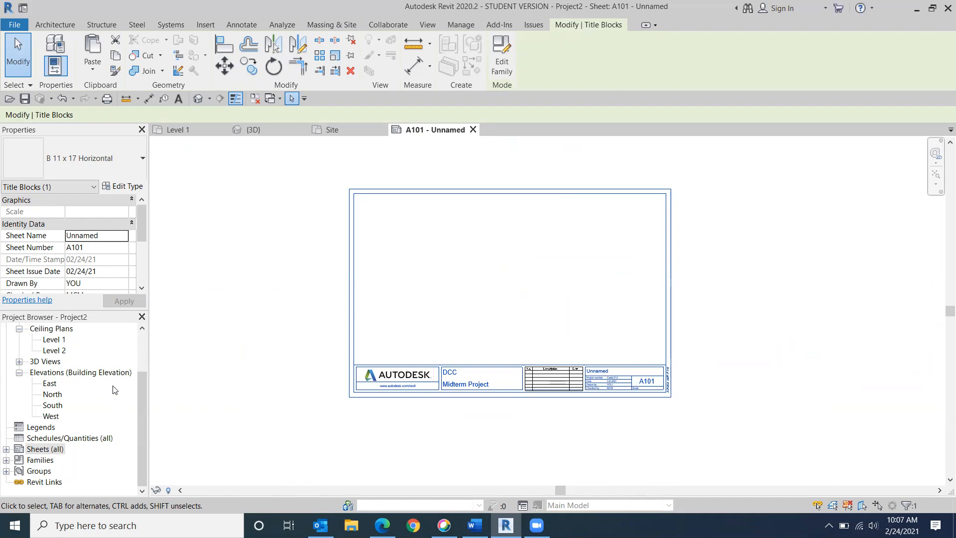
left_click_drag(138, 391, 158, 327)
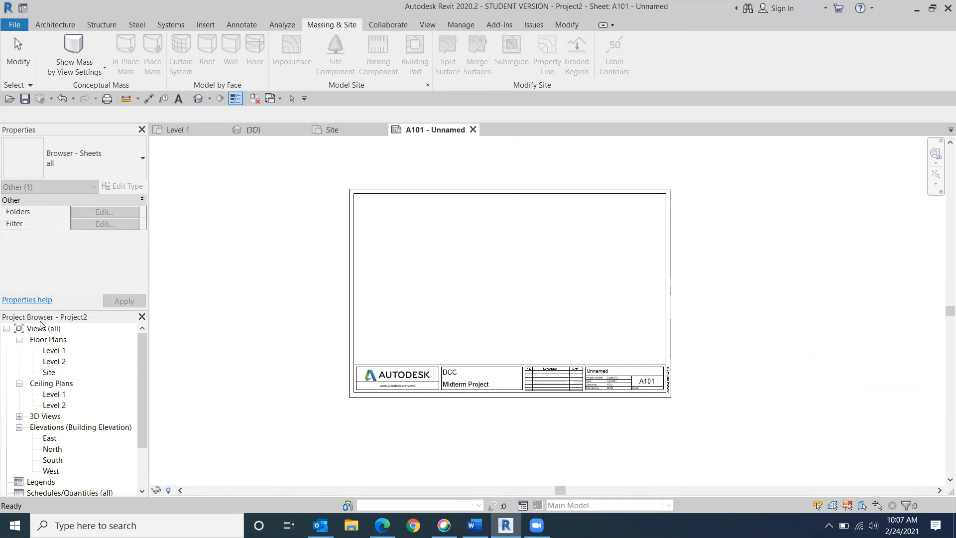
left_click_drag(54, 351, 245, 358)
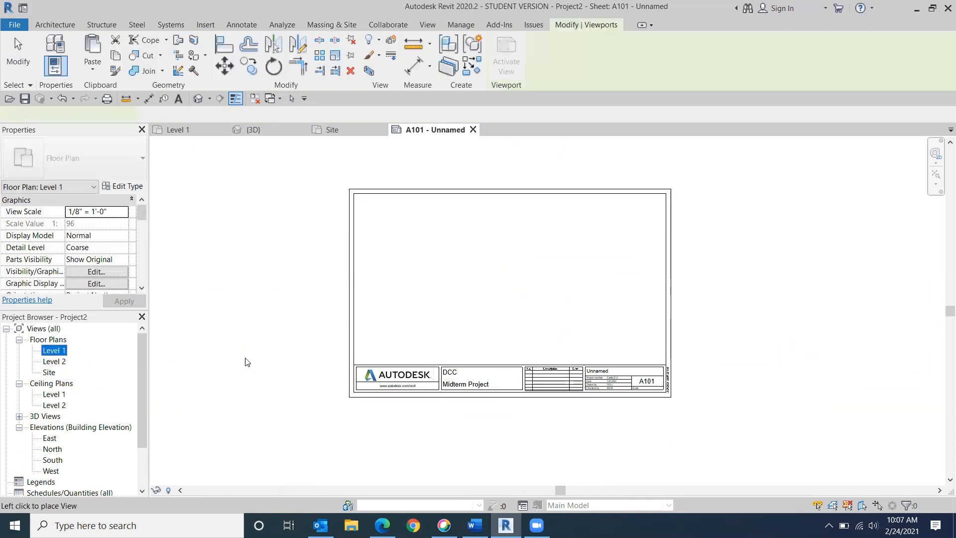
left_click(501, 285)
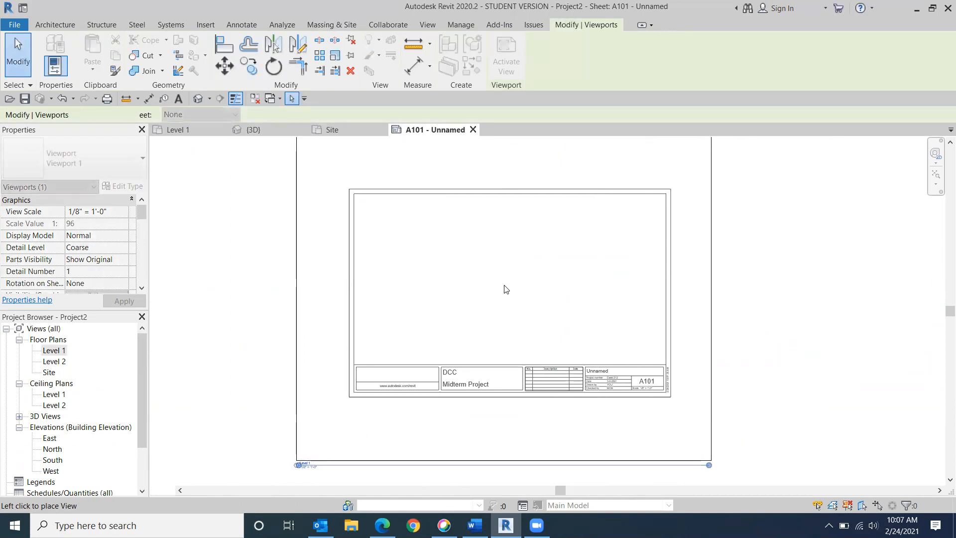
mouse_move(522, 281)
left_mouse_down()
mouse_move(543, 263)
mouse_move(537, 273)
left_mouse_up()
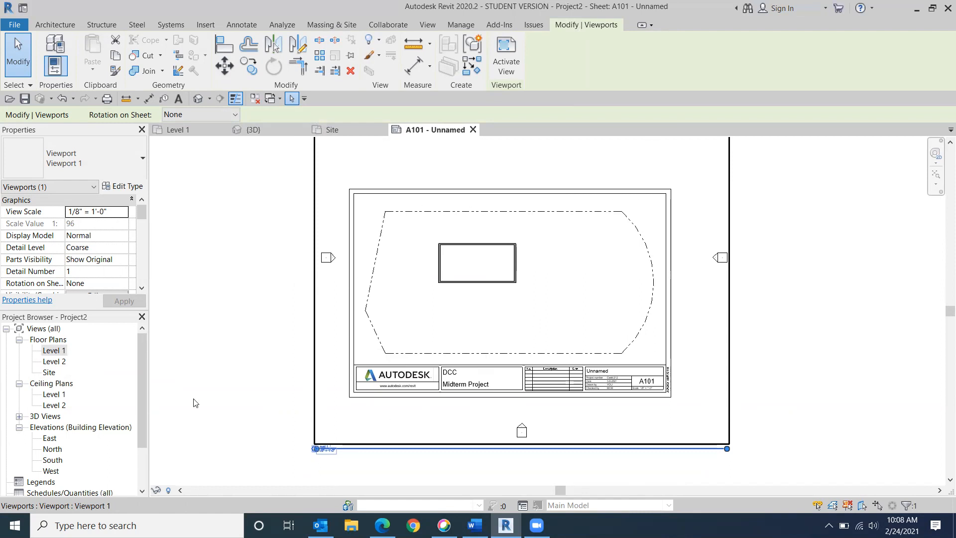
Step: Try hiding the Site category in the Level 1 floor plan through its Visibility/Graphic Overrides
double_click(55, 351)
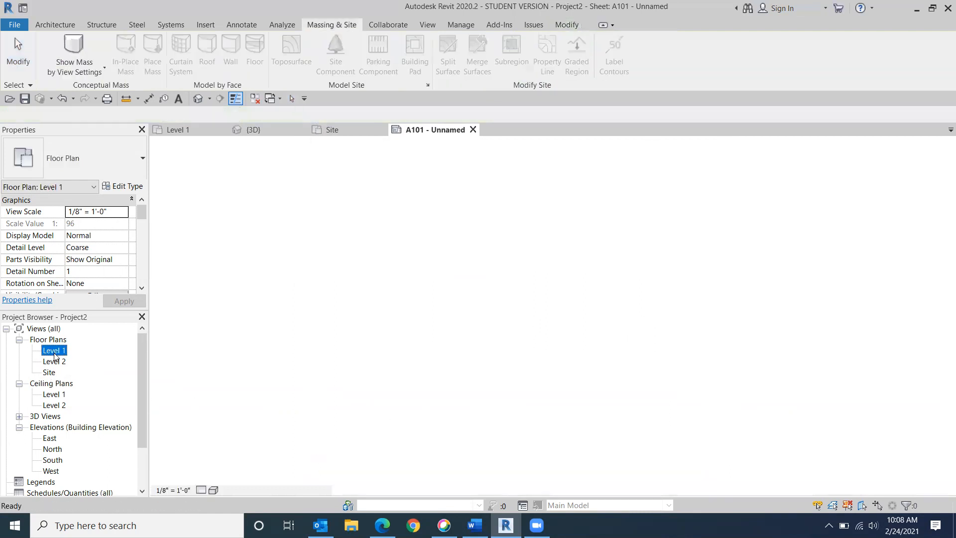
scroll(450, 287, "down", 2)
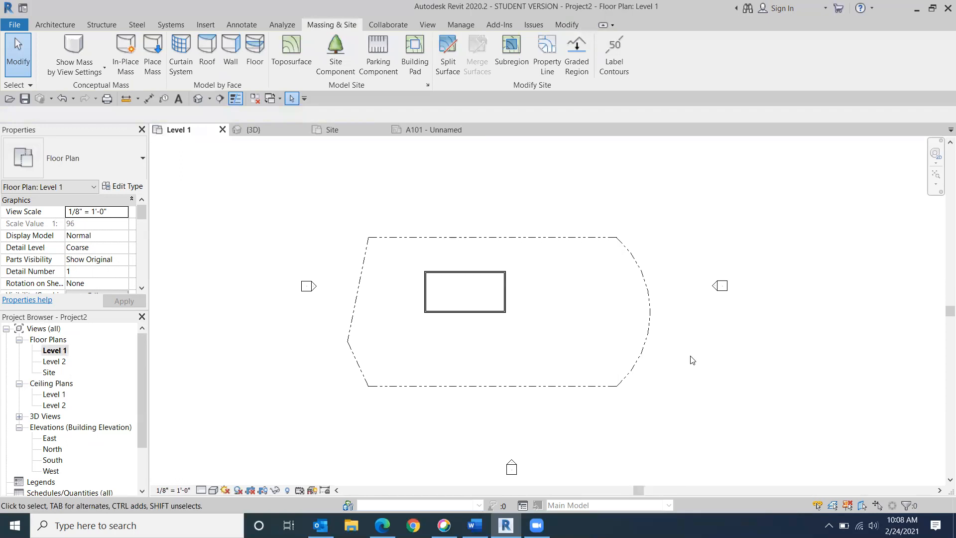
key("v")
key("v")
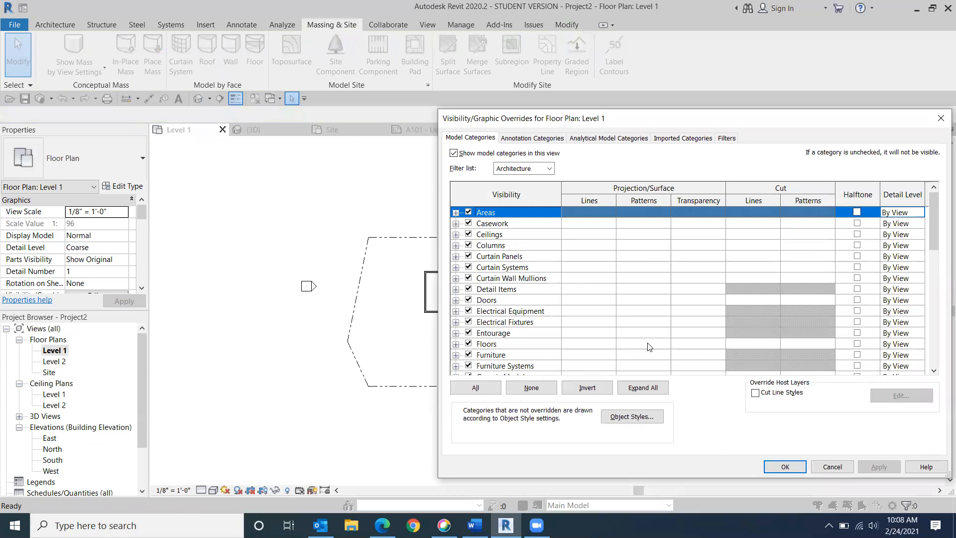
scroll(556, 294, "down", 2)
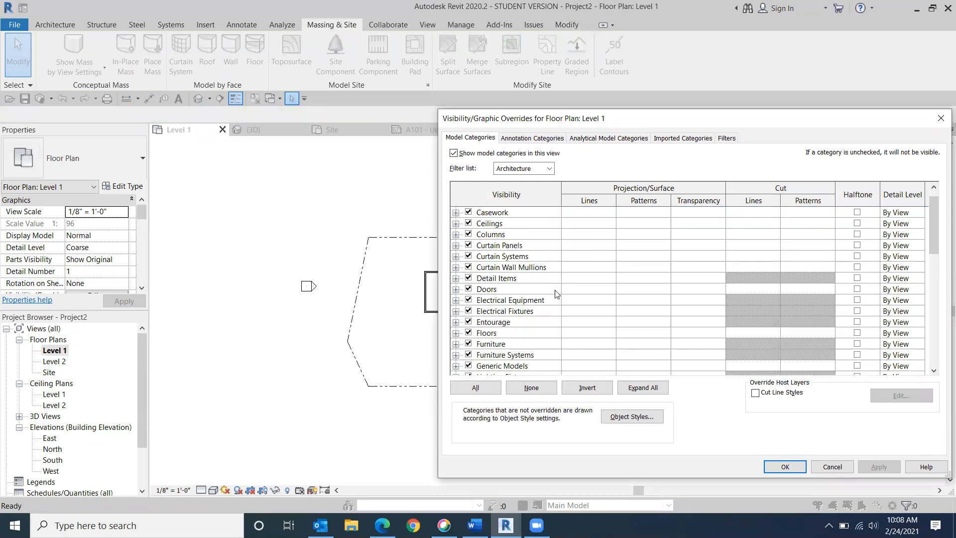
scroll(556, 294, "down", 3)
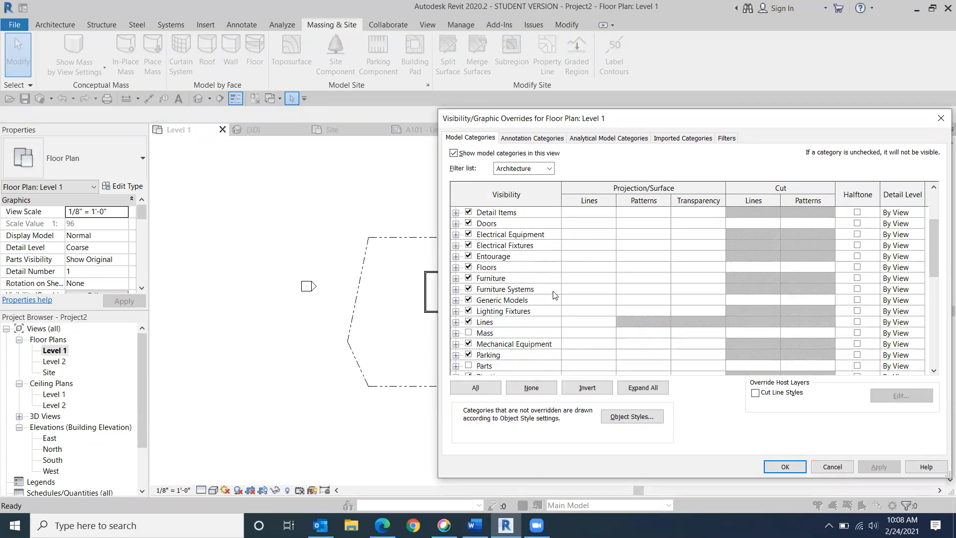
scroll(554, 294, "down", 2)
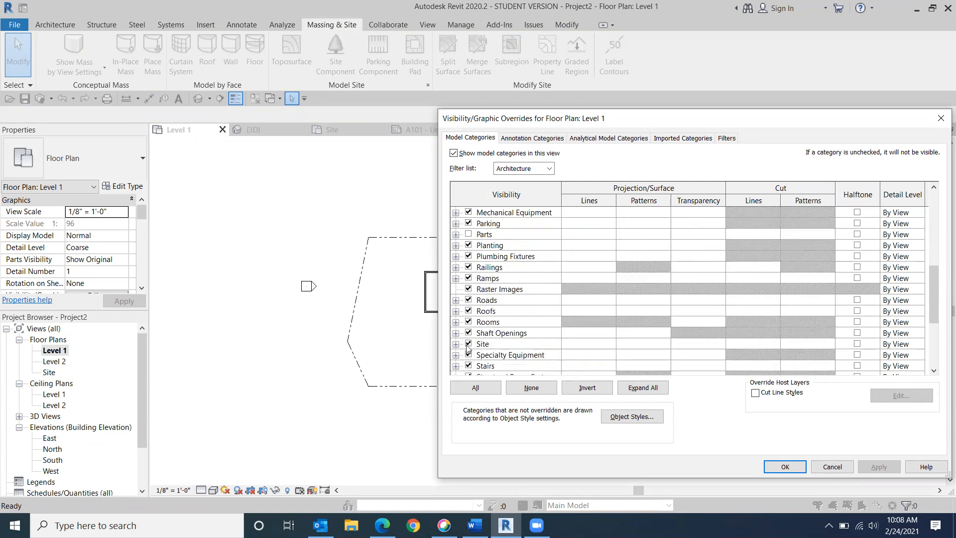
left_click(468, 344)
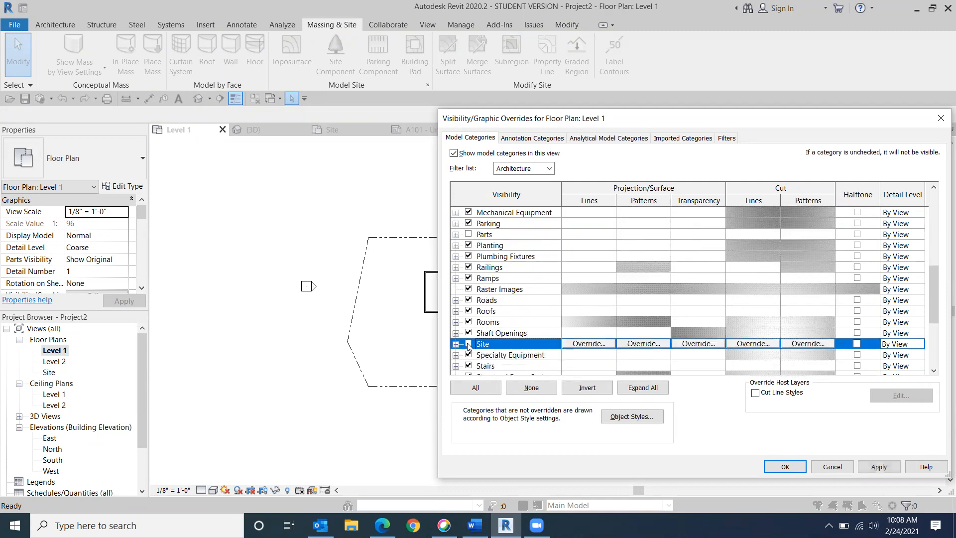
left_click(879, 467)
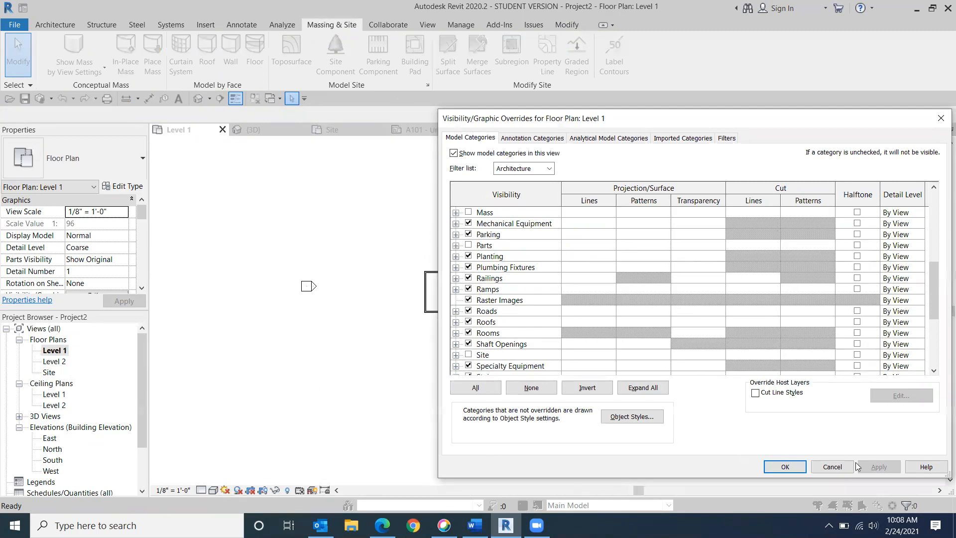
left_click(831, 466)
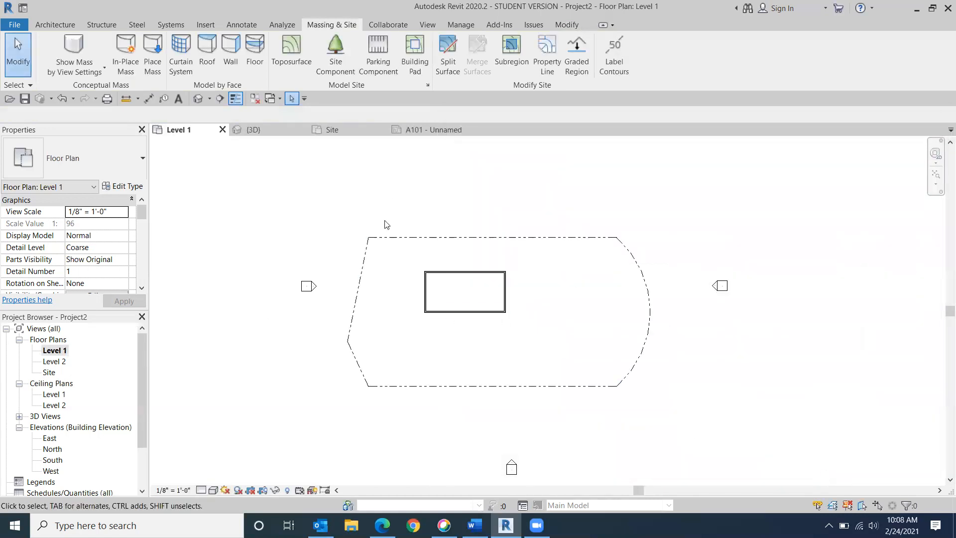
Step: Return to sheet A101 to check how the Level 1 viewport sits on it
scroll(102, 422, "down", 3)
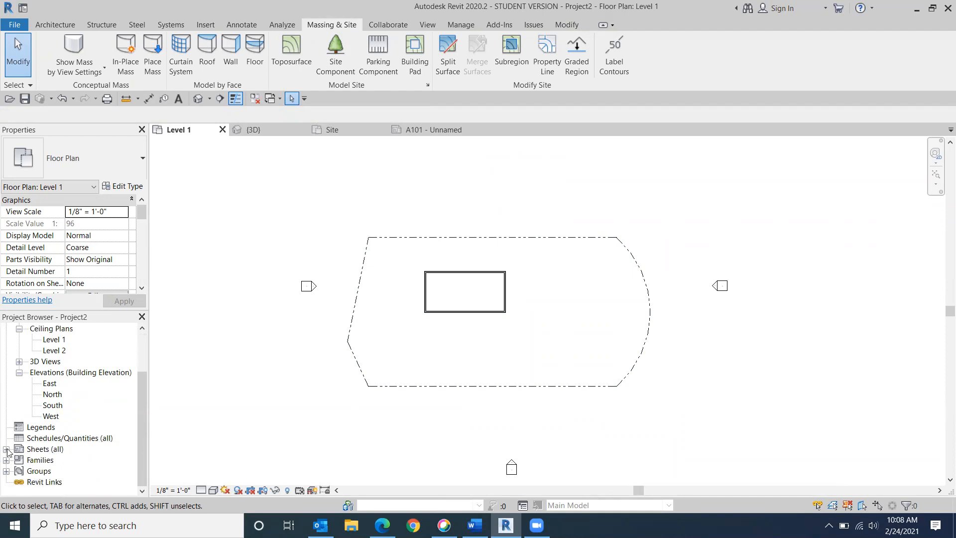
left_click(6, 449)
left_click(76, 463)
double_click(76, 461)
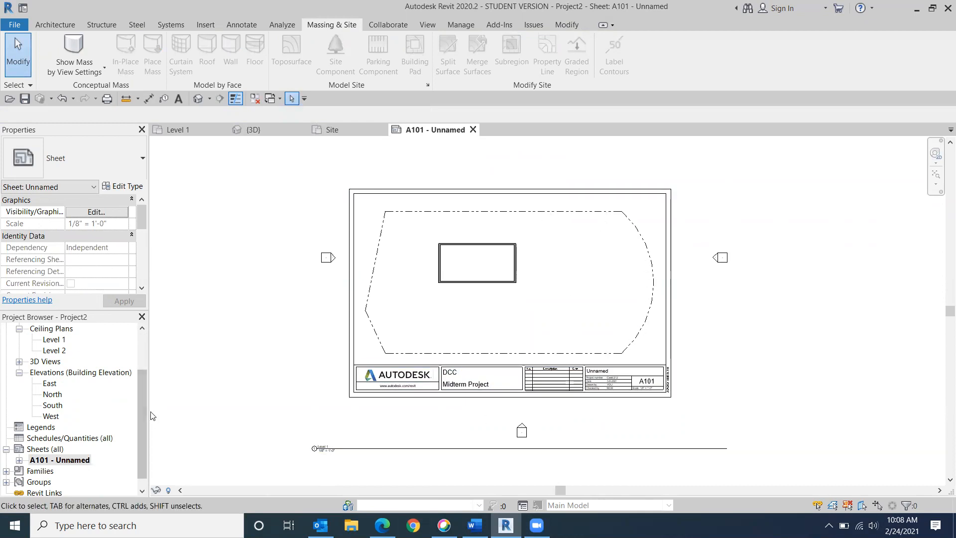
Step: Hide the Site category in the Level 1 floor plan through its Visibility/Graphic Overrides and apply the change
left_click_drag(140, 394, 140, 350)
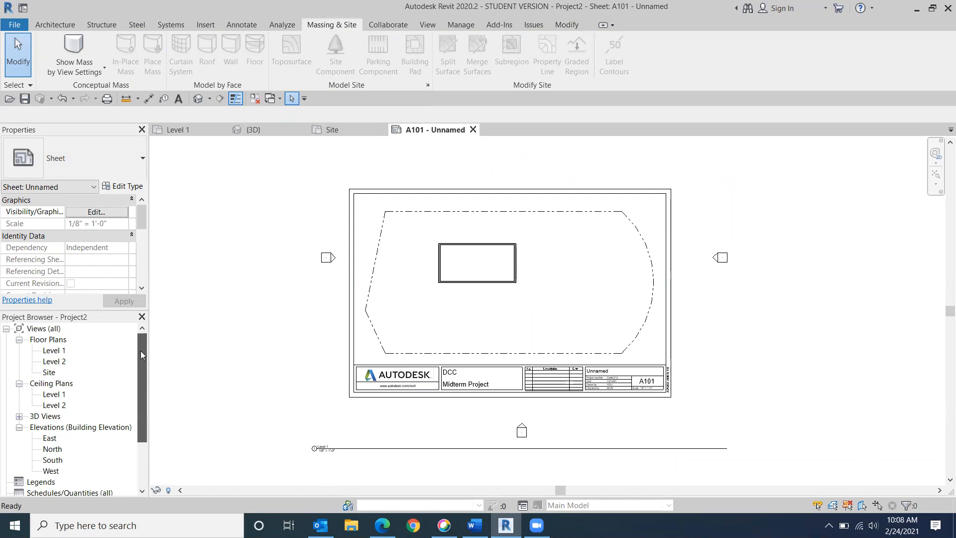
double_click(54, 350)
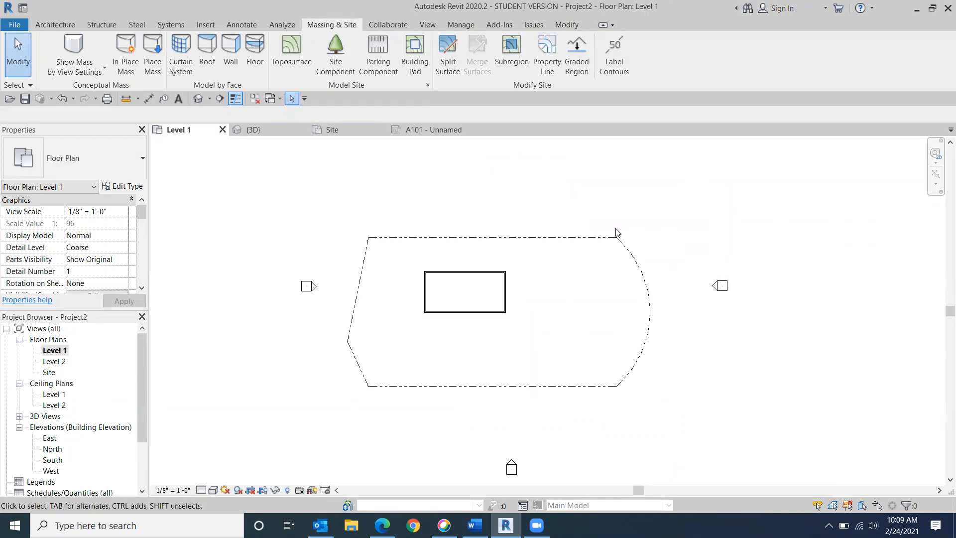
key("v")
key("g")
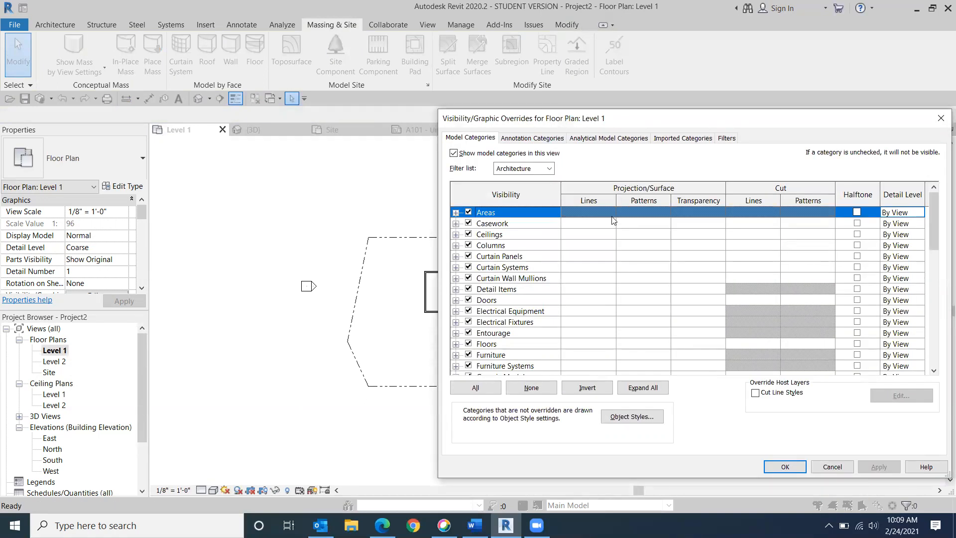
scroll(532, 254, "down", 5)
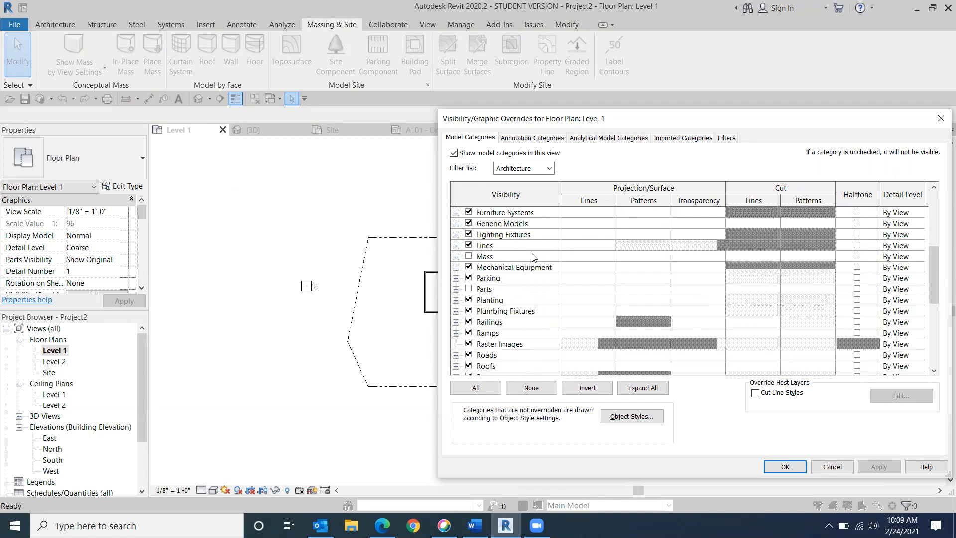
scroll(533, 256, "down", 2)
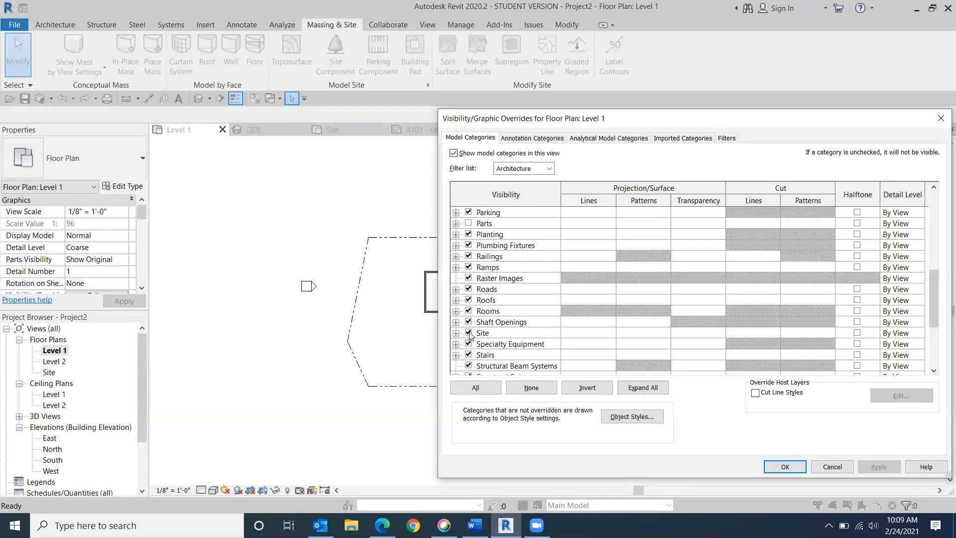
left_click(468, 332)
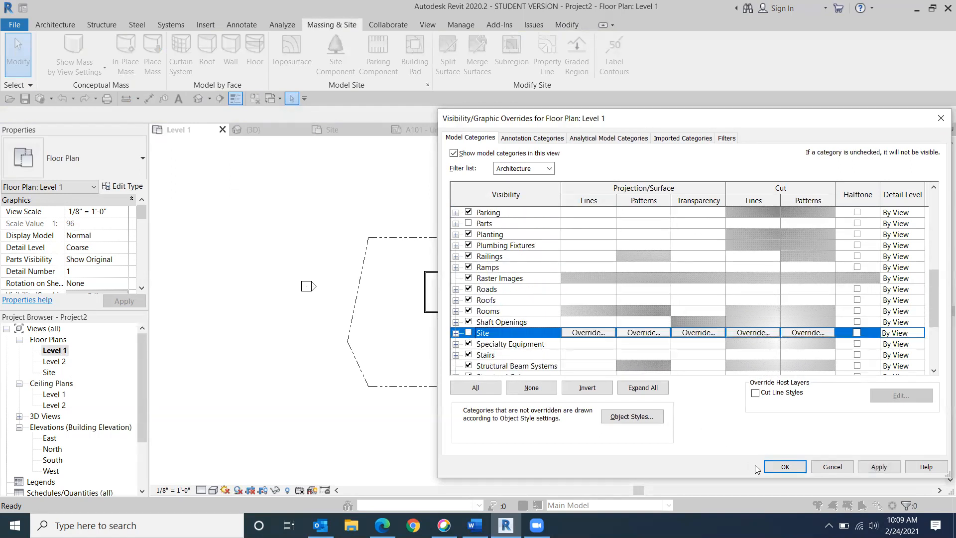
left_click(877, 467)
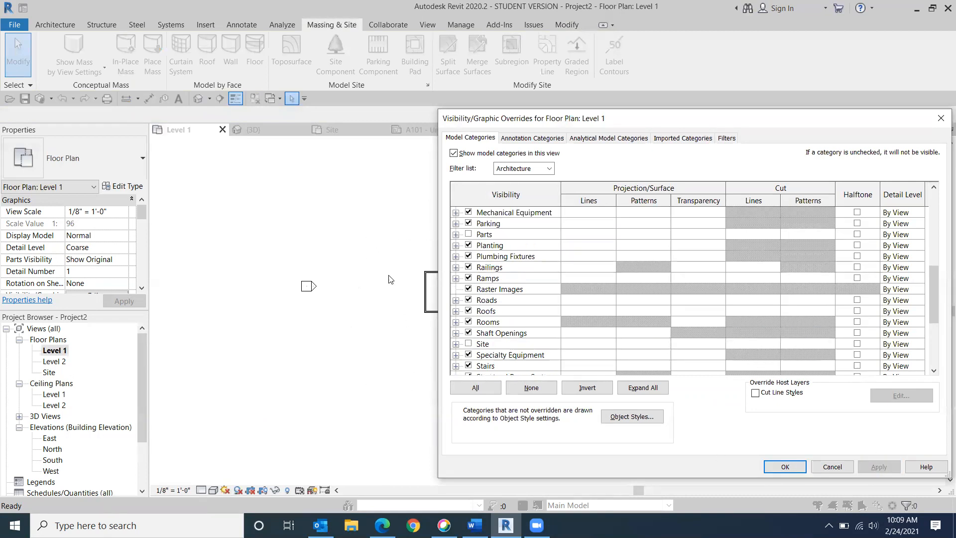
left_click(785, 466)
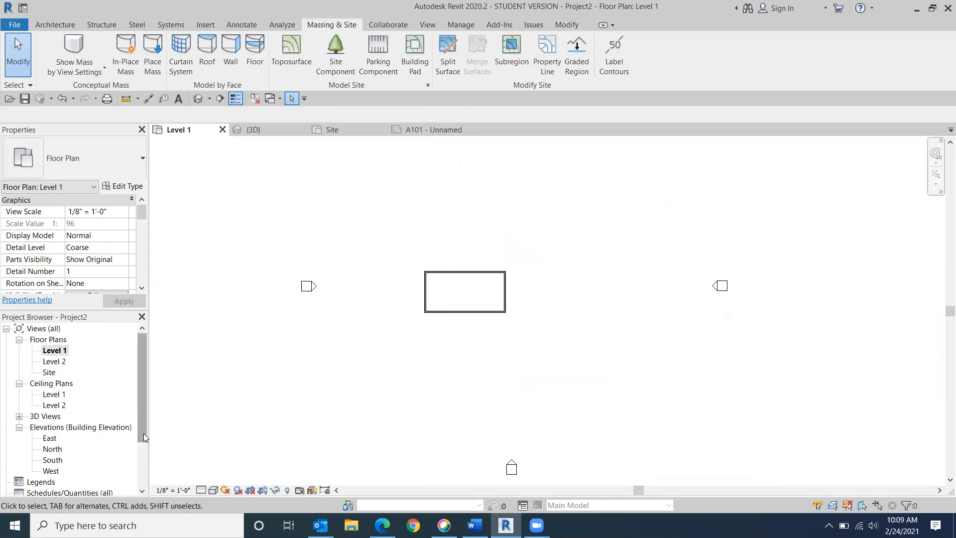
Step: Return to sheet A101 and set the Level 1 viewport's view scale to 1/4" = 1'-0"
scroll(144, 433, "down", 2)
double_click(57, 449)
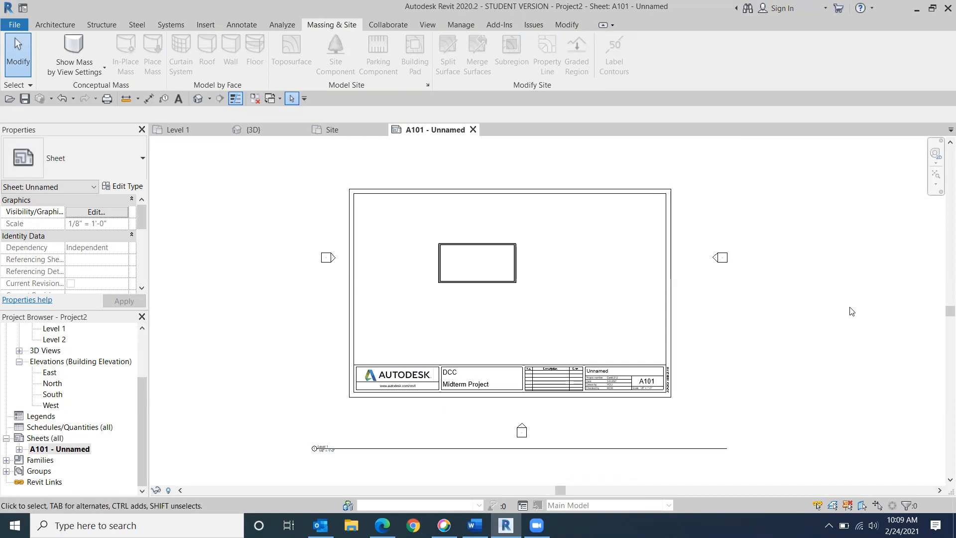
left_click(698, 314)
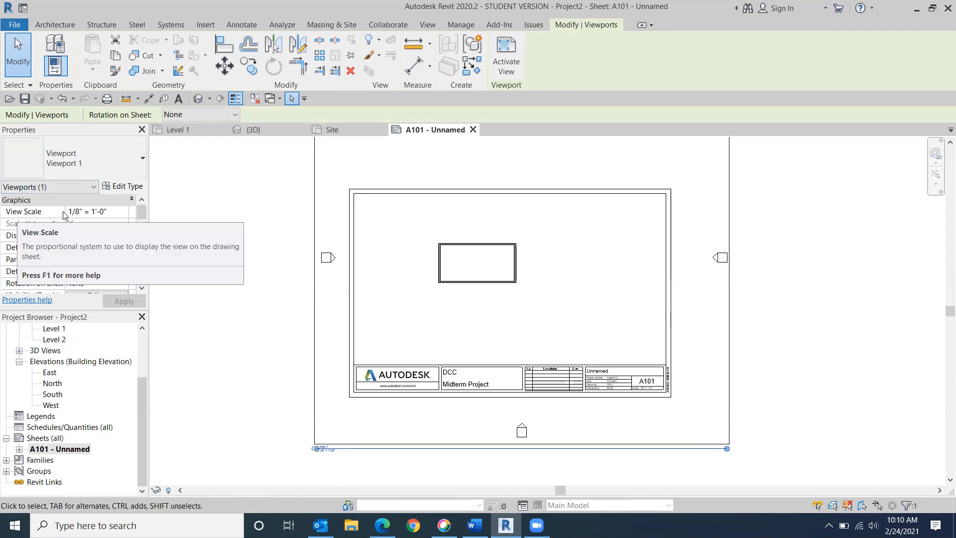
left_click(128, 215)
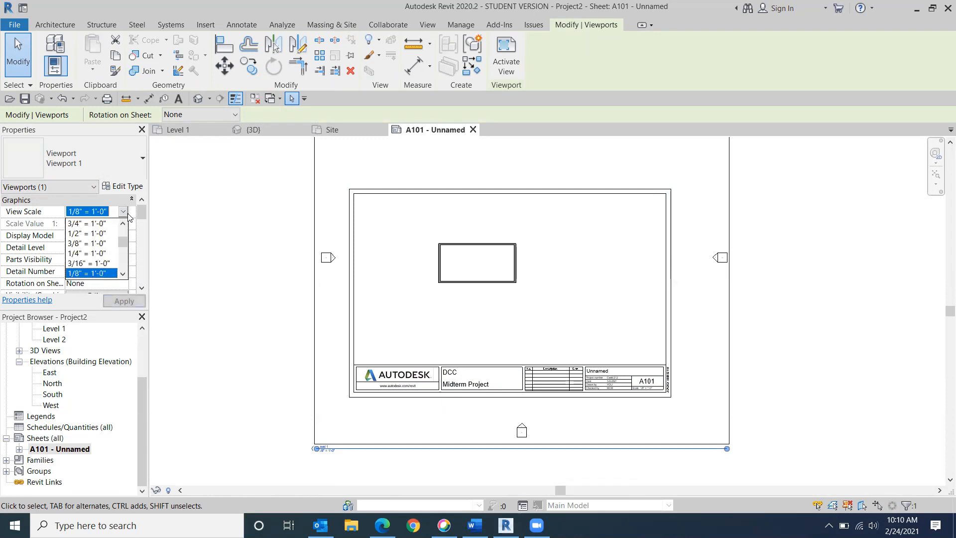
left_click(123, 223)
left_click(123, 223)
left_click(123, 273)
left_click(82, 255)
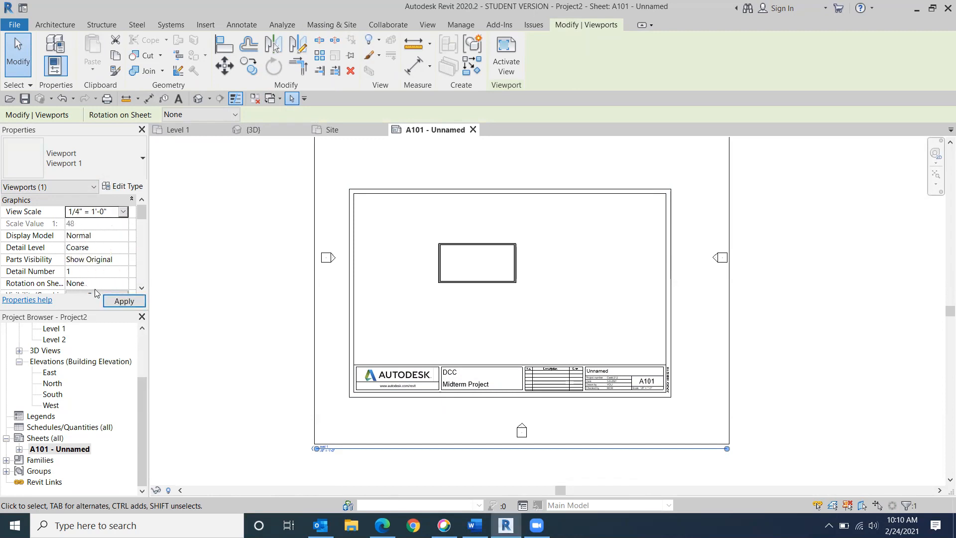
left_click(125, 302)
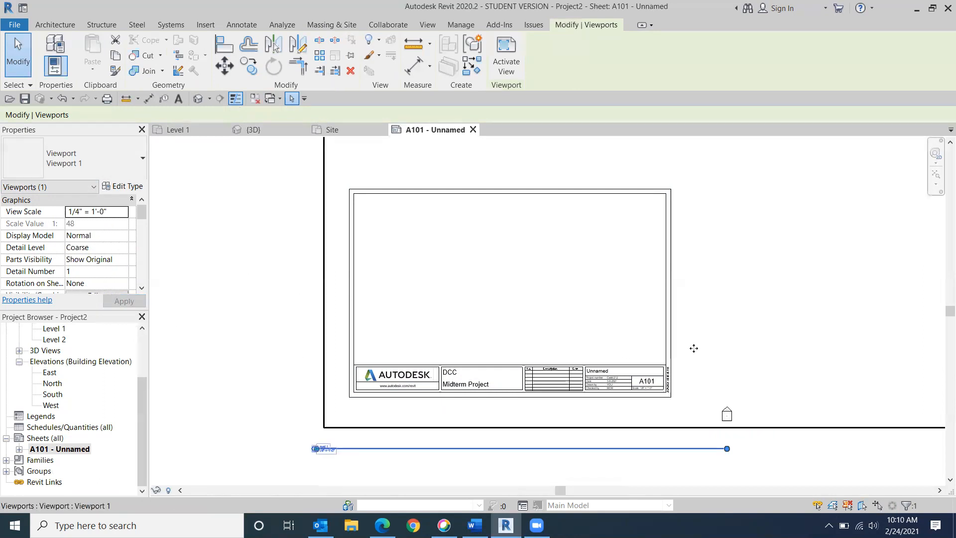
Step: Move the Level 1 viewport so the building outline sits roughly centered inside the sheet border, above the title block
scroll(693, 348, "down", 3)
scroll(694, 349, "down", 3)
left_click_drag(720, 312, 680, 357)
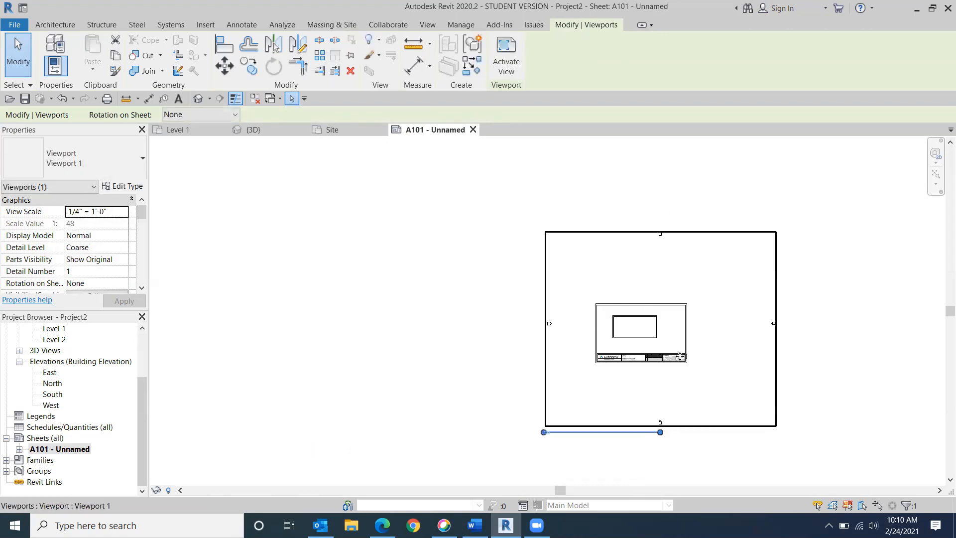
key("Down")
key("Right")
key("Right")
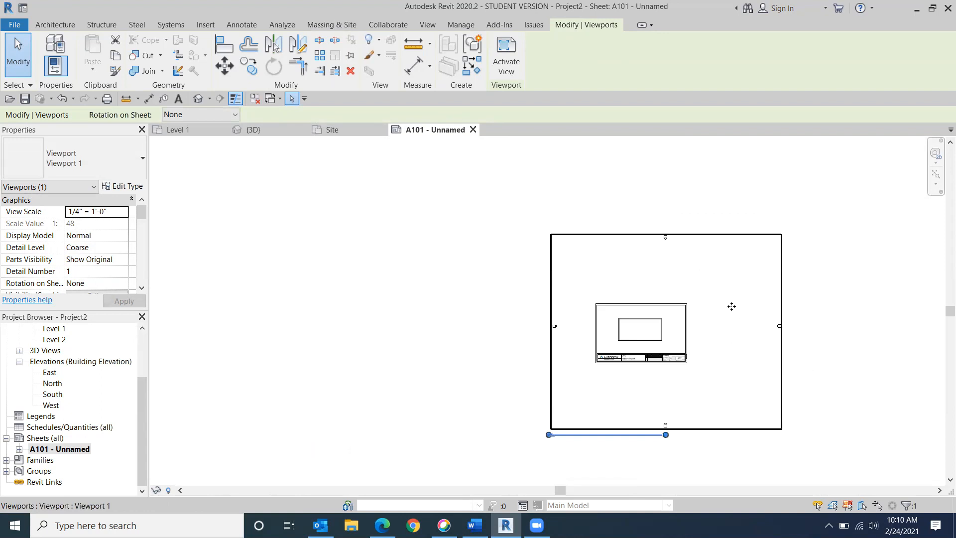
scroll(647, 343, "up", 3)
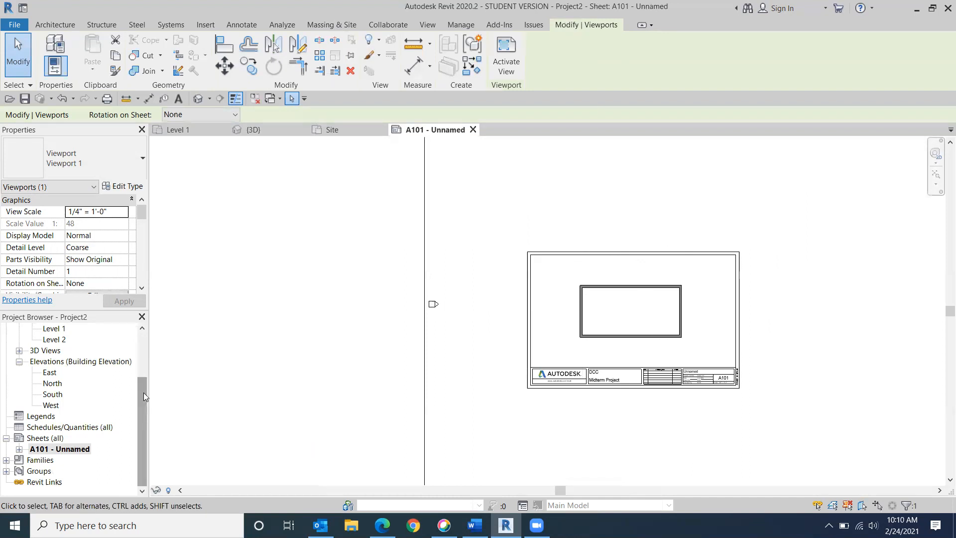
Step: Dismiss the save reminder and move the Level 1 view title onto the sheet, just below the building outline
left_click_drag(144, 392, 147, 337)
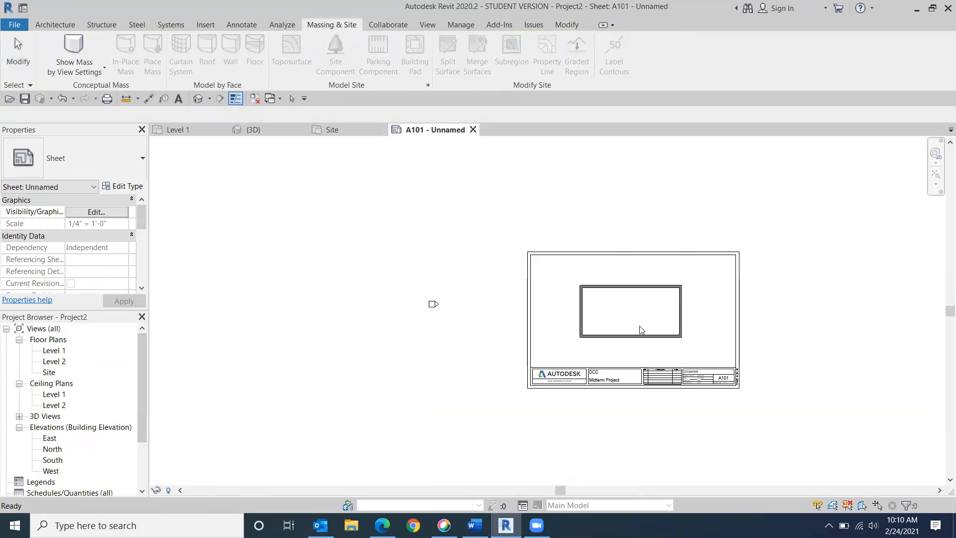
scroll(388, 309, "down", 4)
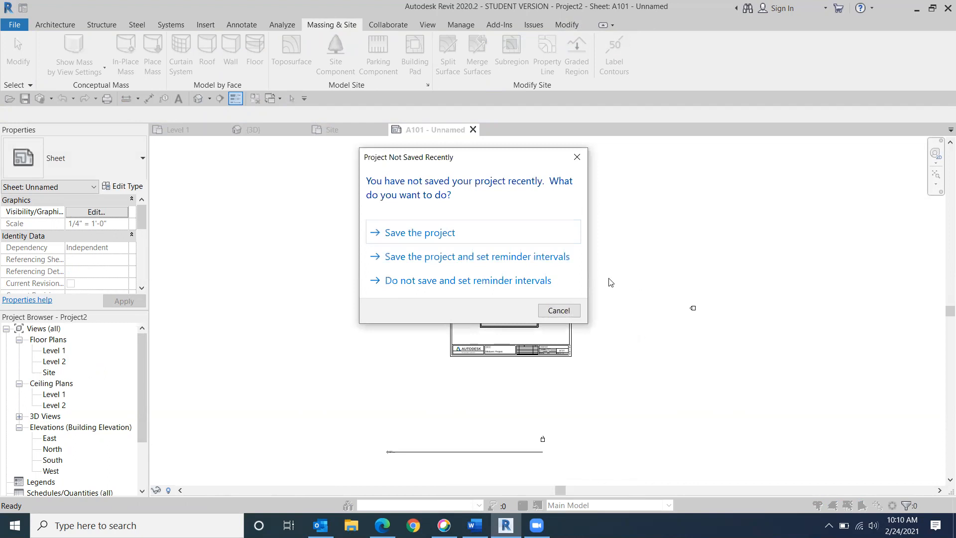
left_click(577, 157)
middle_click_drag(577, 408, 625, 283)
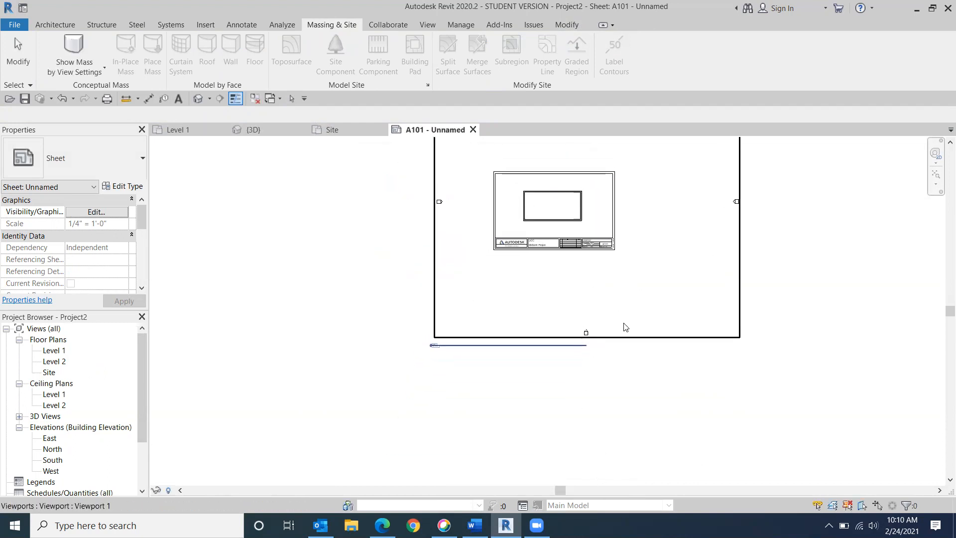
scroll(504, 343, "up", 2)
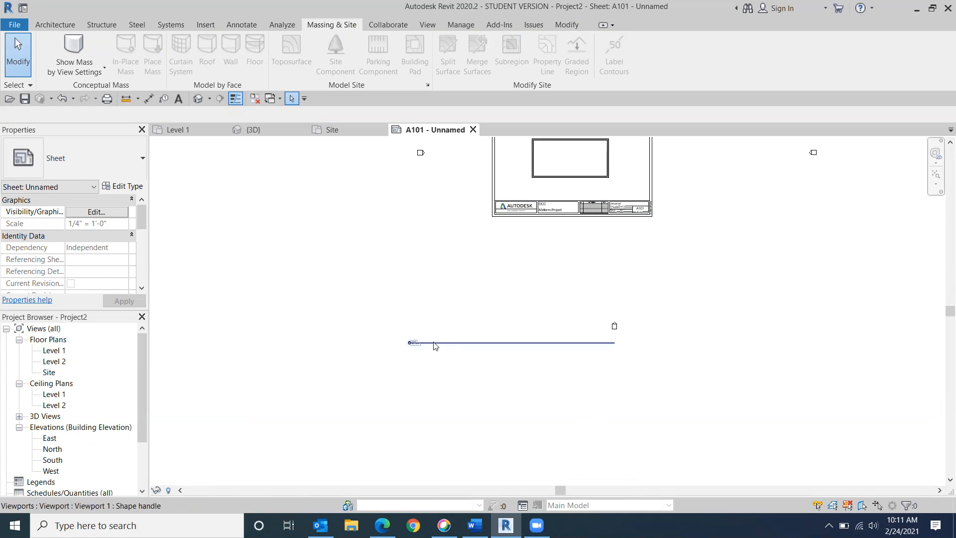
left_click_drag(435, 342, 558, 185)
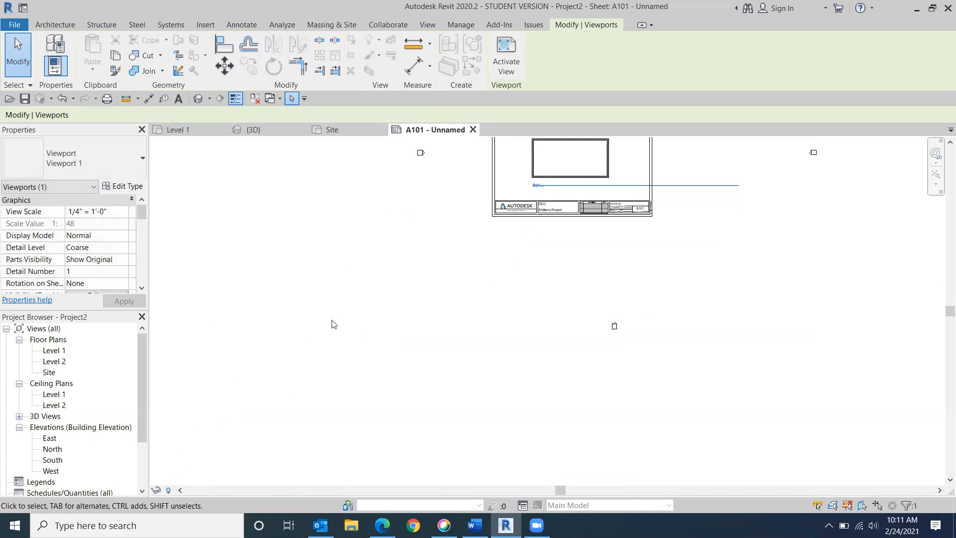
Step: Shorten the Level 1 view title's line so it extends only slightly past the title text, then deselect the viewport
left_click(423, 222)
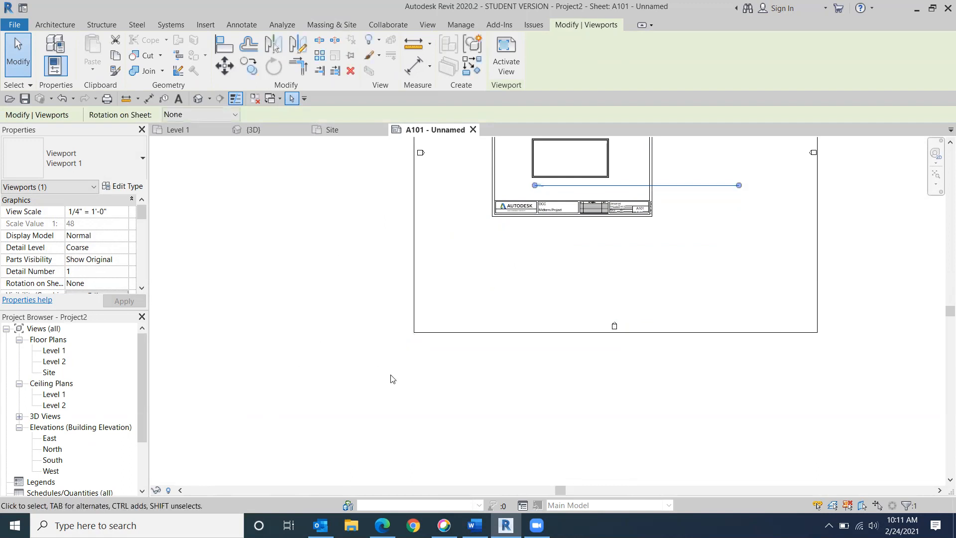
middle_click_drag(490, 350, 379, 437)
scroll(393, 433, "down", 1)
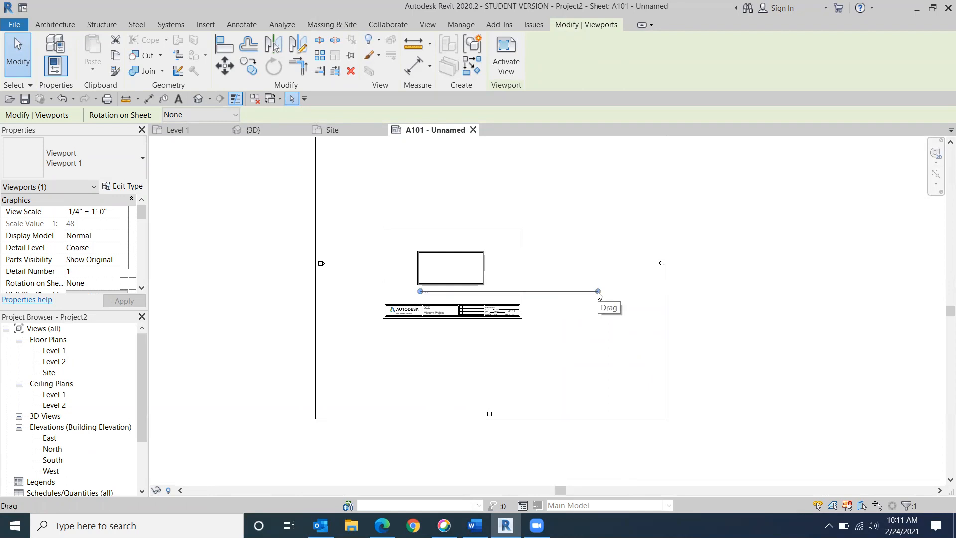
left_click_drag(597, 291, 434, 324)
scroll(431, 303, "up", 8)
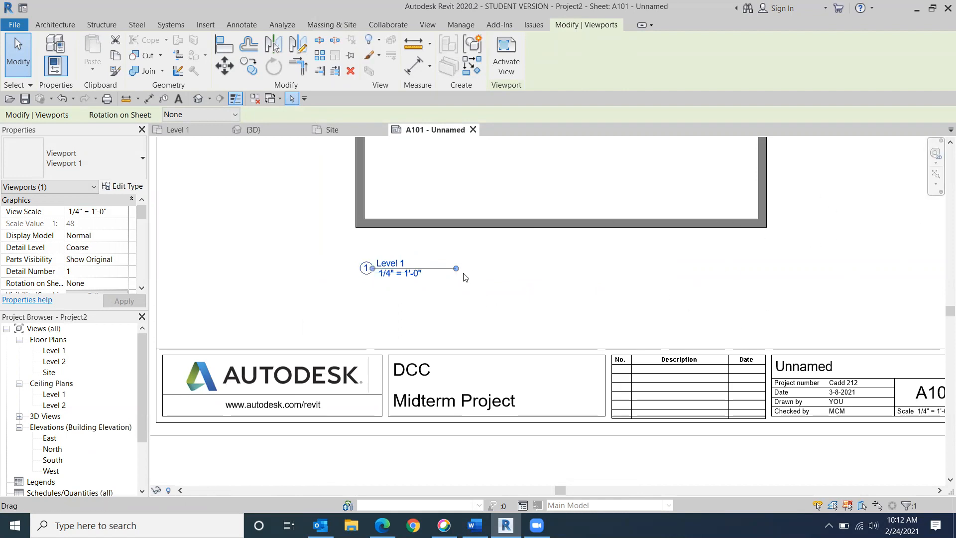
left_click_drag(456, 269, 439, 275)
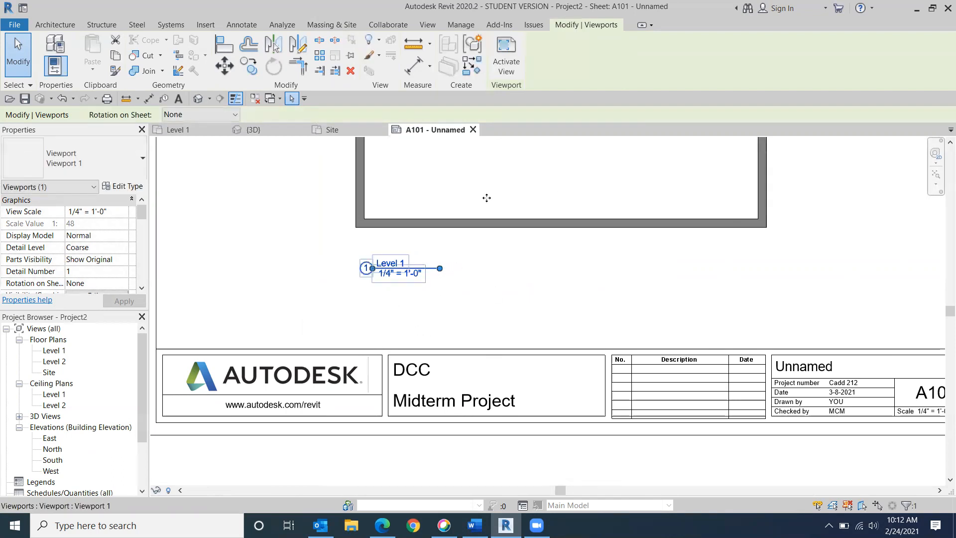
scroll(351, 239, "down", 3)
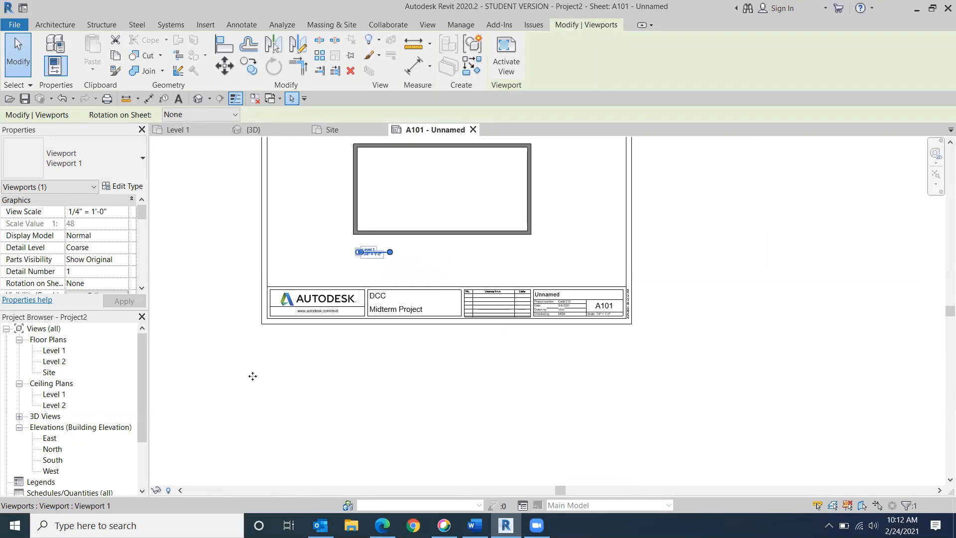
scroll(253, 376, "down", 2)
left_click(888, 301)
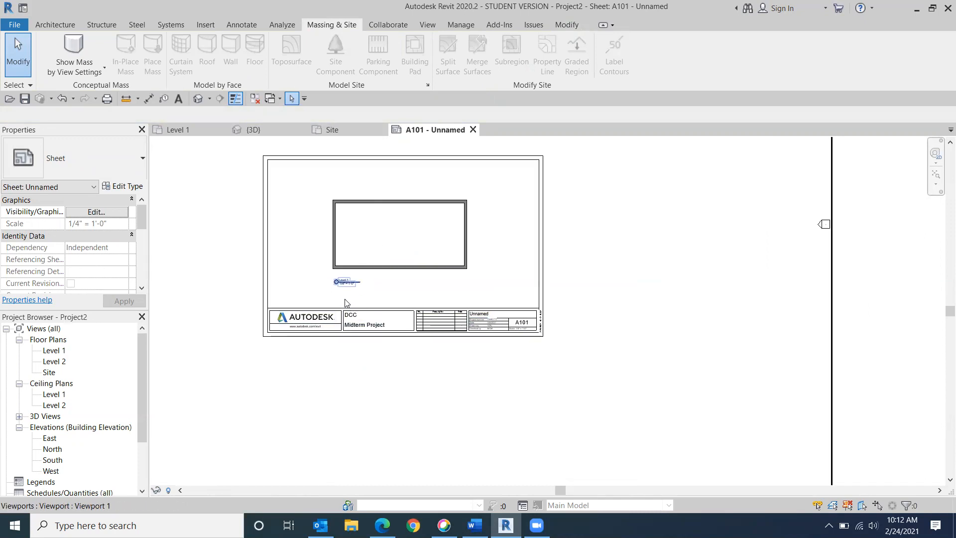
Step: Change the sheet name in the A101 title block to Level 1
scroll(506, 369, "up", 5)
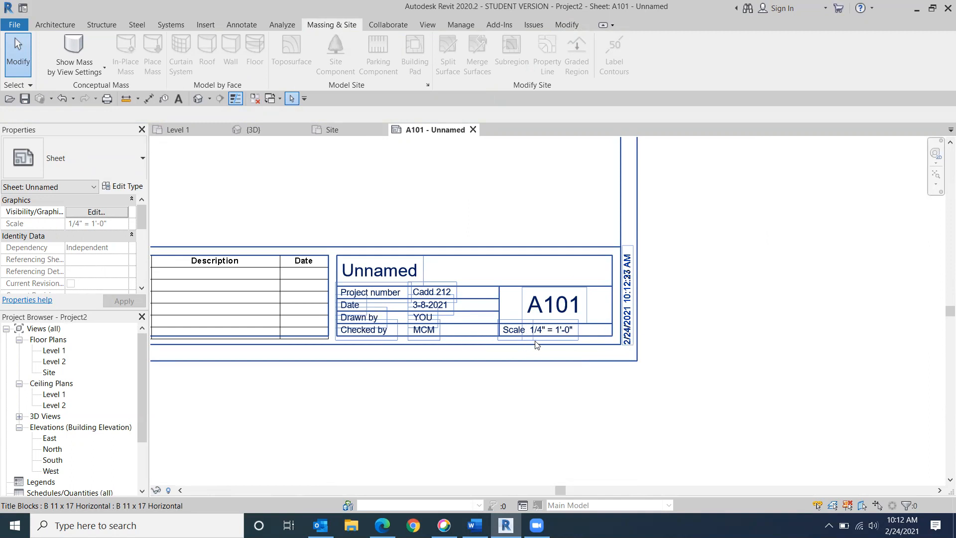
left_click(384, 272)
left_click(382, 269)
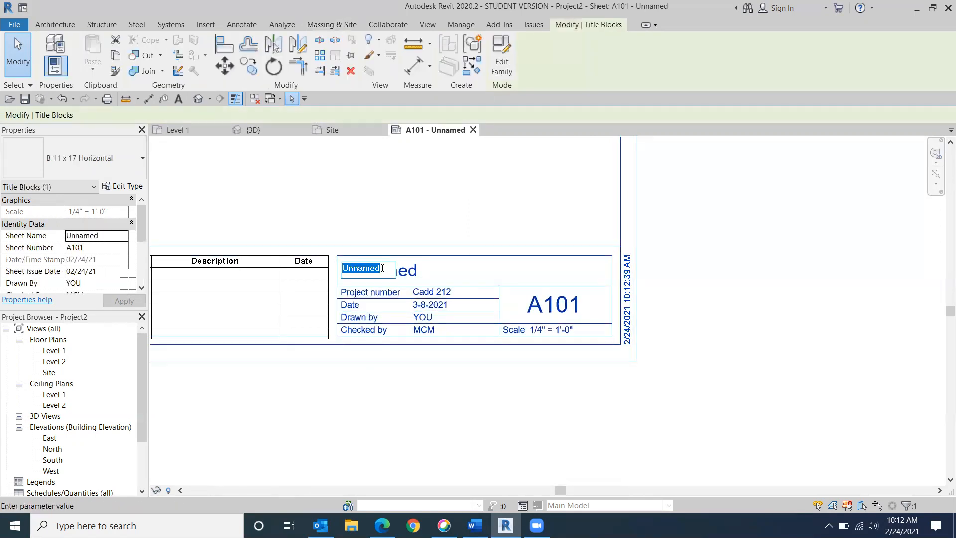
type("Level 1")
scroll(577, 276, "down", 4)
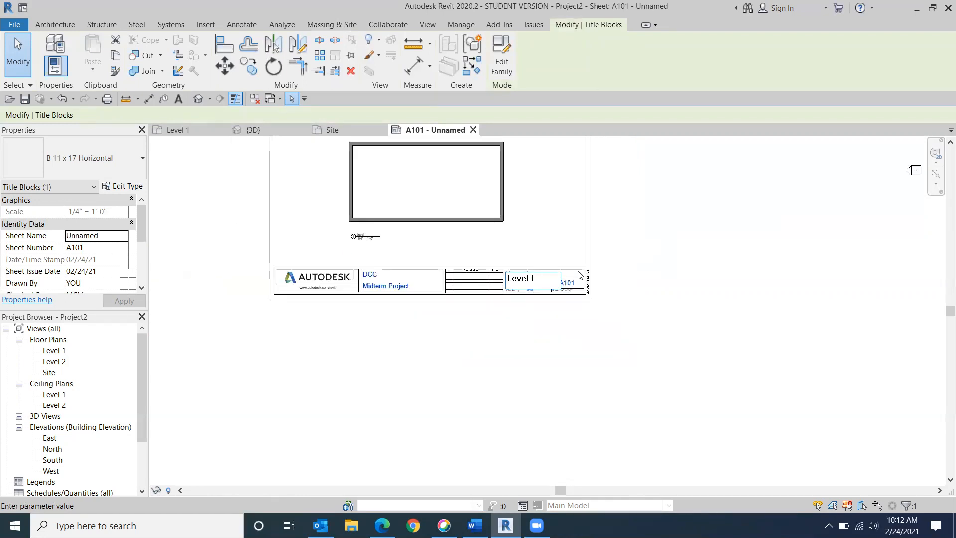
scroll(579, 274, "down", 2)
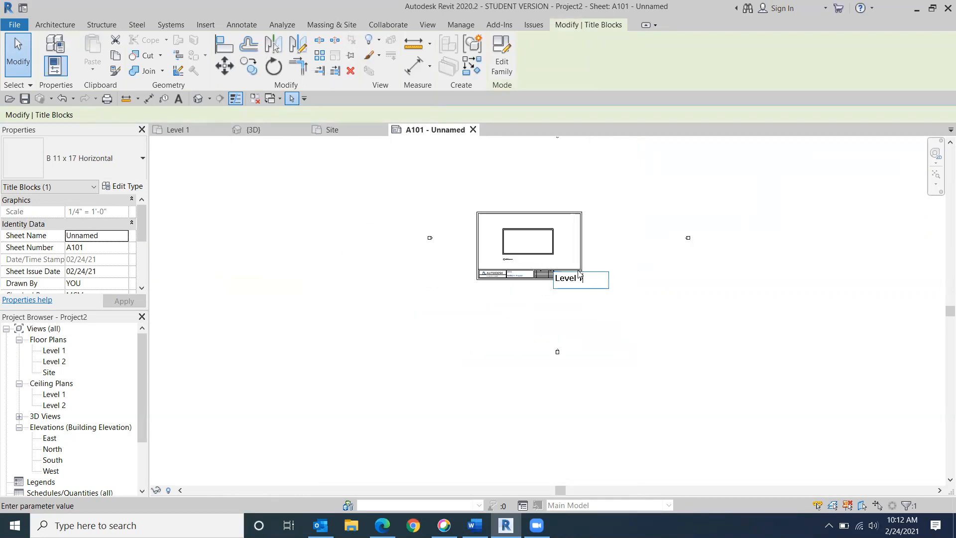
left_click(838, 260)
scroll(573, 275, "up", 5)
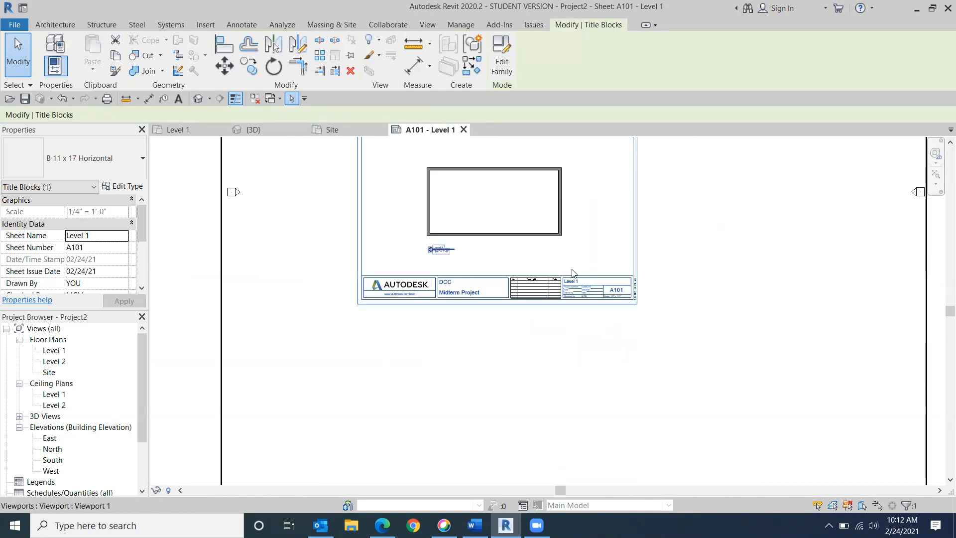
middle_click_drag(586, 231, 638, 350)
scroll(615, 337, "down", 2)
scroll(631, 344, "down", 1)
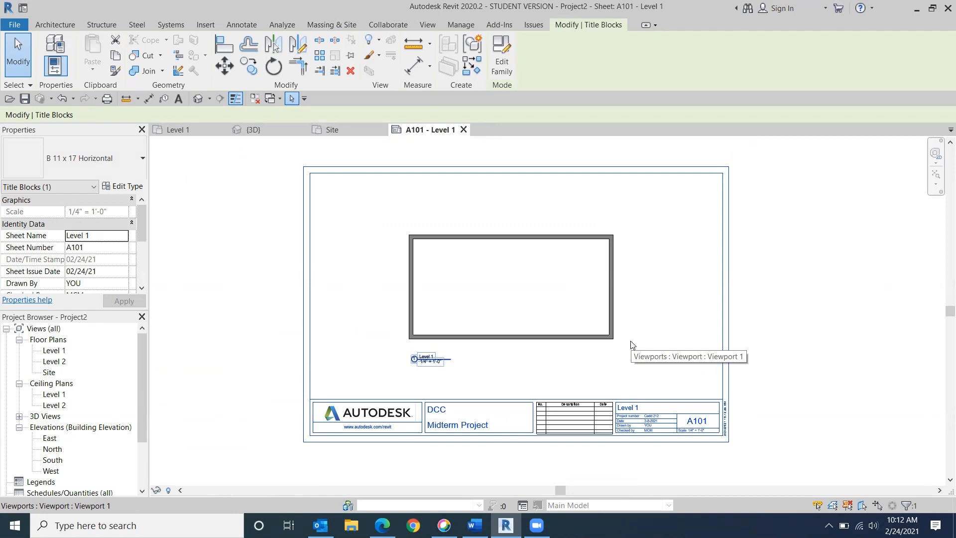
Step: In the Level 1 floor plan, draw a Generic - 8" interior wall across the building, 12'-0" from its west wall
double_click(54, 351)
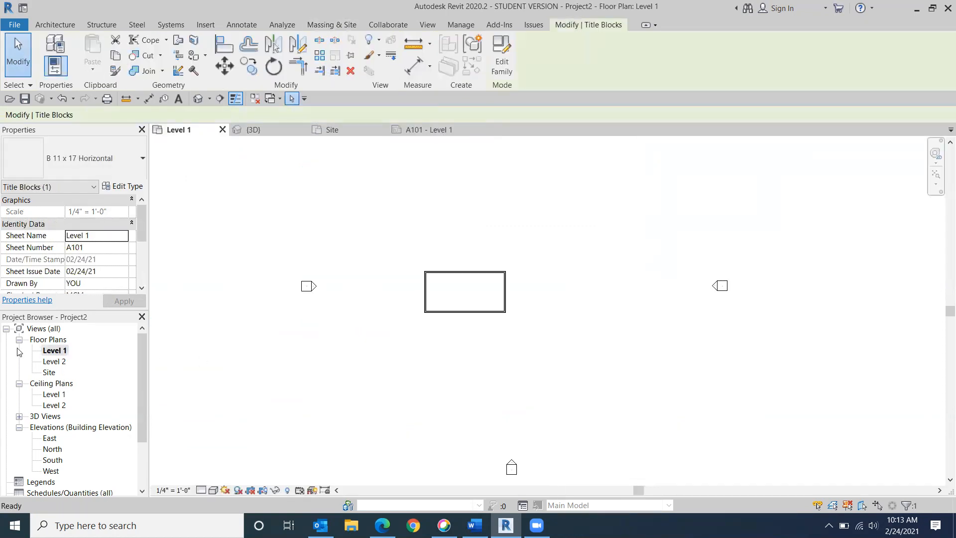
left_click(52, 25)
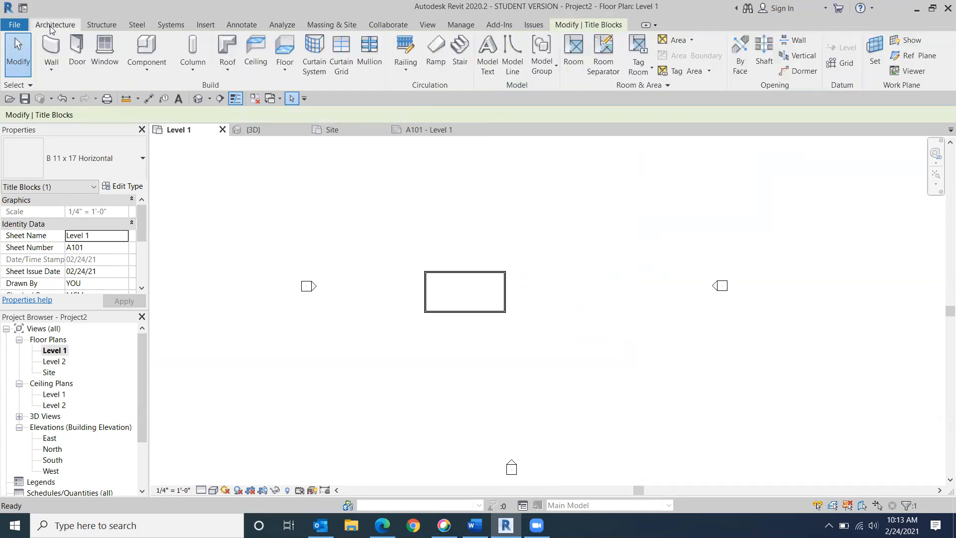
left_click(54, 52)
left_click(454, 271)
left_click(454, 312)
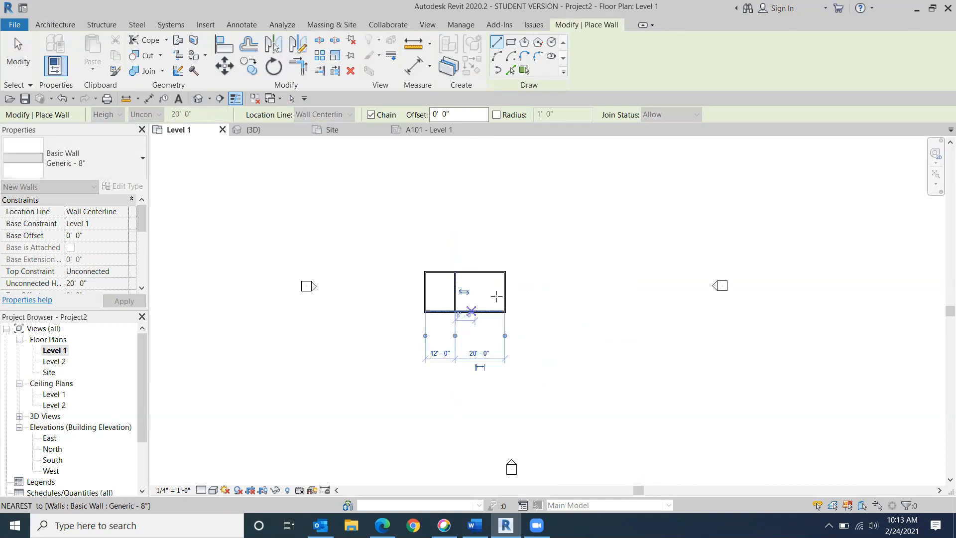
left_click(31, 62)
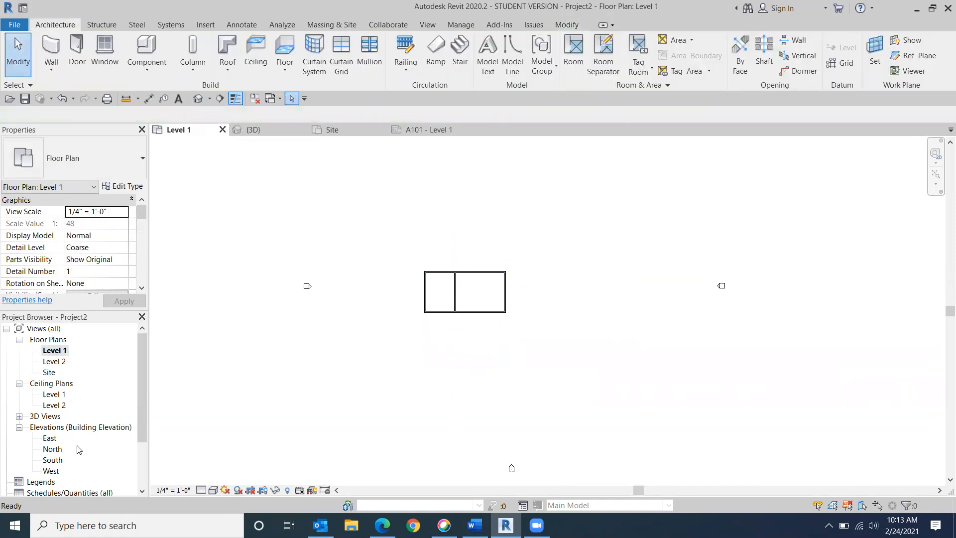
Step: Open sheet A101 - Level 1 and examine how the plan viewport reflects the added interior wall
scroll(78, 449, "down", 3)
double_click(57, 471)
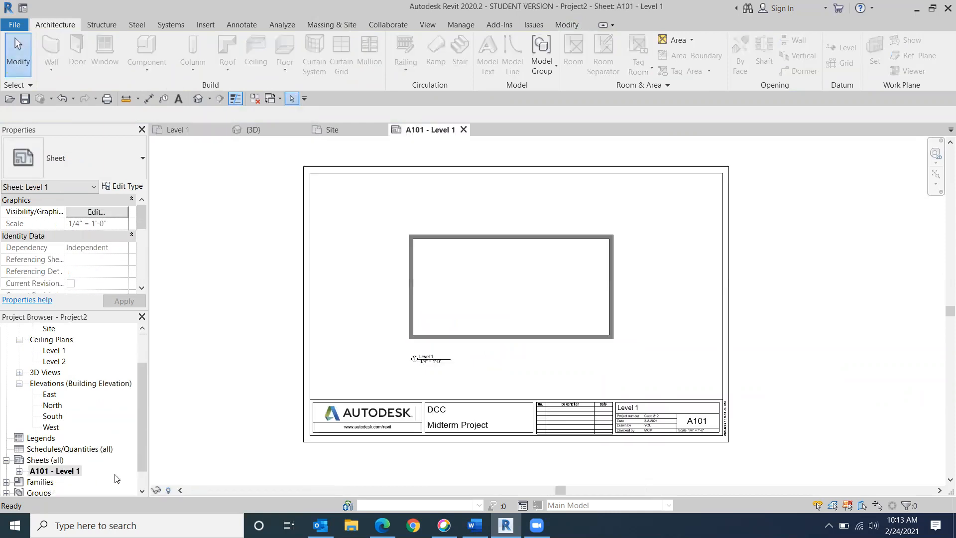
middle_click_drag(258, 289, 259, 263)
scroll(259, 264, "down", 2)
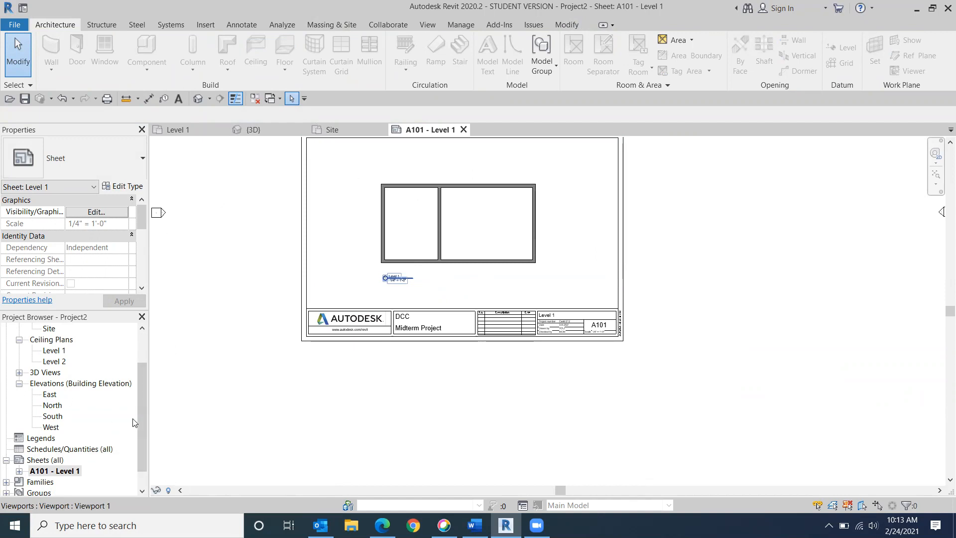
Step: Return to the Level 1 floor plan and delete the interior wall
scroll(132, 421, "up", 2)
double_click(58, 351)
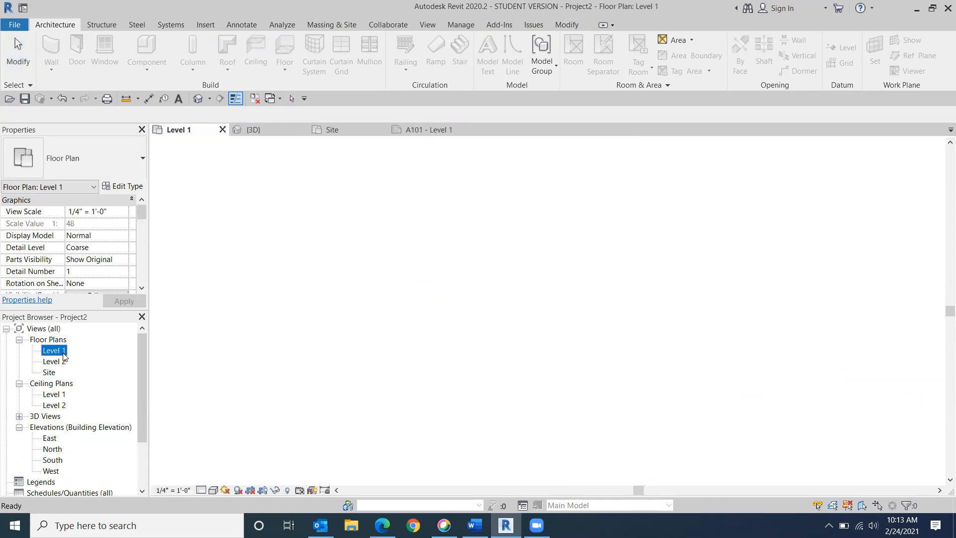
left_click(454, 296)
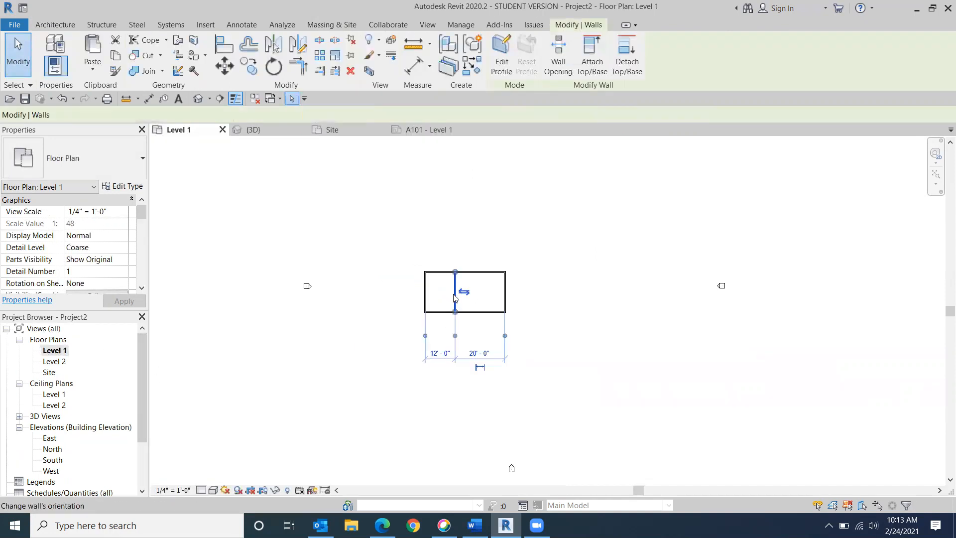
key("Delete")
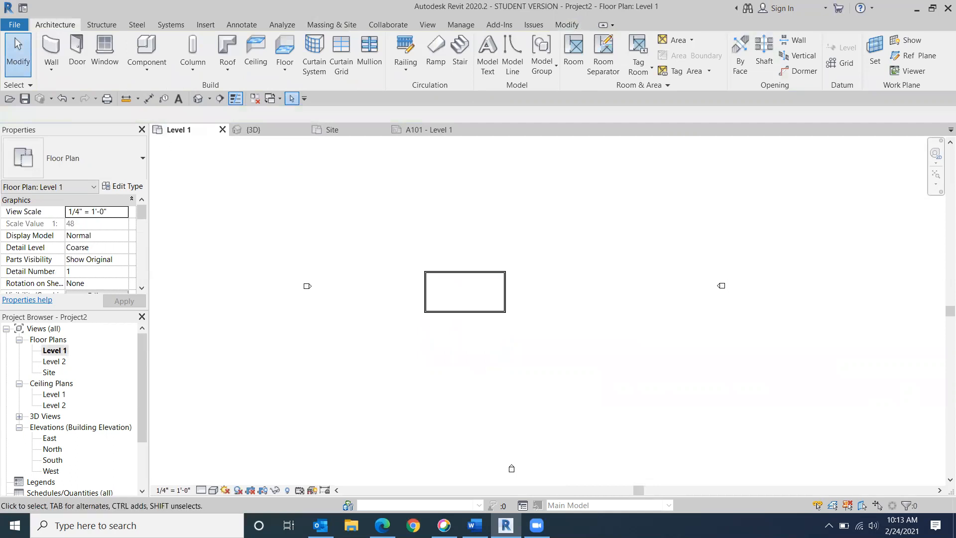
Step: Reopen sheet A101 - Level 1 to check the plan viewport without the interior wall, leaving nothing selected
scroll(44, 475, "down", 2)
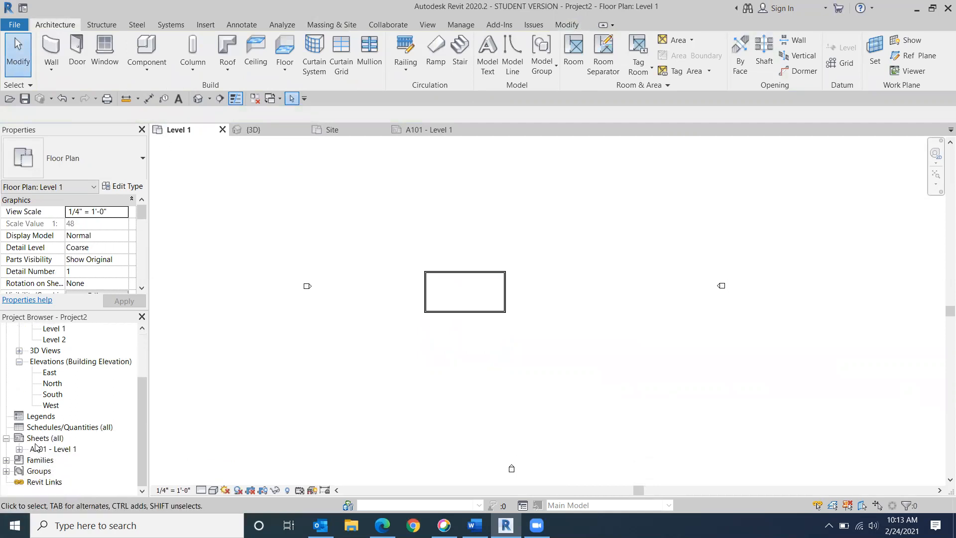
left_click(36, 450)
double_click(36, 450)
left_click(350, 452)
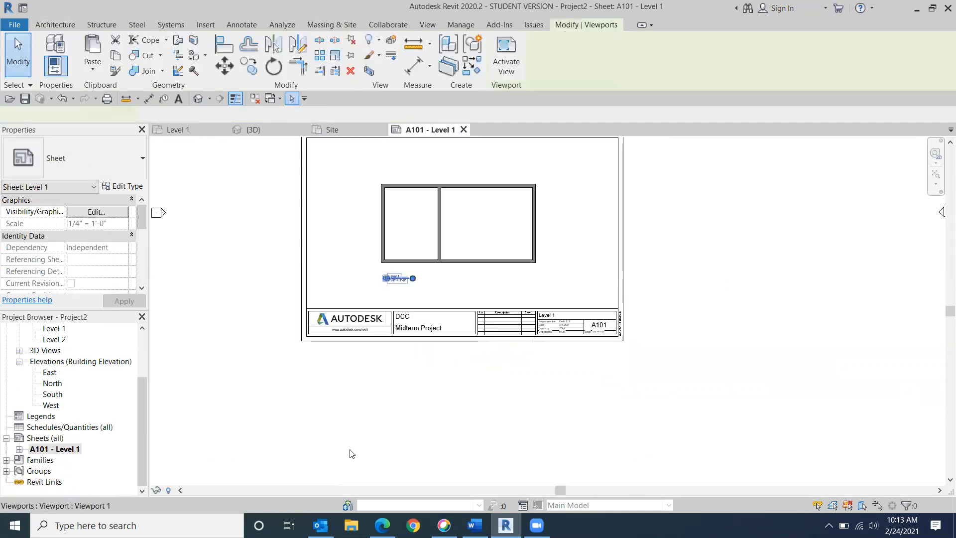
scroll(479, 387, "down", 2)
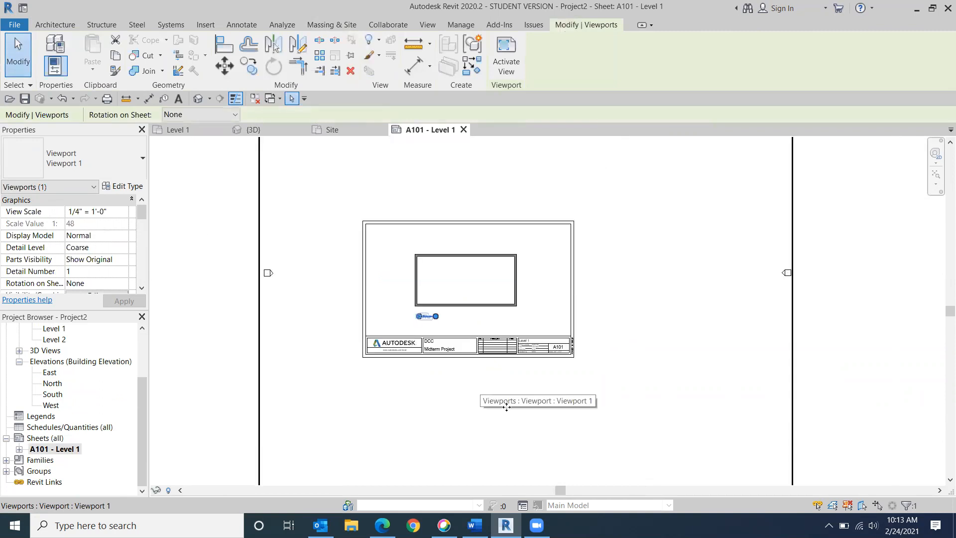
left_click(895, 313)
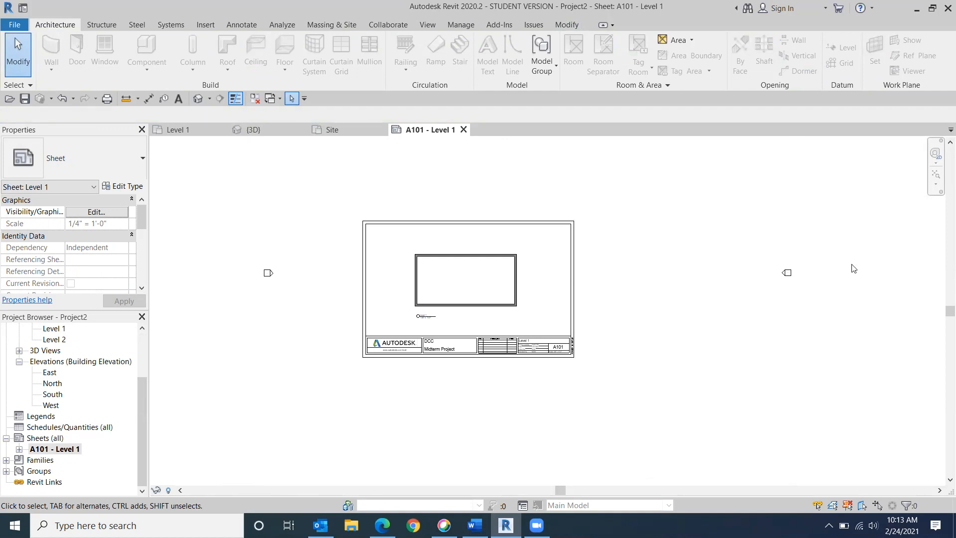
Step: Check the Class 9 outline in Word, return to Revit, and open the Level 1 floor plan followed by the default 3D view
left_click(475, 525)
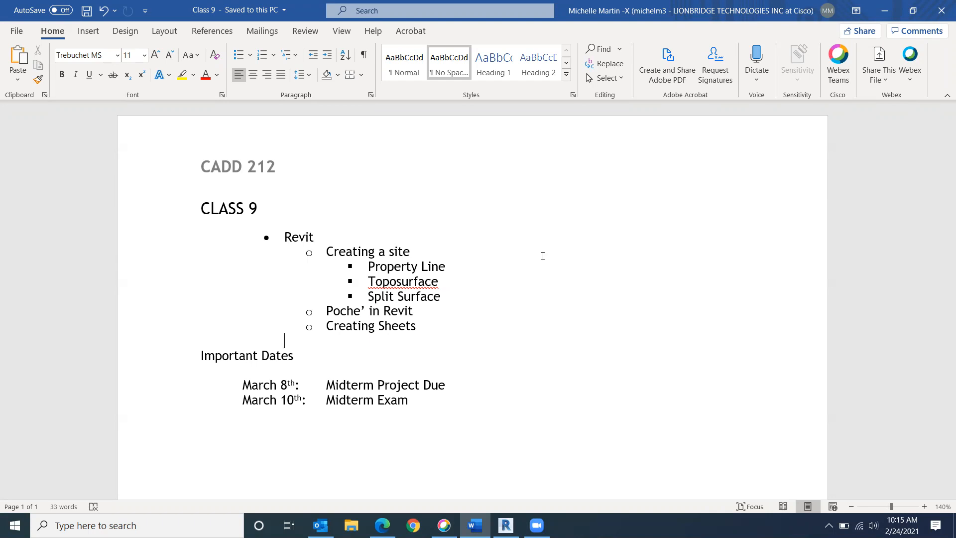
left_click(506, 525)
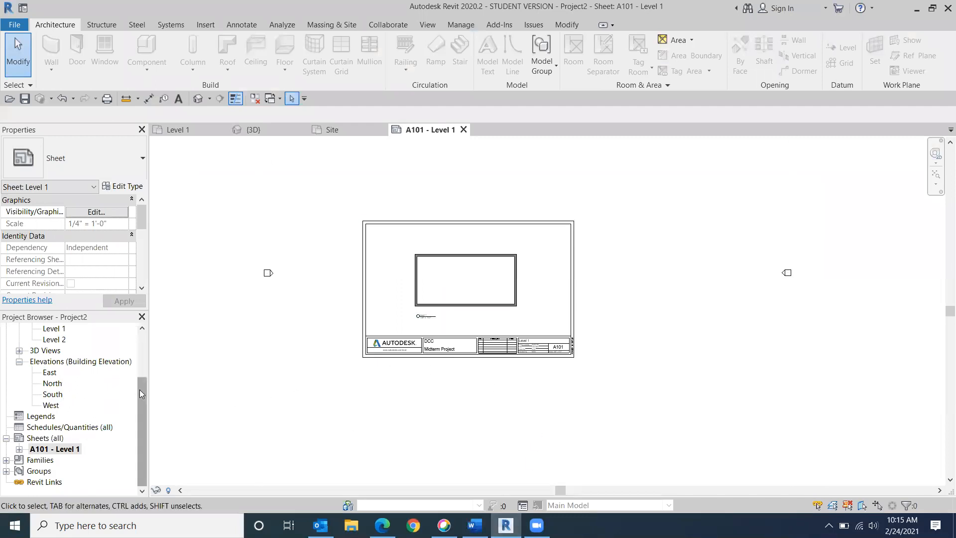
left_click_drag(140, 390, 141, 344)
double_click(53, 350)
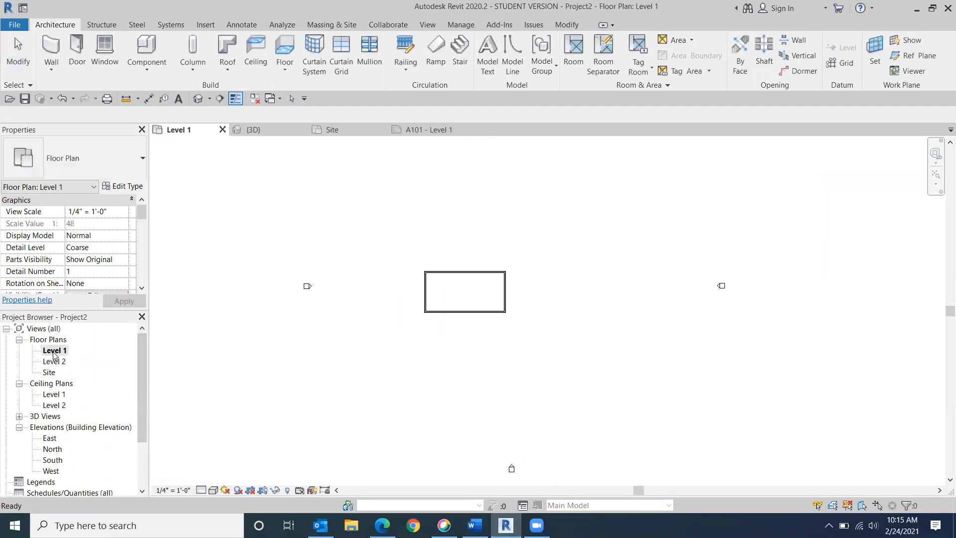
left_click(196, 99)
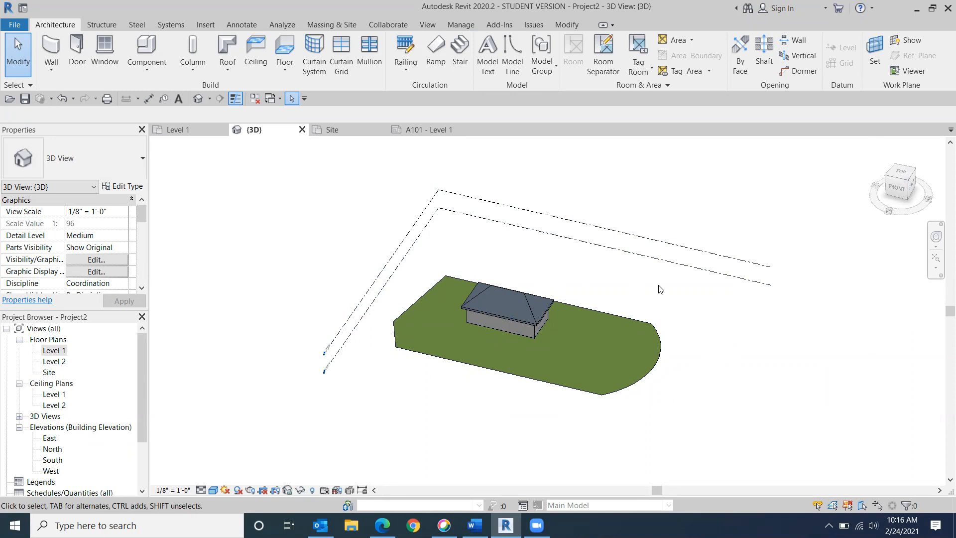
Step: Select the building and site together, filter the selection down to Topography only, and clear the selection
left_click_drag(576, 372, 391, 404)
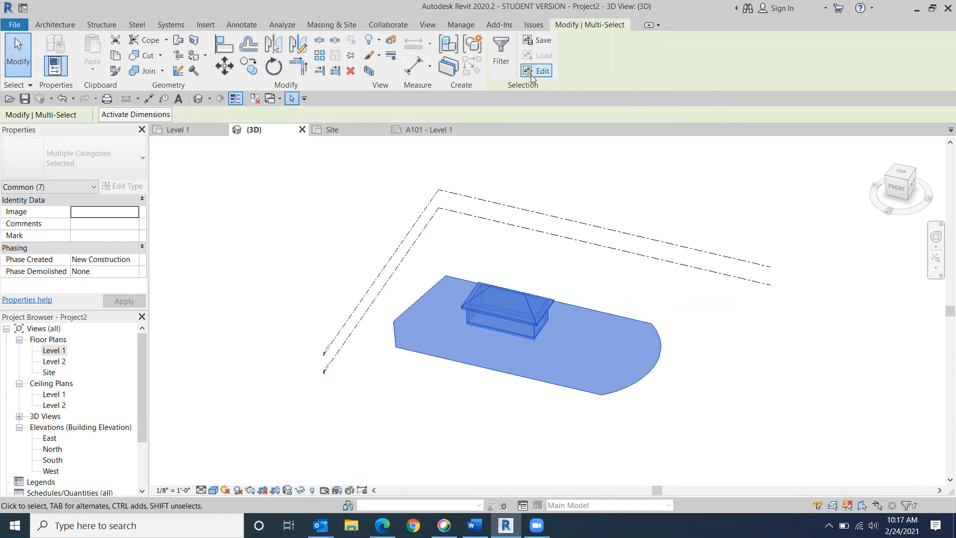
left_click(499, 48)
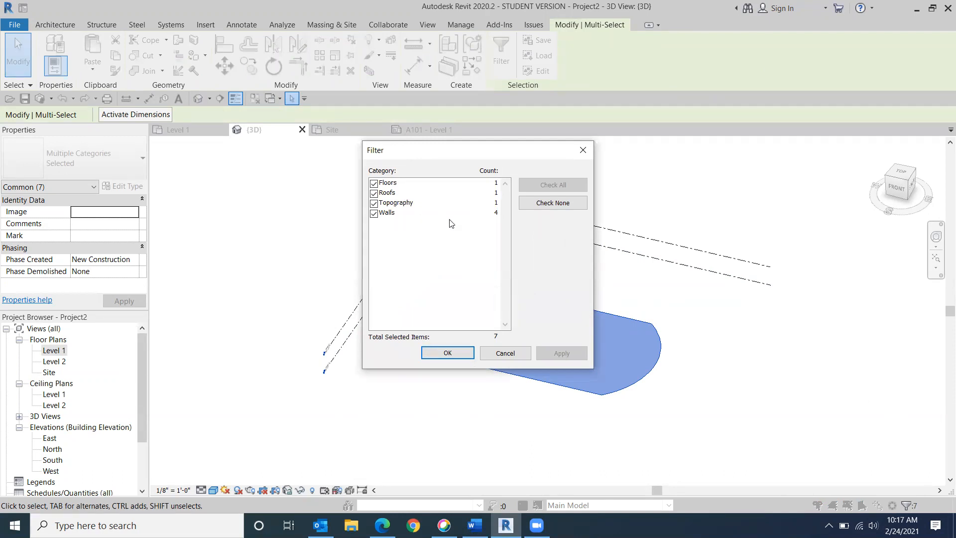
left_click(374, 214)
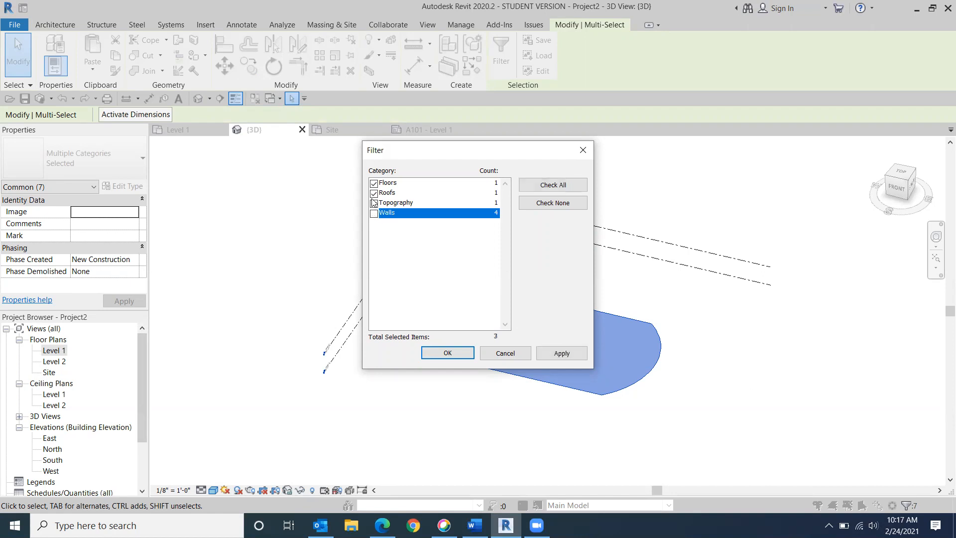
left_click(374, 193)
left_click(374, 183)
left_click(451, 351)
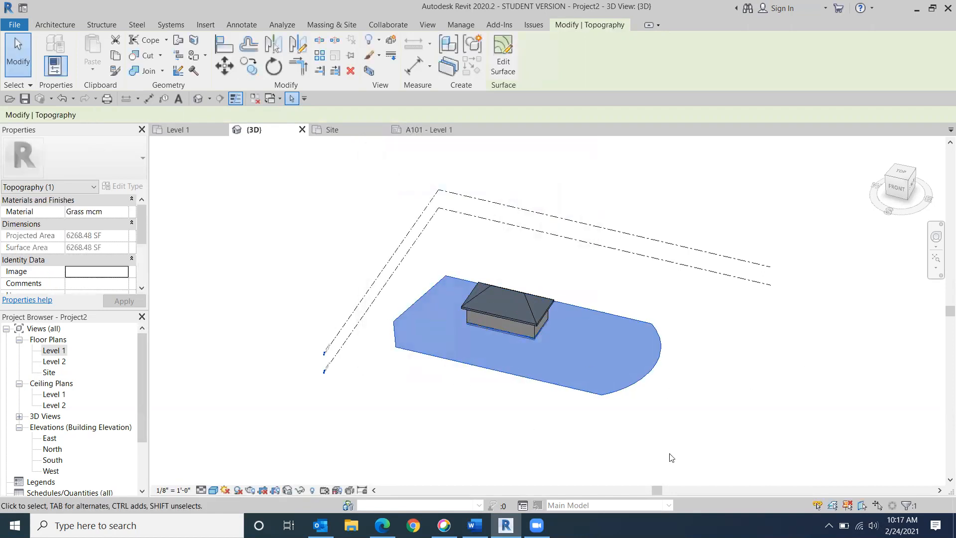
left_click(723, 412)
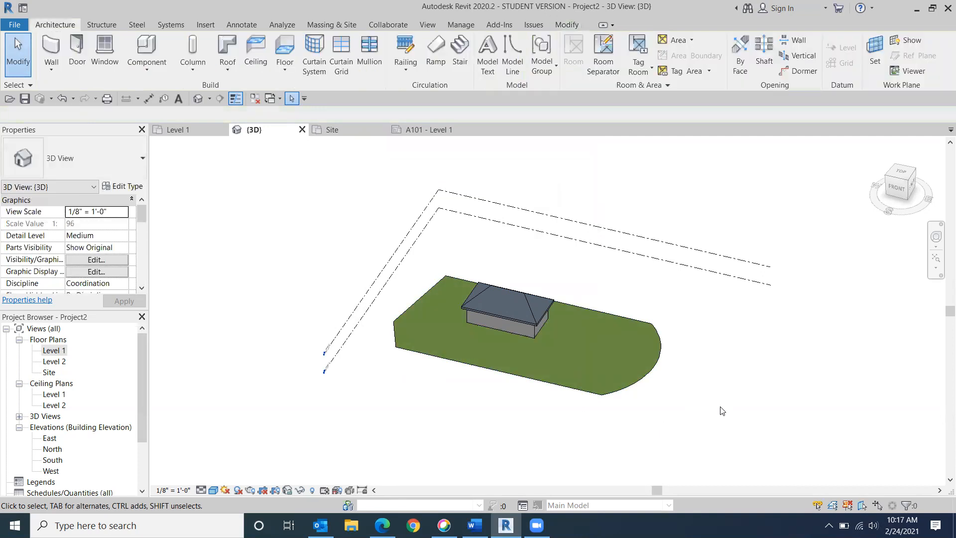
Step: Select the building and site again, filter out Topography and Floors to keep only Roofs and Walls, and clear the selection
left_click_drag(683, 280, 392, 406)
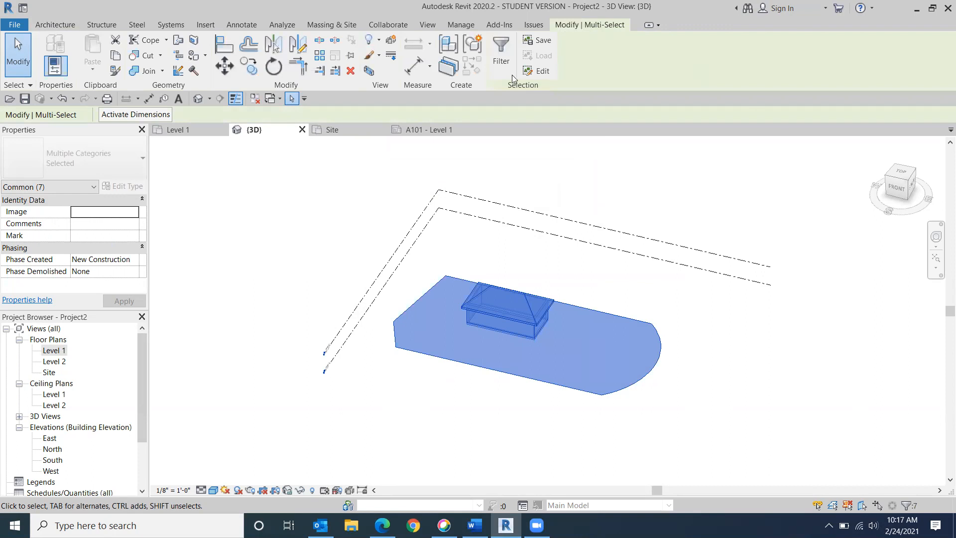
left_click(496, 65)
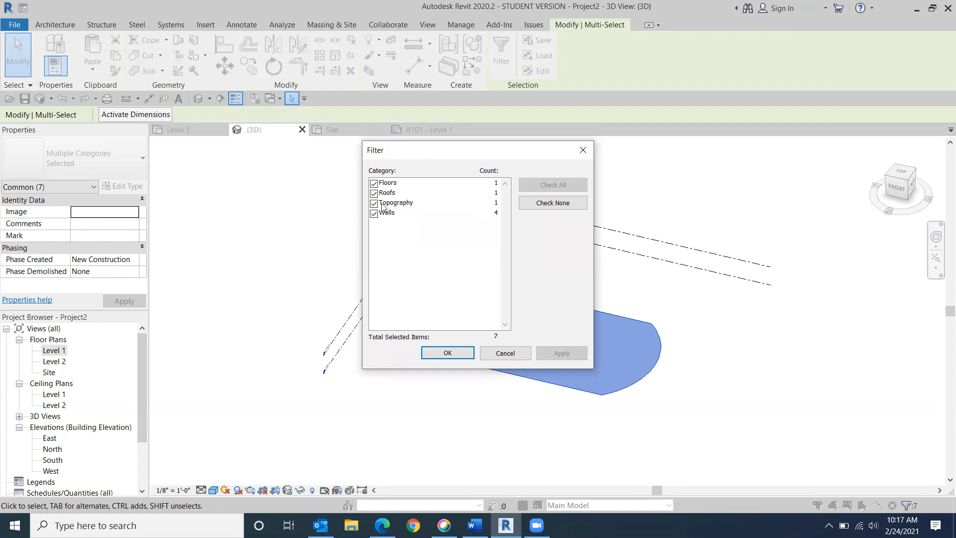
left_click(374, 203)
left_click(374, 183)
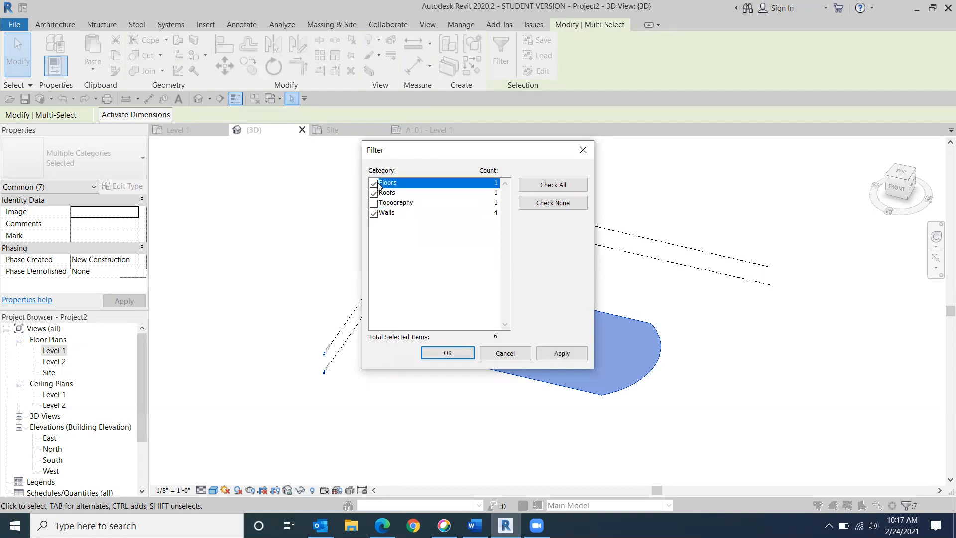
left_click(447, 348)
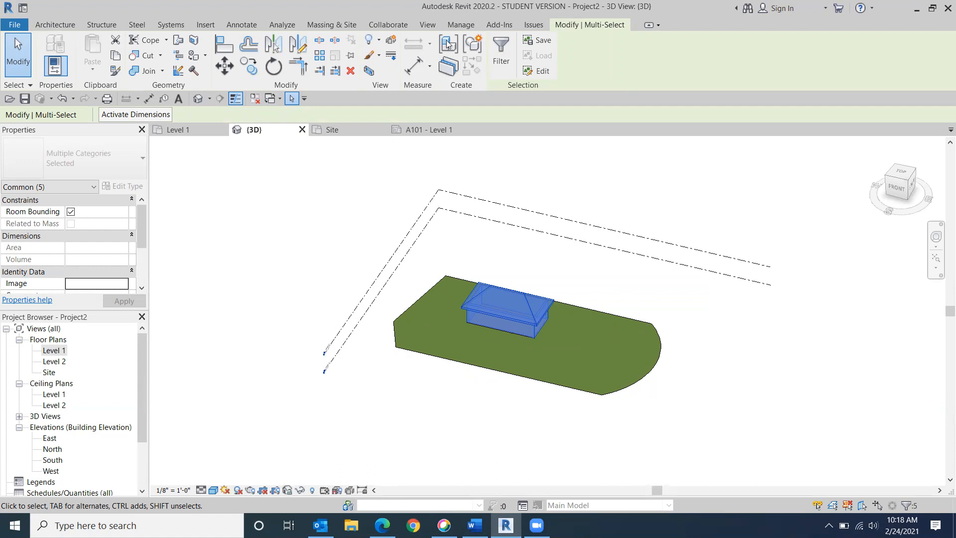
left_click(291, 205)
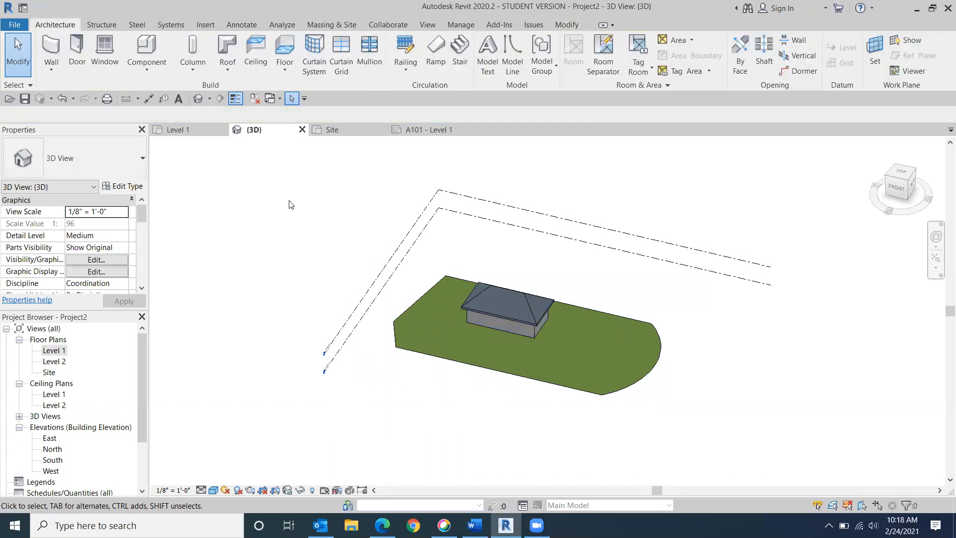
Step: Start a roof soffit from the top view of the 3D model and assign it to Level 2
left_click(902, 174)
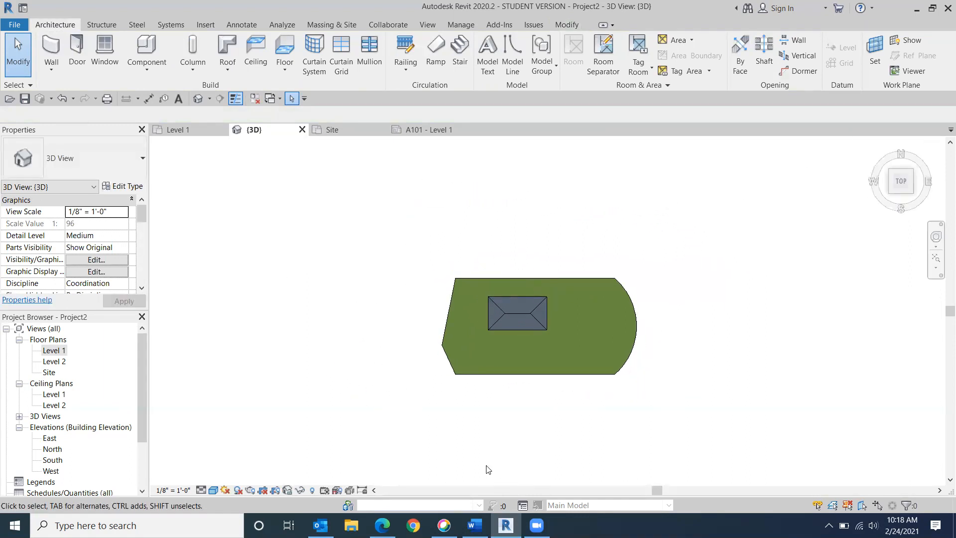
scroll(524, 412, "up", 3)
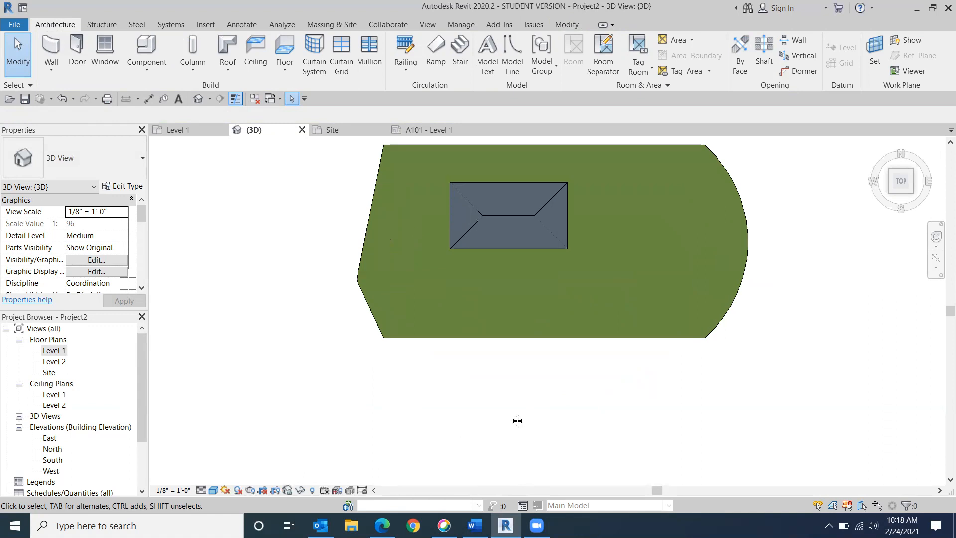
middle_click_drag(516, 420, 480, 494)
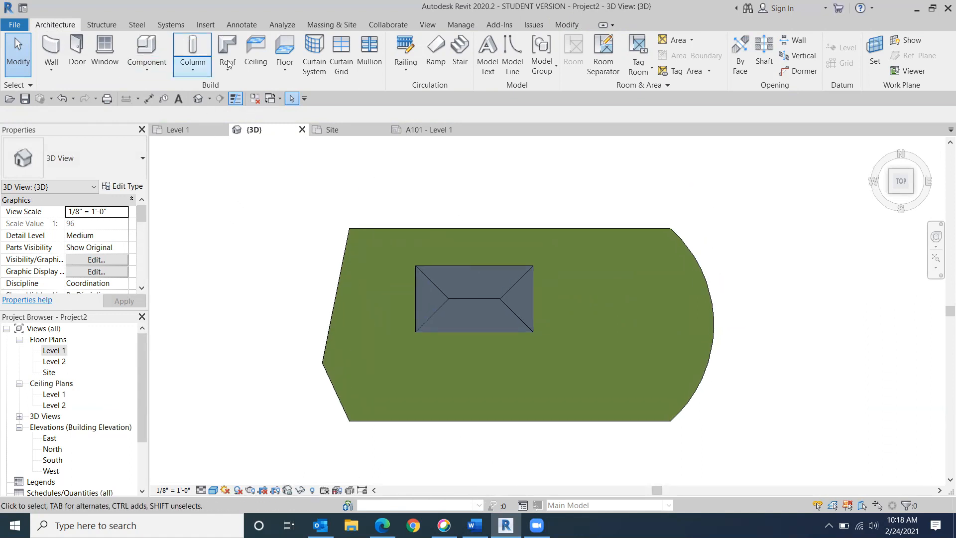
left_click(238, 72)
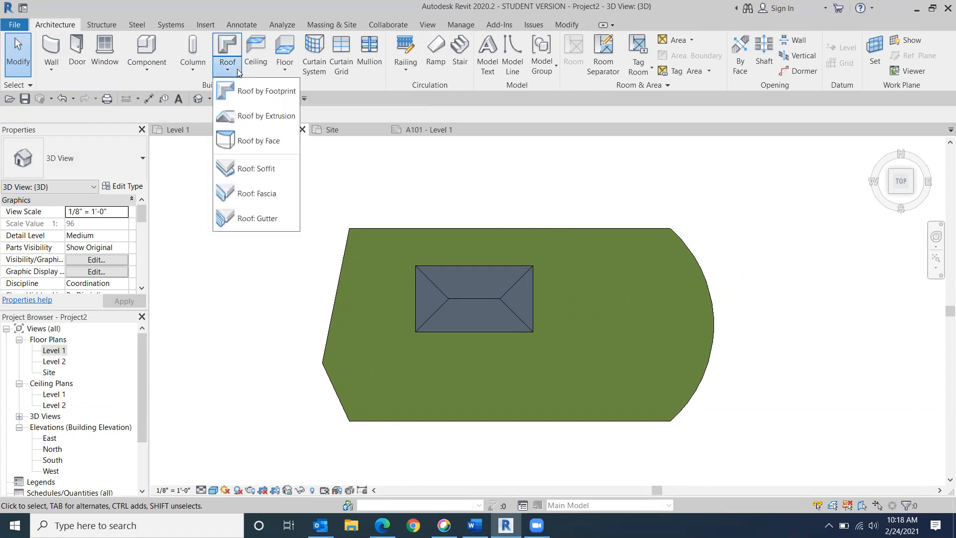
left_click(244, 172)
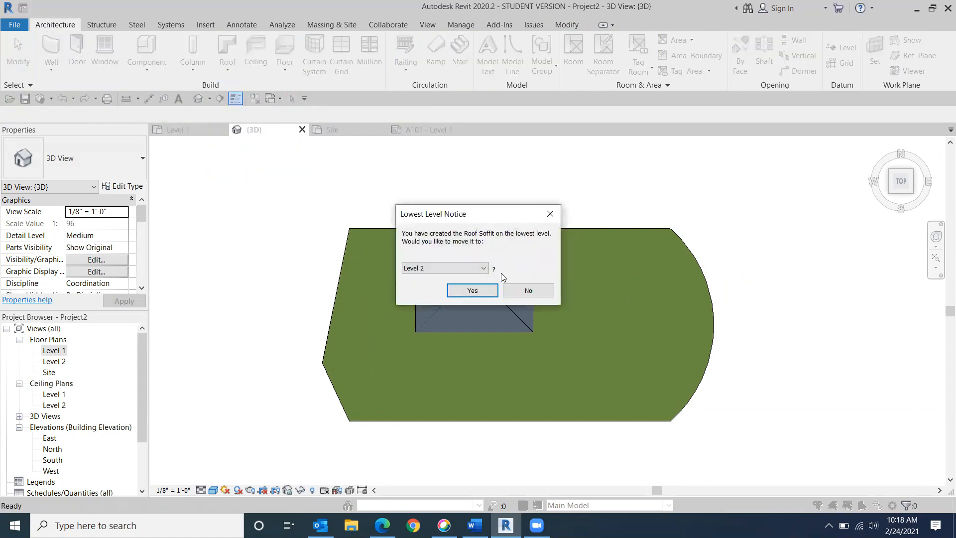
left_click(495, 292)
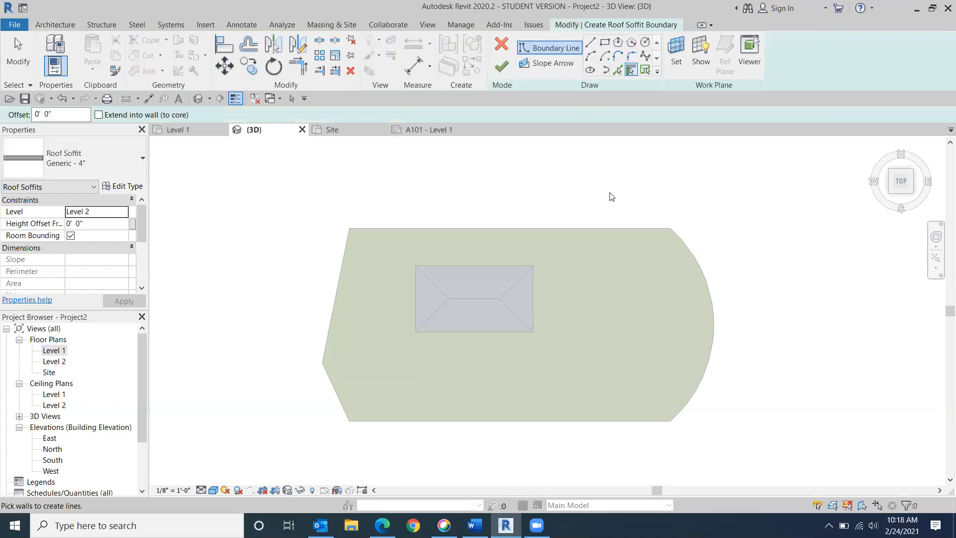
Step: Sketch four soffit boundary lines within the roof: north about 32', east about 16', south reaching the roof's west edge, and west about 16'
middle_click_drag(585, 241, 602, 156)
scroll(601, 156, "down", 2)
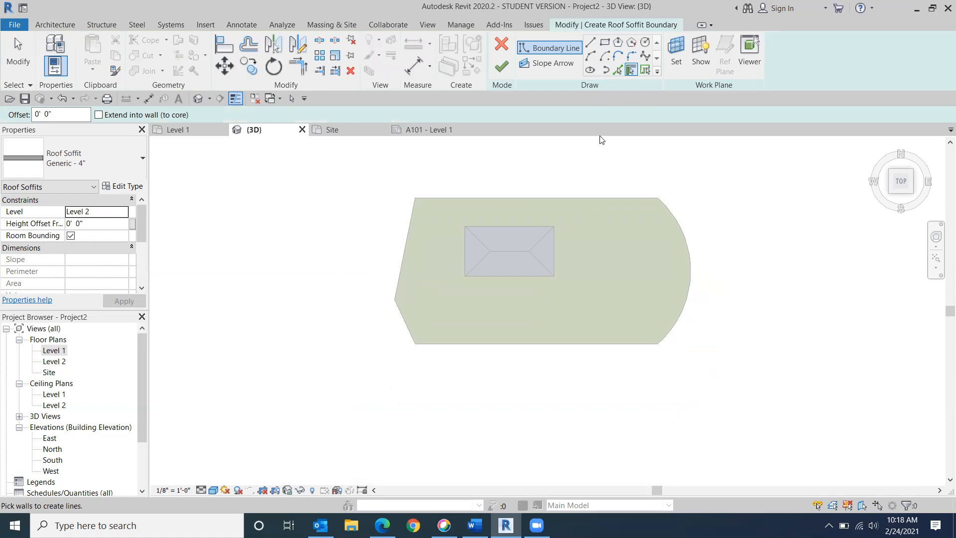
key("l")
key("i")
scroll(496, 245, "up", 3)
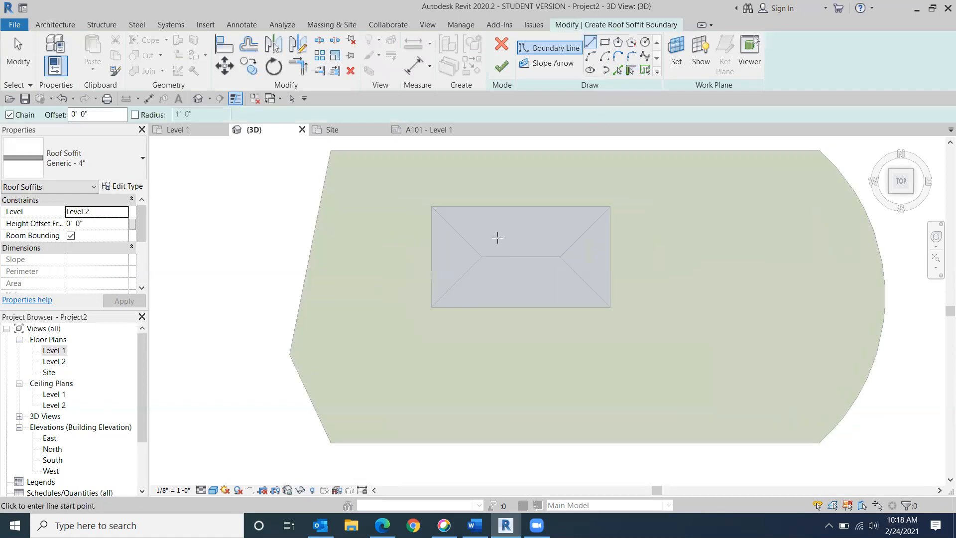
left_click(442, 217)
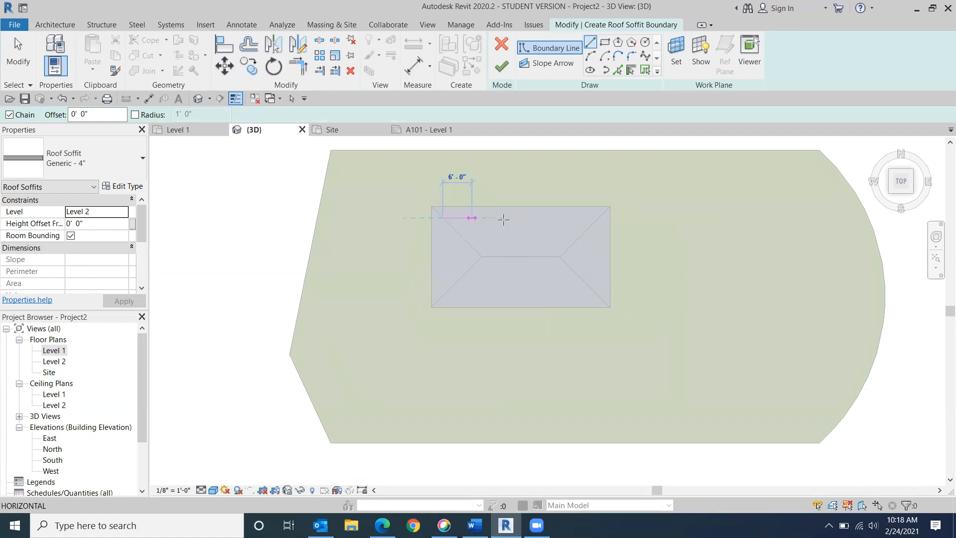
left_click(598, 218)
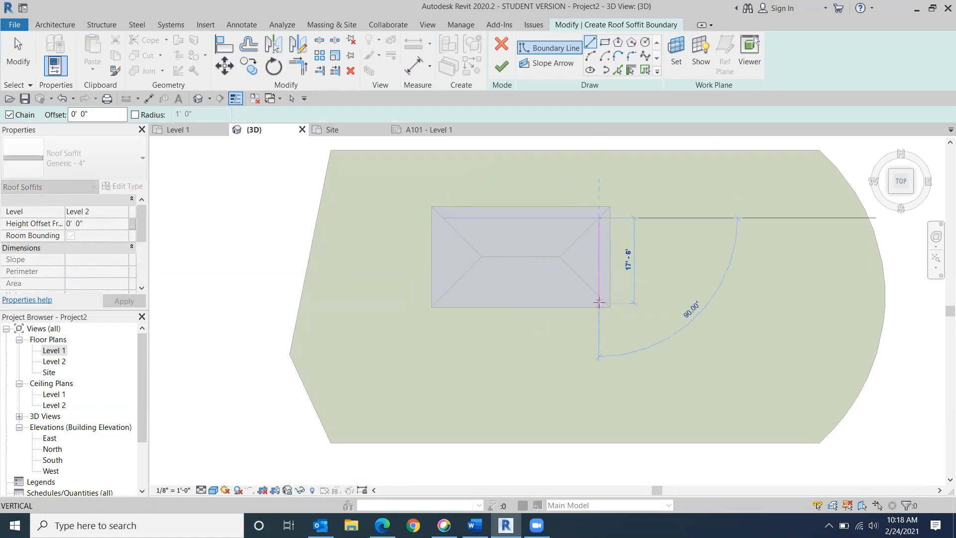
left_click(598, 296)
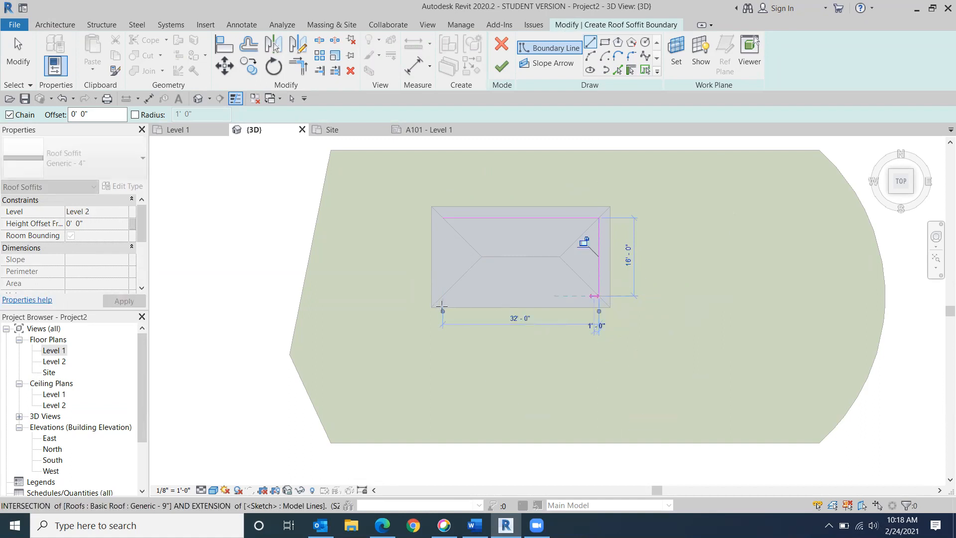
left_click(431, 295)
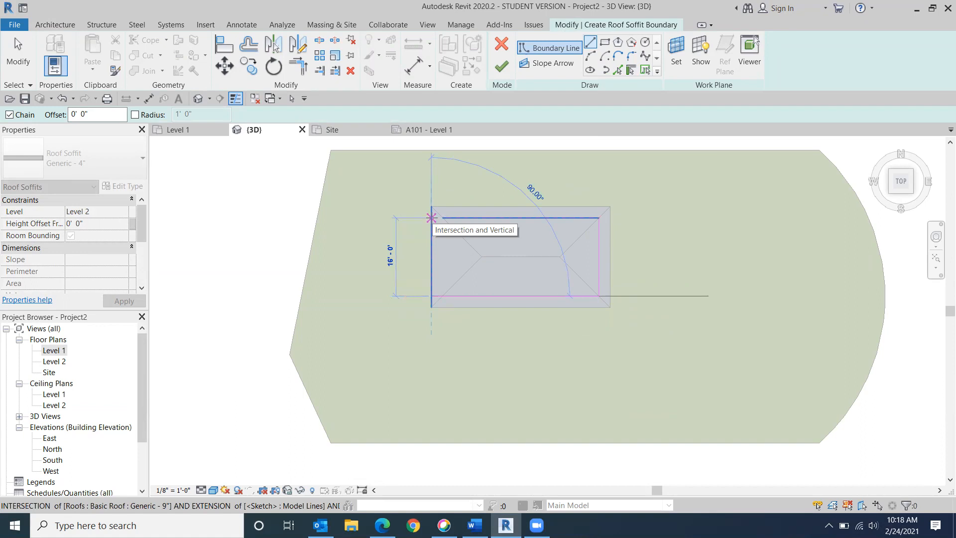
left_click(431, 218)
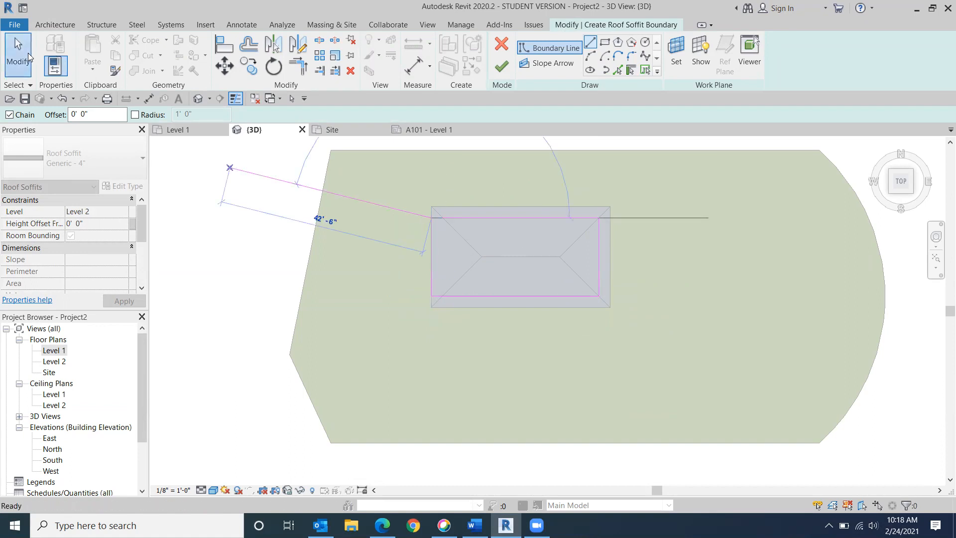
left_click(28, 56)
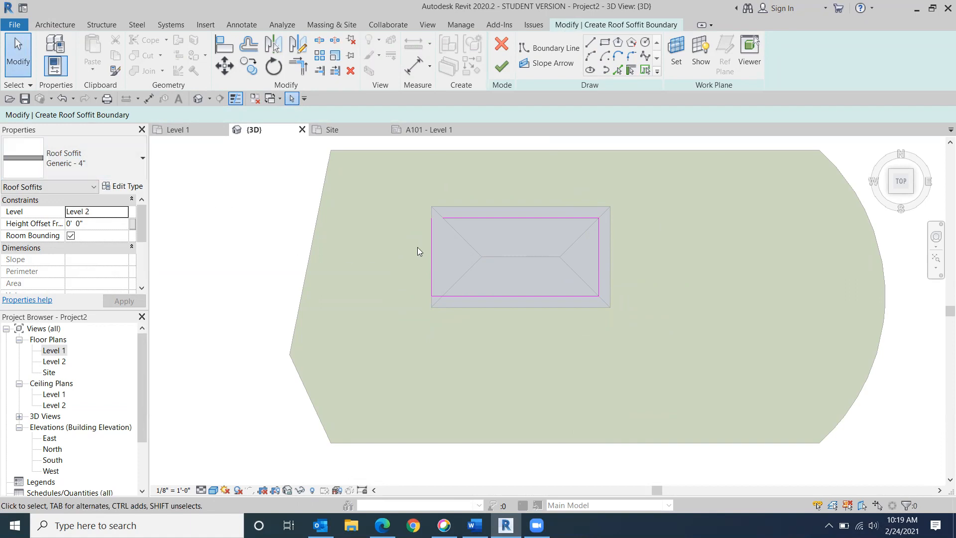
Step: Shift the soffit's east boundary line about 4" inward and delete it
left_click(599, 250)
left_click(599, 249)
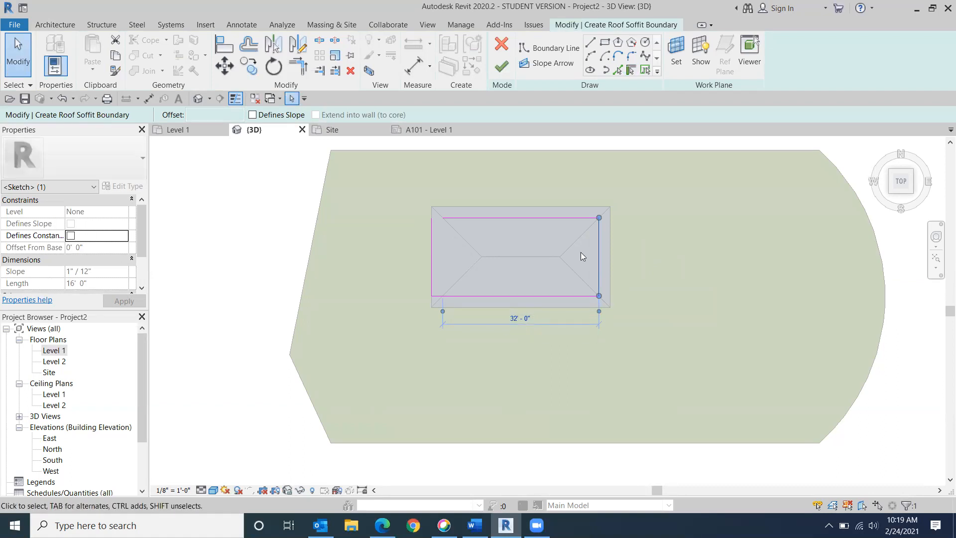
mouse_move(599, 251)
left_mouse_down()
mouse_move(613, 252)
mouse_move(600, 258)
left_mouse_up()
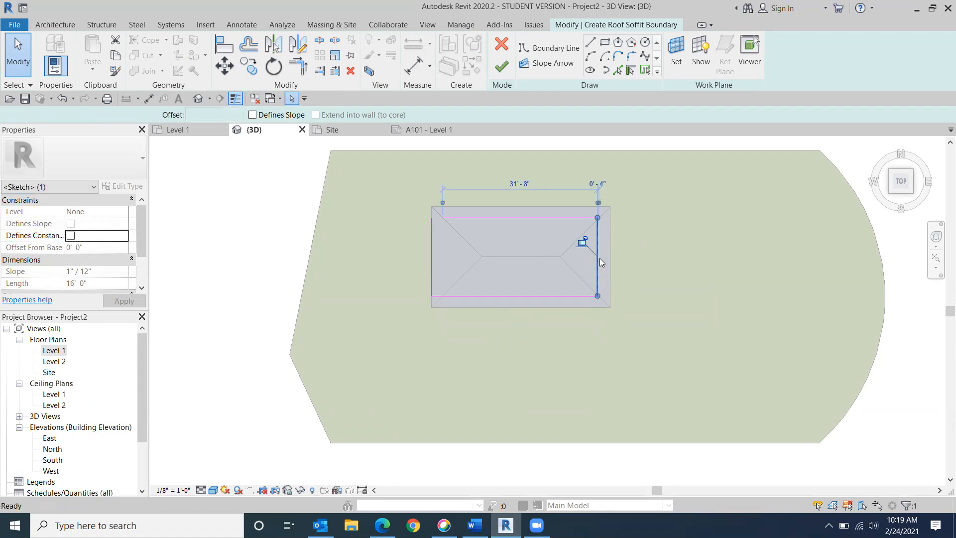
key("Delete")
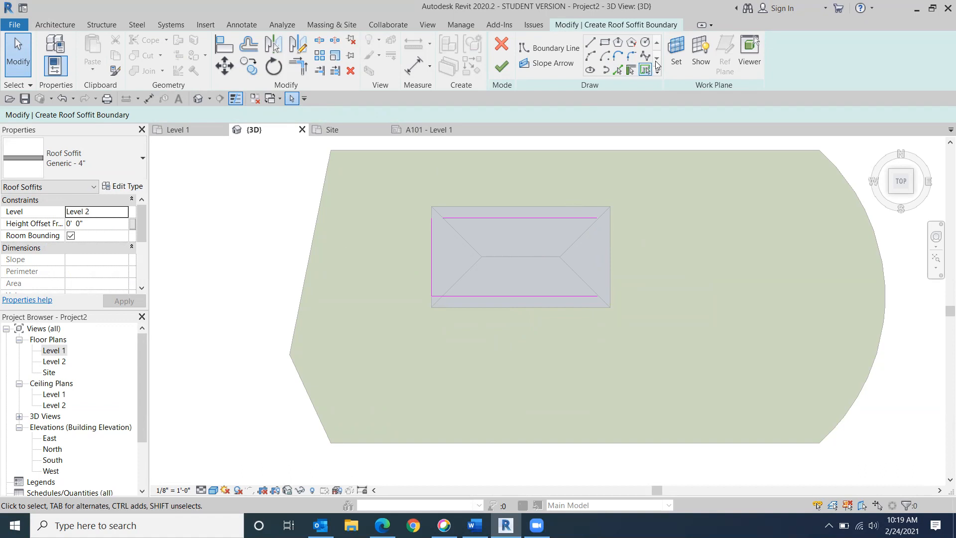
Step: Add soffit boundary lines along the building's east and west walls with Pick Walls
left_click(630, 70)
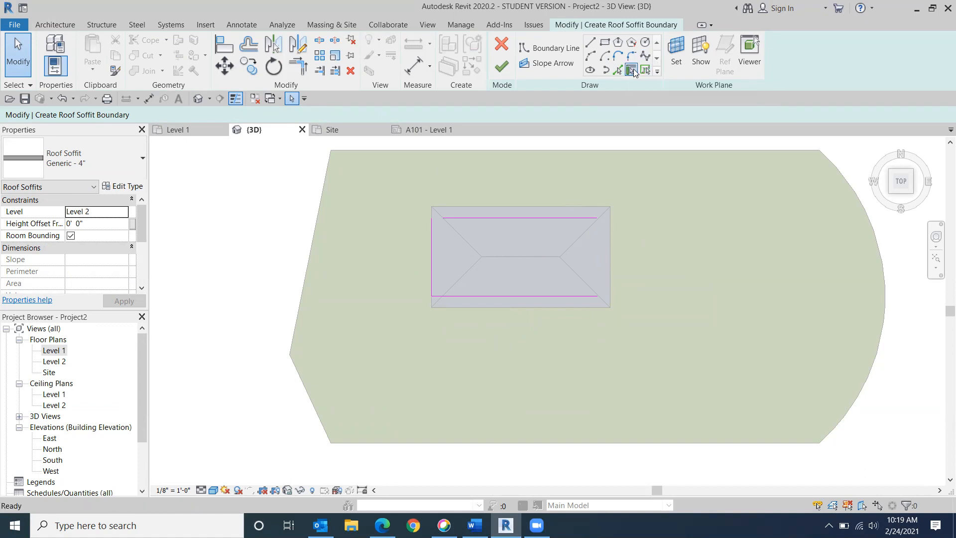
left_click(597, 246)
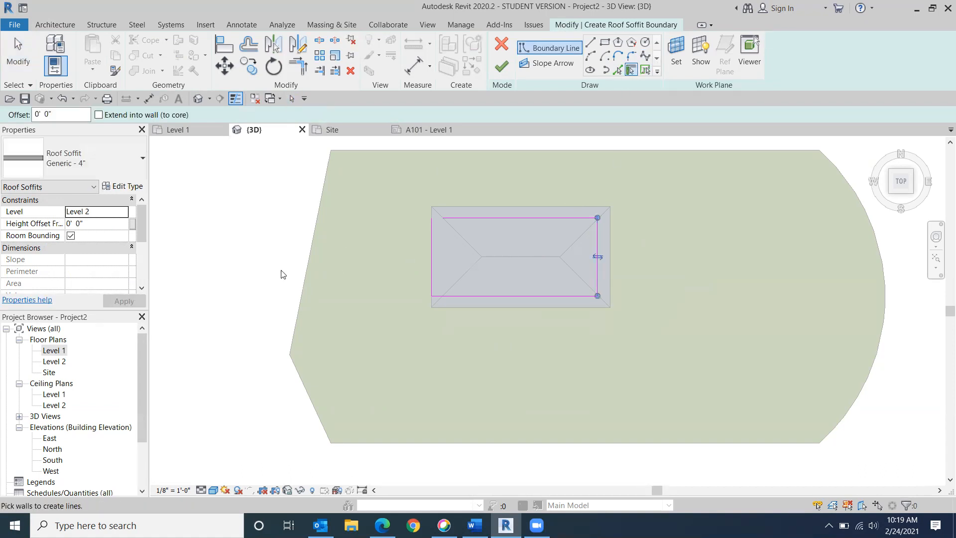
left_click(444, 253)
left_click(19, 60)
Step: Delete the two boundary lines picked from the east and west walls
left_click(597, 270)
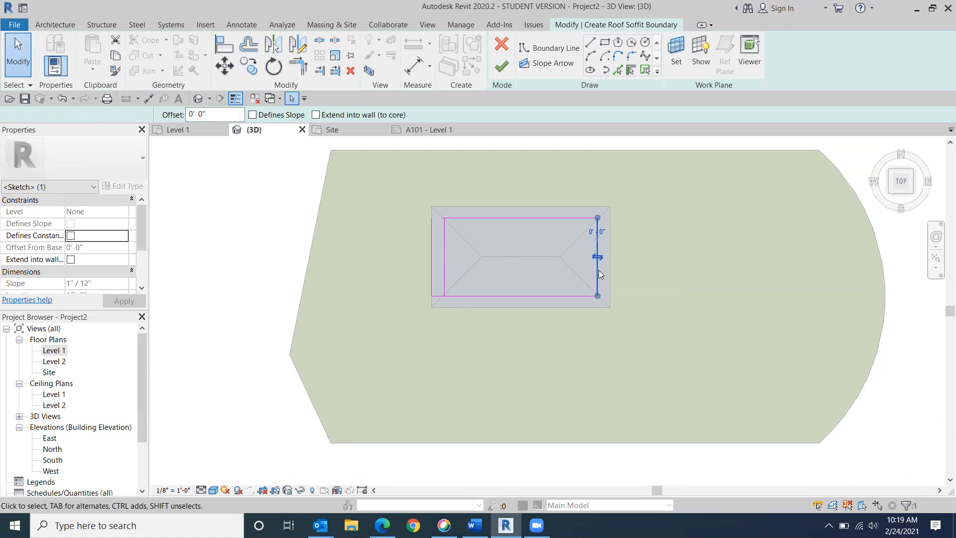
key("Delete")
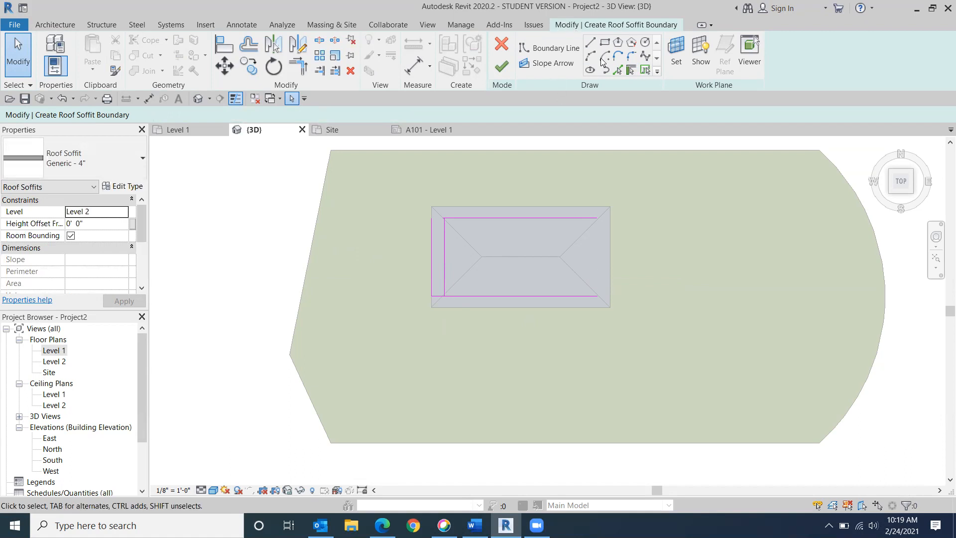
left_click(631, 70)
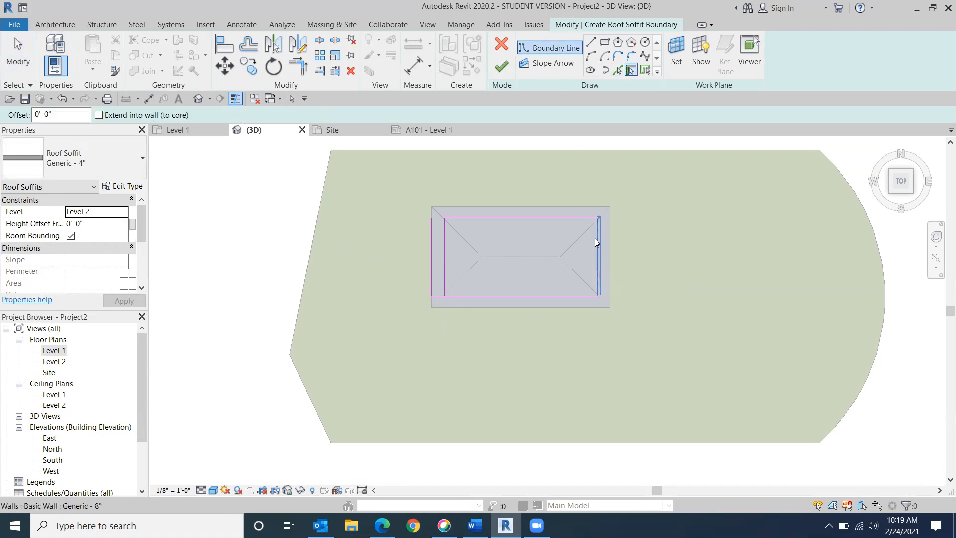
key("Escape")
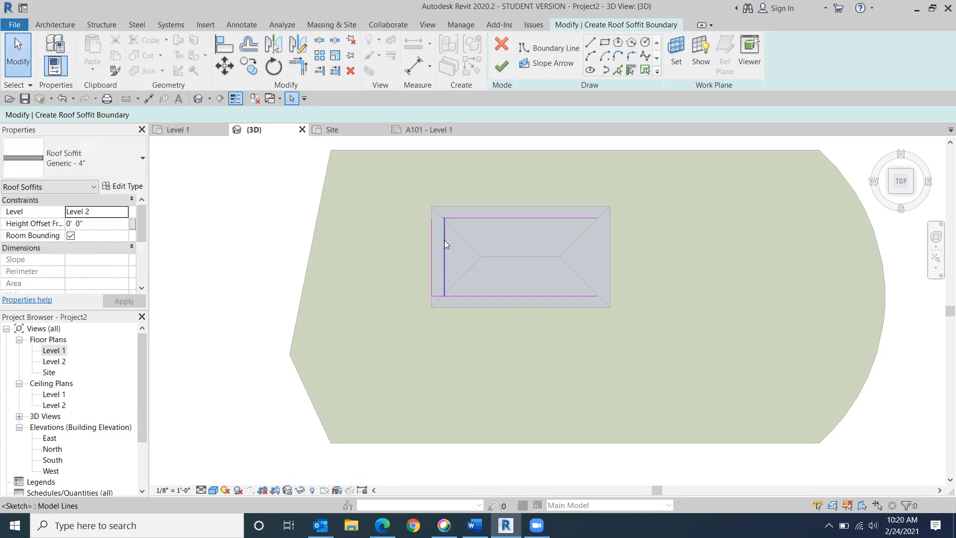
left_click(444, 240)
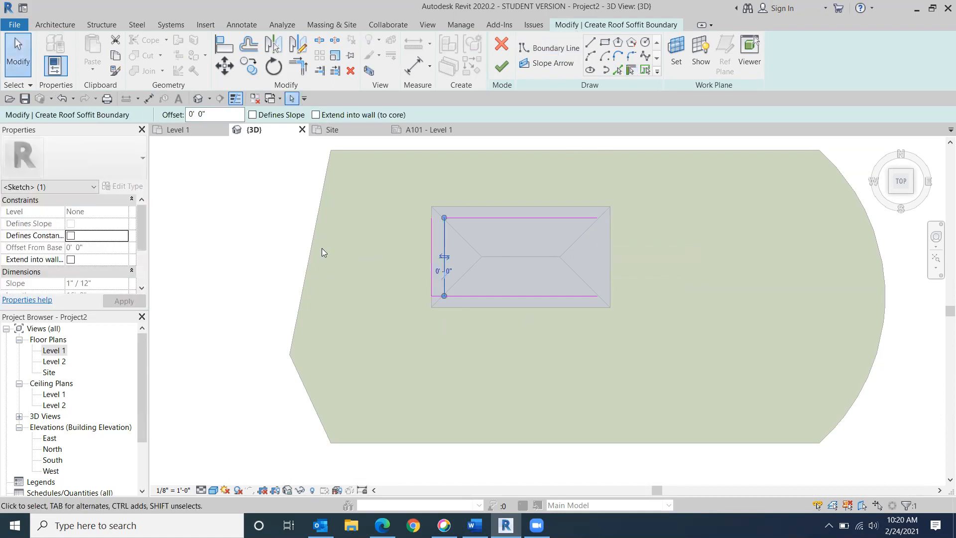
key("Delete")
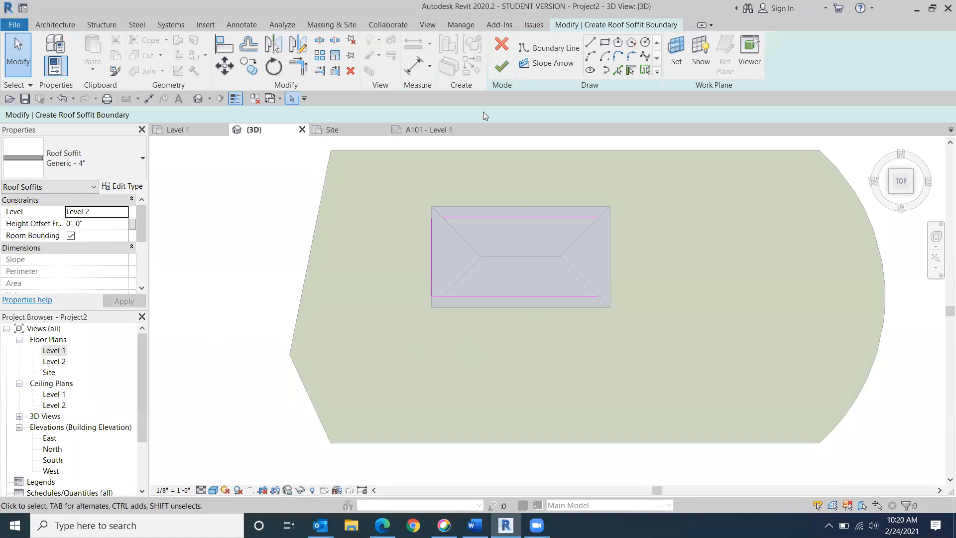
Step: Add the soffit's east boundary line again by picking the building's east wall
left_click(550, 48)
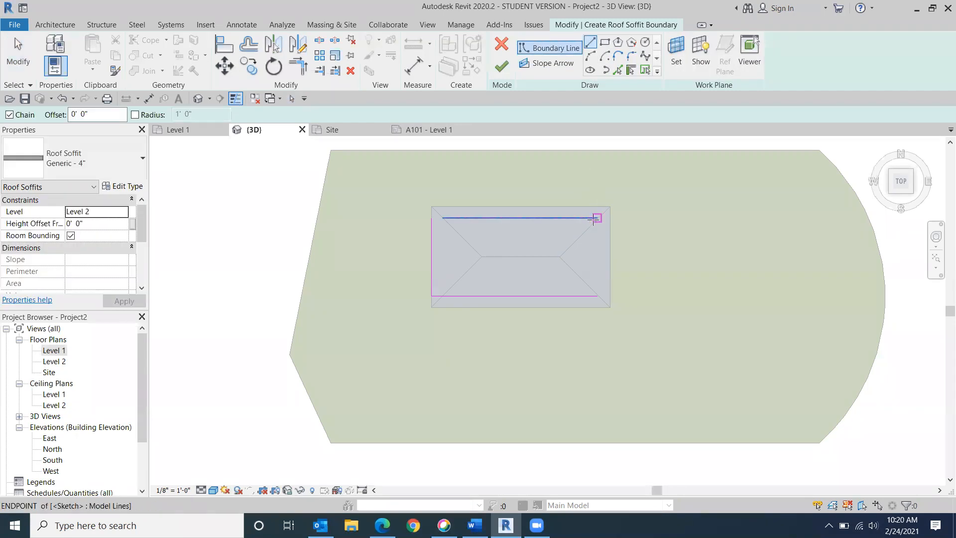
left_click(597, 217)
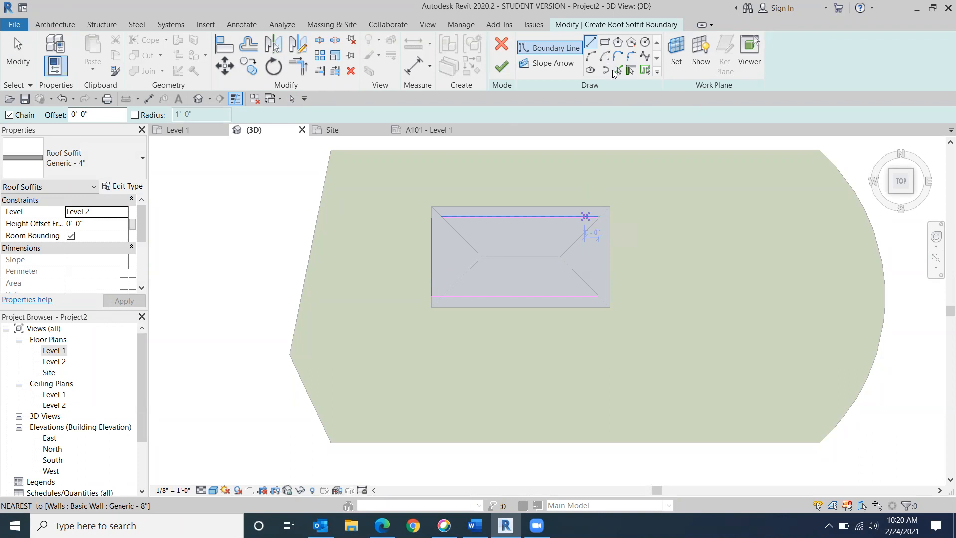
left_click(630, 70)
left_click(596, 244)
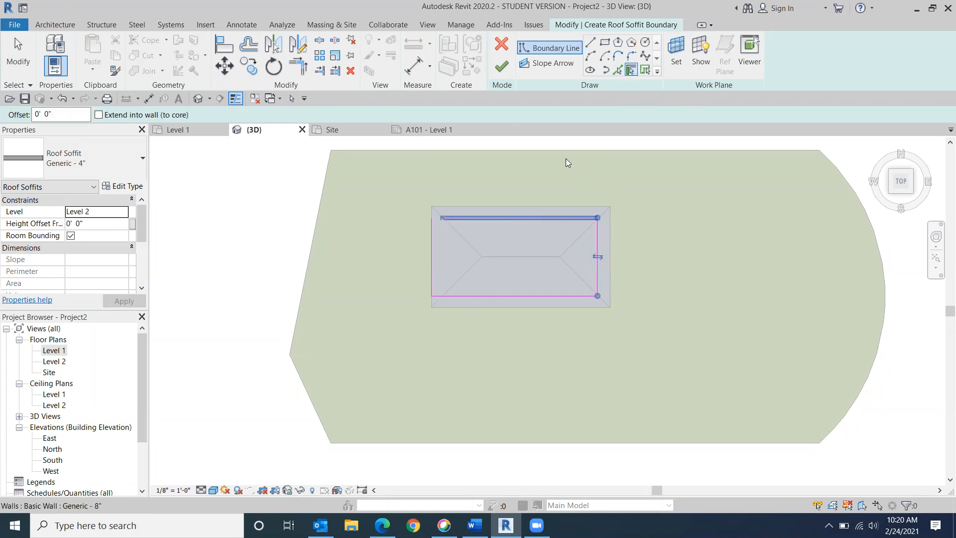
Step: Trim/extend the north and west boundary lines to a corner and finish the roof soffit sketch
left_click(501, 66)
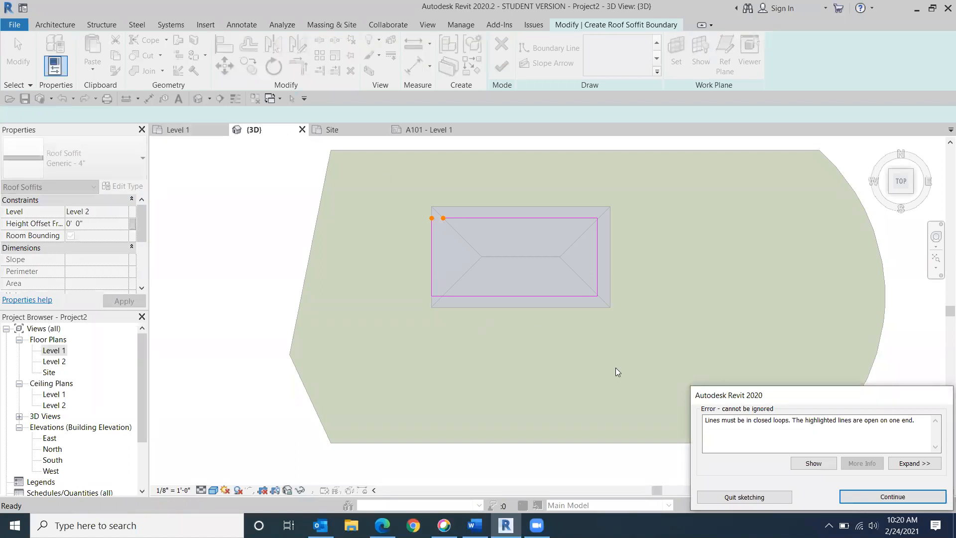
left_click(894, 493)
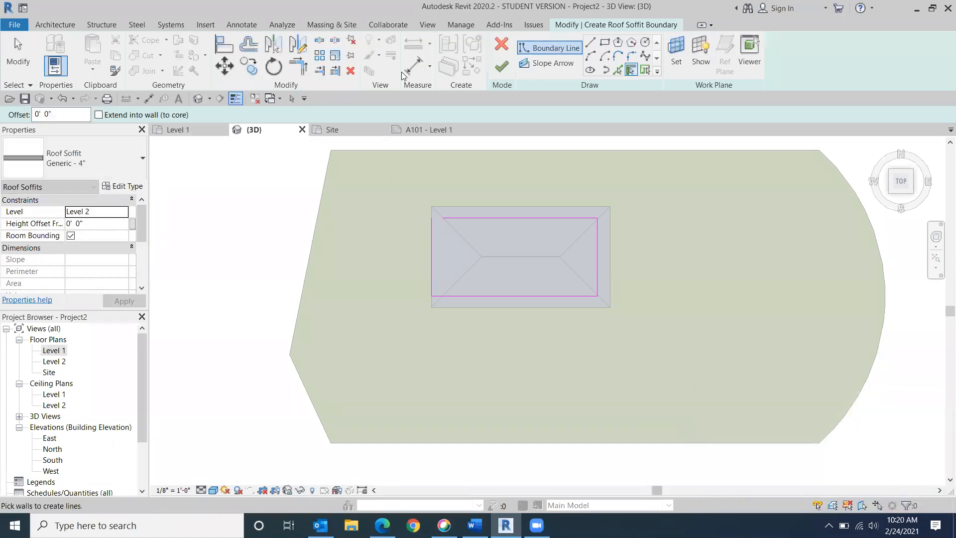
left_click(302, 70)
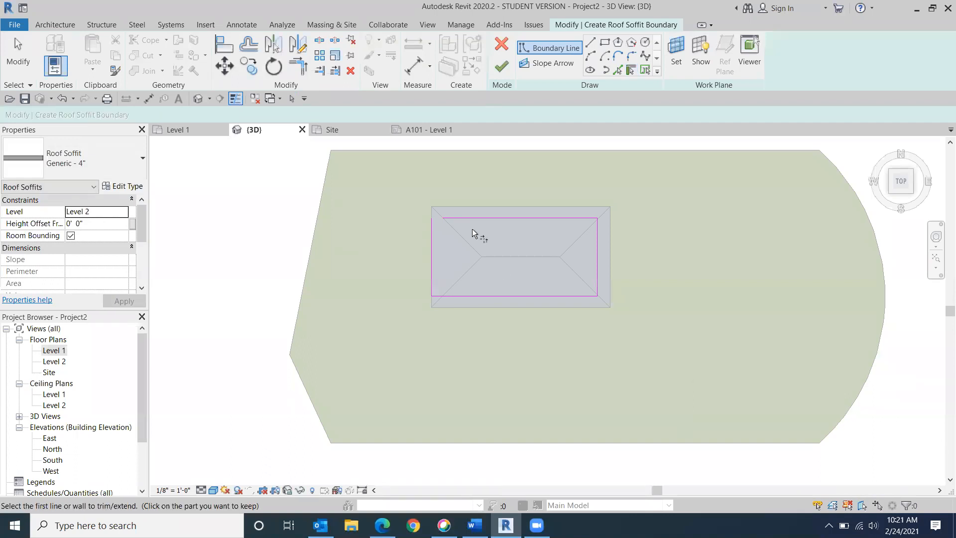
left_click(472, 218)
left_click(431, 234)
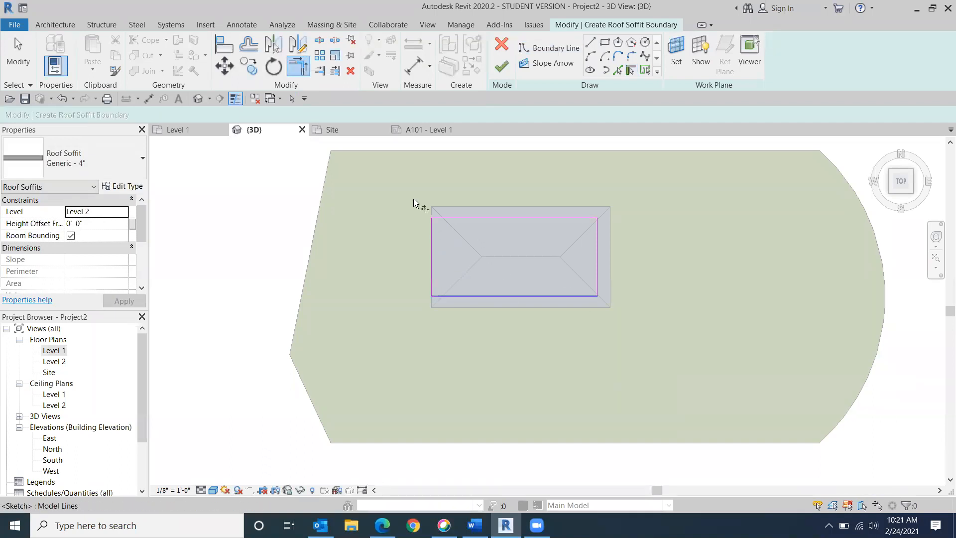
left_click(502, 67)
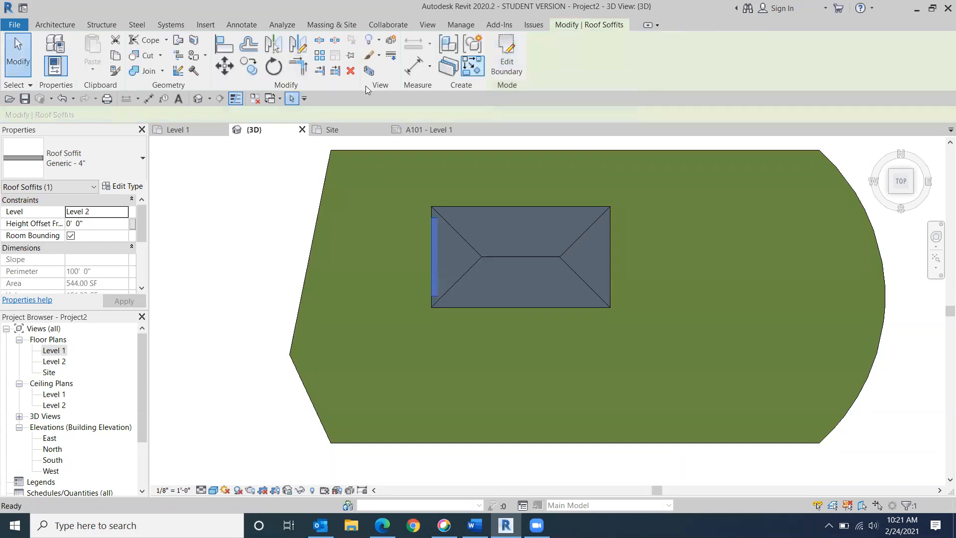
Step: Reopen the soffit's boundary sketch to review its lines, and finish editing
left_click(509, 68)
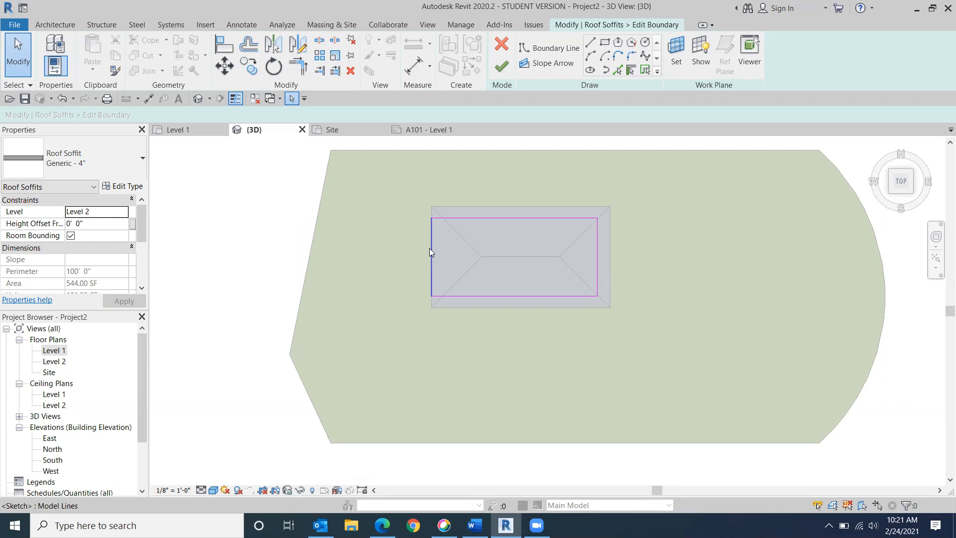
left_click(501, 66)
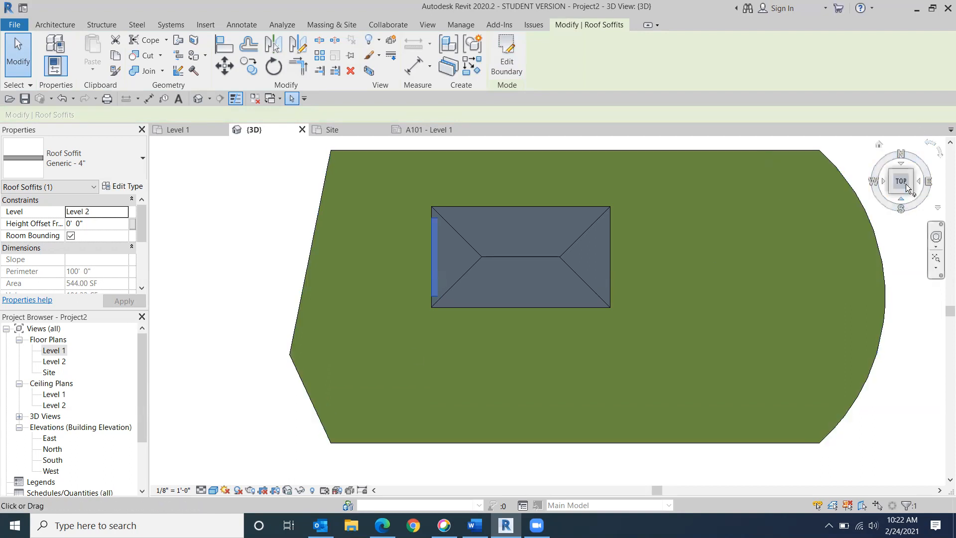
Step: Examine the house, roof and soffit from several 3D angles, selecting the topography and the floor slab along the way
mouse_move(905, 188)
left_mouse_down()
mouse_move(889, 152)
mouse_move(887, 486)
mouse_move(885, 450)
mouse_move(939, 266)
mouse_move(792, 151)
mouse_move(846, 164)
mouse_move(156, 156)
mouse_move(914, 195)
mouse_move(910, 204)
mouse_move(860, 154)
mouse_move(790, 171)
mouse_move(841, 172)
mouse_move(864, 465)
mouse_move(873, 427)
mouse_move(864, 197)
mouse_move(894, 367)
mouse_move(896, 477)
mouse_move(783, 455)
mouse_move(755, 465)
mouse_move(845, 453)
mouse_move(850, 151)
left_mouse_up()
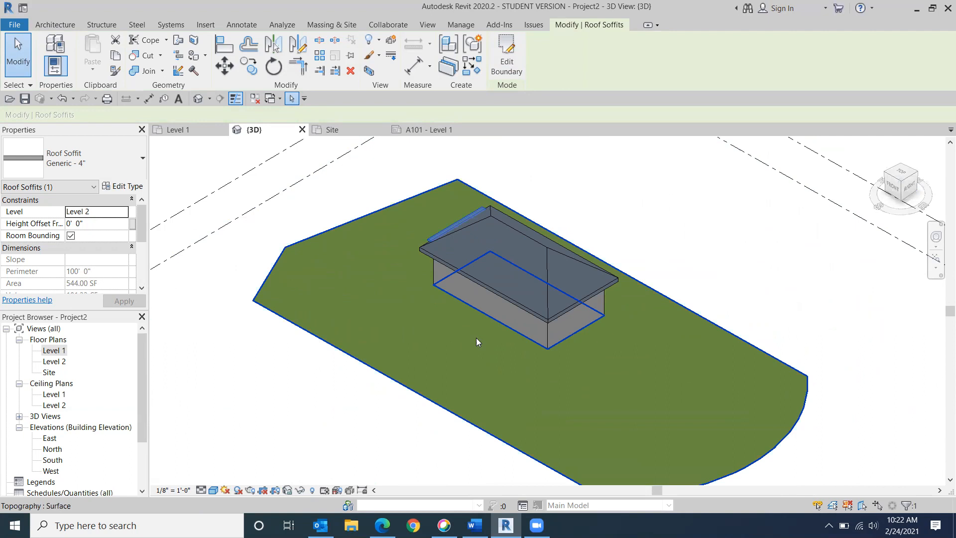
left_click(429, 403)
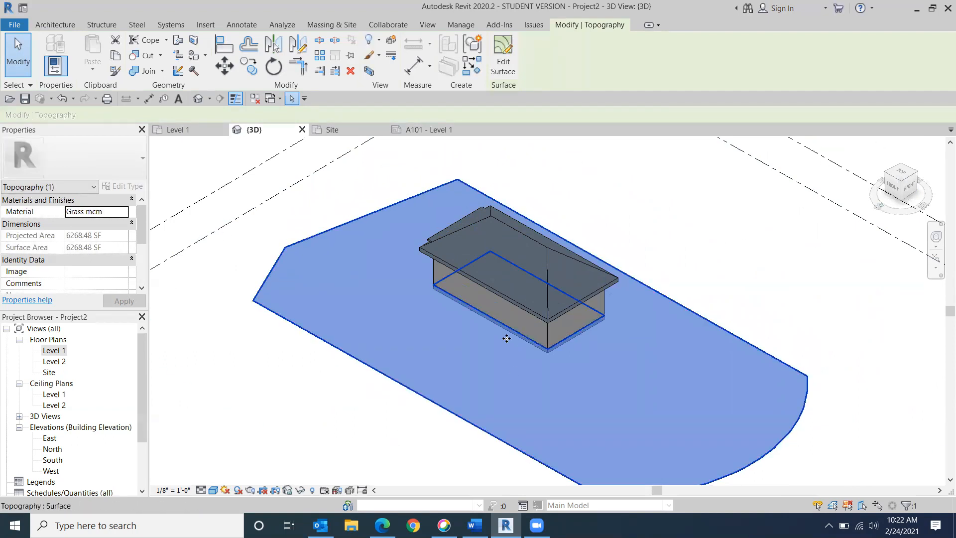
left_click(572, 332)
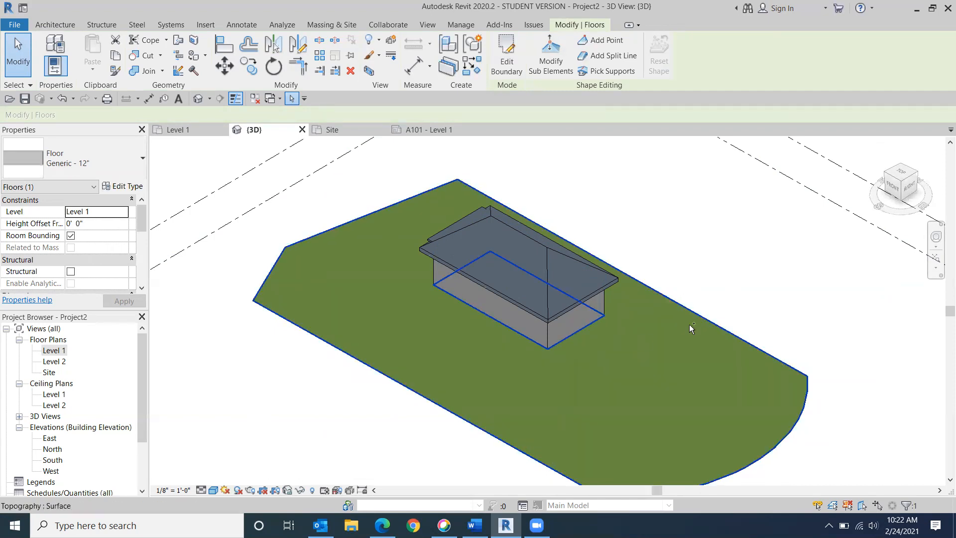
mouse_move(689, 324)
middle_mouse_down("shift")
mouse_move(895, 477)
mouse_move(776, 150)
mouse_move(629, 240)
mouse_move(755, 207)
mouse_move(839, 150)
middle_mouse_up("shift")
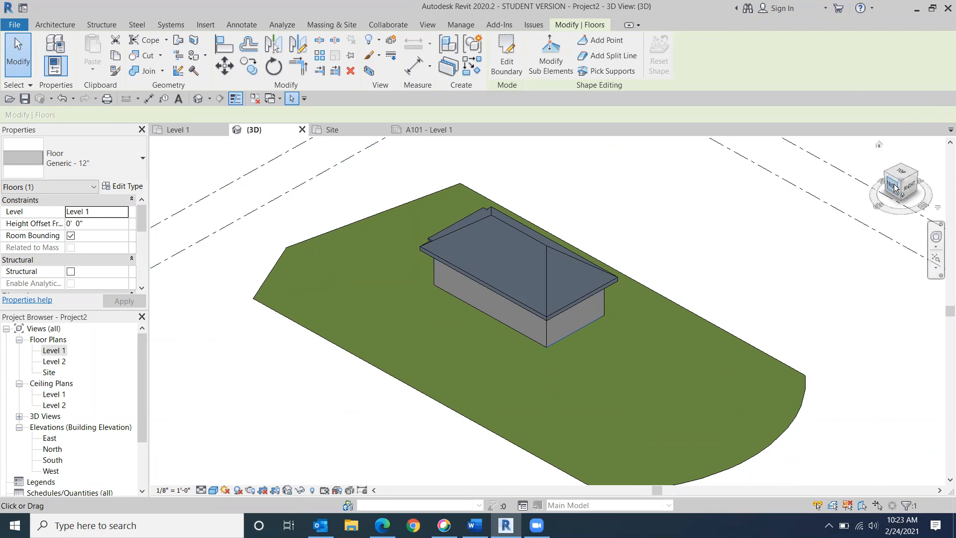
mouse_move(900, 183)
left_mouse_down()
mouse_move(904, 167)
mouse_move(892, 189)
left_mouse_up()
middle_click_drag(891, 189, 822, 191)
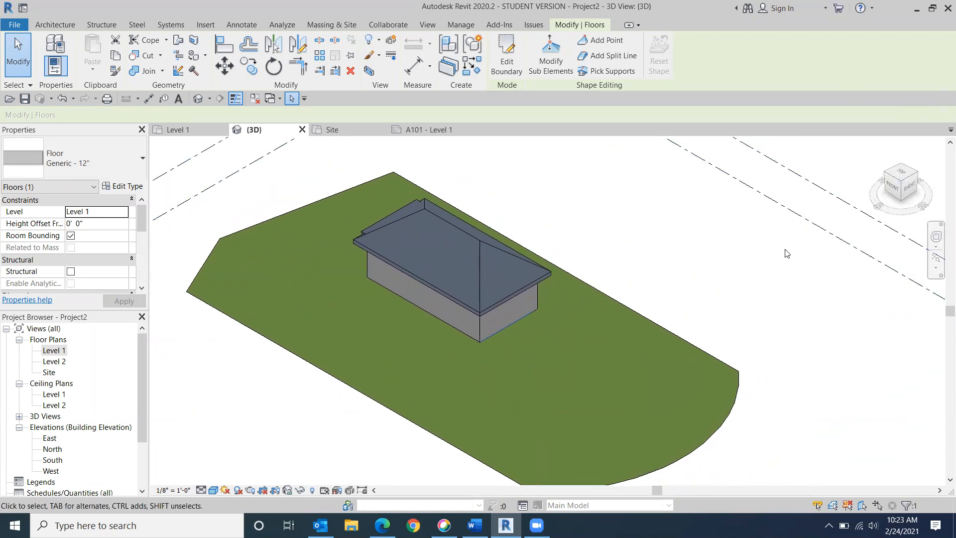
scroll(791, 249, "down", 2)
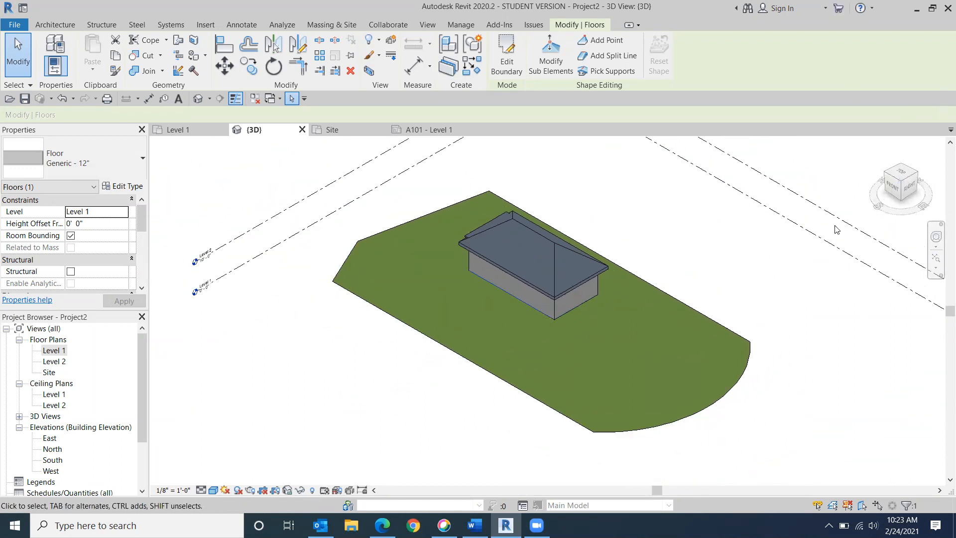
left_click(892, 194)
left_click(877, 180)
middle_click_drag(888, 159, 929, 191)
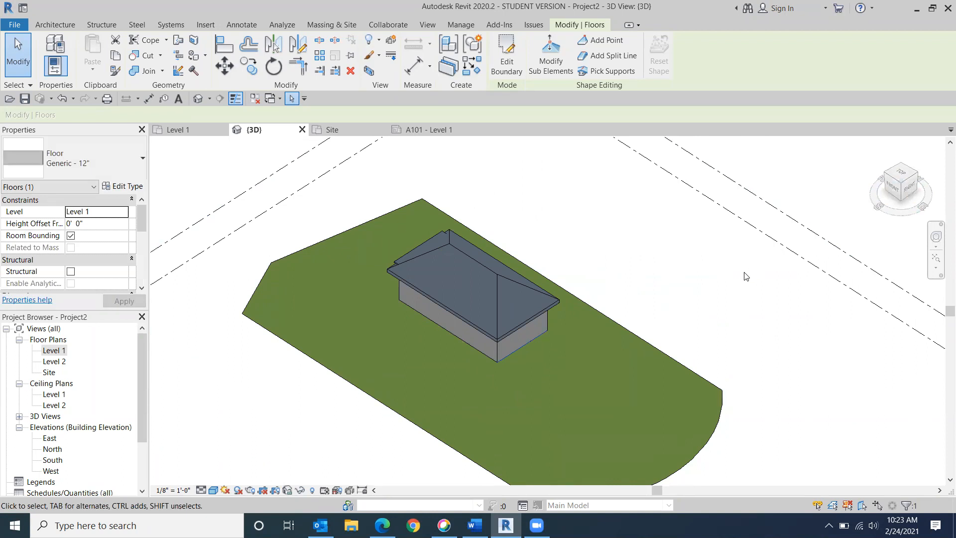
middle_click_drag(745, 273, 702, 271, "shift")
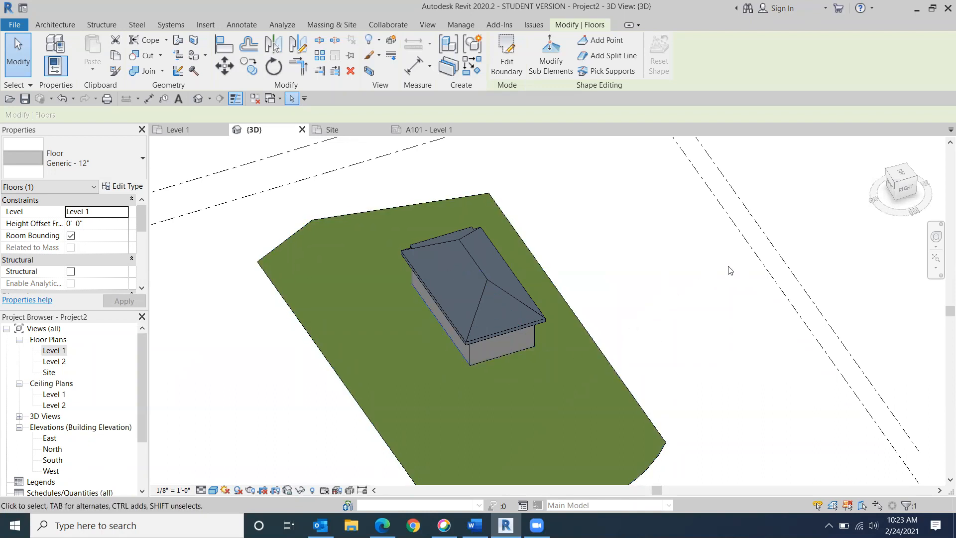
Step: In a level side view, move the building's front wall outward to about 19'-4" from the back wall, and deselect it
left_click(894, 187)
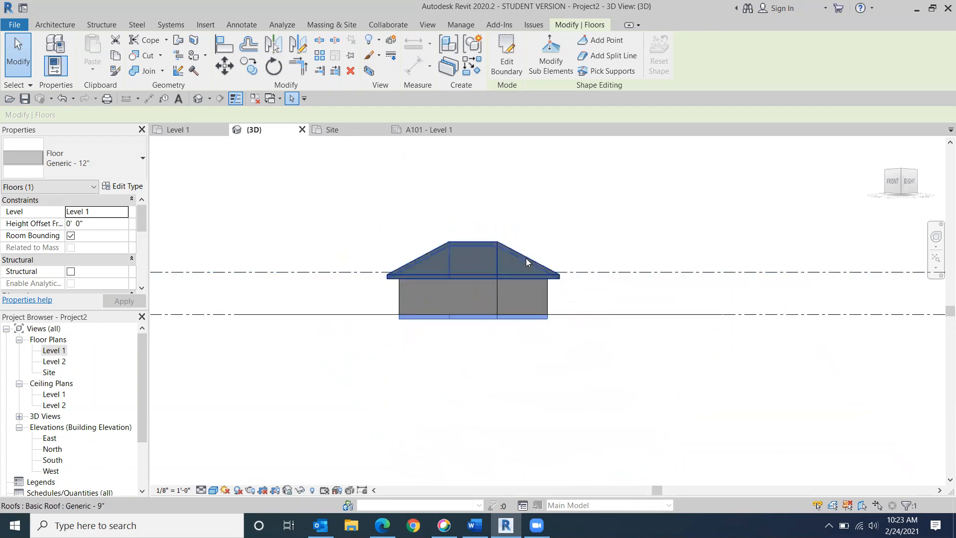
left_click(496, 307)
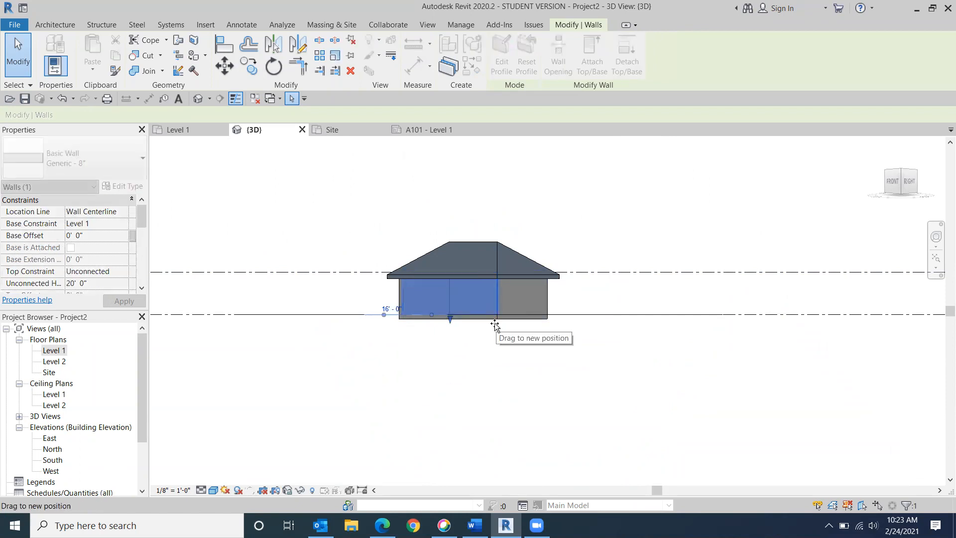
left_click_drag(497, 322, 476, 356)
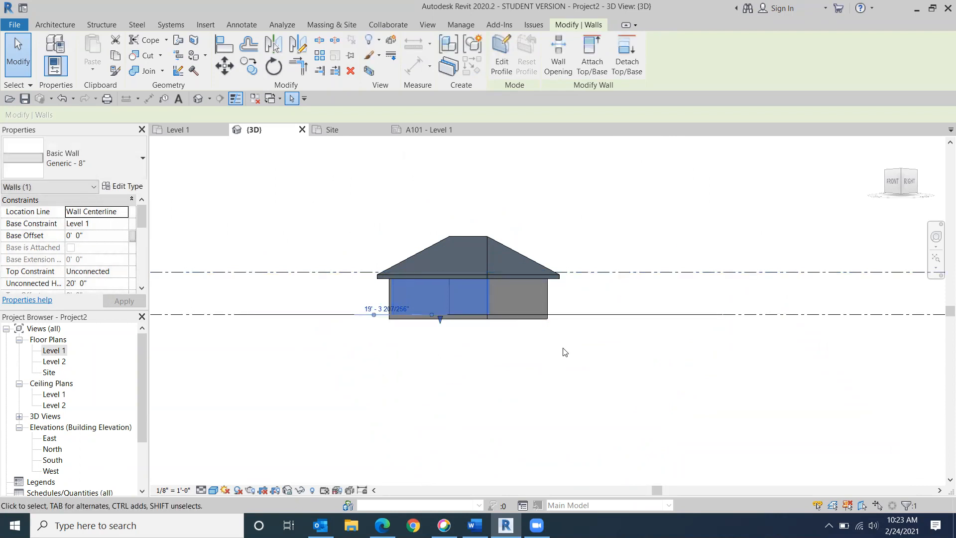
left_click(534, 414)
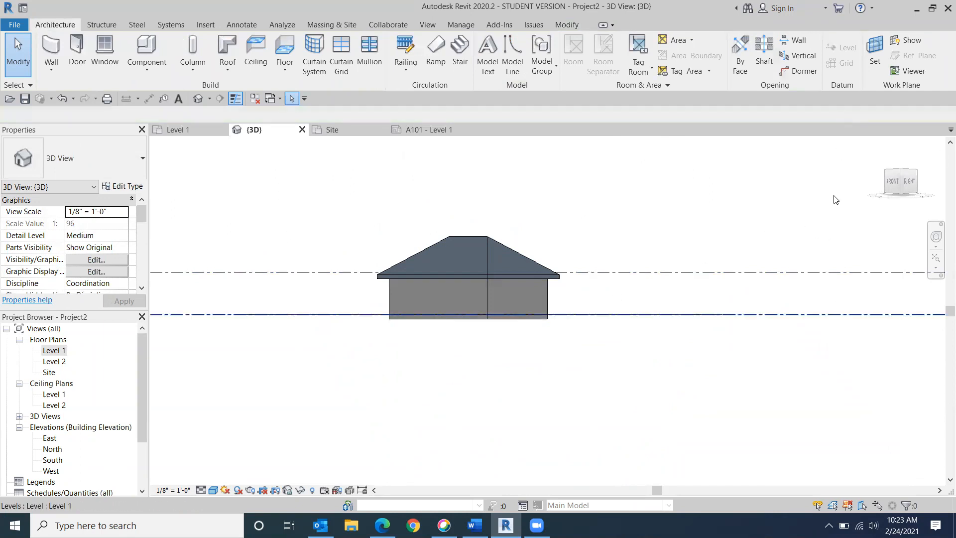
Step: Examine the altered house and site from above, from other sides and from below, ending in the front-right isometric view
left_click_drag(905, 182, 898, 229)
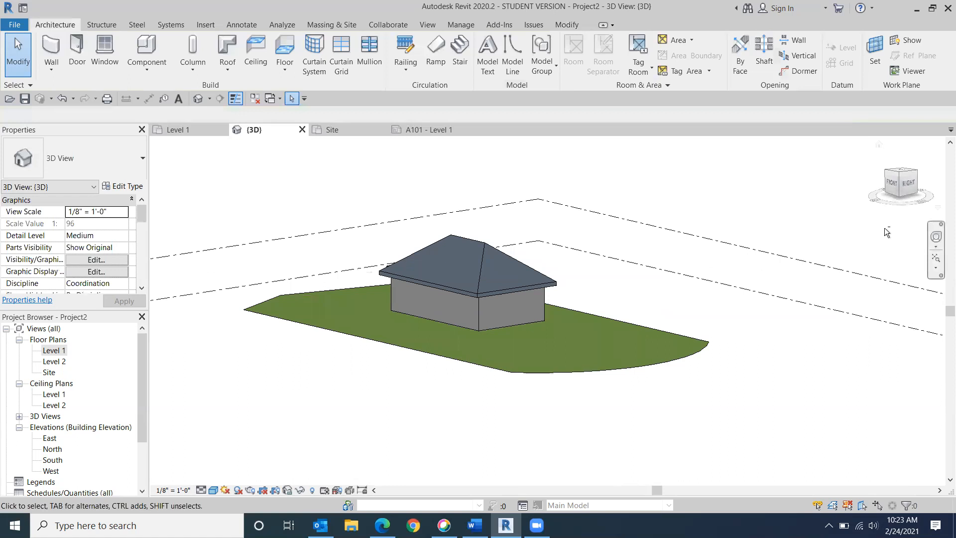
left_click_drag(898, 182, 799, 277)
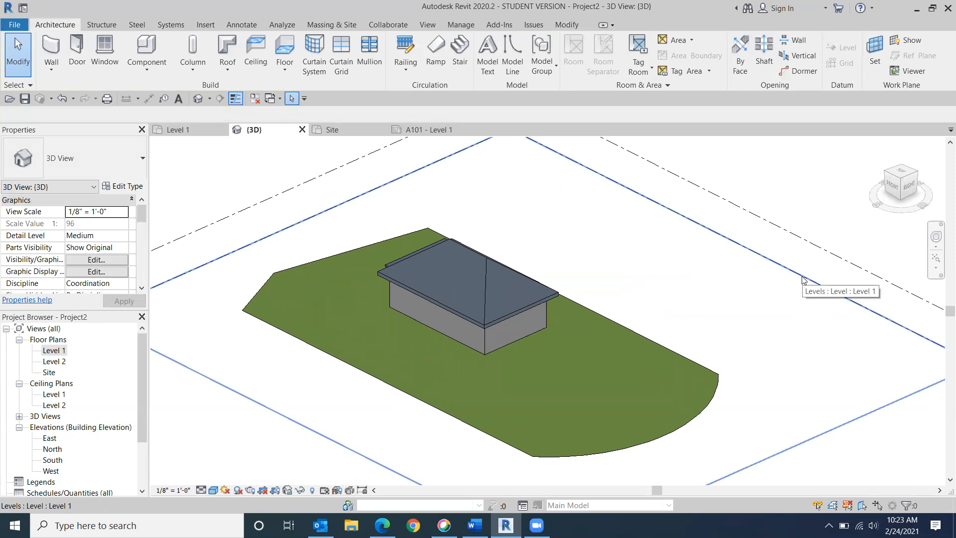
scroll(846, 152, "down", 2)
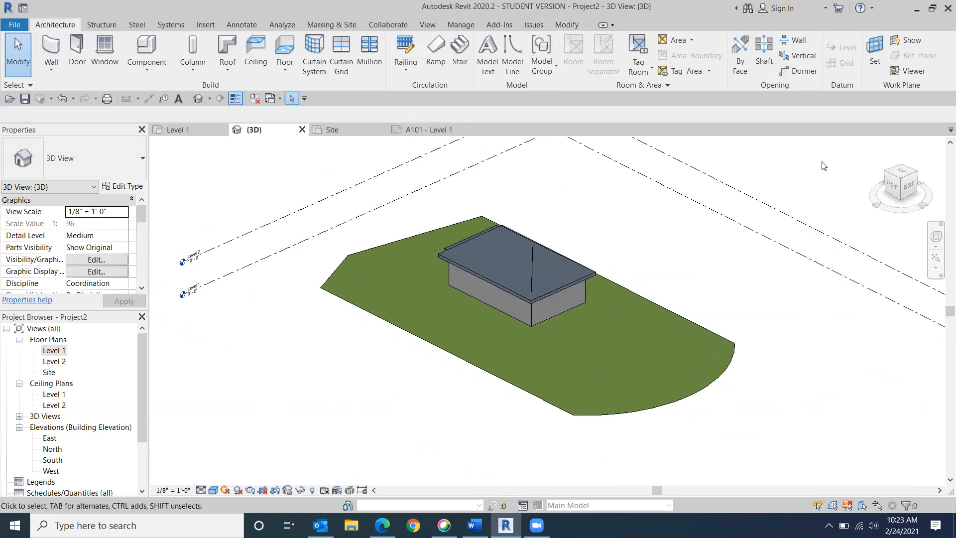
left_click(886, 176)
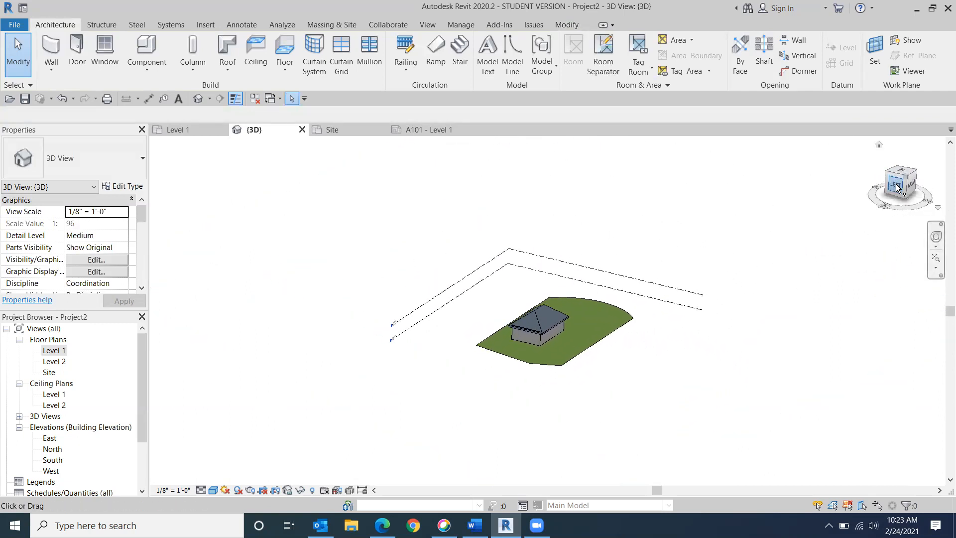
left_click(896, 187)
left_click(899, 192)
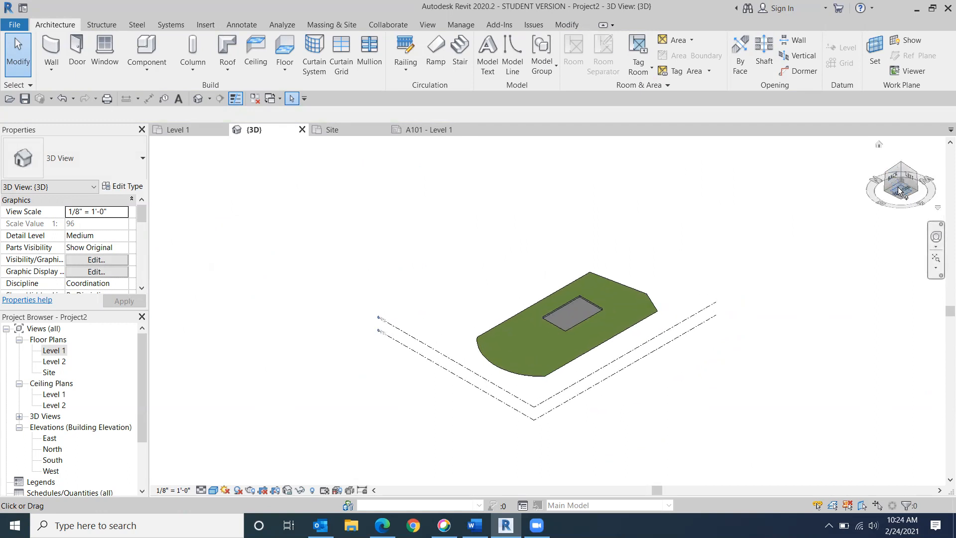
left_click(898, 190)
left_click(890, 194)
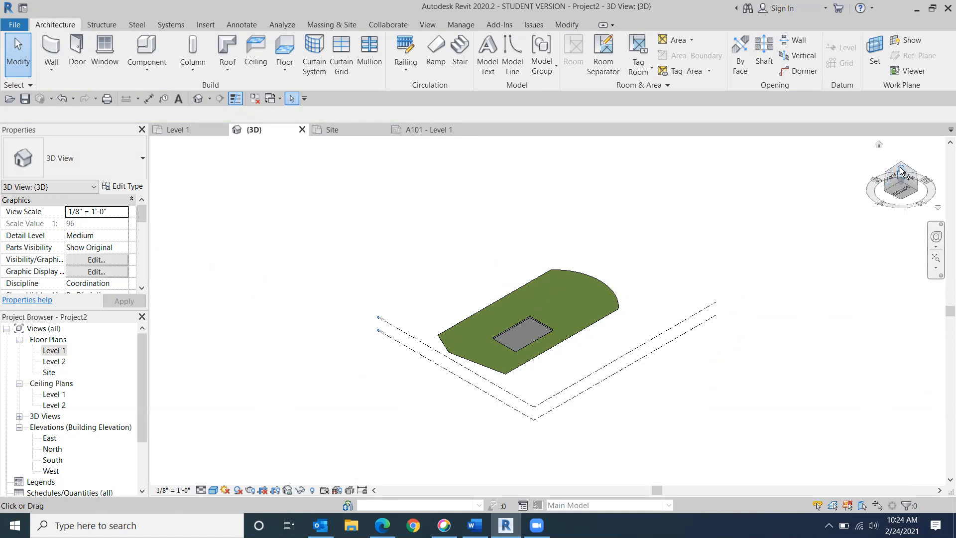
left_click(899, 168)
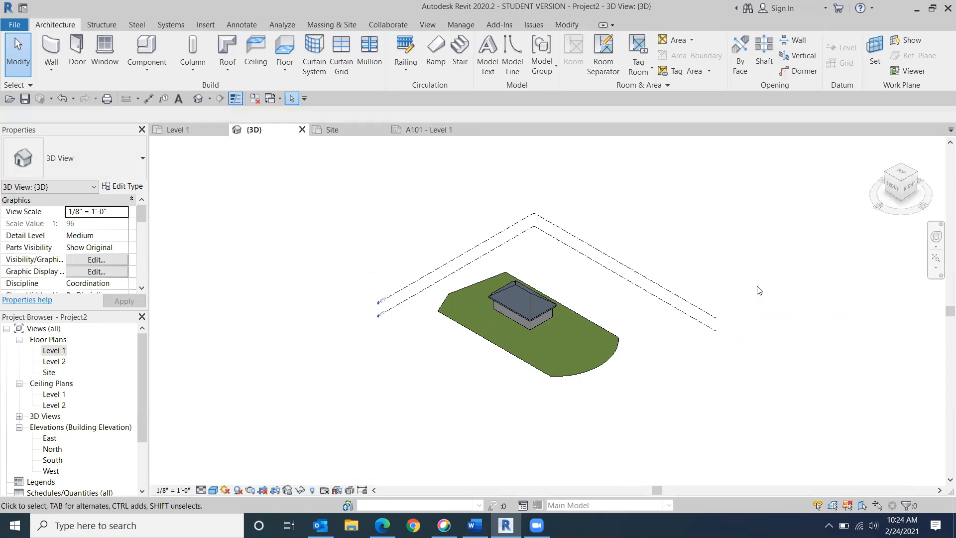
scroll(828, 245, "up", 2)
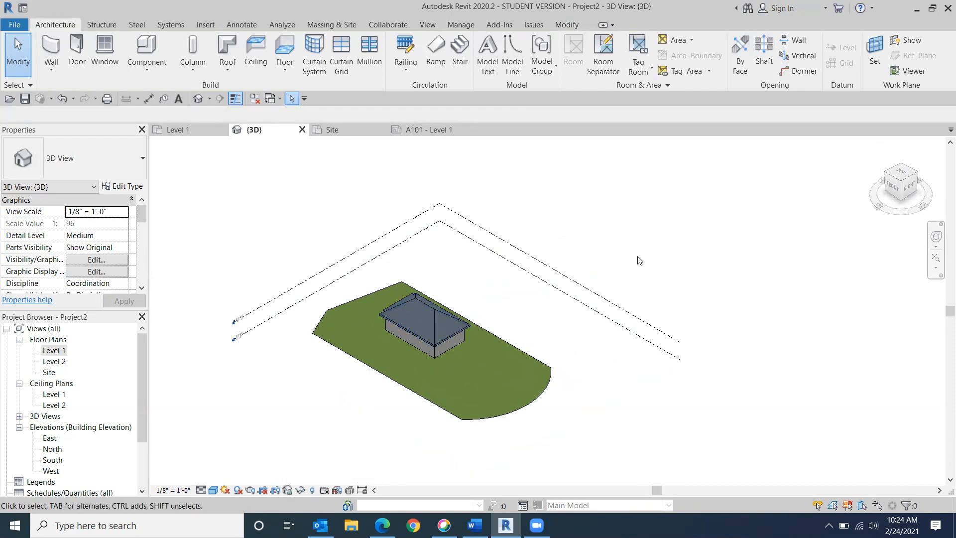
scroll(640, 261, "down", 1)
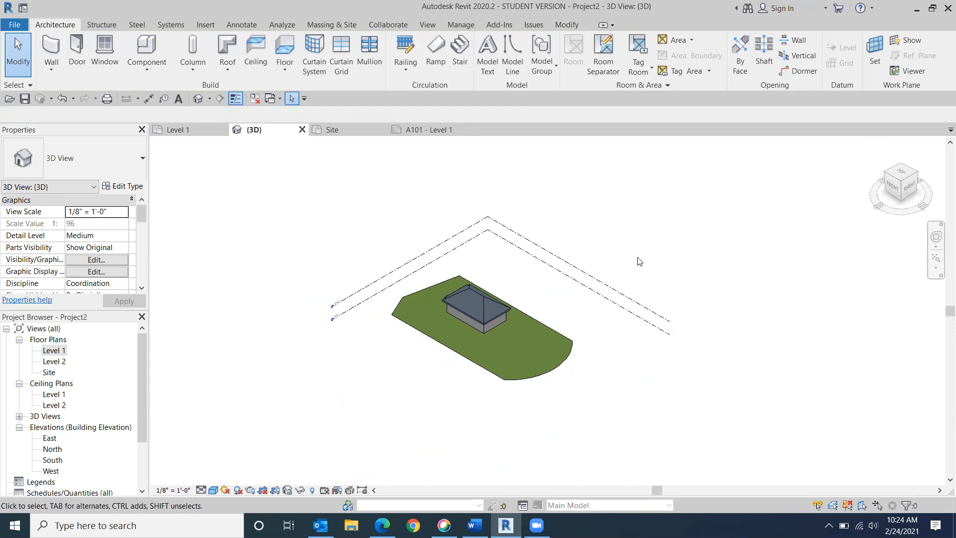